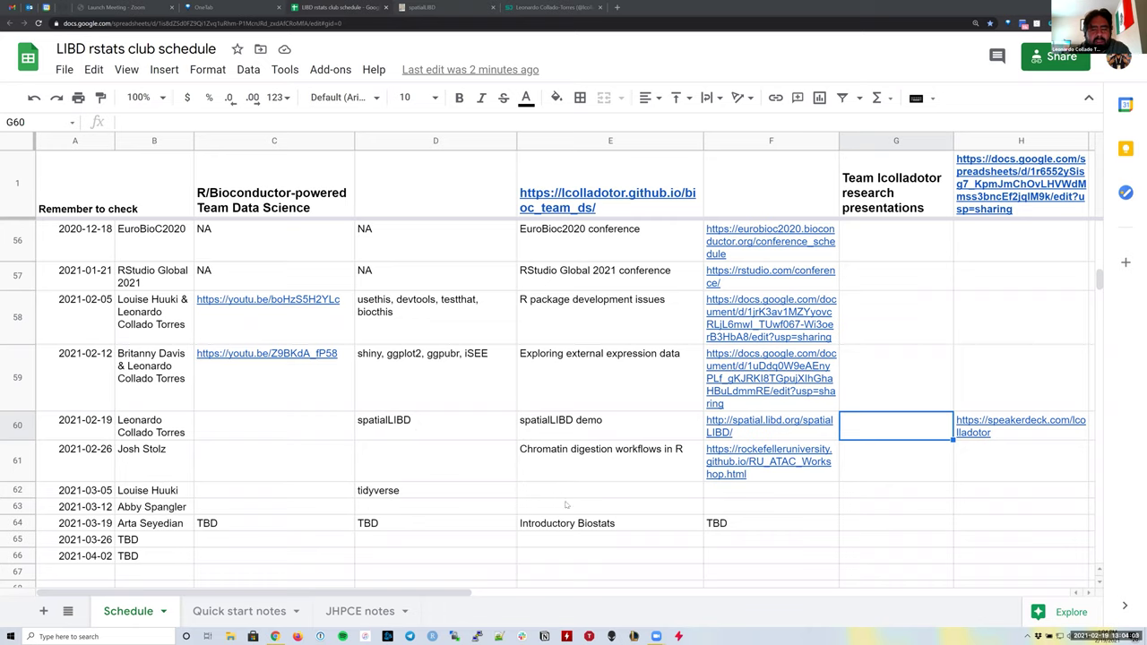
Review the 2021-02-19 session's row in the schedule, covering the package, demo topic, website link and slides link.
click(634, 426)
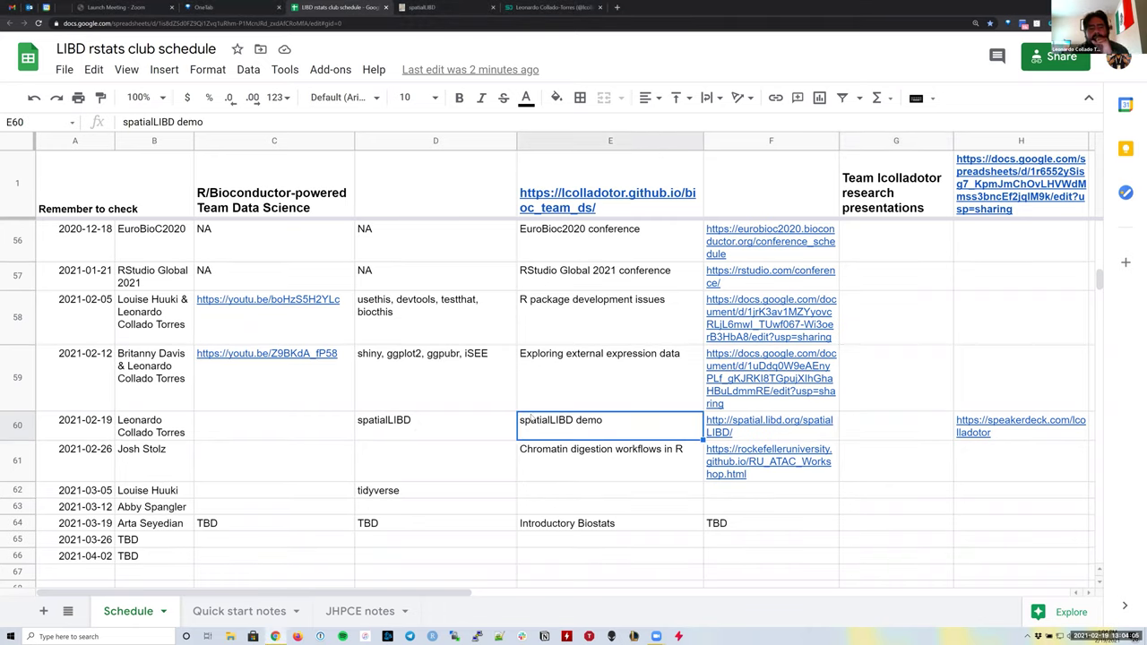
click(391, 431)
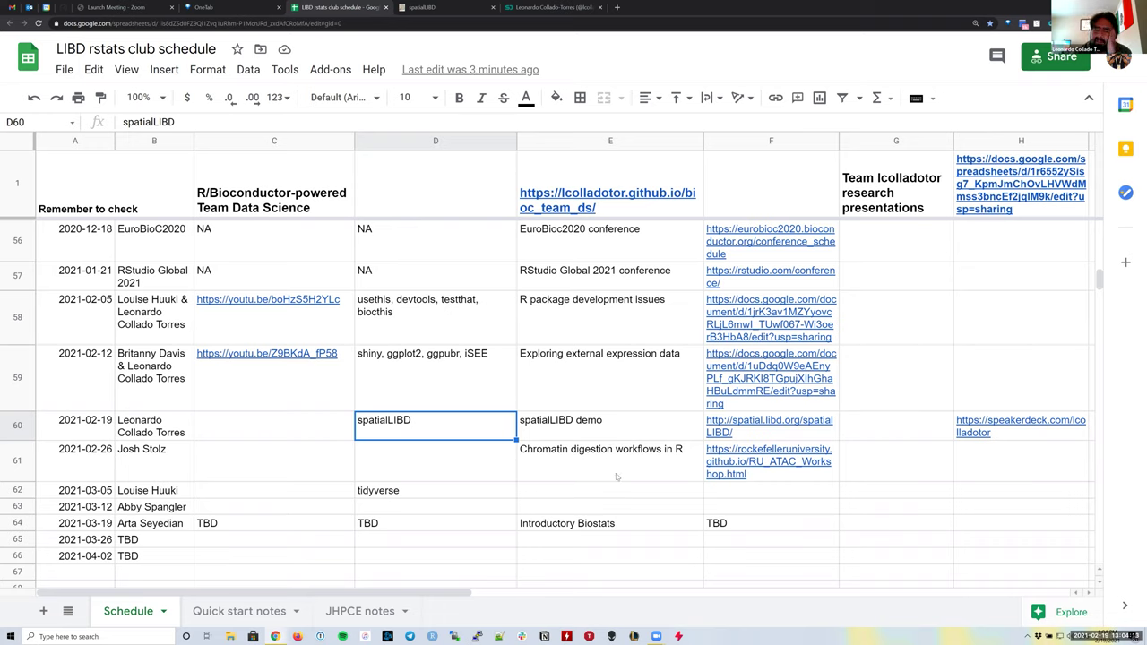
click(649, 424)
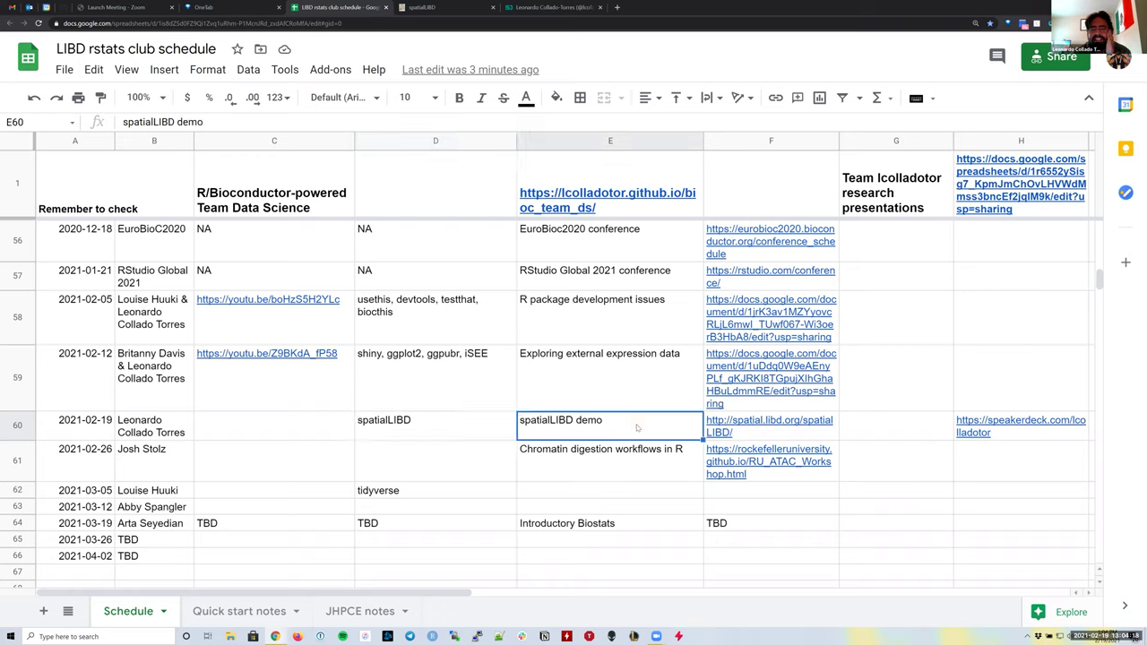
click(415, 430)
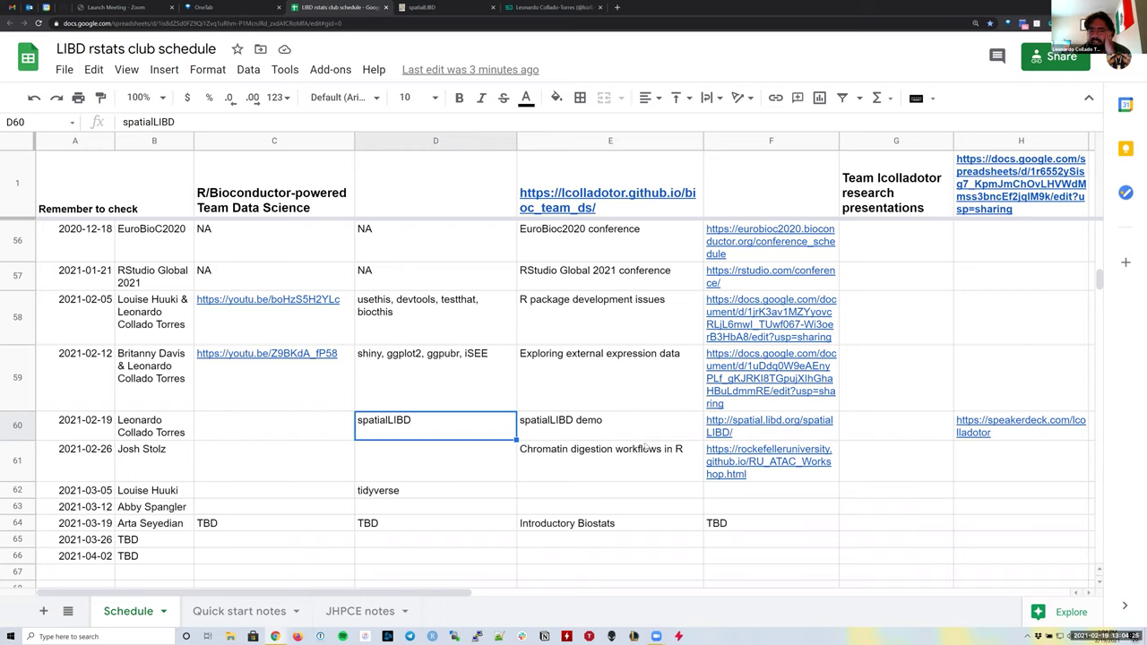
mouse_move(758, 431)
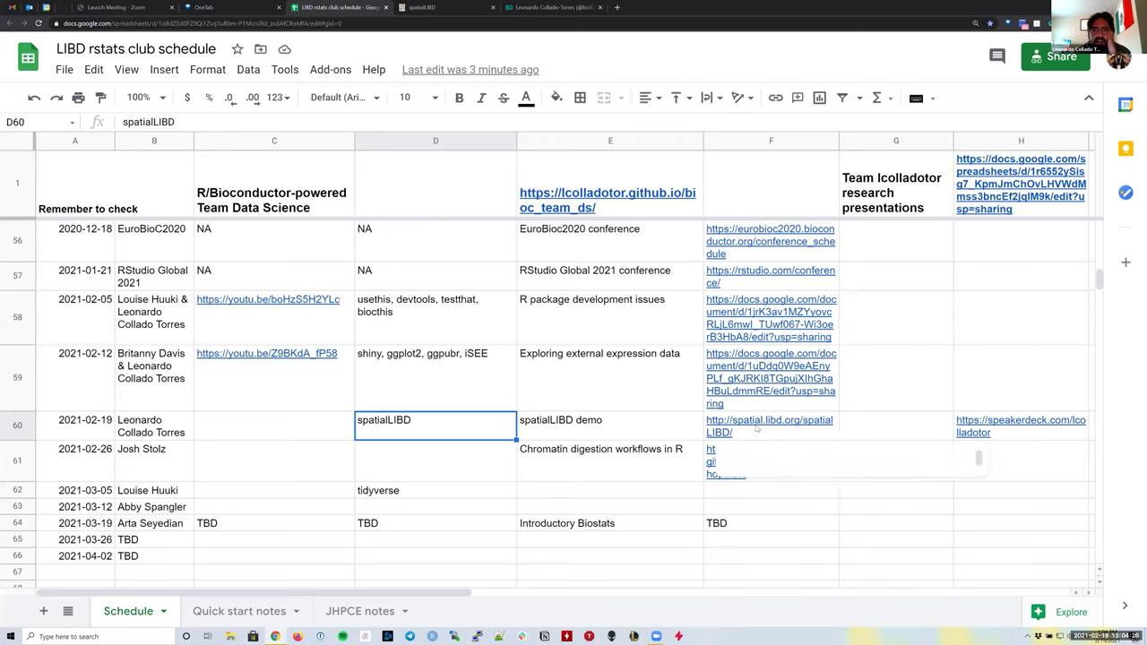
click(680, 430)
click(758, 432)
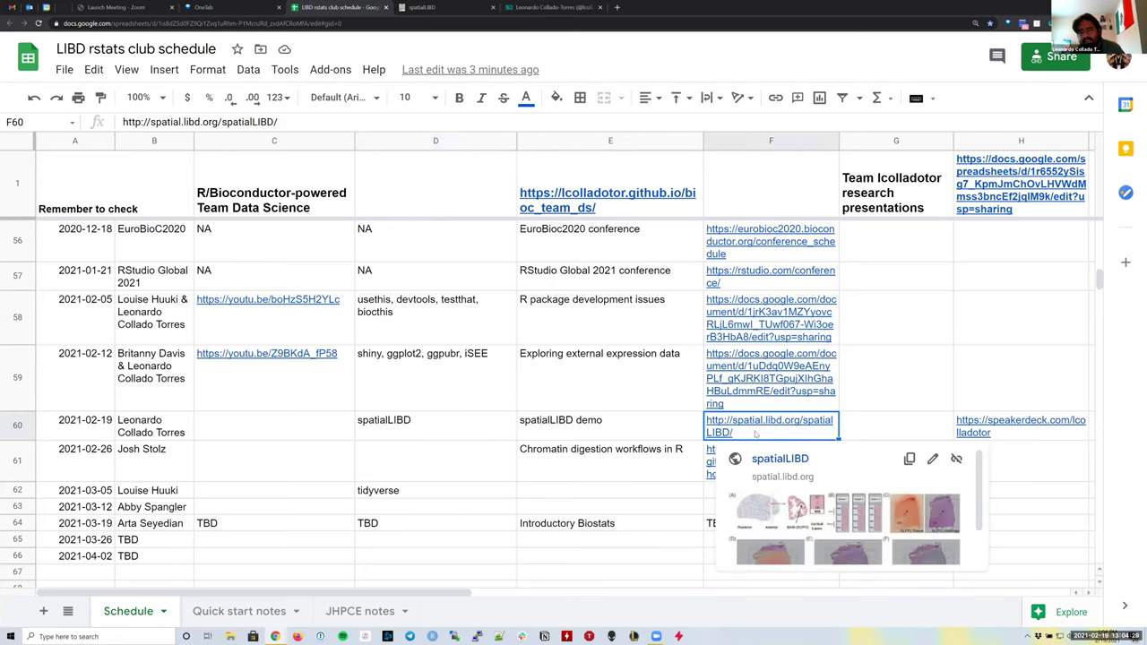
key(Right)
key(Left)
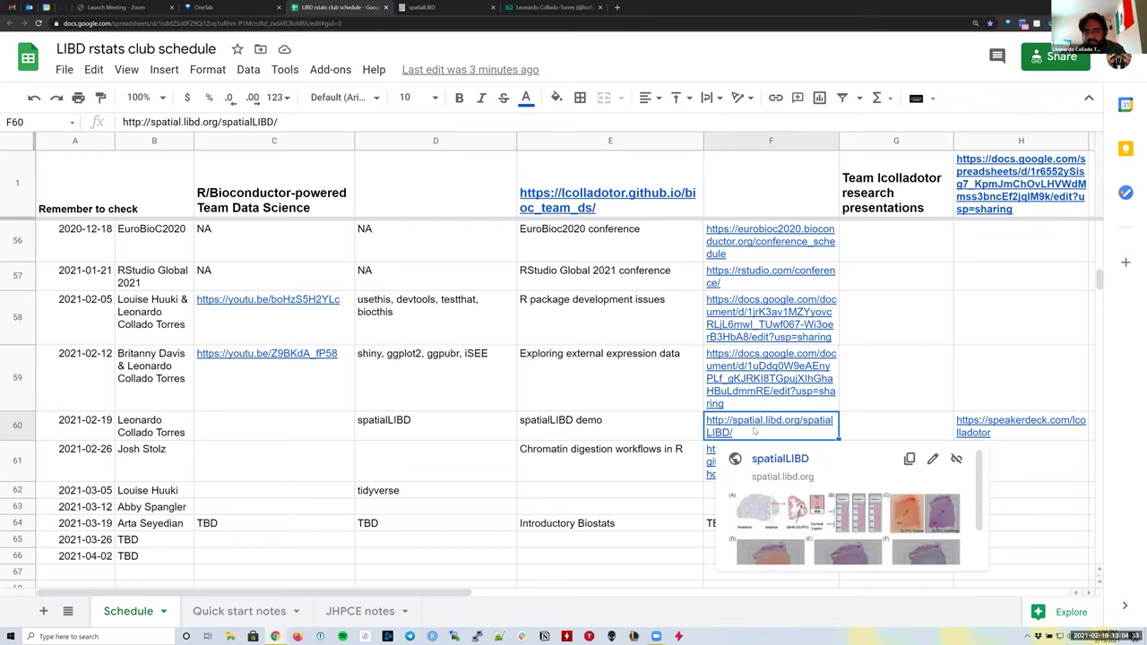
key(Right)
key(Right)
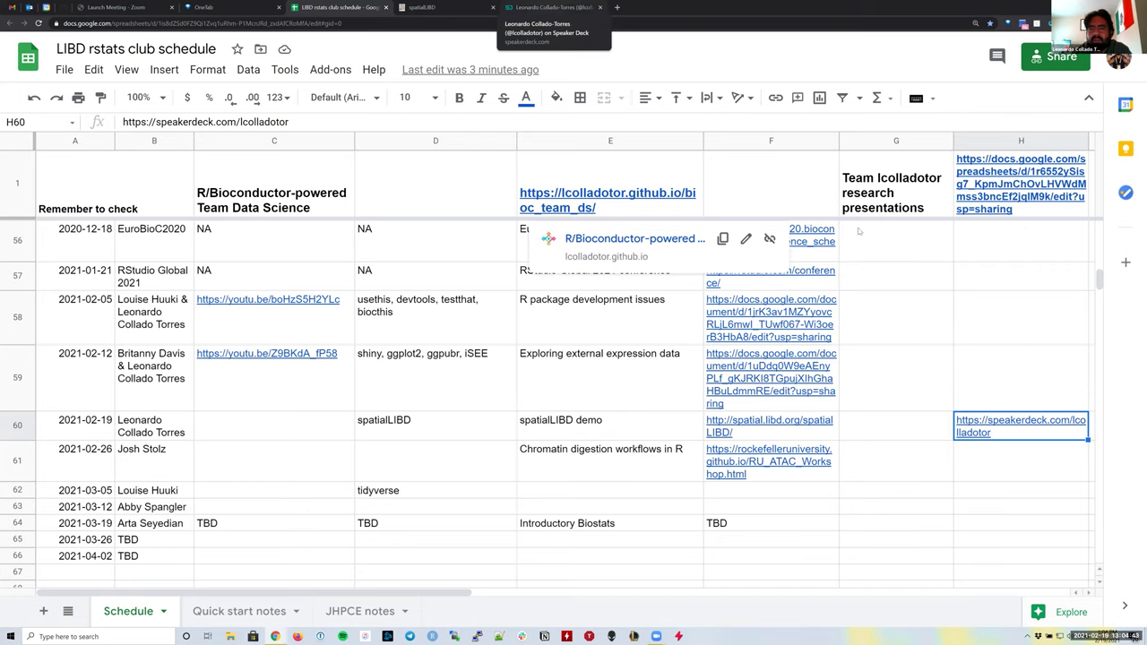
Switch to the presenter's Speaker Deck profile and show the CDC/ATSDR R User Group 2021 deck in full screen.
click(547, 7)
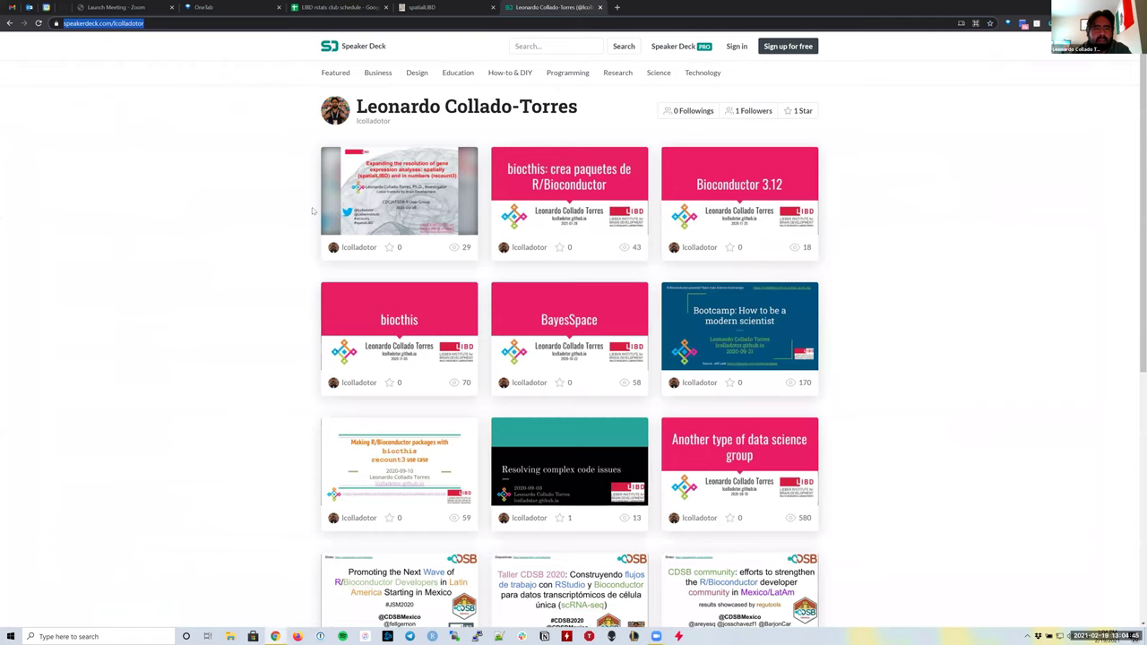
click(406, 177)
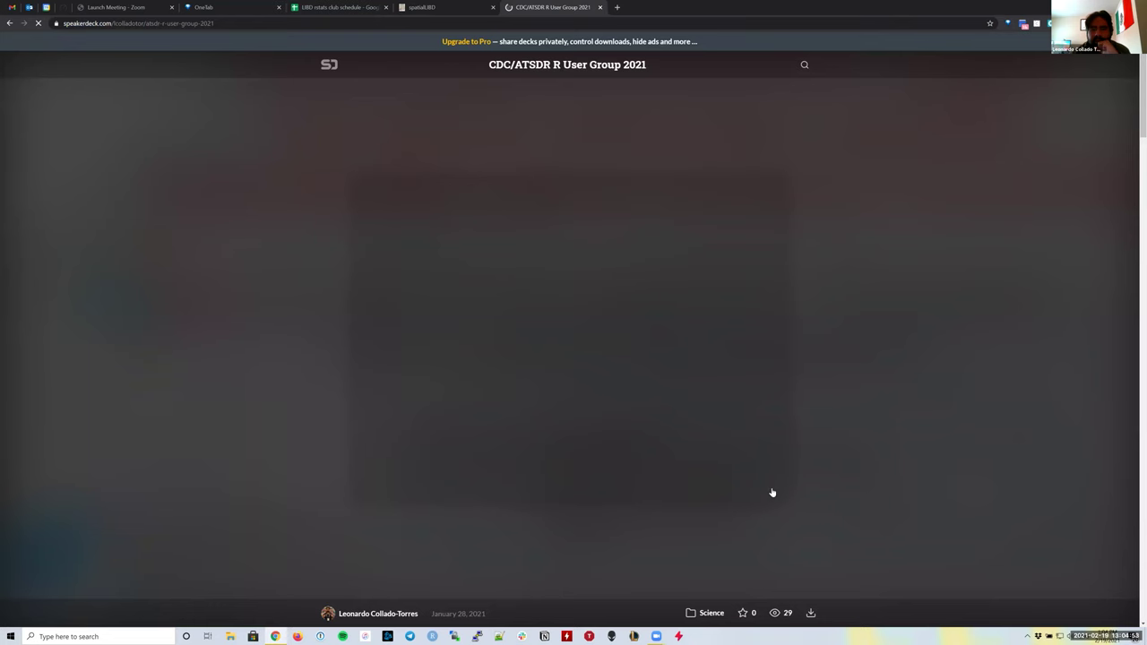
key(F11)
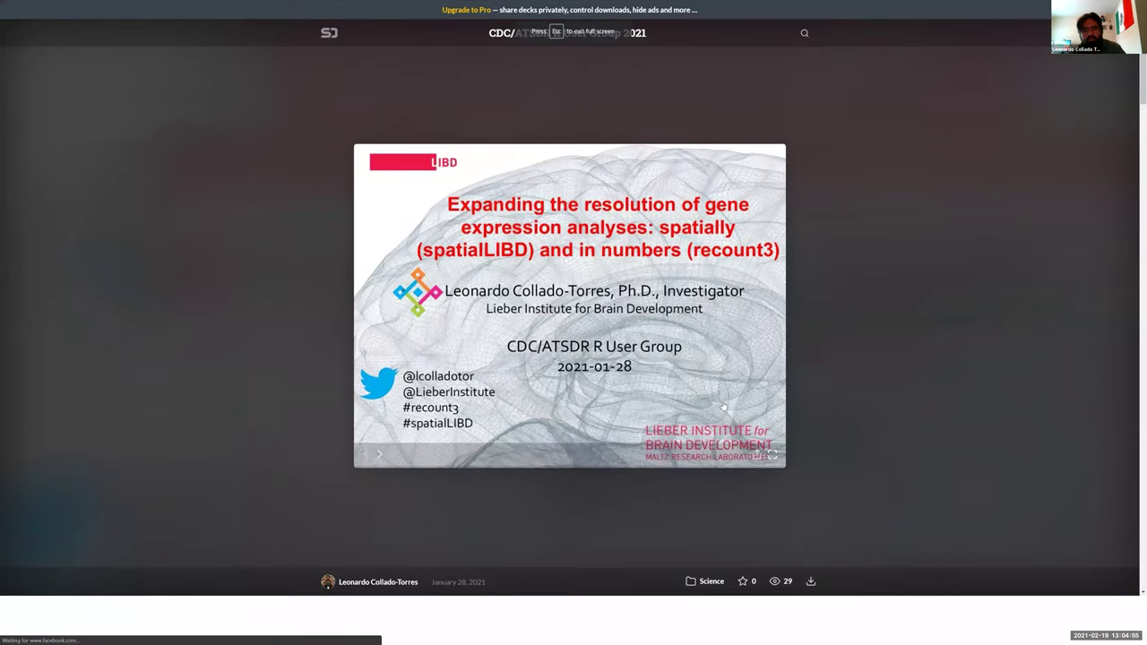
key(f)
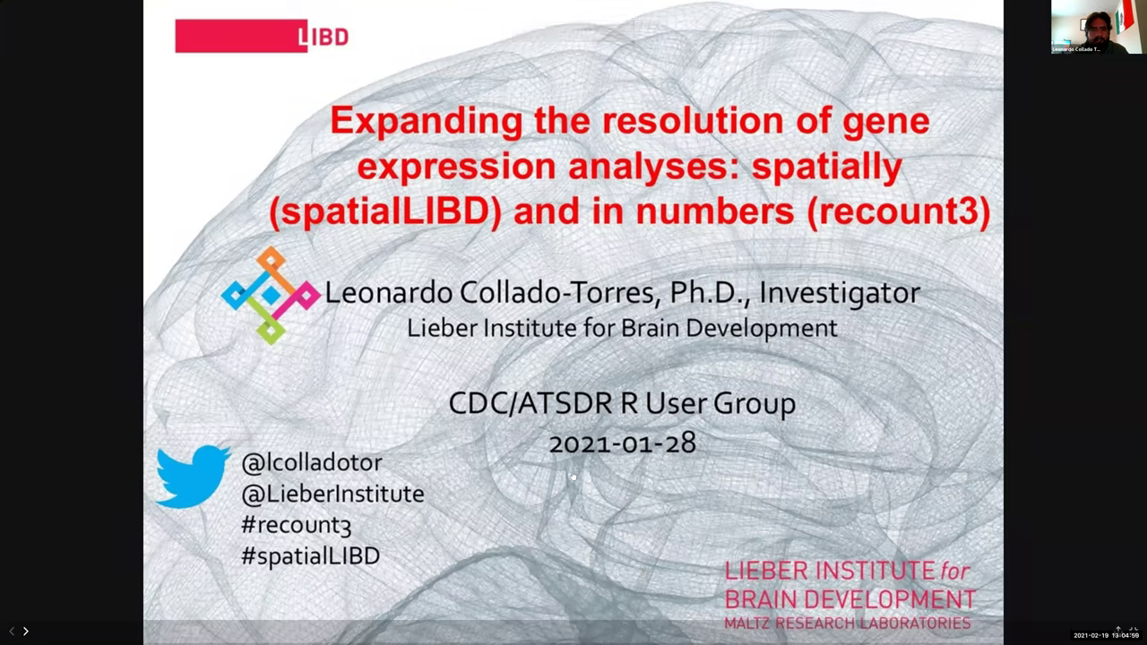
Page through the deck to the Overview and Visium study design slides, and leave the full-screen presentation.
key(Right)
key(Right)
key(Right)
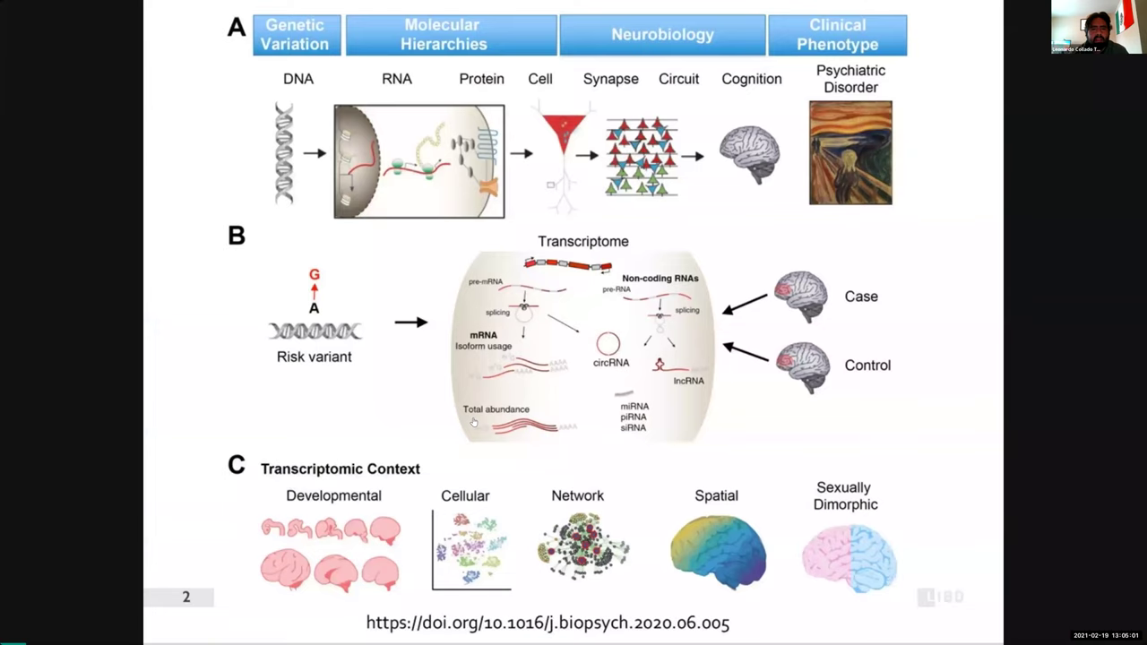
key(Right)
key(Right)
key(Right)
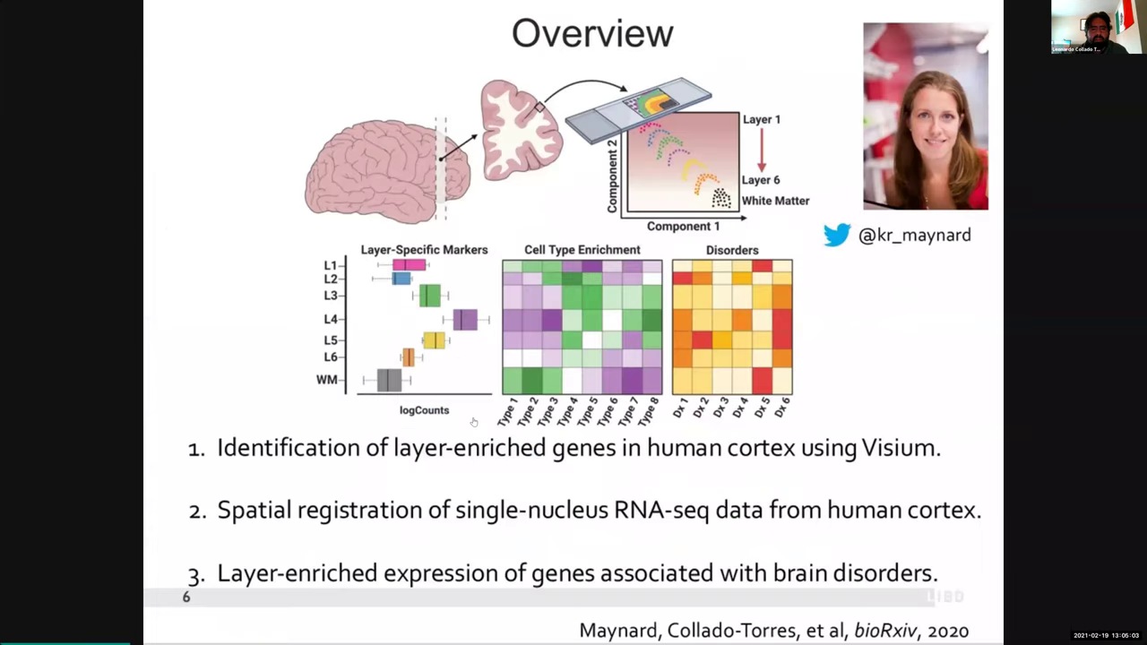
key(Left)
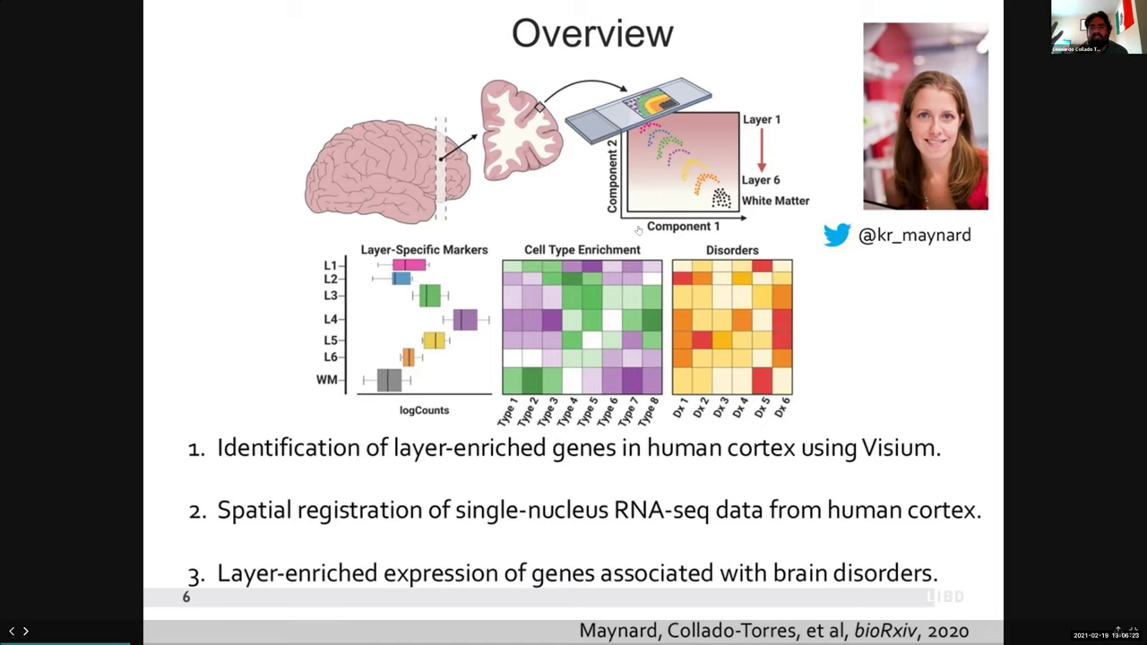
key(Right)
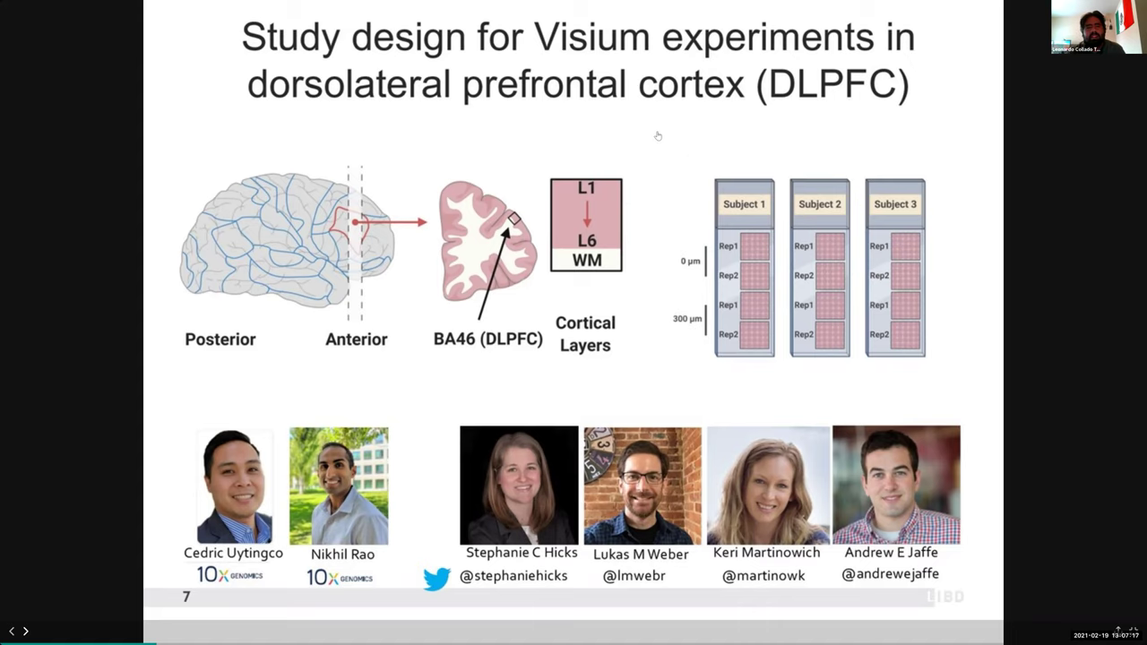
key(Escape)
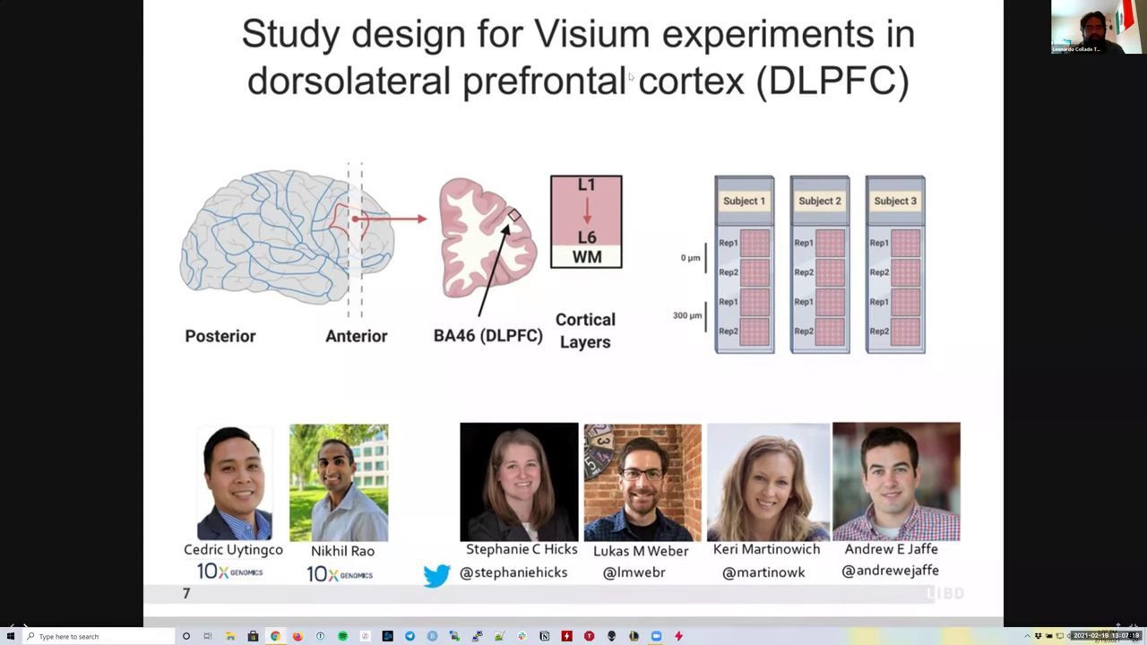
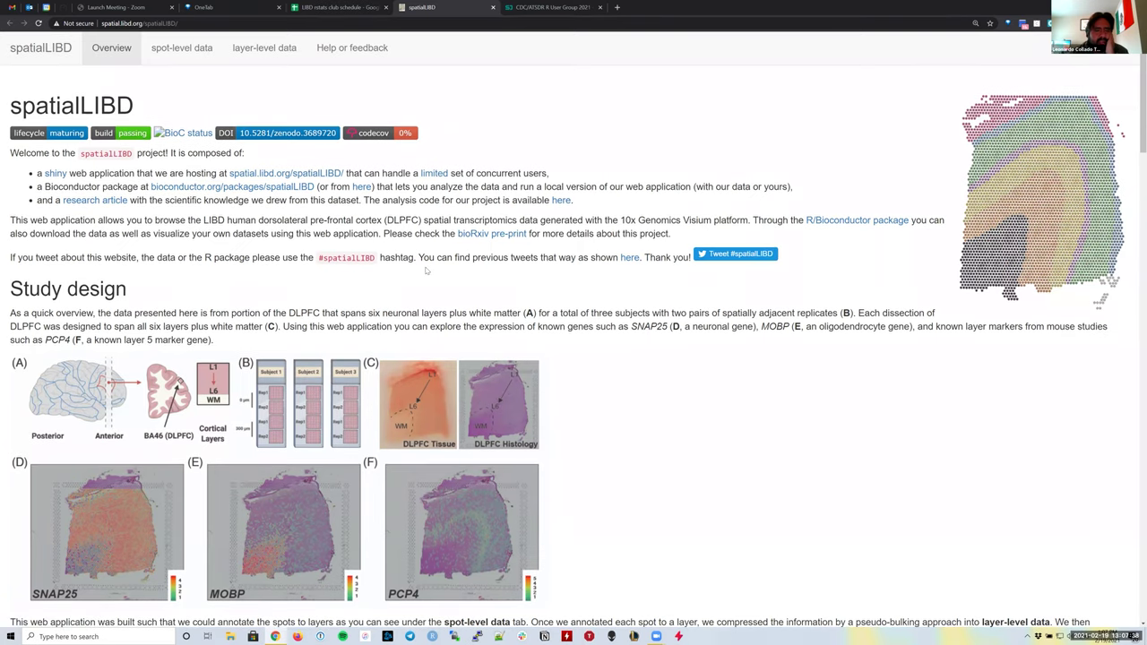
Examine the project introduction and the Study design figures on the spatialLIBD overview page.
scroll(427, 271, down, 2)
scroll(426, 271, up, 2)
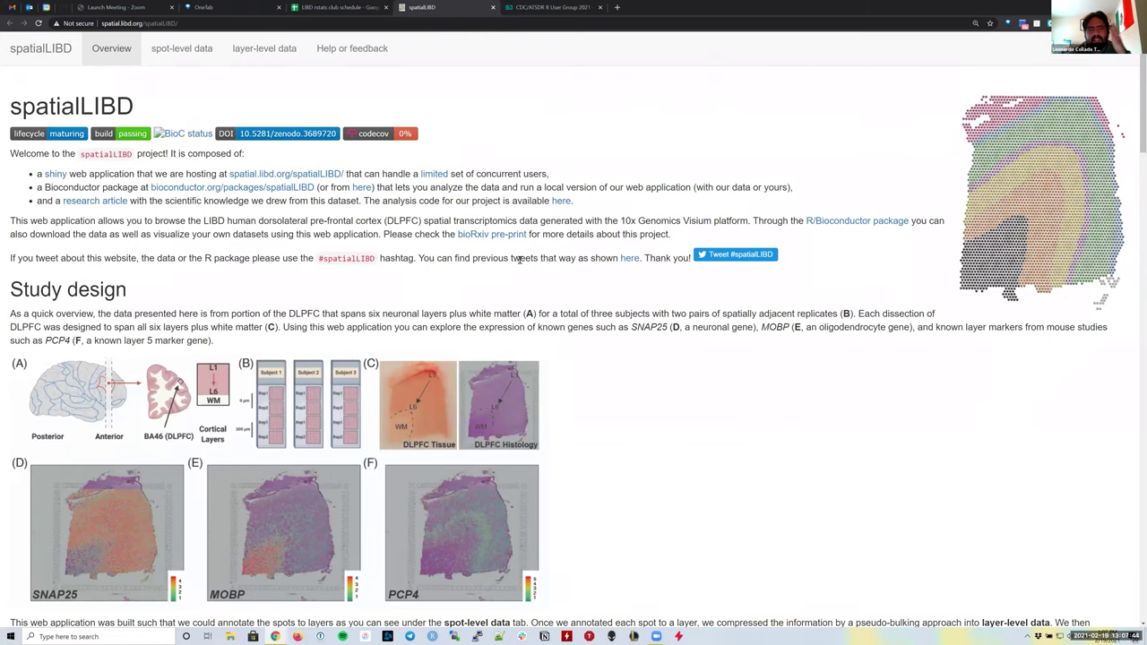
scroll(521, 264, down, 1)
scroll(521, 263, down, 3)
scroll(521, 262, up, 4)
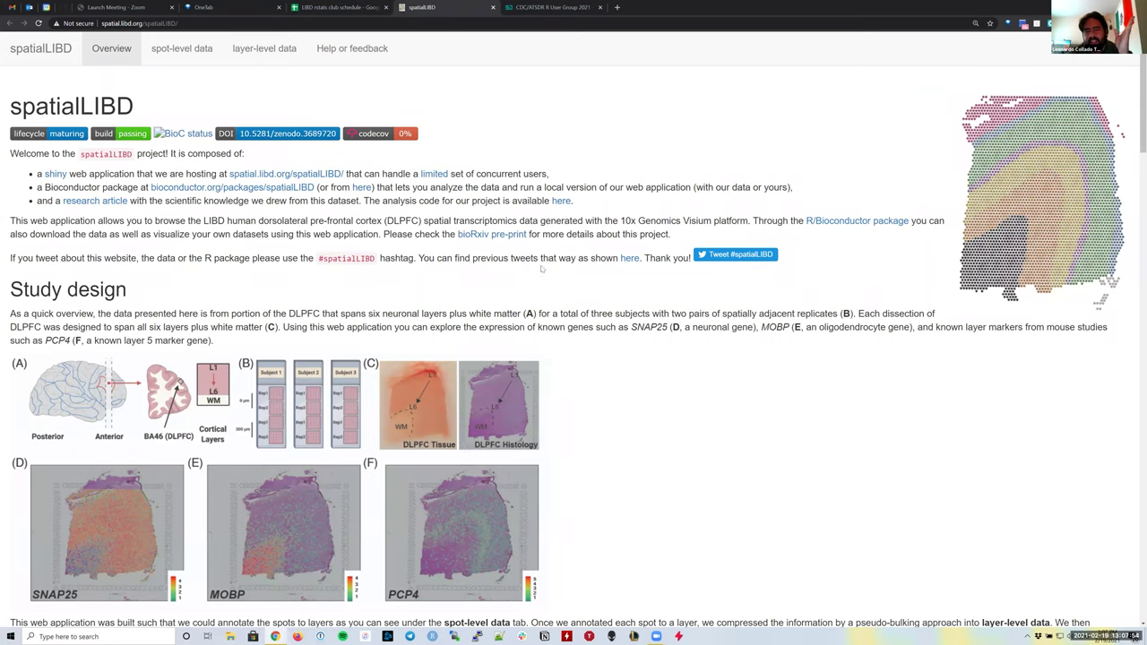
scroll(536, 284, down, 1)
scroll(536, 283, down, 2)
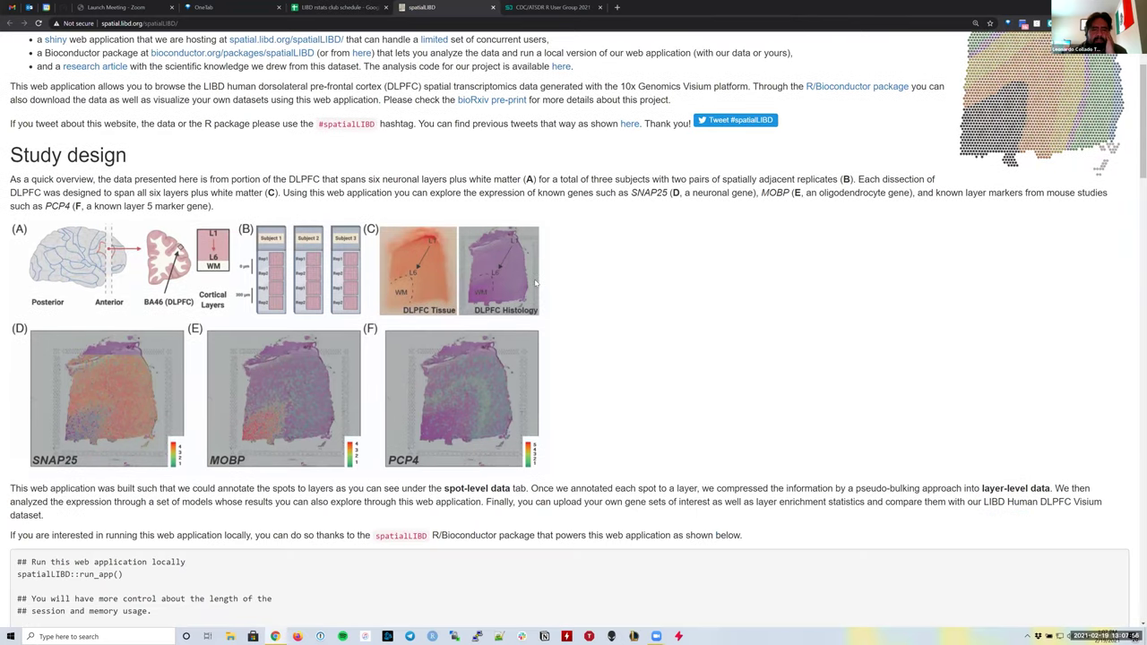
scroll(538, 278, up, 2)
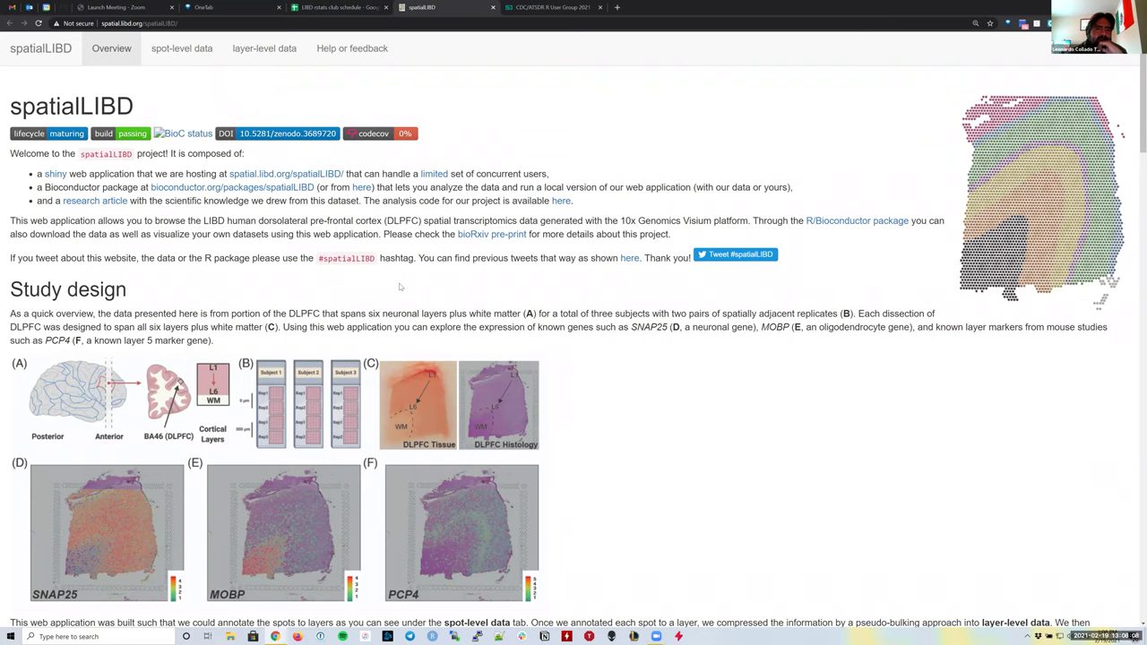
Enlarge the overview page by two zoom levels and examine the local run code and the Shiny website mirrors.
scroll(400, 285, down, 3)
scroll(401, 282, down, 3)
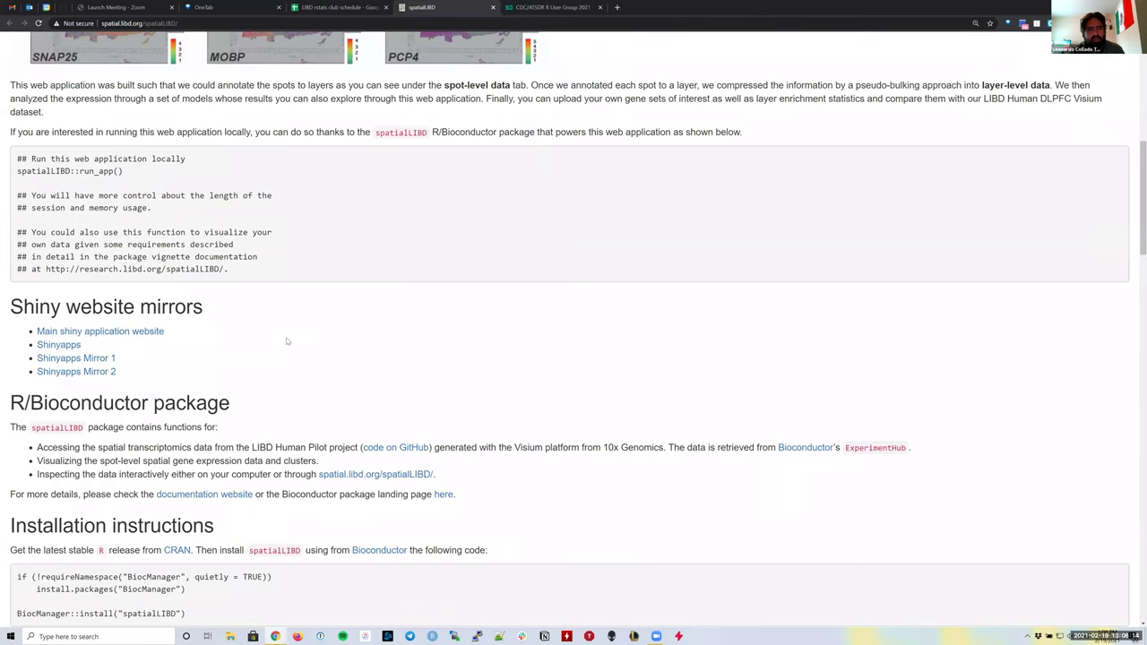
key(ctrl+plus)
key(ctrl+plus)
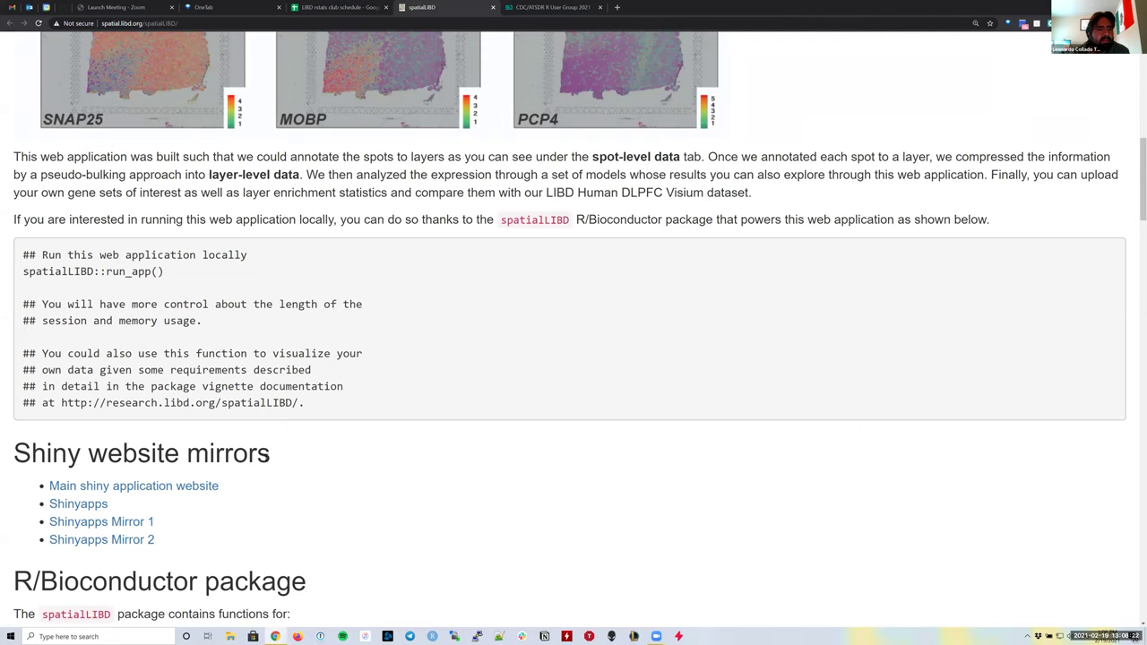
scroll(280, 454, down, 2)
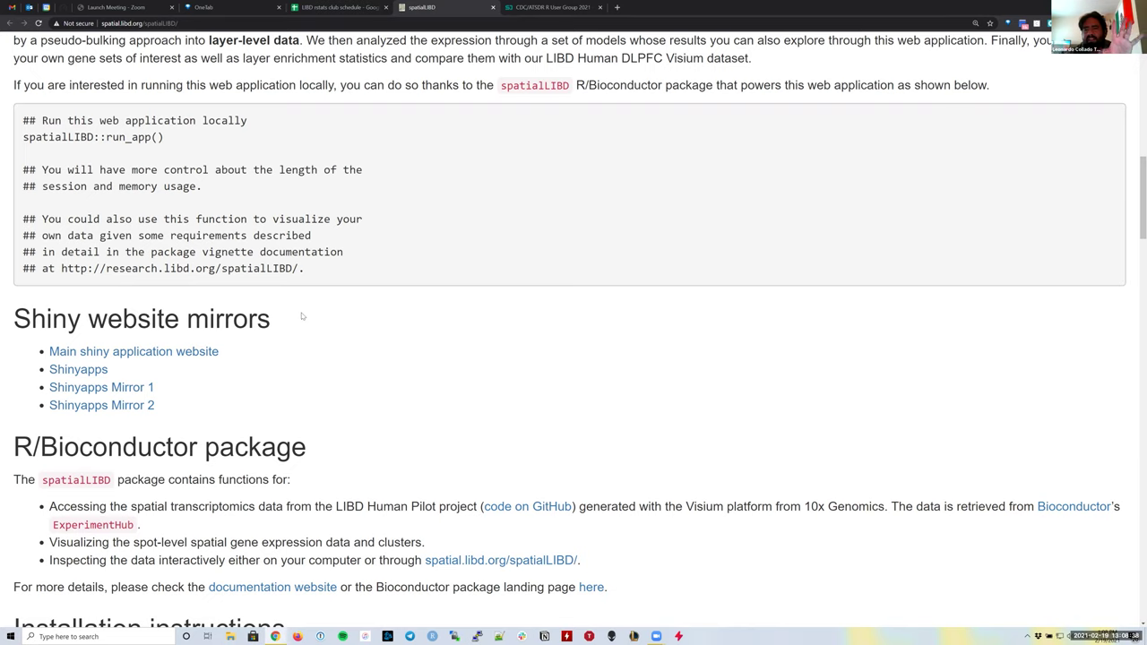
scroll(332, 385, up, 2)
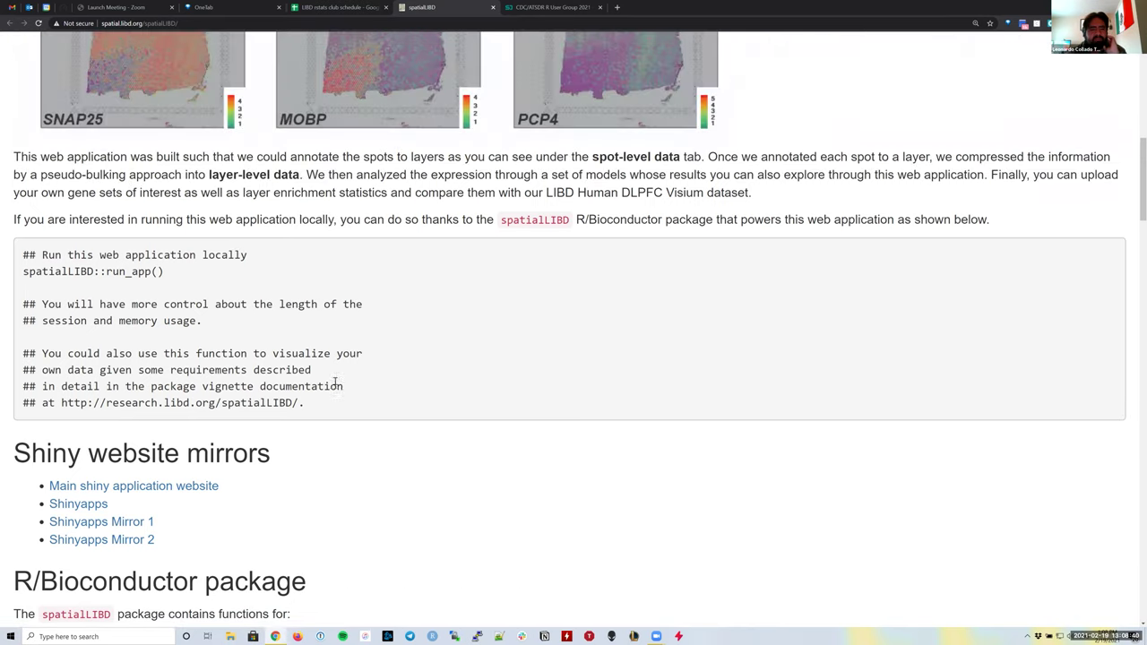
Read the R/Bioconductor package, installation instructions and processed data access sections of the overview page.
scroll(335, 385, down, 3)
scroll(335, 377, down, 2)
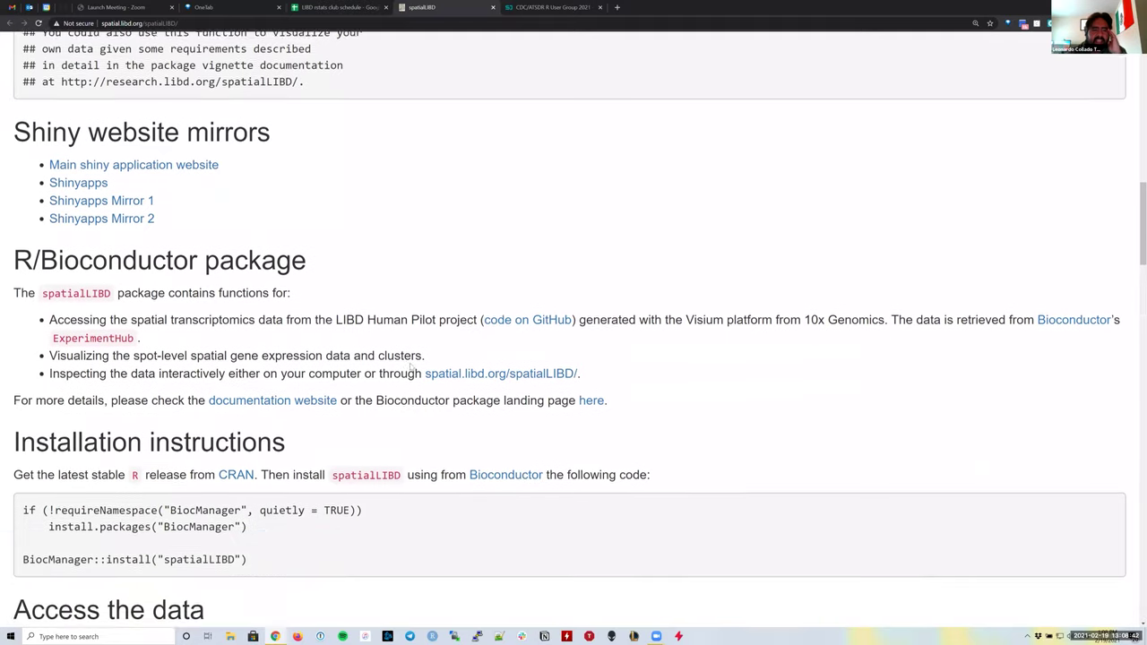
scroll(331, 363, down, 4)
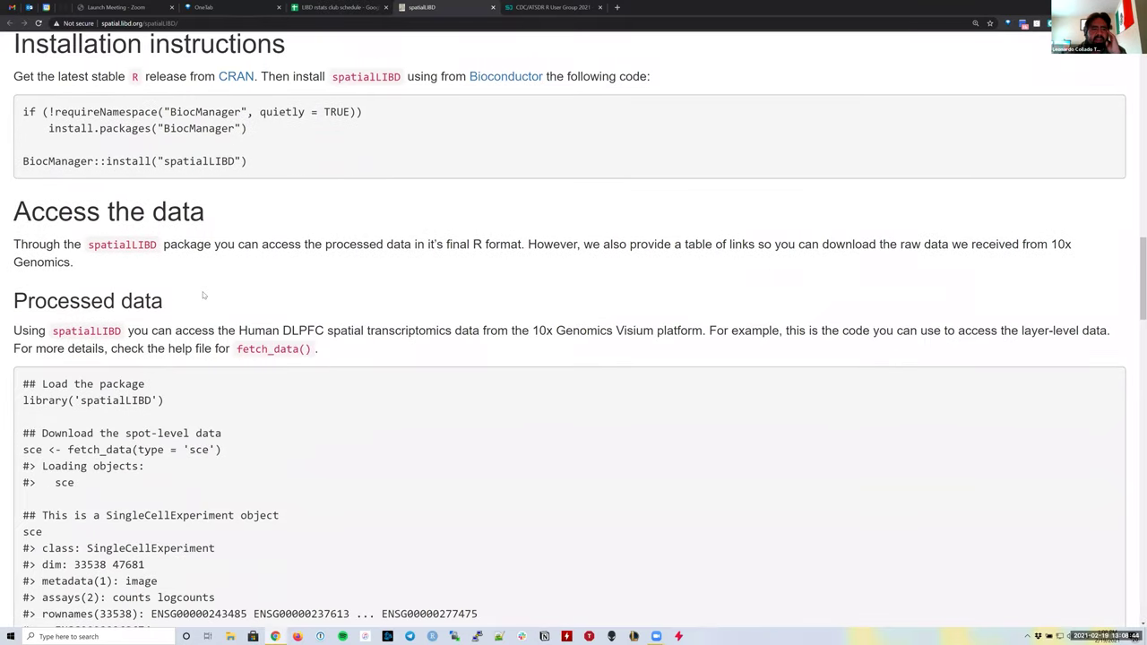
scroll(201, 287, down, 3)
scroll(193, 251, up, 3)
scroll(193, 233, down, 4)
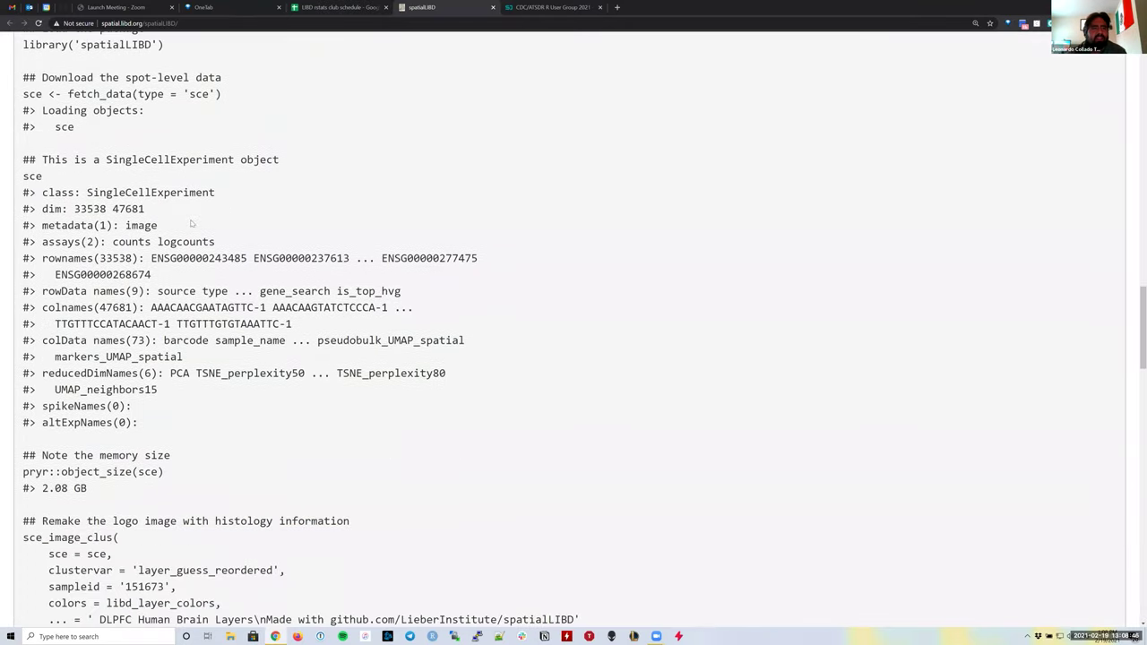
scroll(199, 226, up, 5)
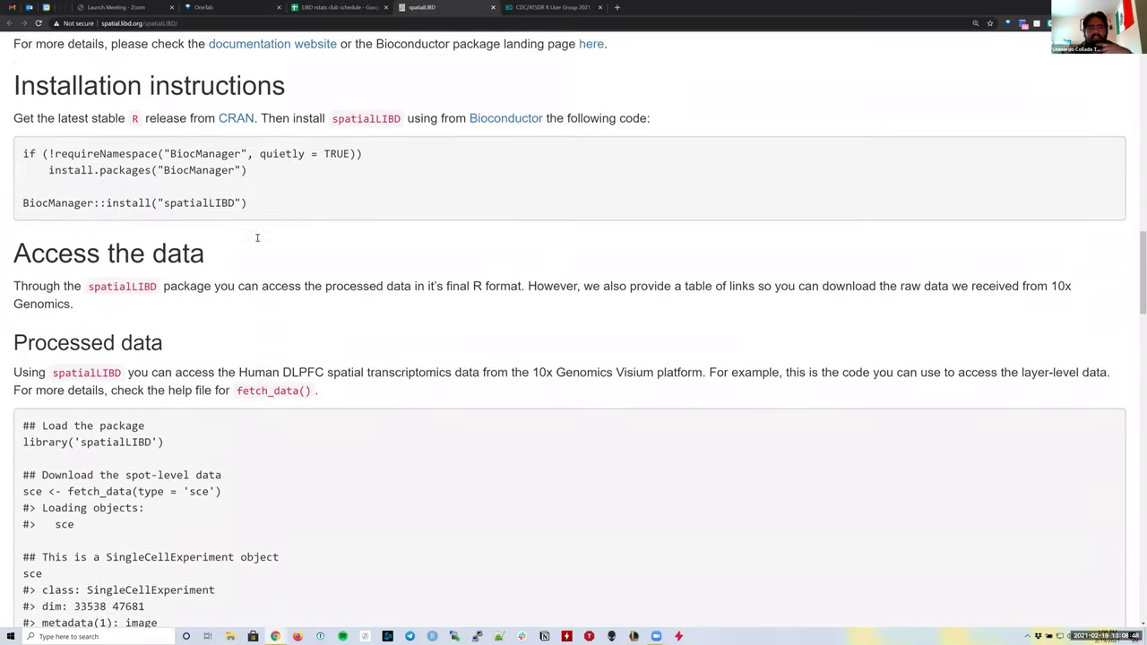
scroll(259, 238, up, 10)
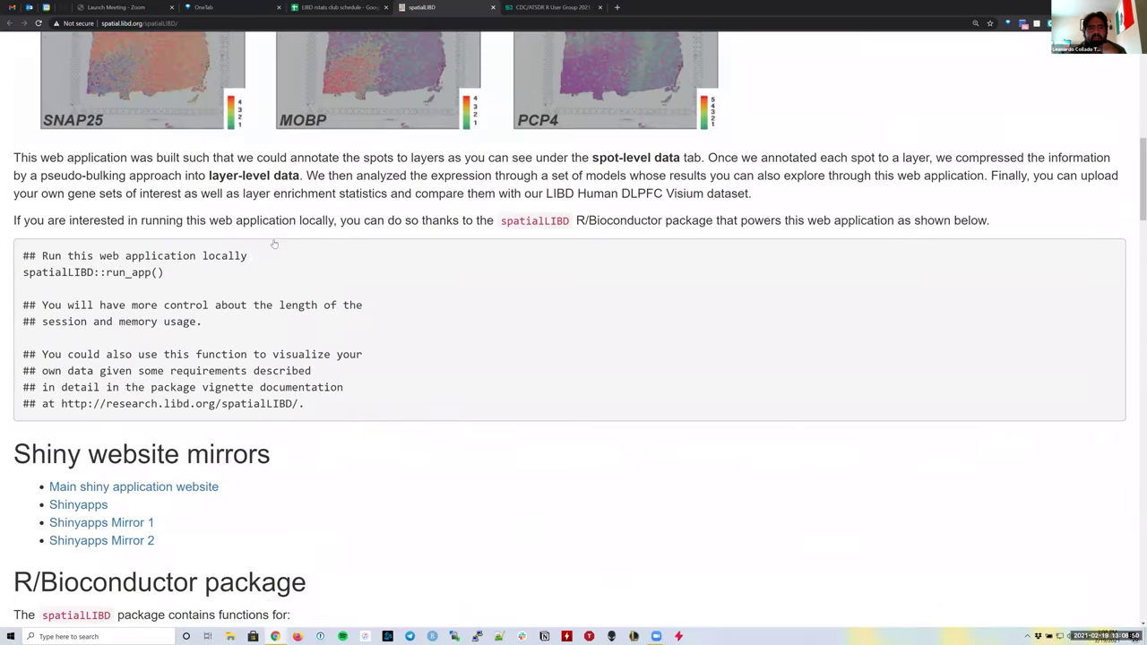
Open the spot-level data section and review its SingleCellExperiment summary in the documentation.
scroll(246, 62, up, 4)
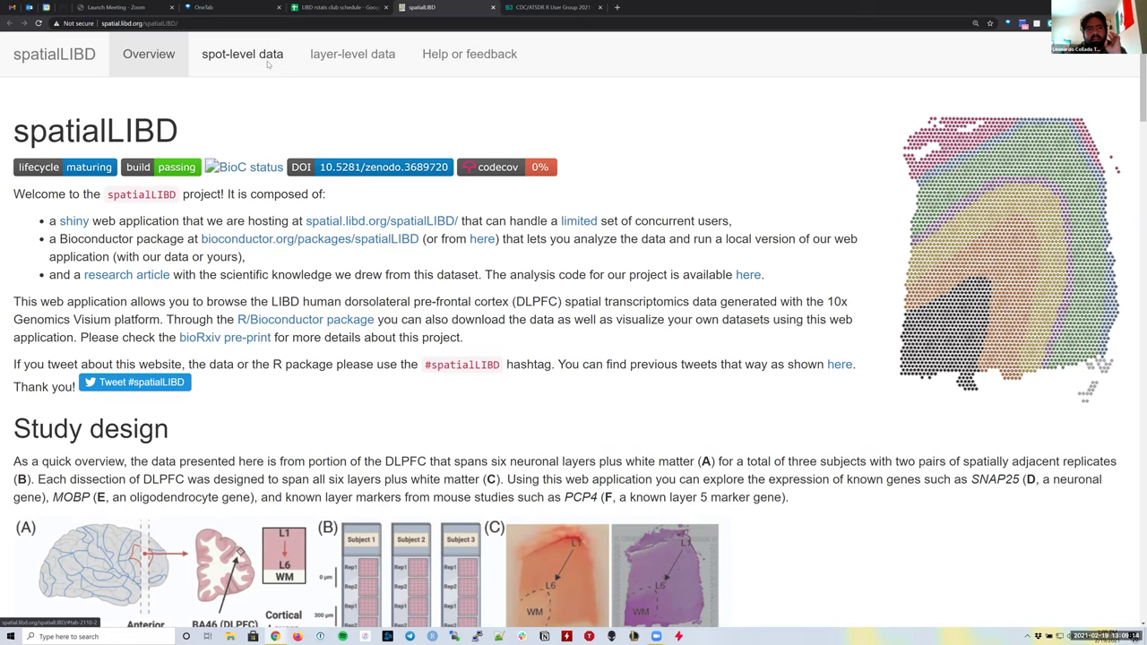
click(267, 59)
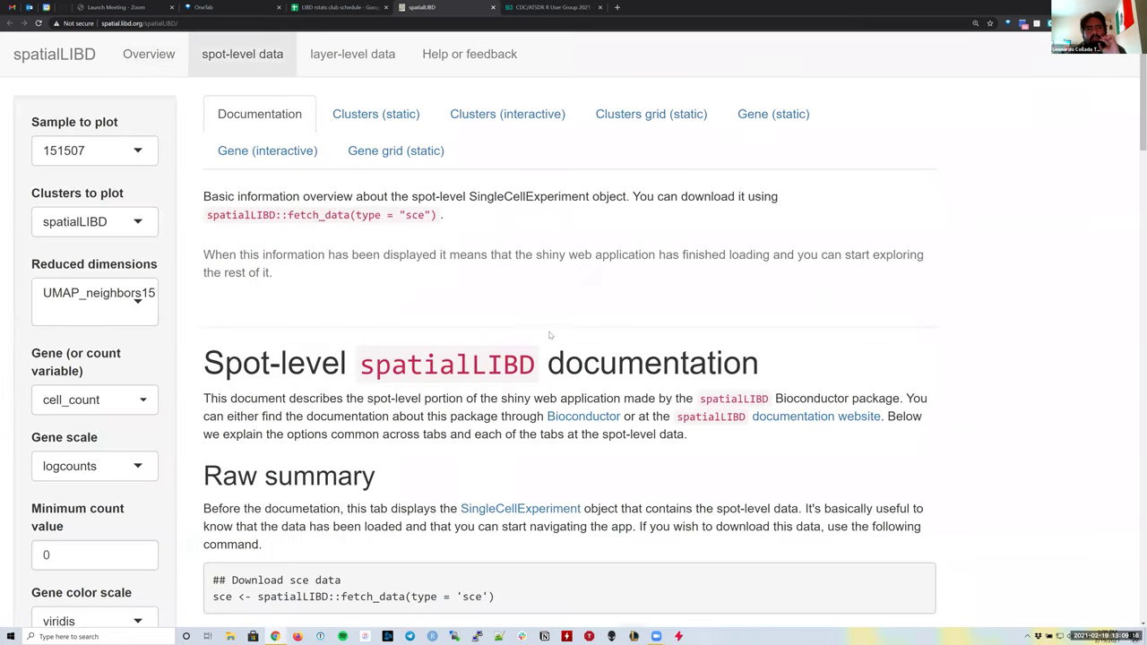
scroll(545, 256, down, 3)
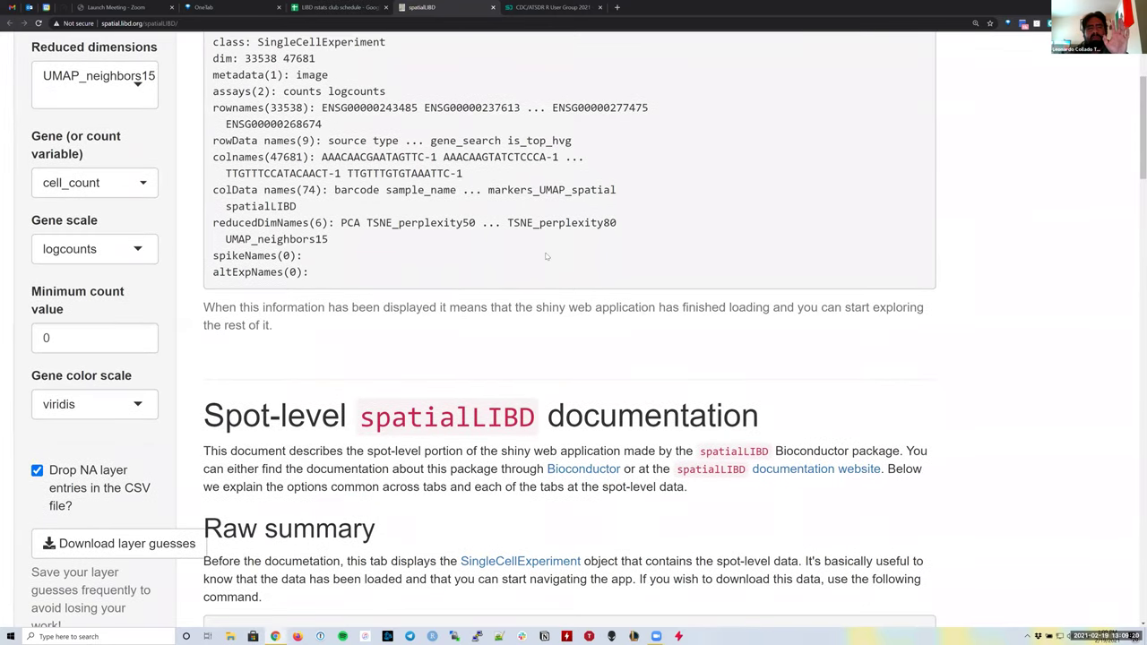
scroll(546, 256, up, 3)
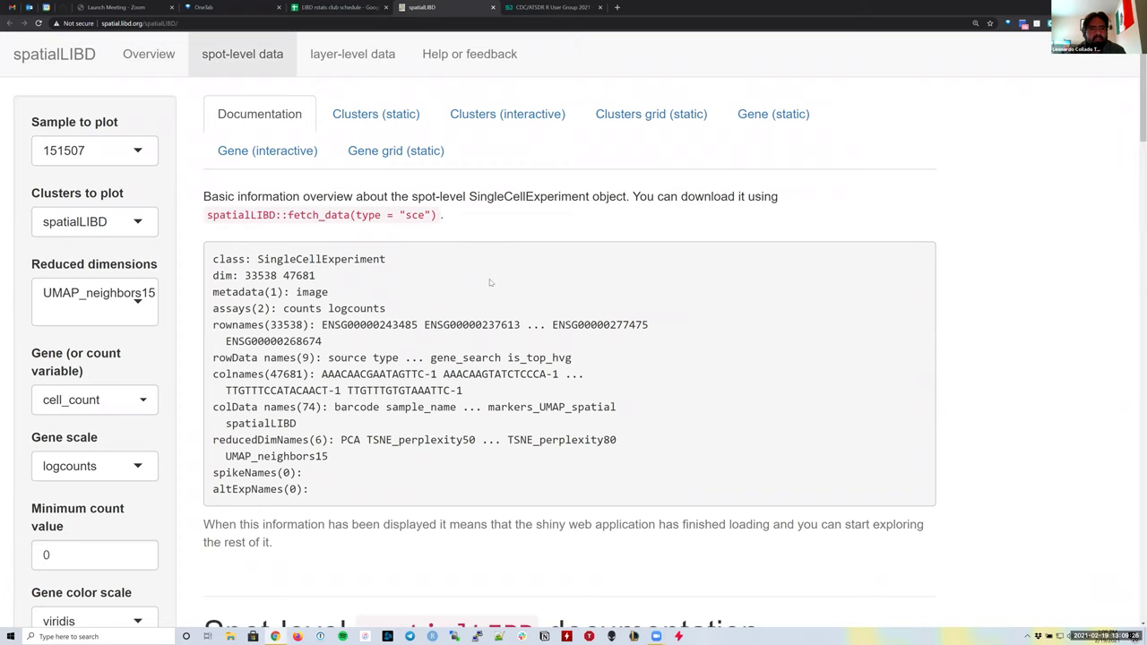
Read the spot-level documentation from the SingleCellExperiment summary through the raw summary, common options and static clusters sections.
scroll(490, 283, down, 5)
scroll(490, 284, up, 5)
scroll(502, 260, down, 1)
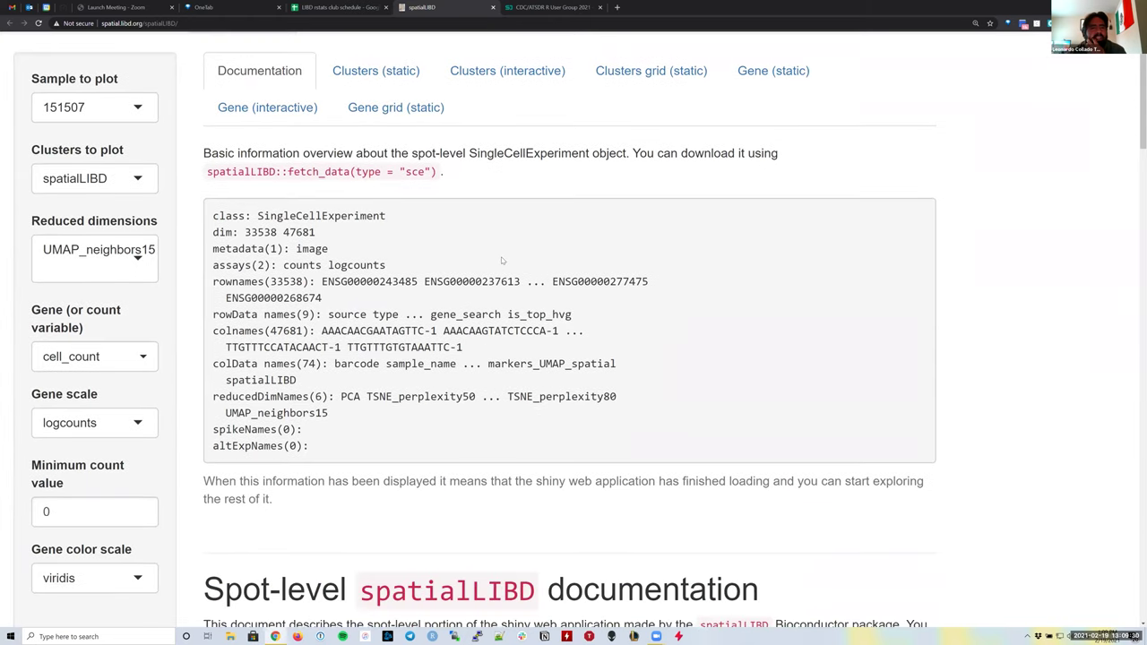
scroll(502, 260, down, 1)
scroll(502, 260, down, 1)
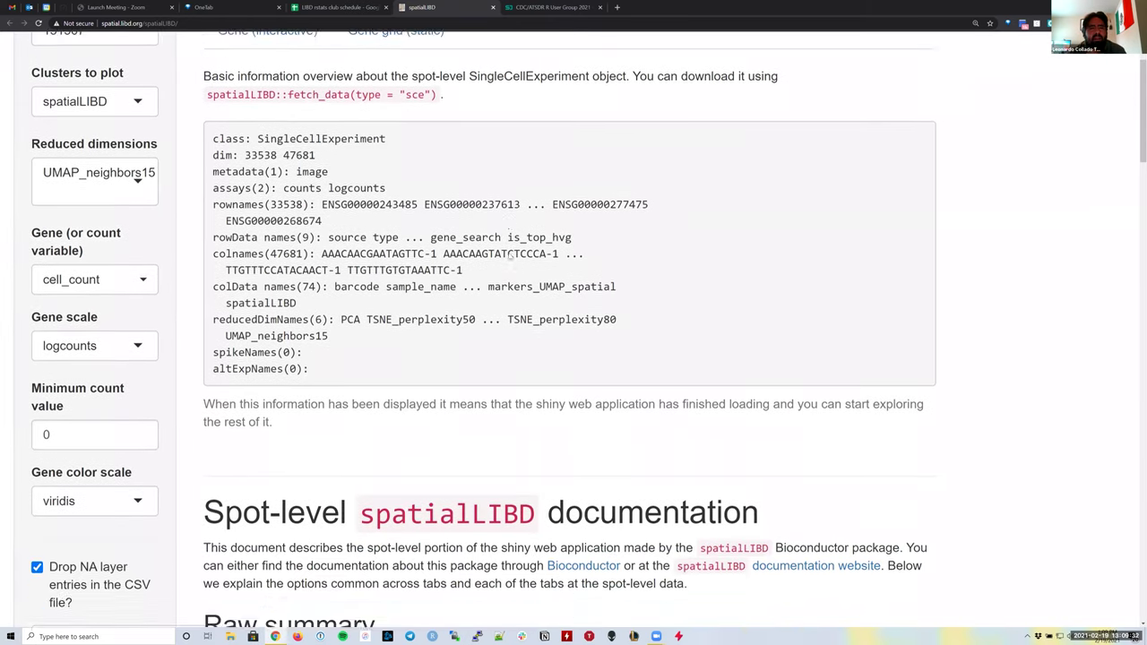
scroll(509, 257, down, 5)
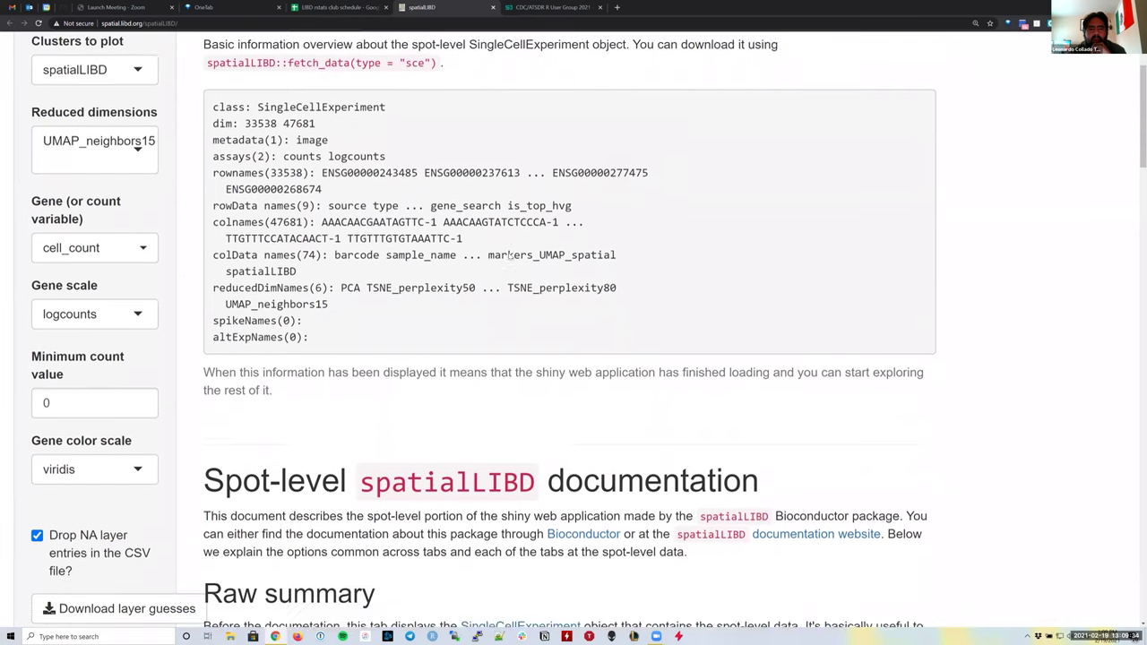
scroll(509, 257, down, 3)
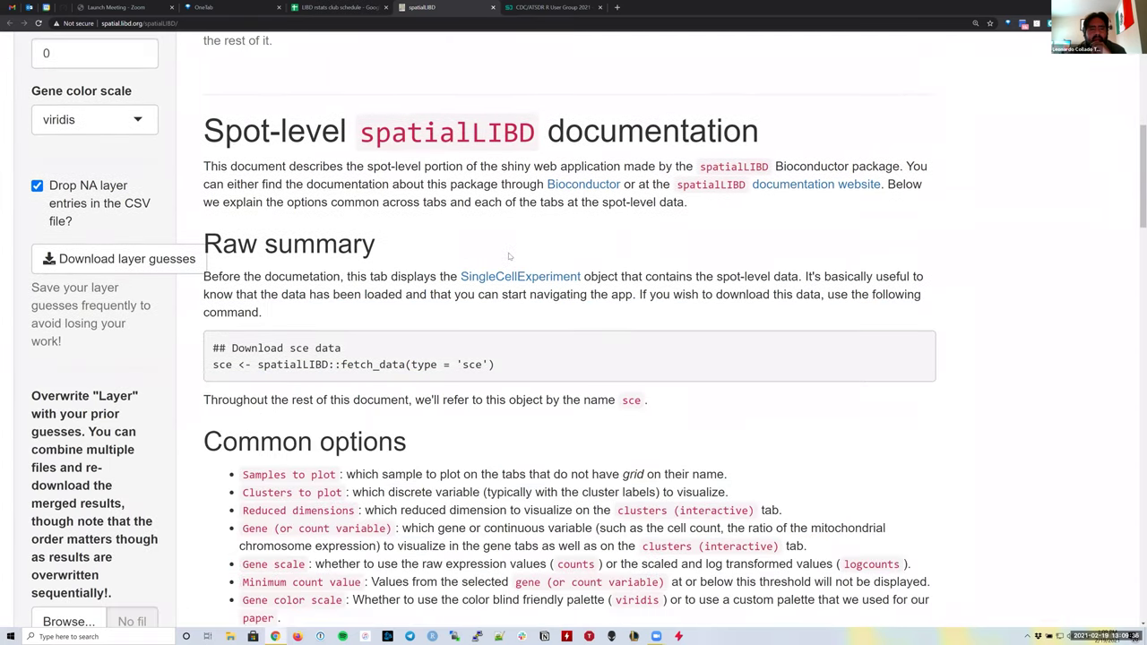
scroll(508, 257, down, 8)
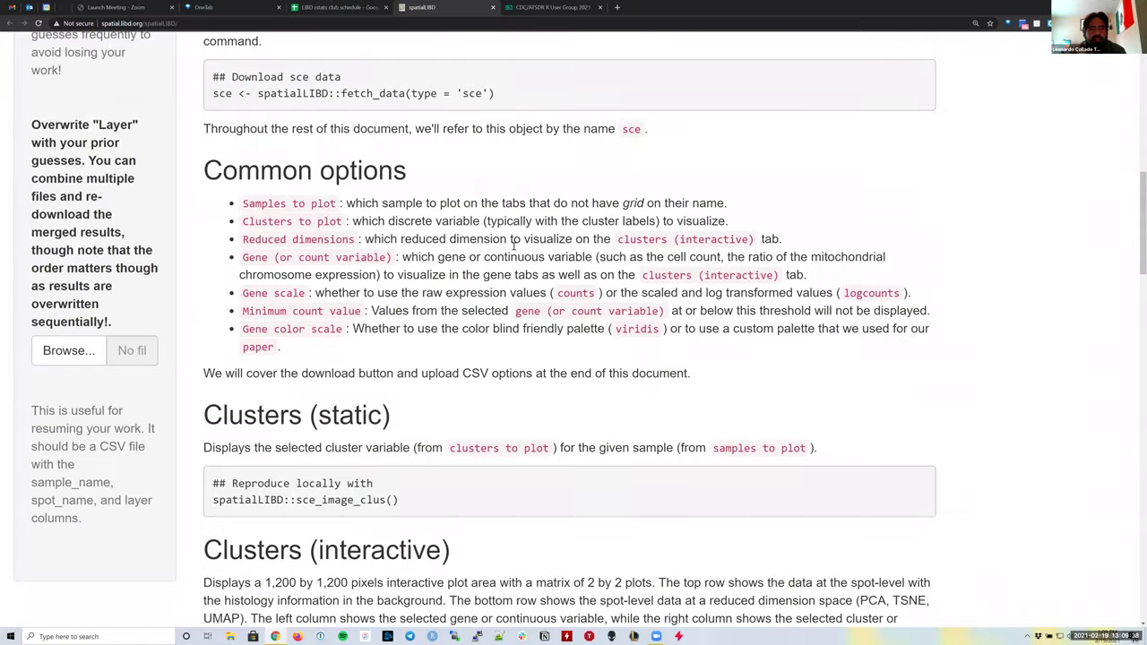
scroll(504, 255, down, 2)
scroll(504, 255, down, 1)
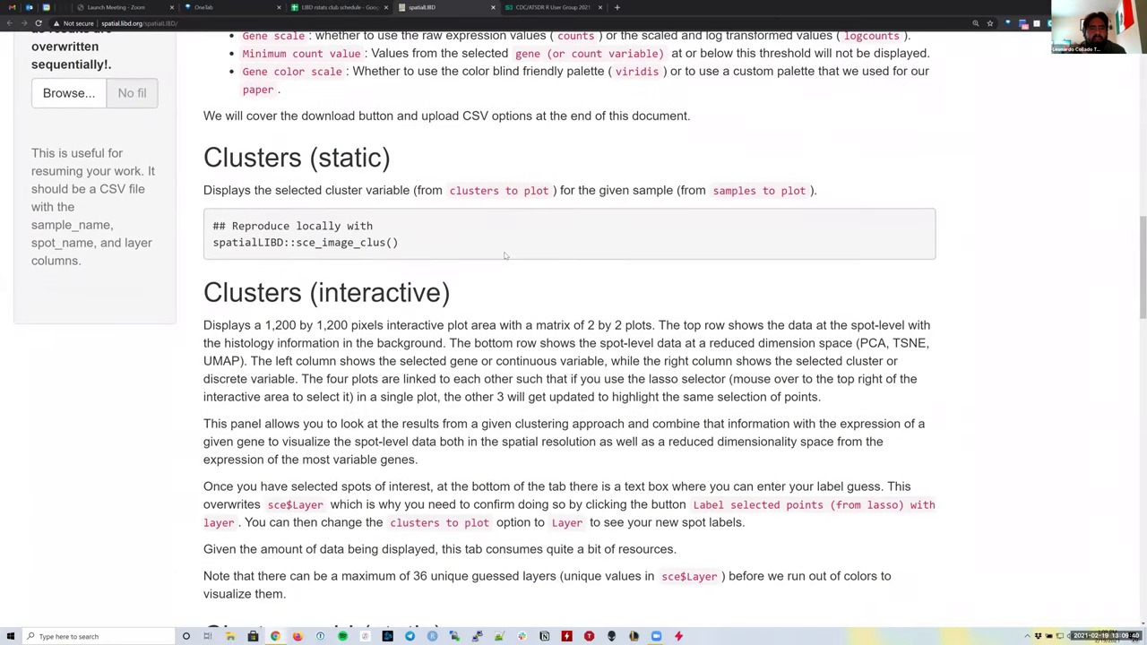
Read the documentation on interactive clusters, cluster grids, gene plots and saving sce$Layer results, and return to its beginning.
scroll(505, 256, down, 6)
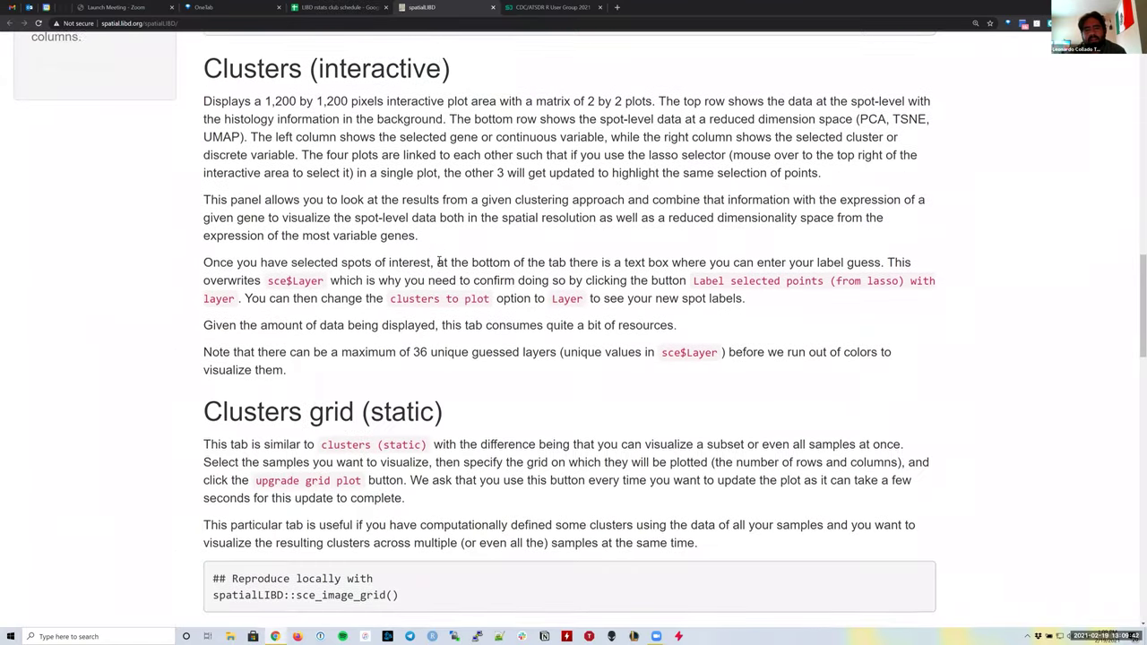
scroll(440, 263, down, 1)
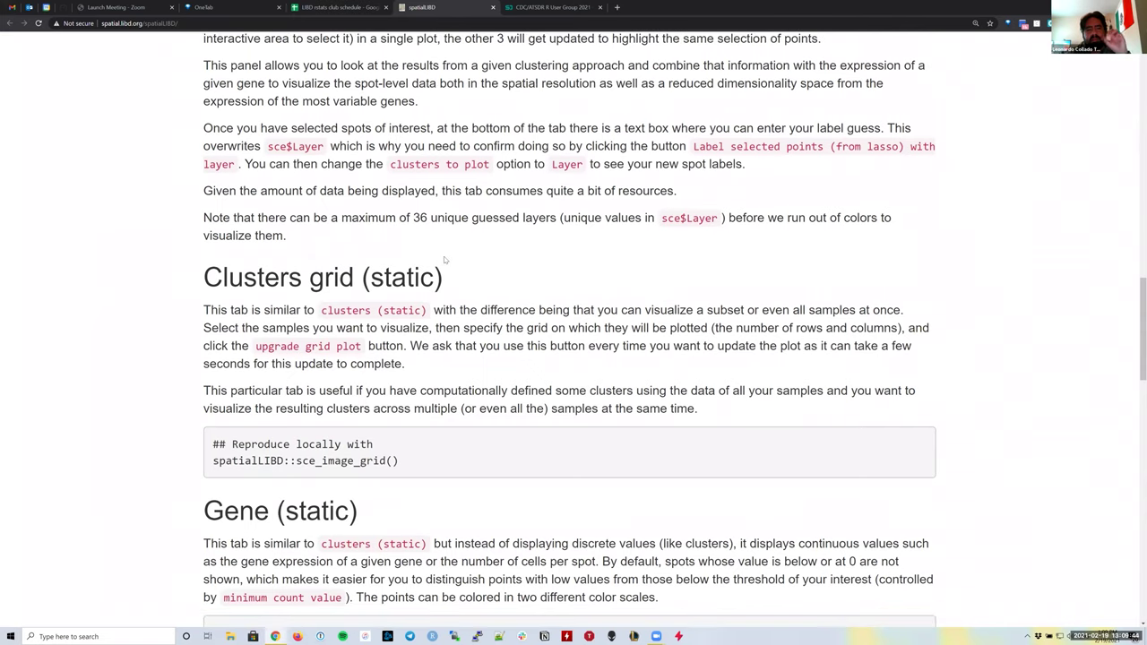
scroll(444, 260, down, 9)
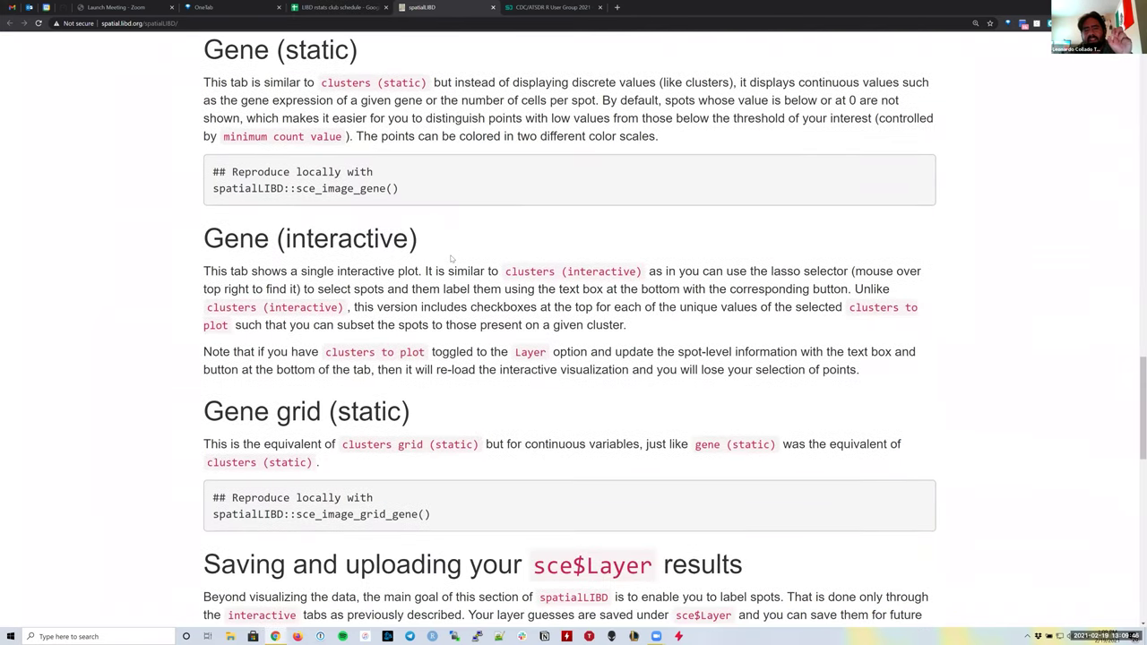
scroll(452, 258, down, 5)
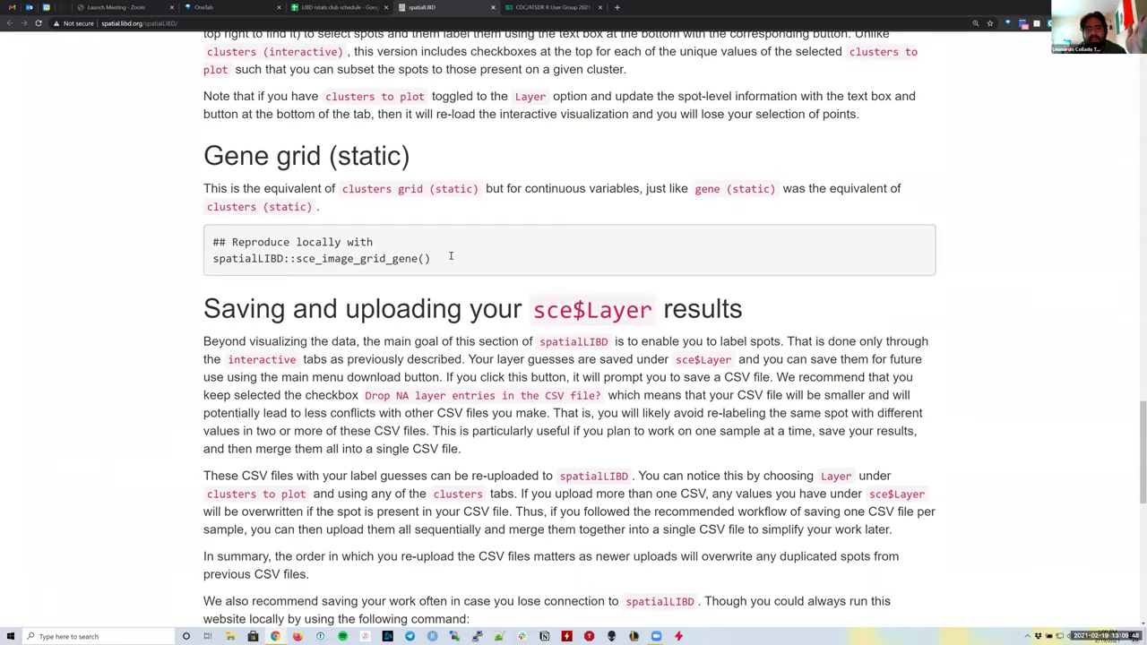
scroll(452, 258, down, 1)
scroll(484, 247, up, 2)
scroll(499, 231, up, 6)
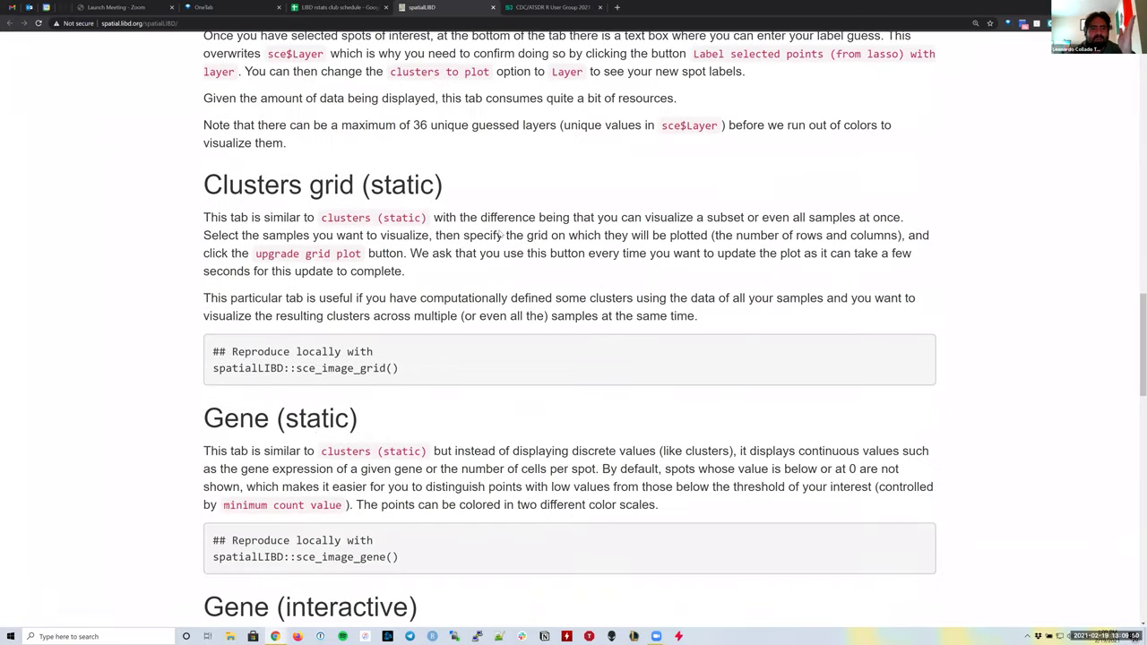
scroll(499, 231, up, 10)
scroll(484, 213, up, 10)
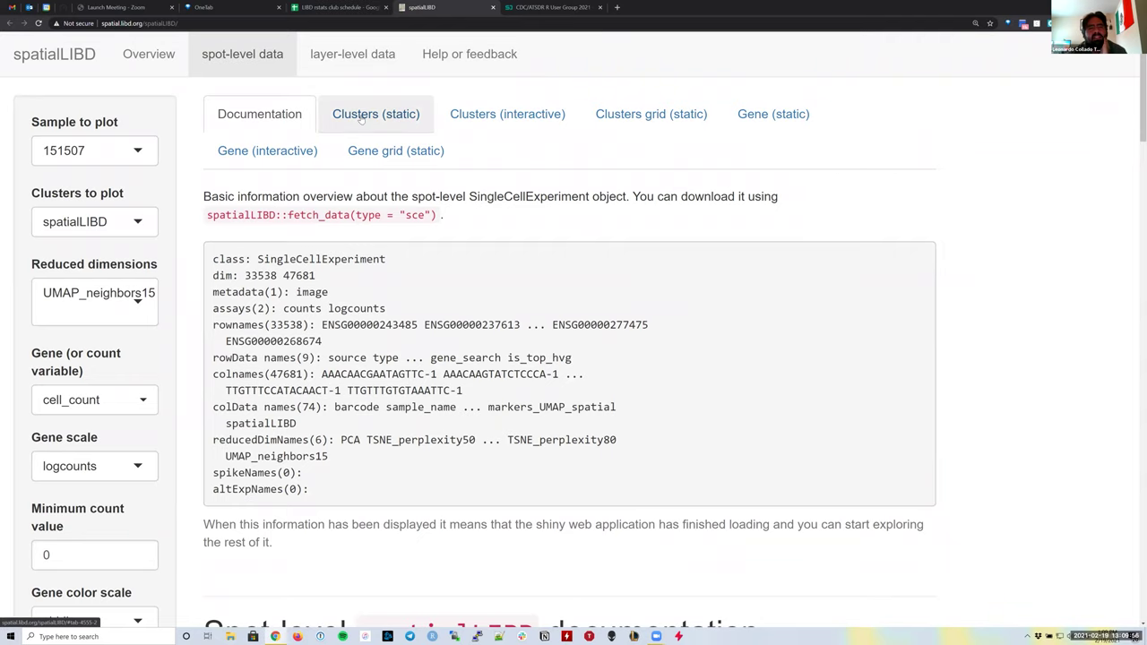
Show the static clusters plot for sample 151507 and reduce the page zoom until the whole tissue image fits.
click(363, 120)
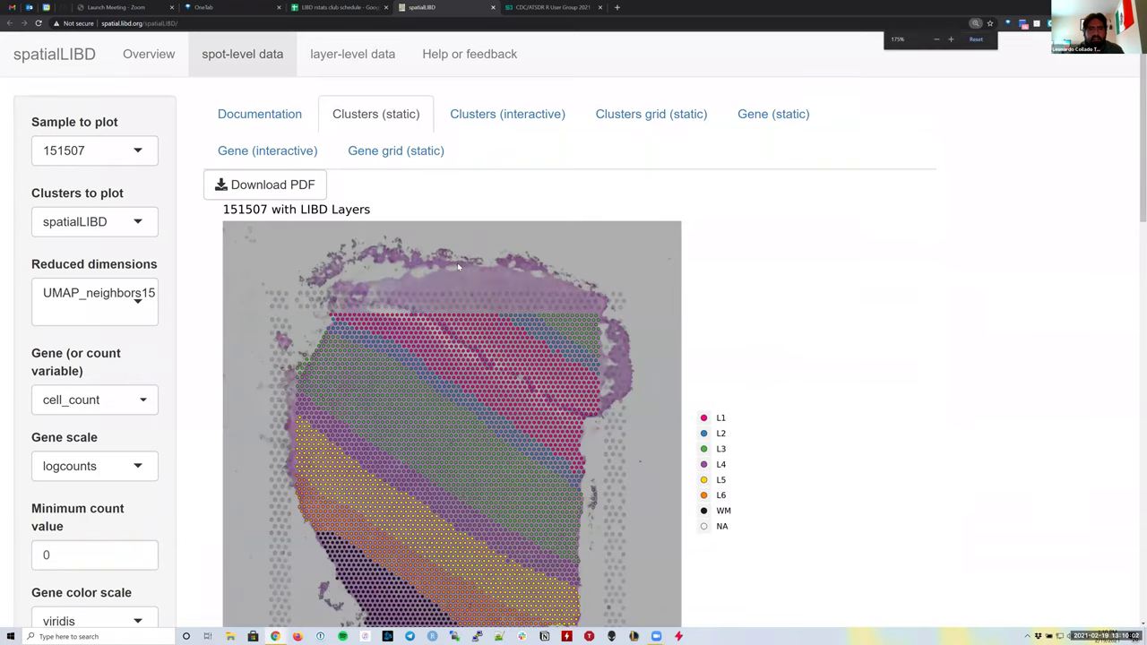
key(ctrl+minus)
key(ctrl+minus)
key(ctrl+minus)
key(ctrl+minus)
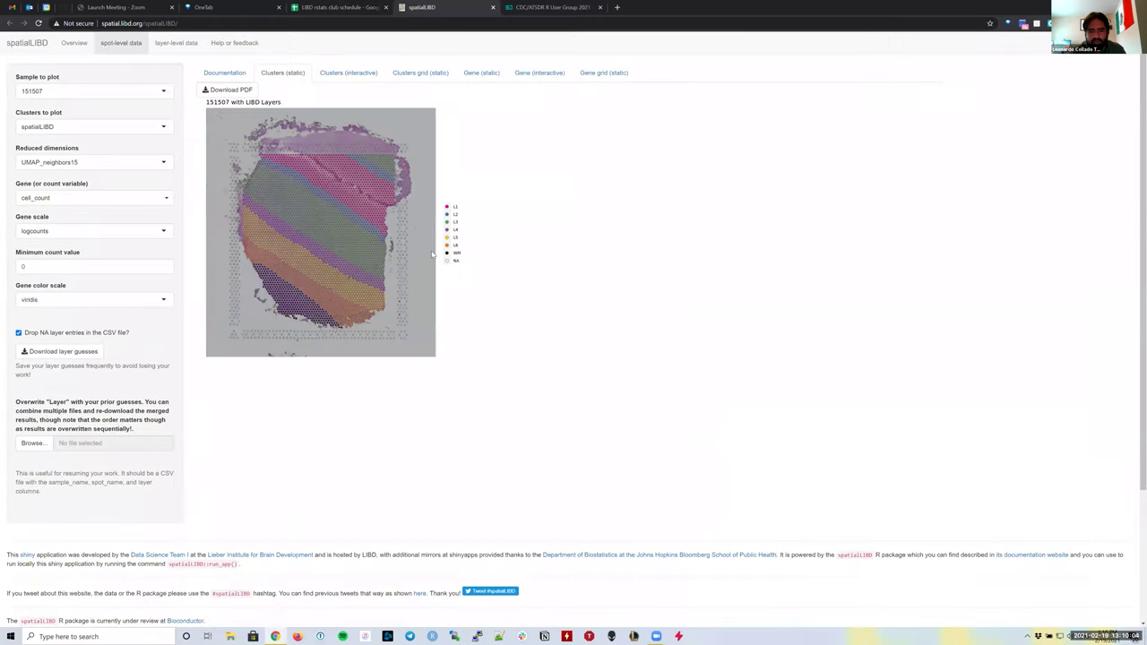
key(ctrl+plus)
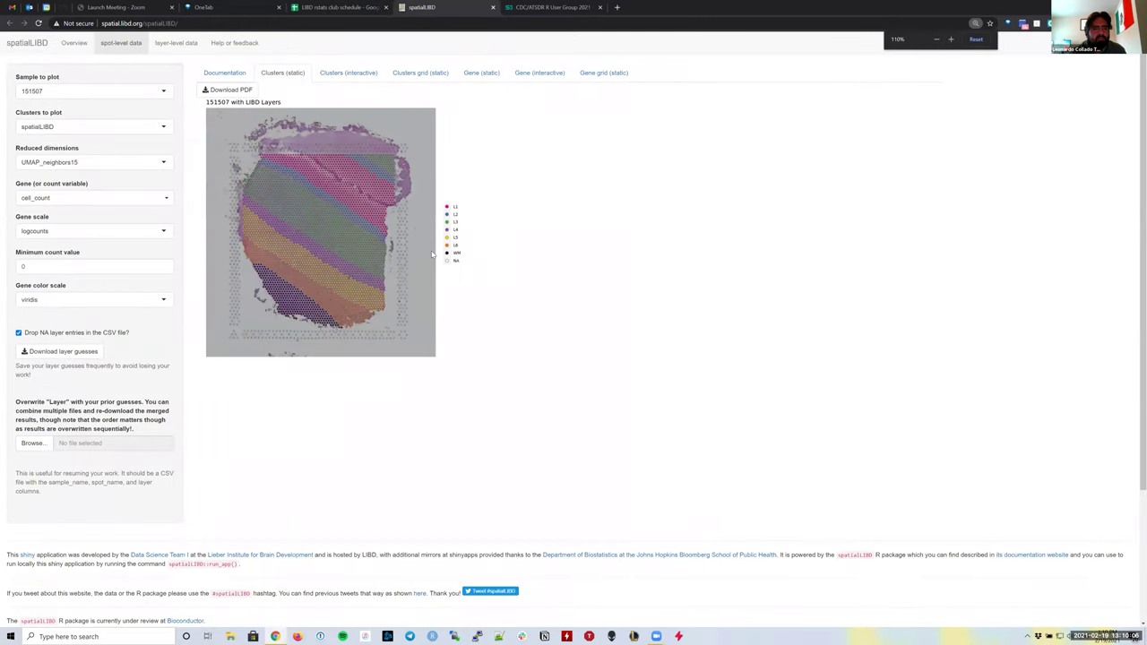
key(ctrl+plus)
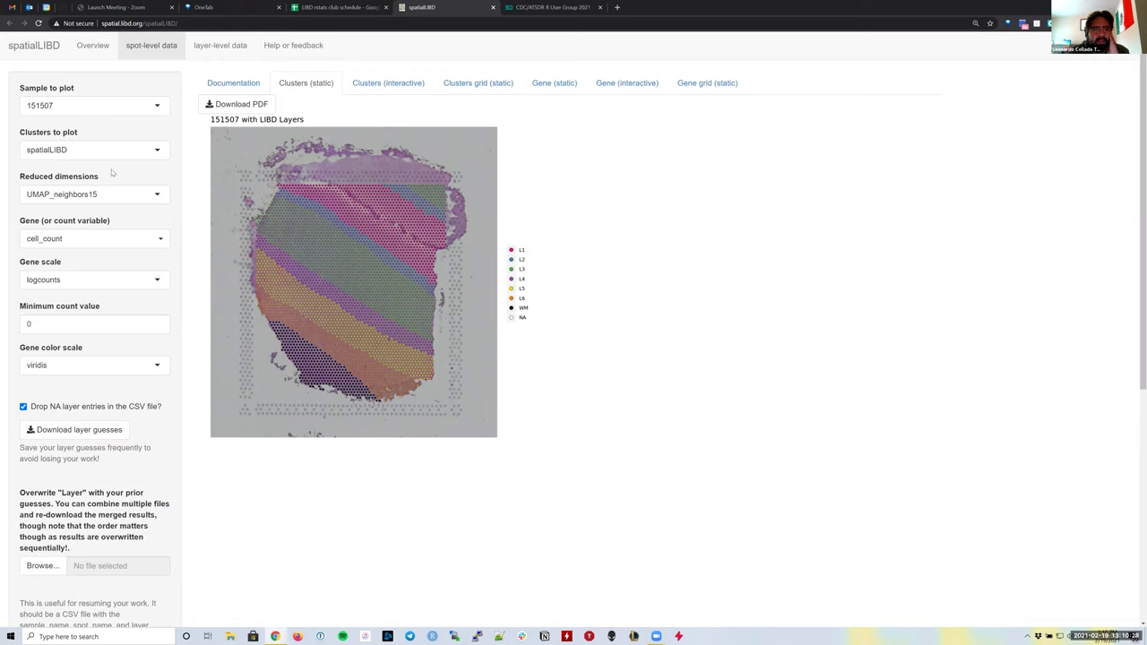
Switch the plotted sample to 151673.
click(72, 108)
scroll(107, 179, down, 1)
scroll(103, 193, down, 3)
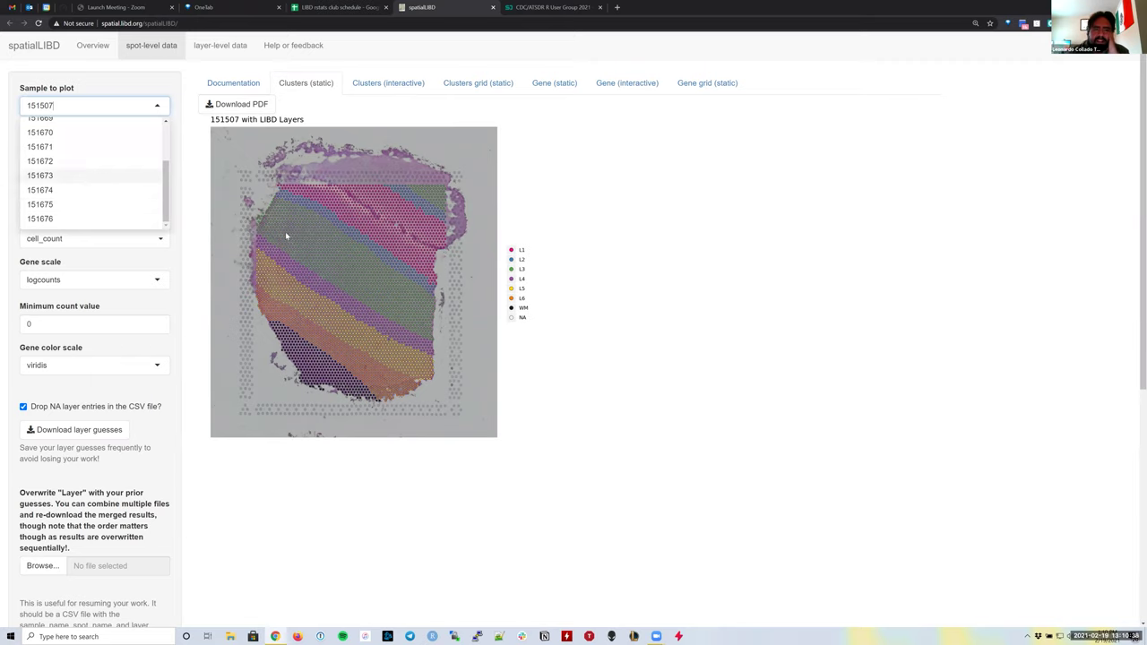
key(Return)
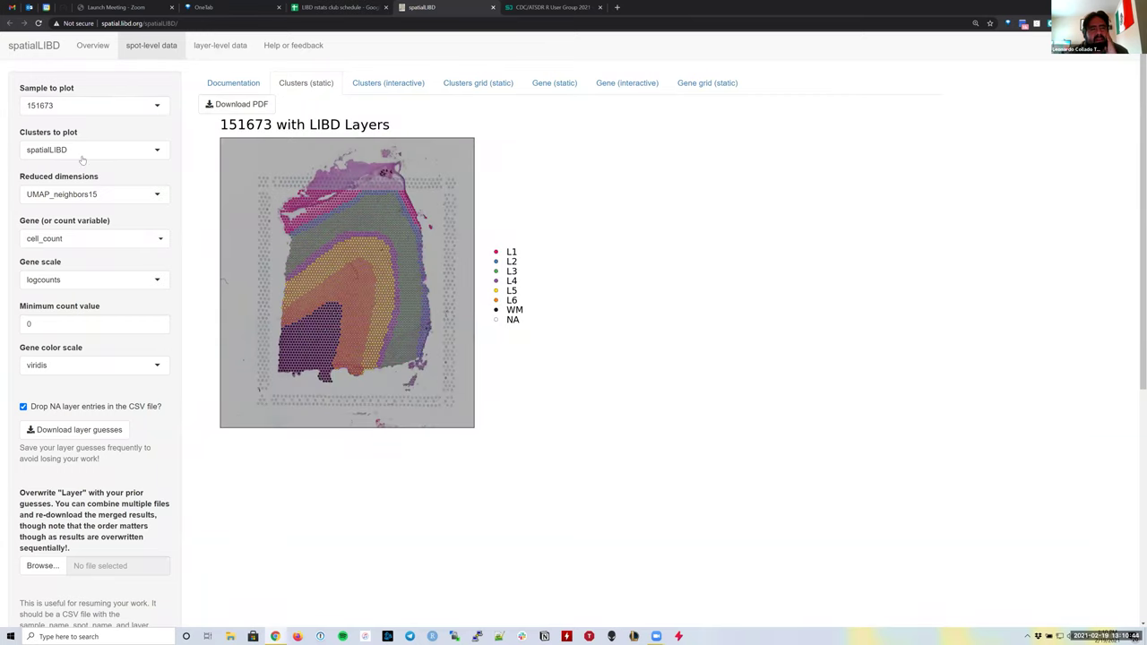
Browse the available cluster variables and plot the SNN_k50_k7 clusters for the sample.
click(158, 152)
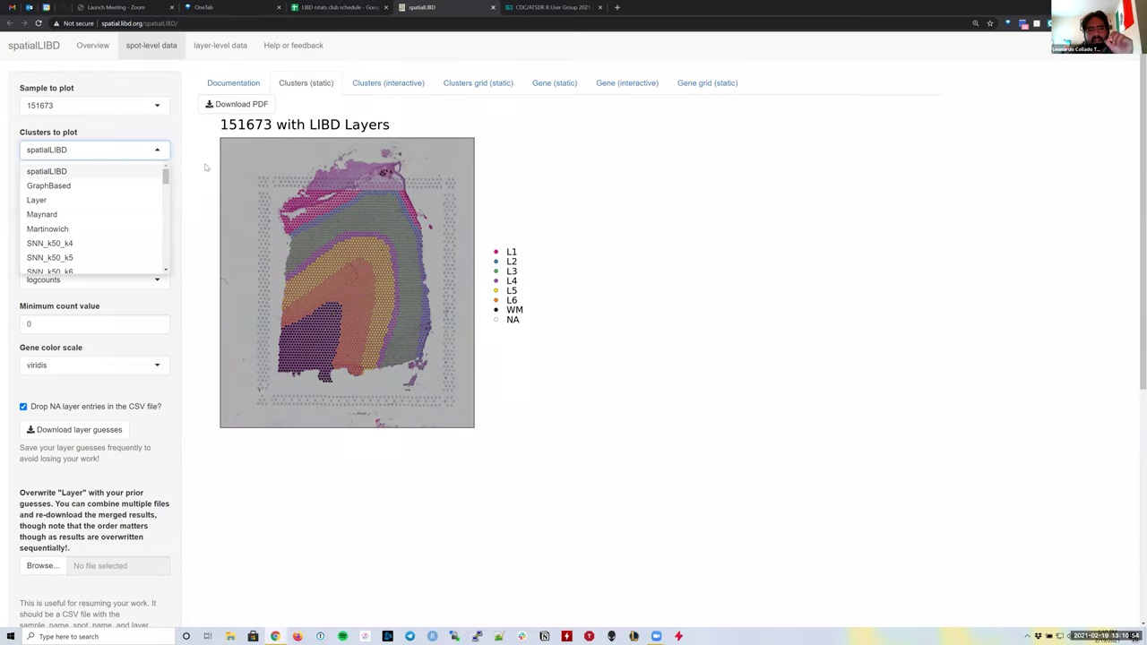
scroll(128, 238, down, 5)
scroll(125, 224, up, 4)
scroll(108, 226, up, 3)
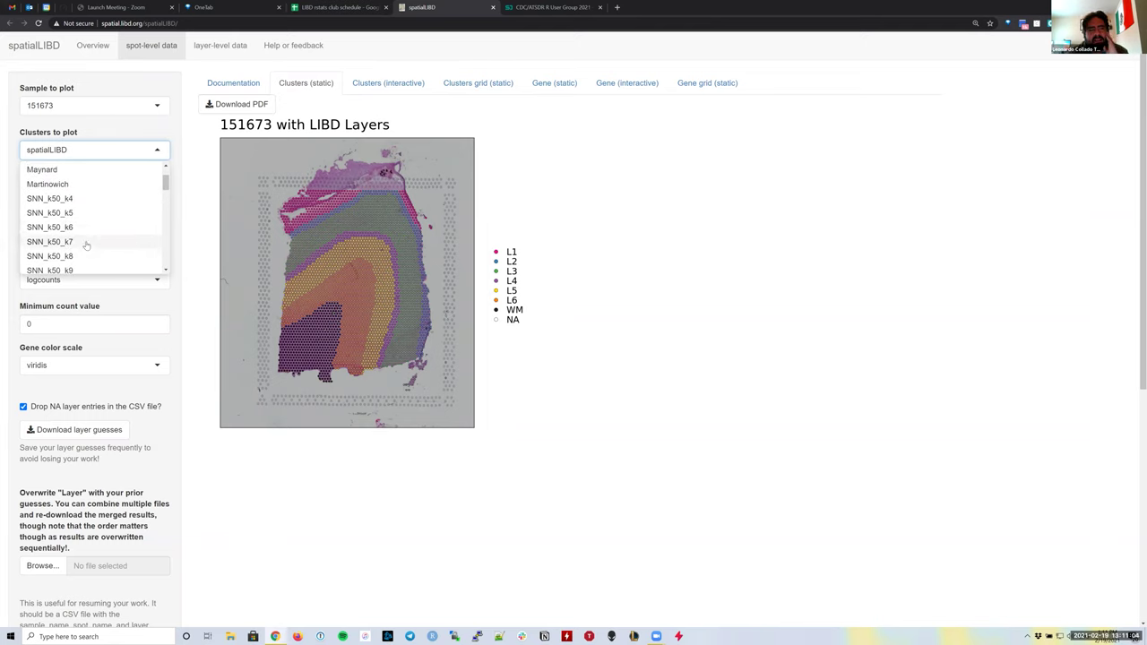
click(89, 242)
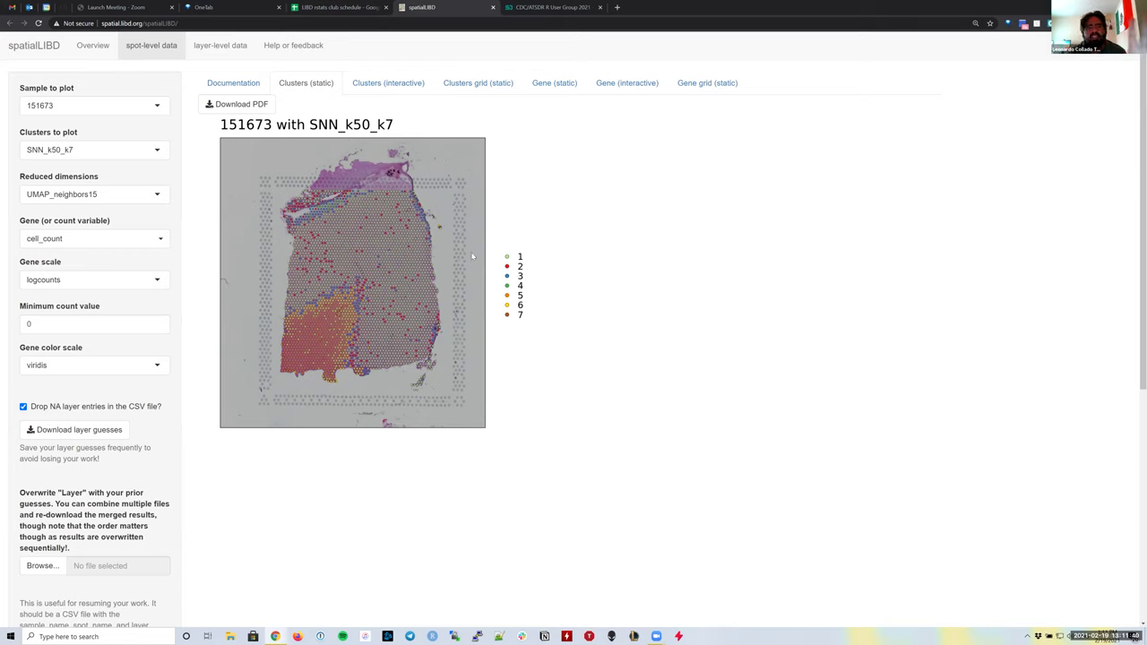
click(555, 83)
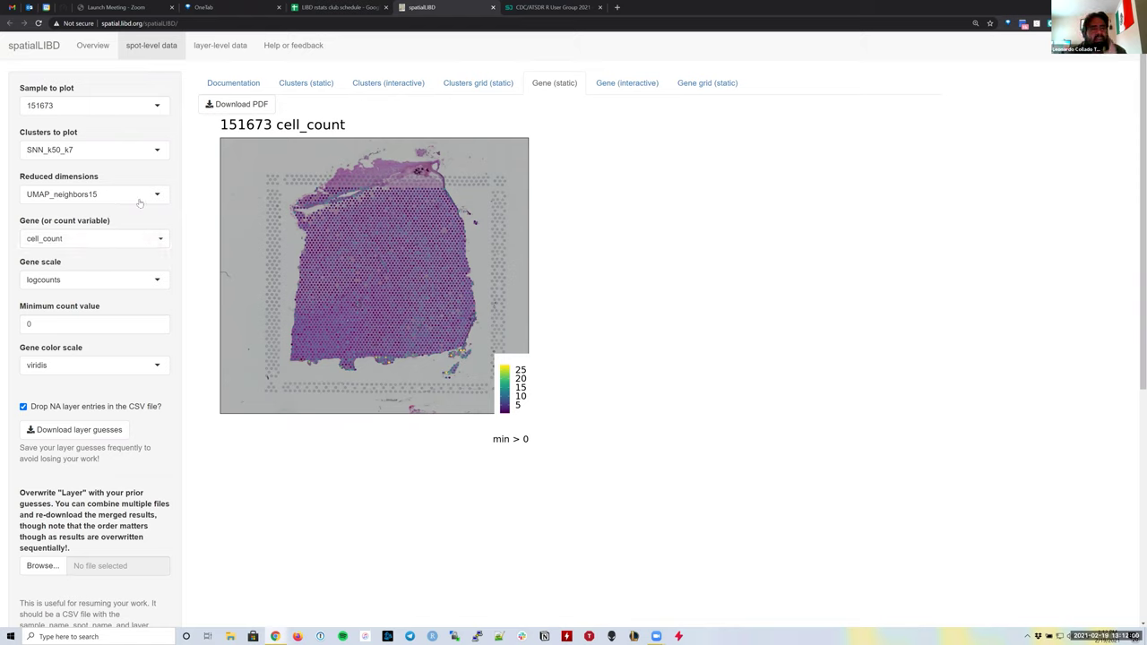
click(153, 242)
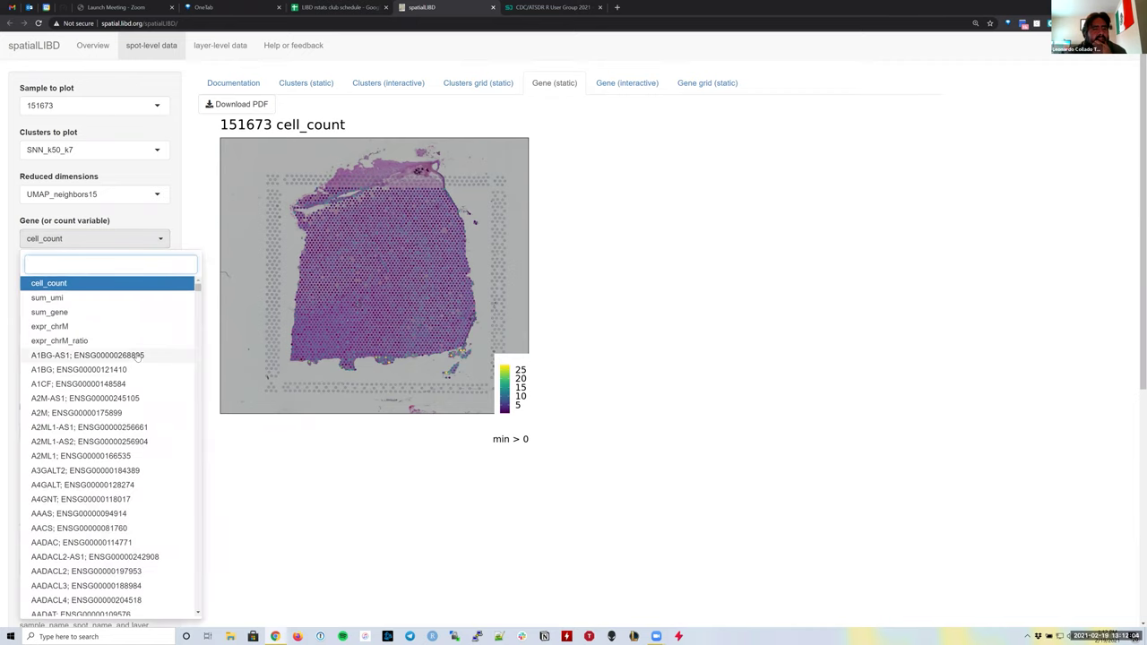
text(mobp)
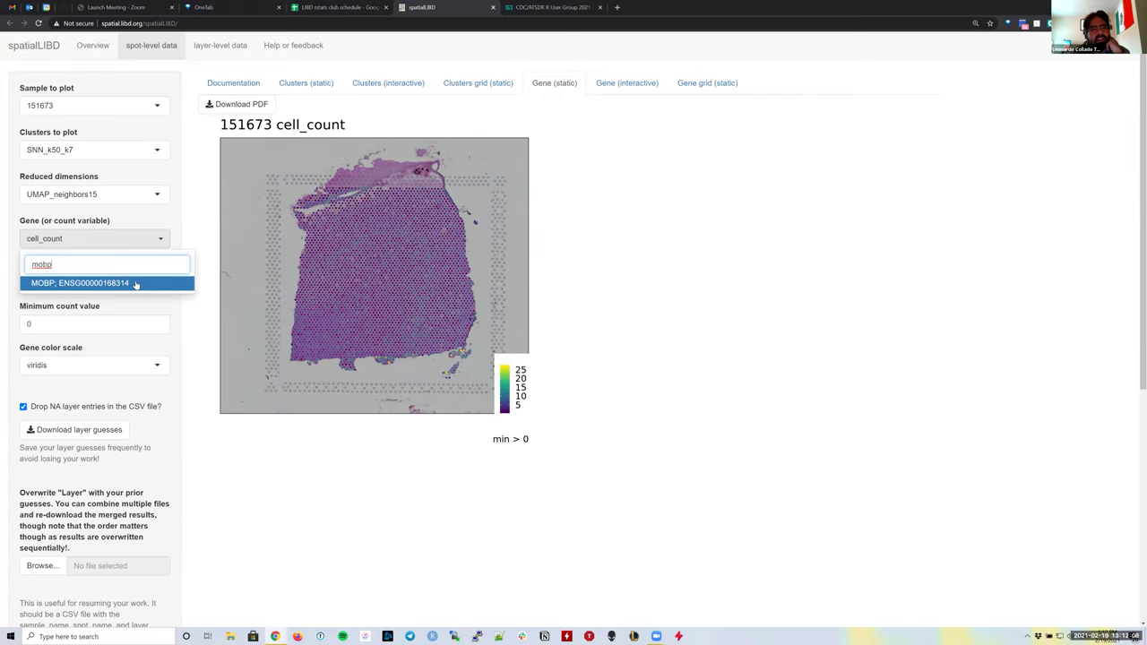
click(82, 283)
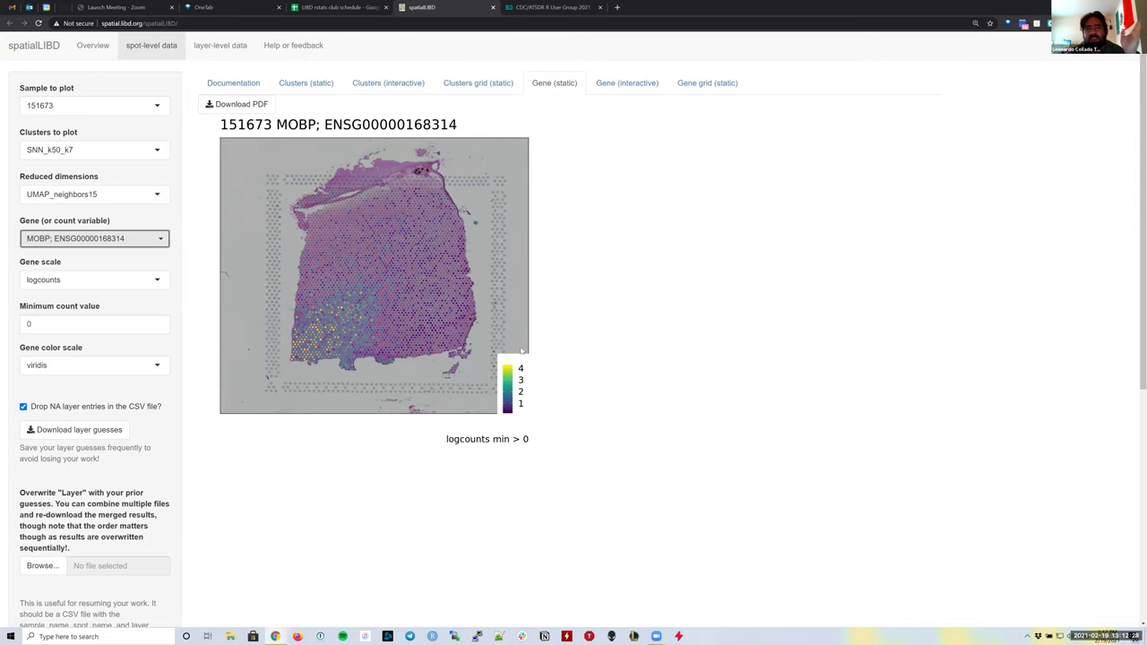
Start a PDF download of the MOBP plot, examine the proposed file name and cancel the save.
click(247, 107)
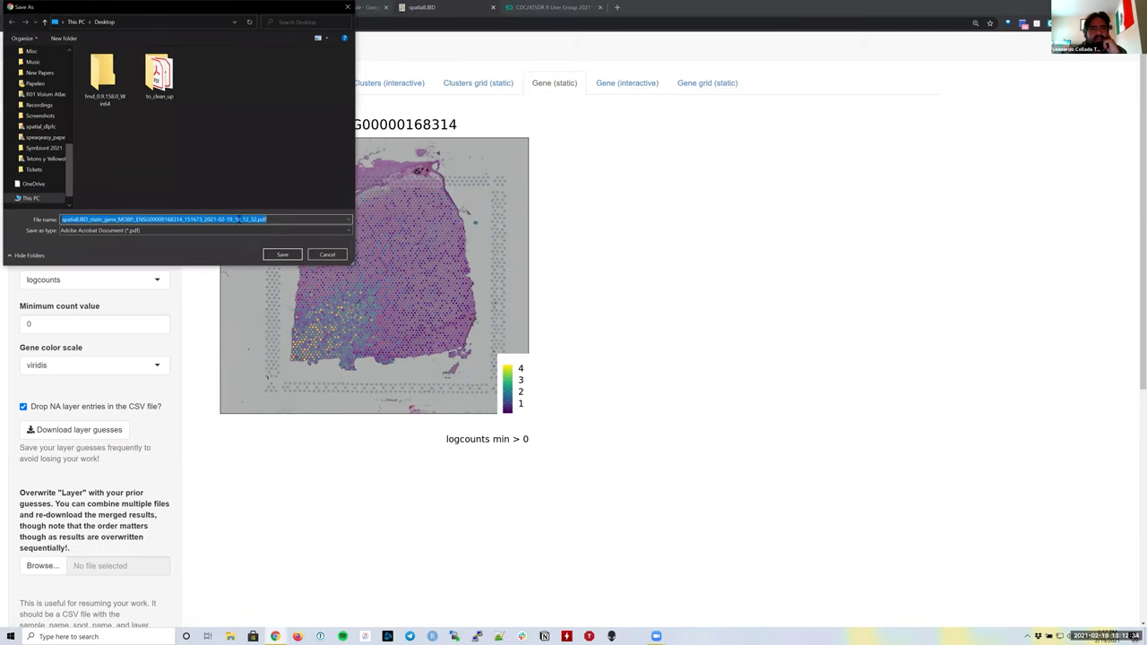
click(81, 218)
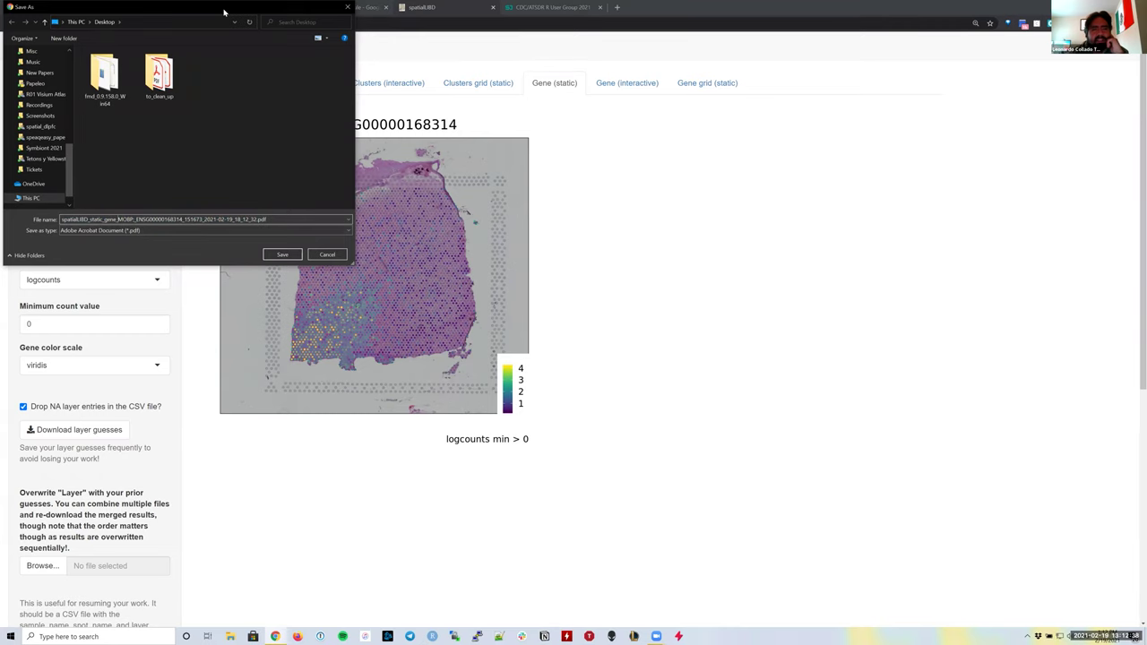
drag(224, 11, 572, 236)
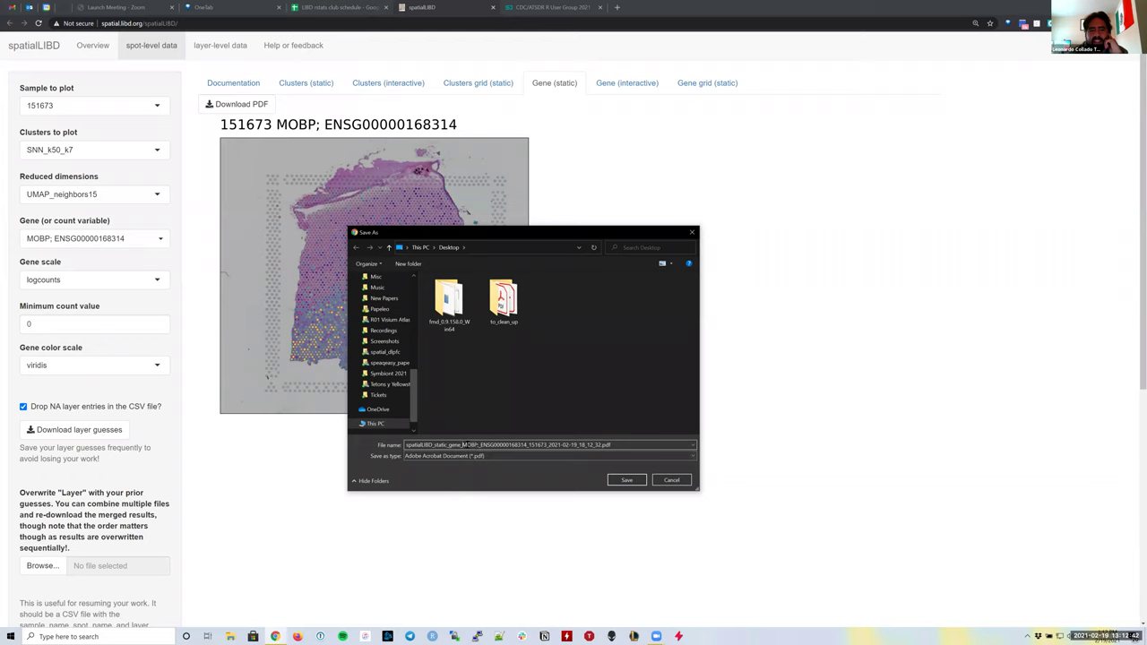
drag(463, 446, 602, 445)
click(671, 481)
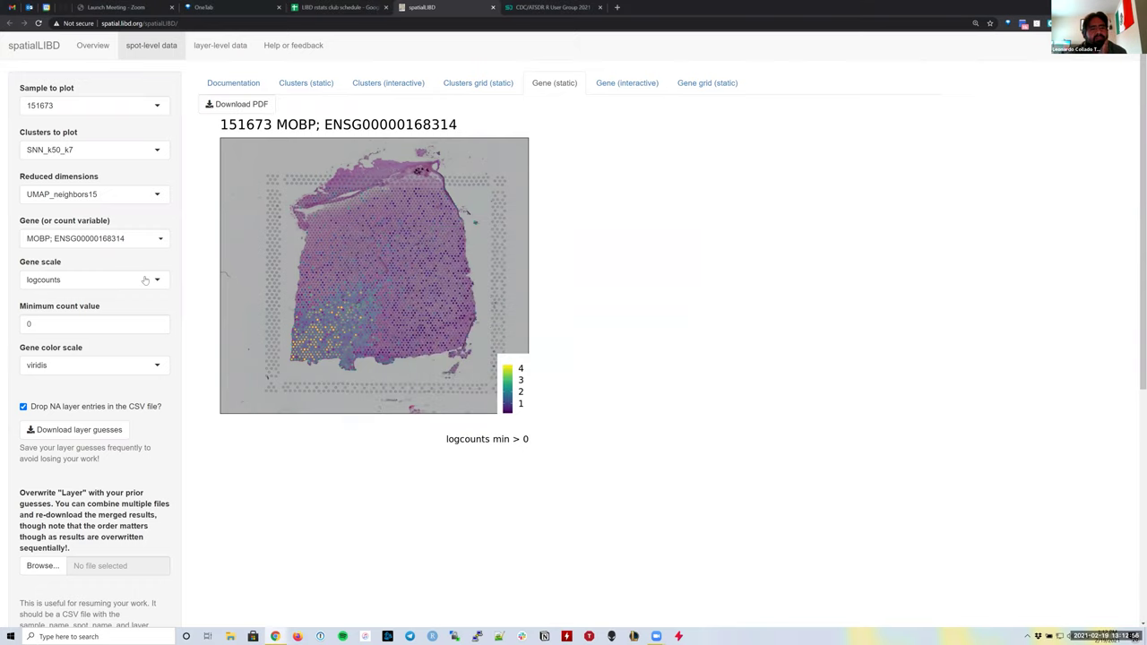
Set the gene scale of the MOBP plot to counts.
click(145, 280)
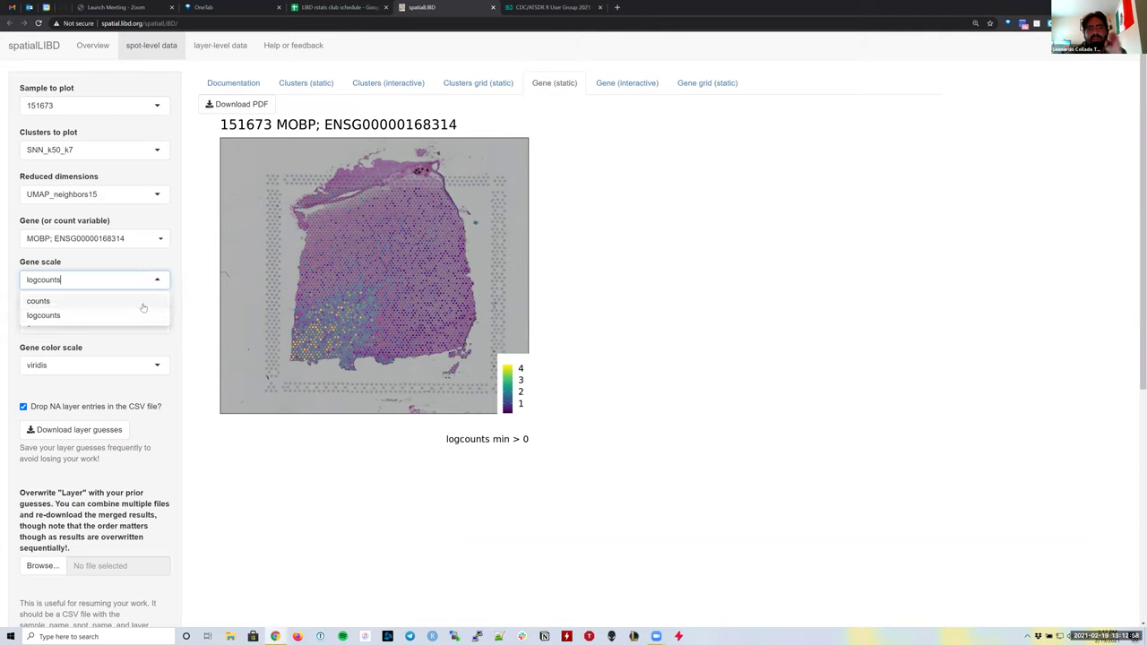
click(144, 308)
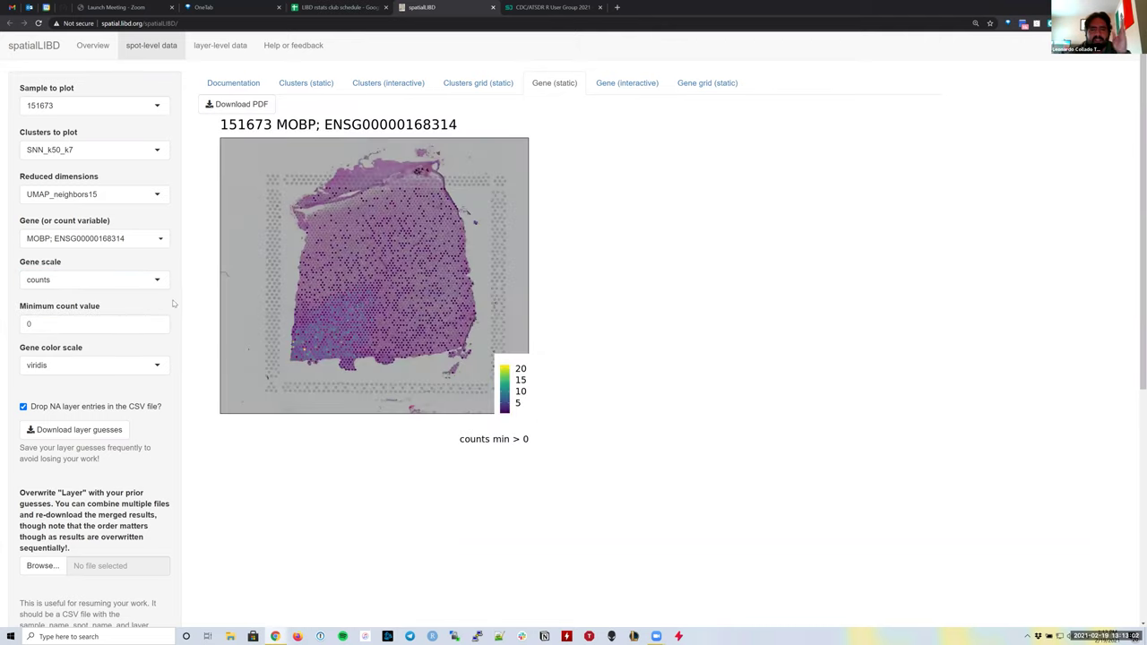
click(154, 279)
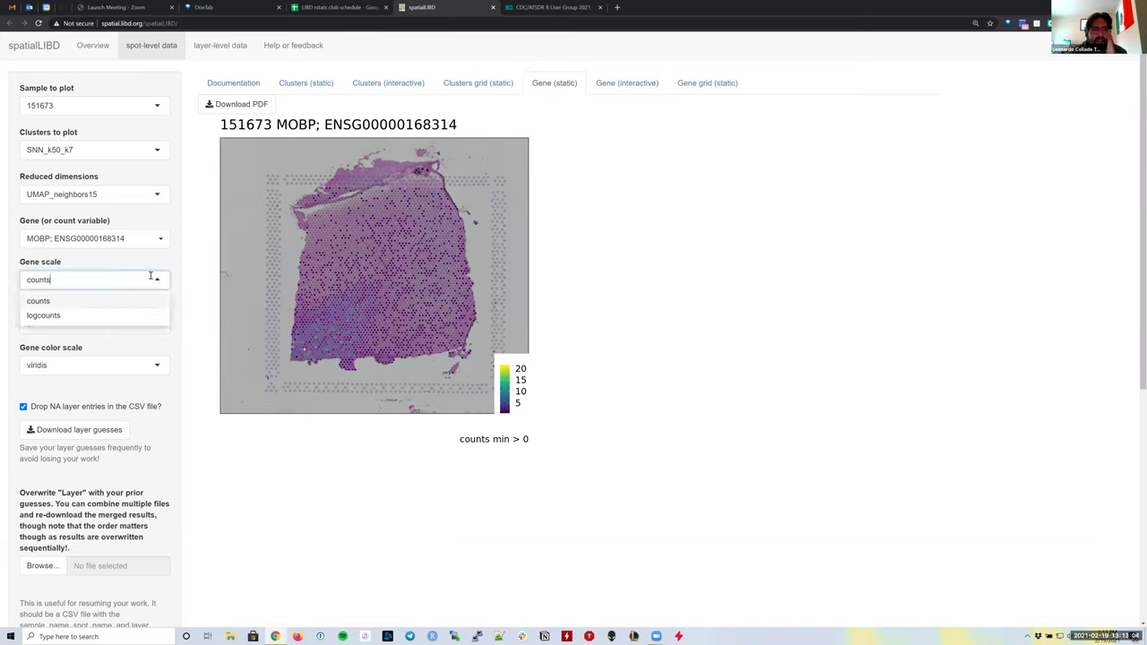
click(146, 303)
Set the minimum count value to 10 and refresh the MOBP plot.
click(89, 324)
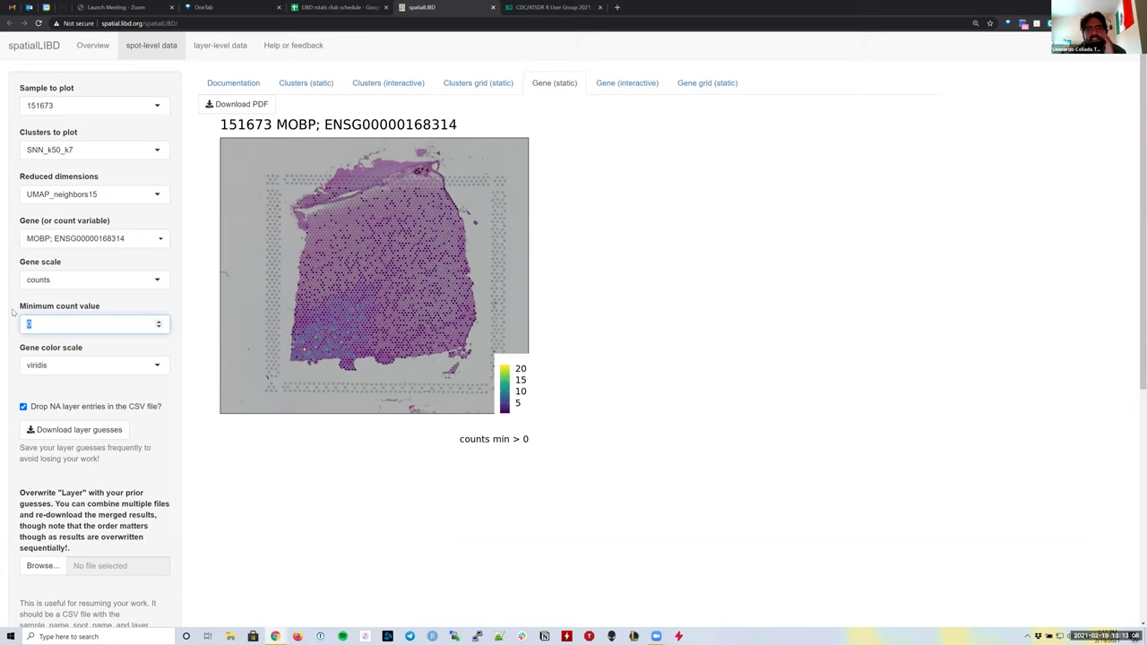
text(10)
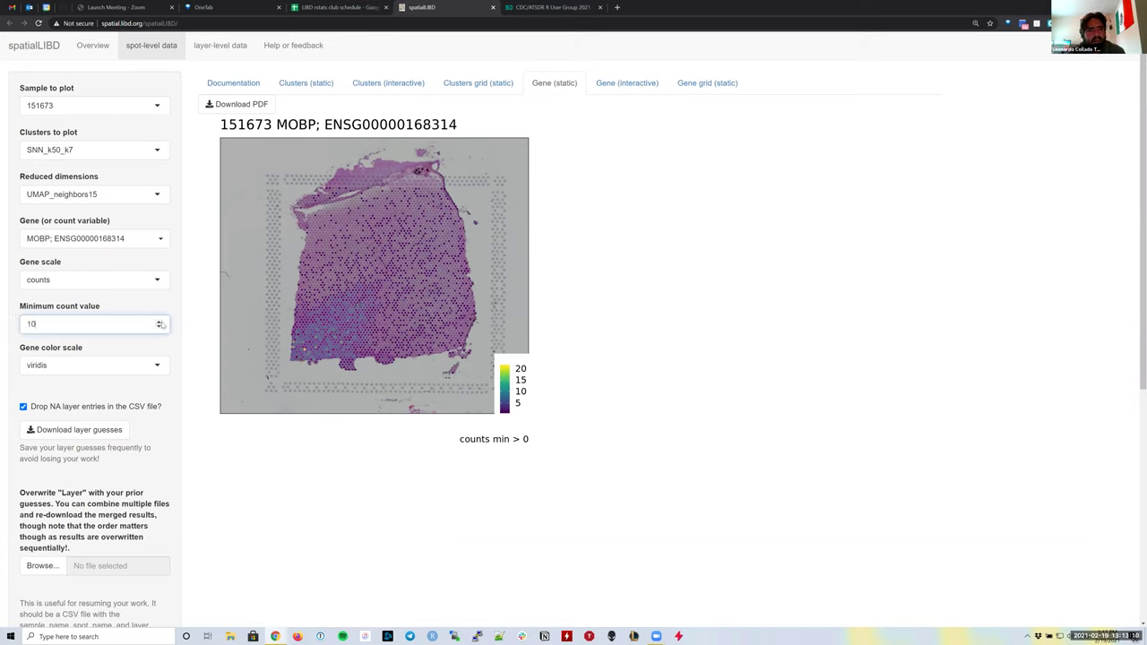
click(172, 299)
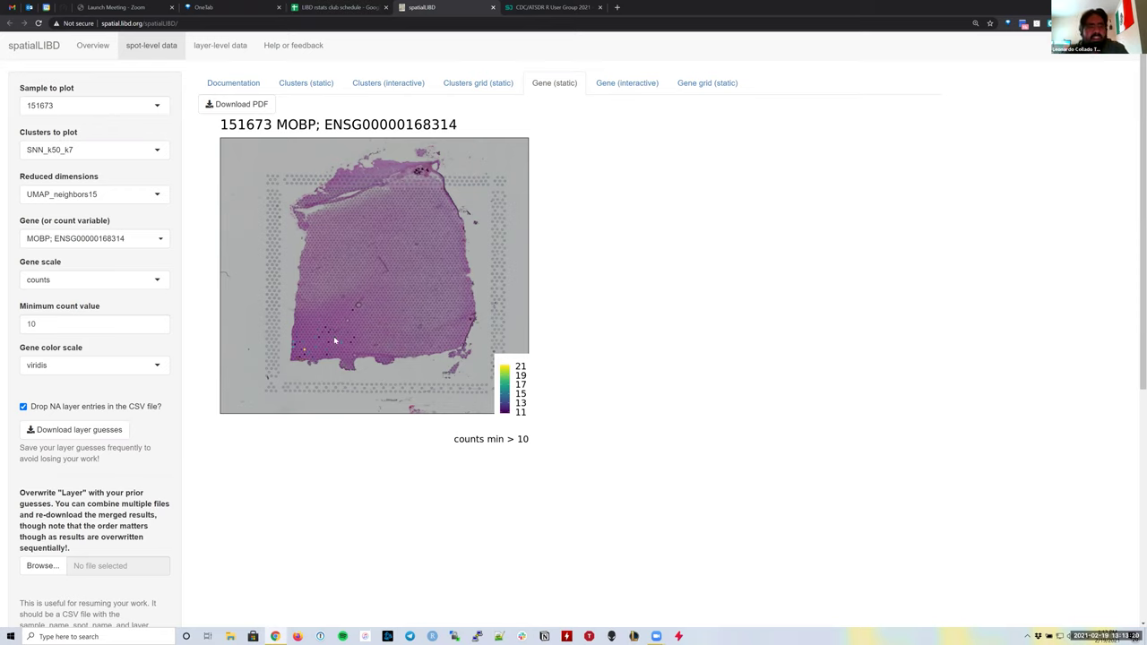
Try the paper gene color scale on the MOBP plot and switch back to viridis.
click(139, 365)
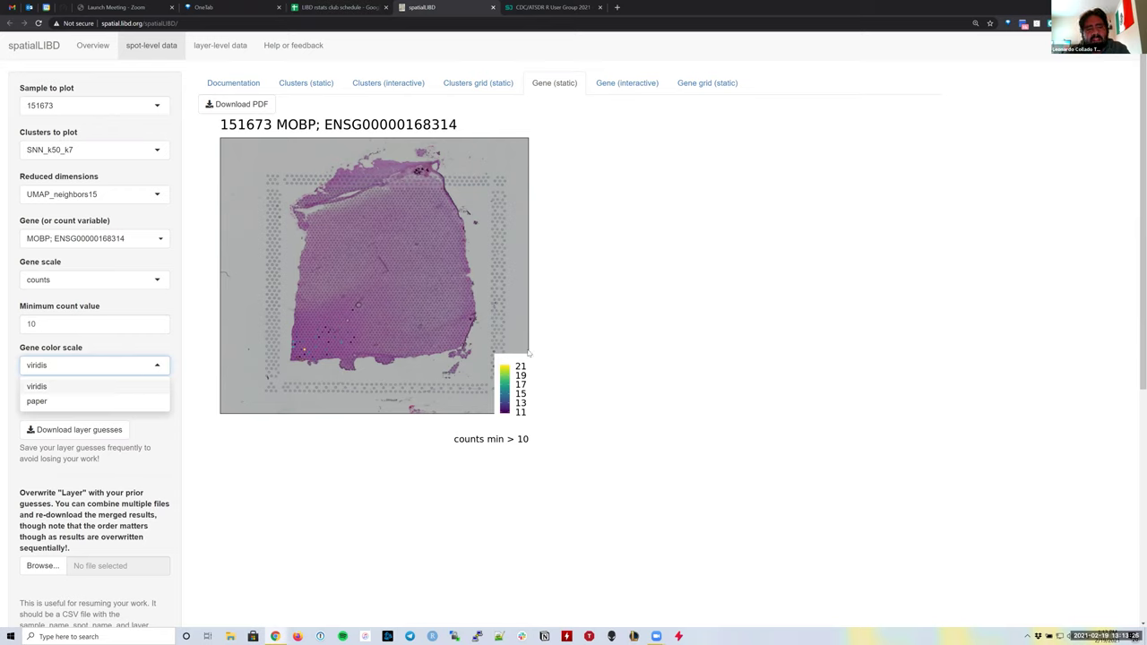
click(102, 401)
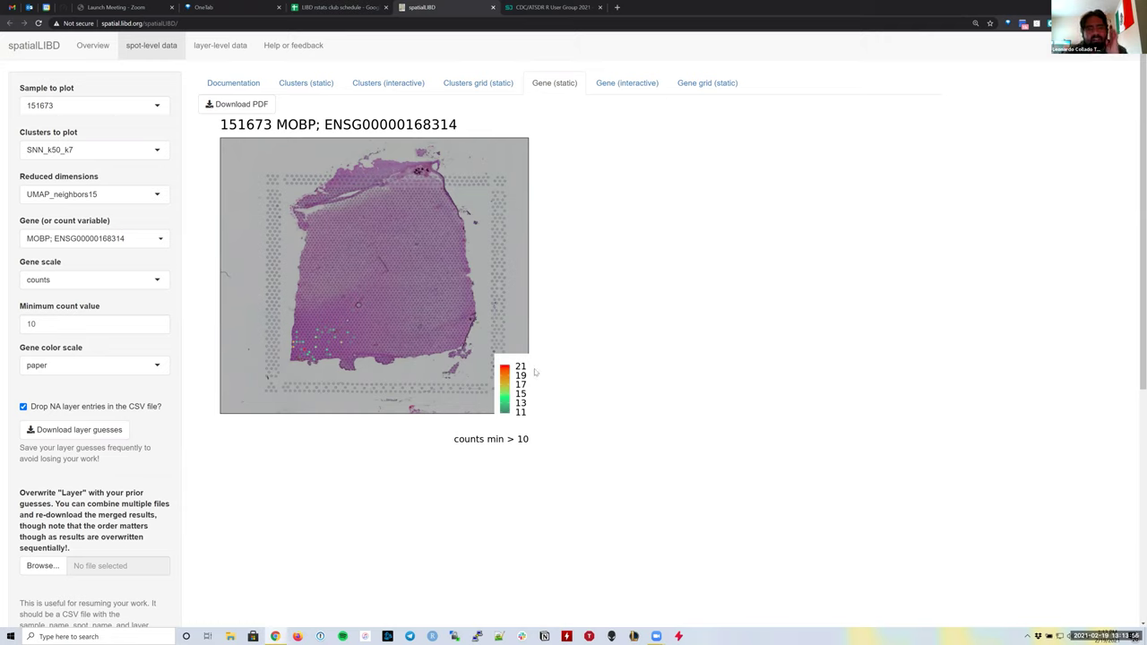
click(150, 366)
click(131, 388)
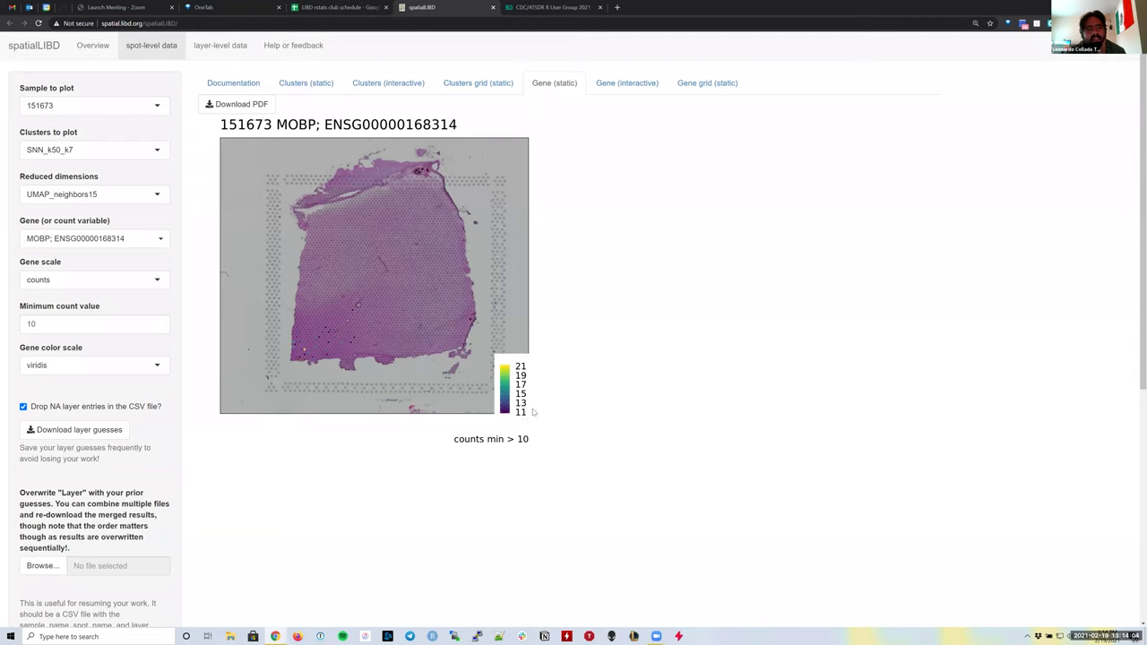
Show the static clusters grid and look over the cluster plots of the preselected samples.
scroll(543, 437, down, 3)
scroll(544, 437, up, 3)
click(458, 85)
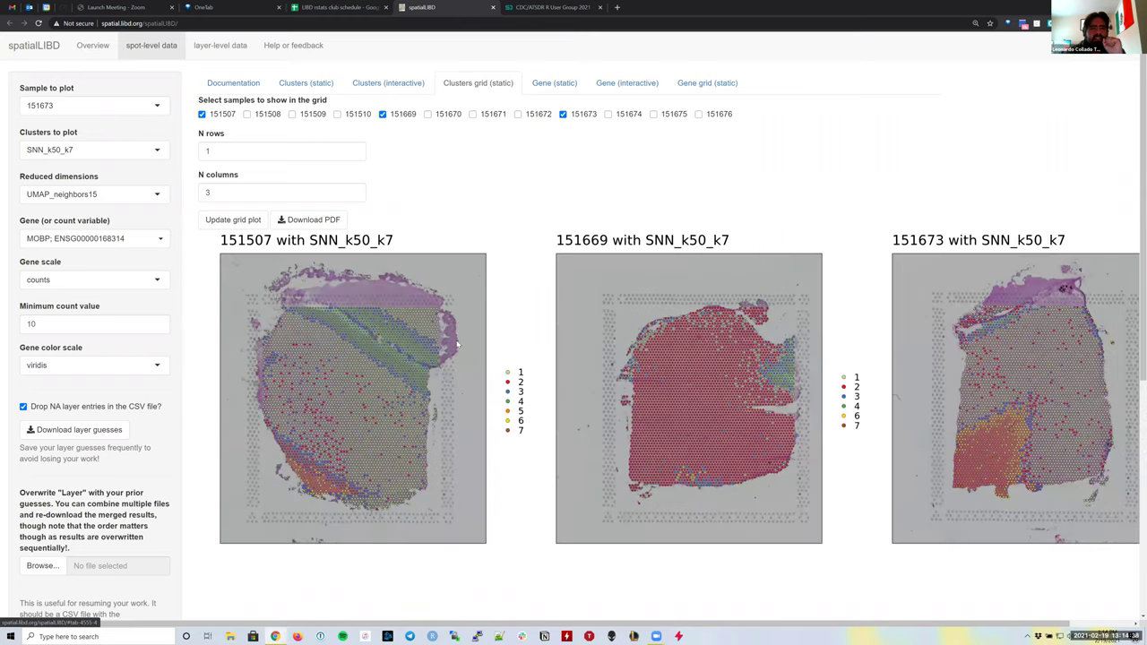
scroll(681, 627, down, 2)
scroll(923, 635, up, 2)
scroll(730, 635, right, 2)
scroll(731, 636, left, 2)
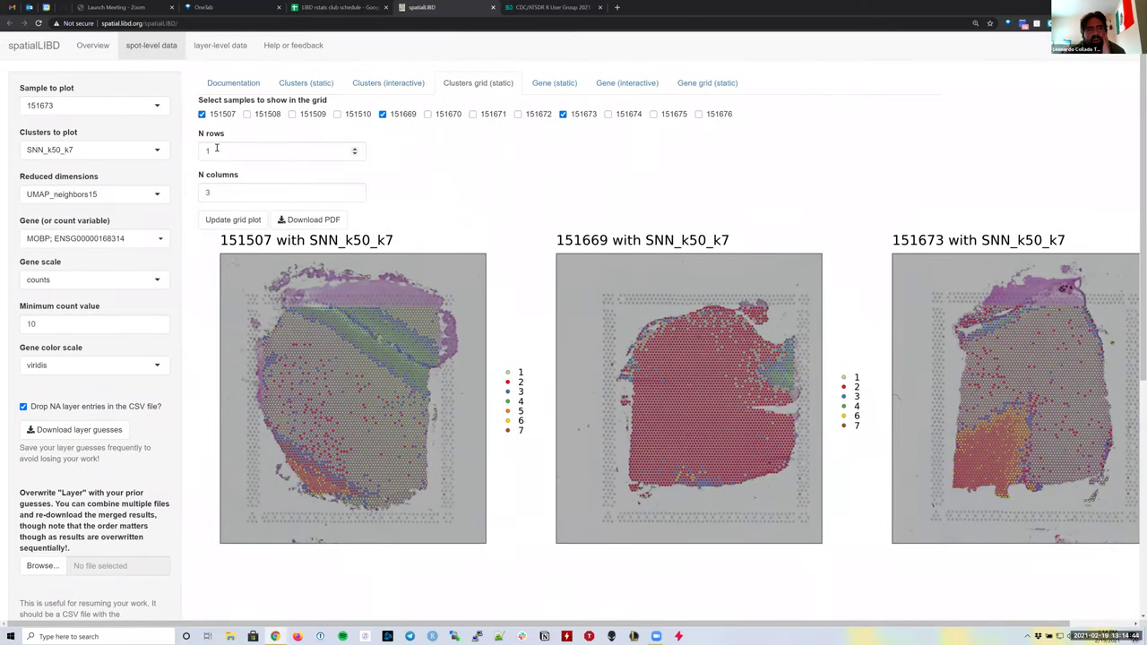
Set the clusters grid layout to 3 rows and 4 columns.
key(Tab)
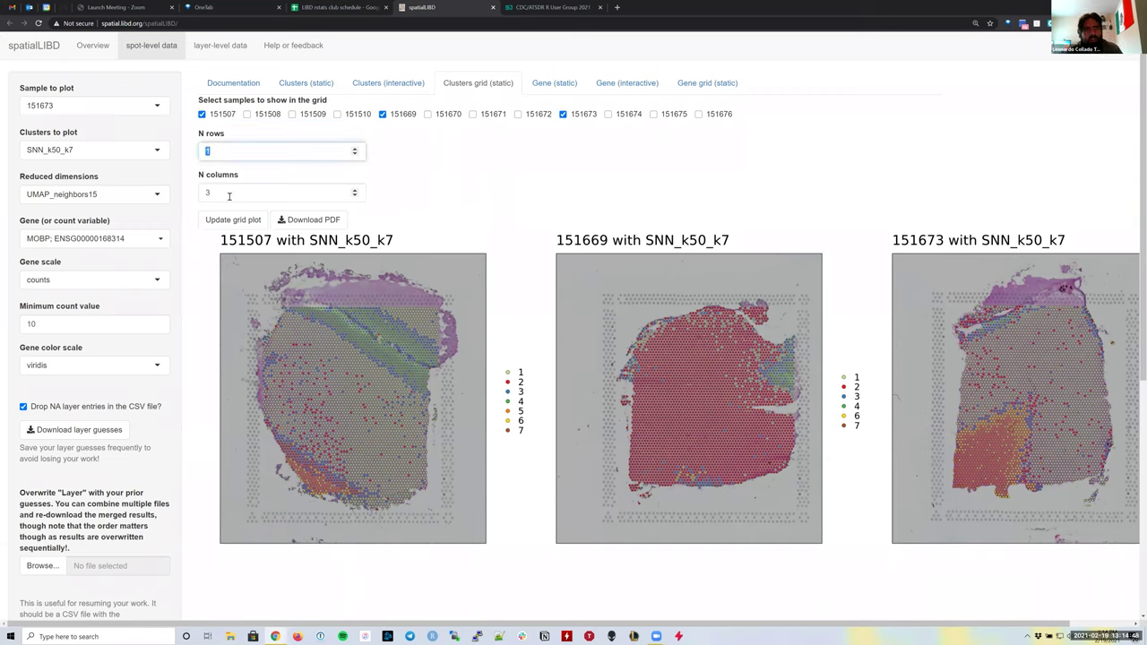
text(3)
key(Tab)
text(4)
click(432, 183)
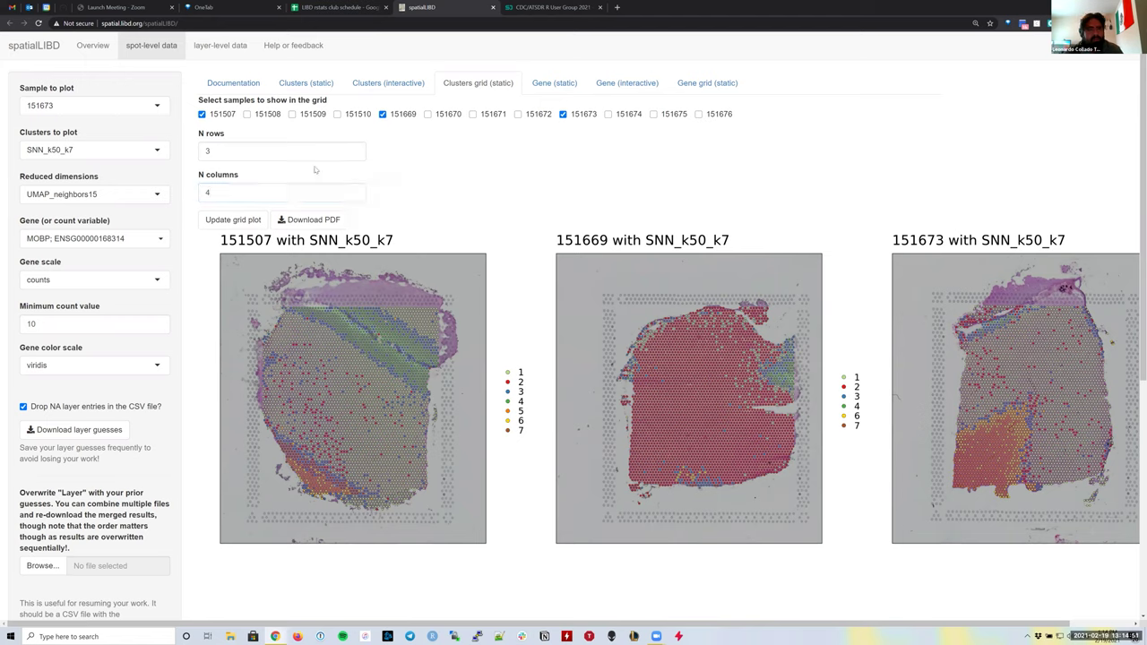
Add samples 151508, 151509, 151510, 151670, 151671, 151672, 151674, 151675 and 151676 to the clusters grid.
click(313, 115)
click(267, 115)
click(341, 116)
click(453, 119)
click(482, 120)
click(527, 117)
click(611, 118)
click(674, 117)
click(708, 120)
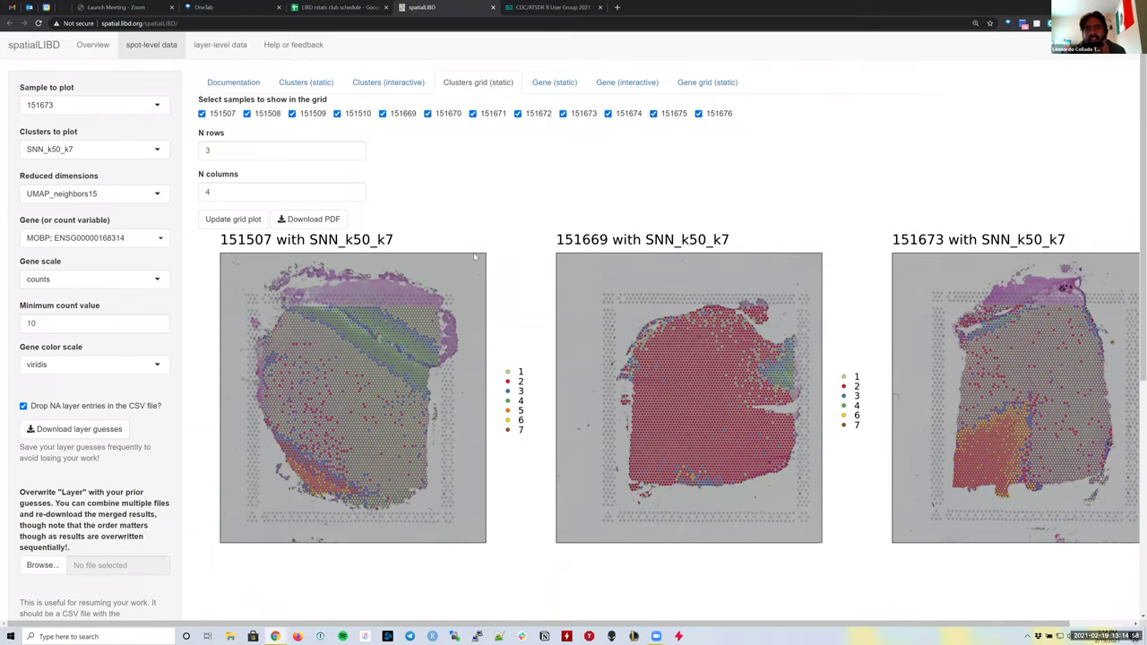
Update the clusters grid plot to draw all selected samples in the 3 by 4 layout.
scroll(474, 252, down, 1)
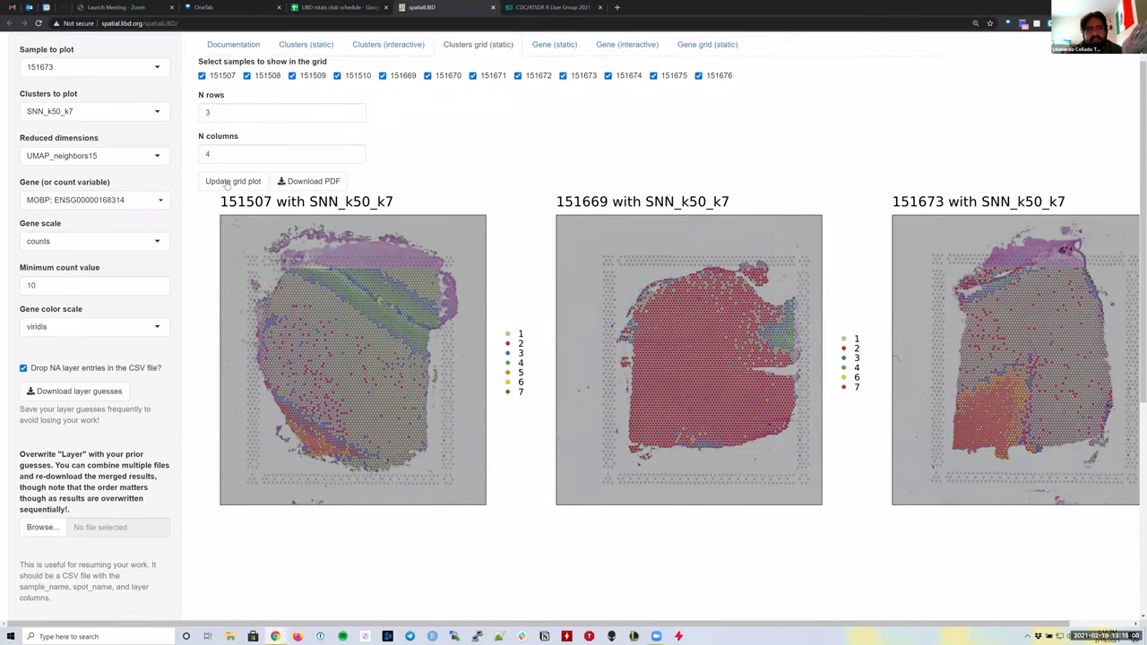
scroll(230, 192, down, 3)
scroll(228, 187, up, 3)
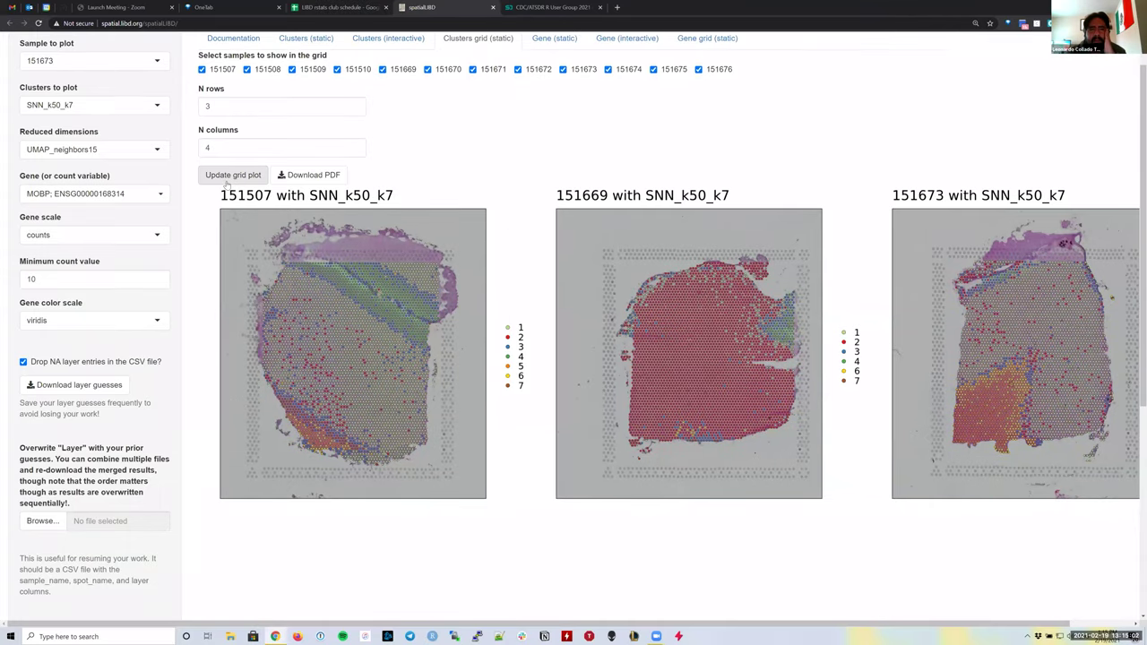
scroll(227, 184, up, 1)
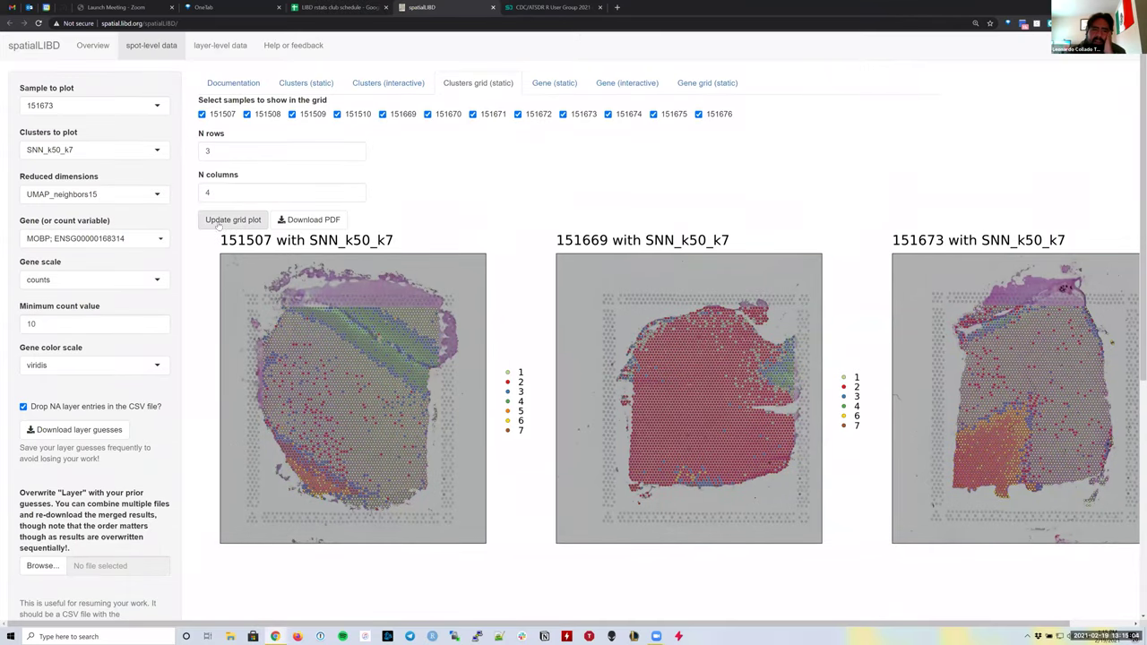
click(227, 187)
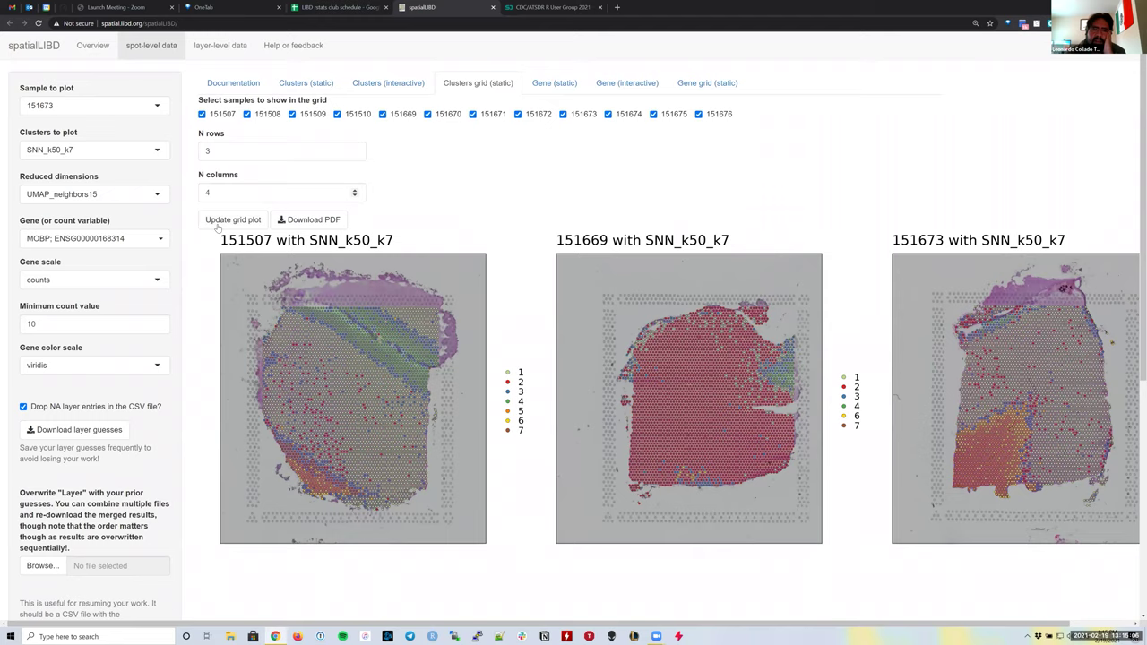
click(219, 224)
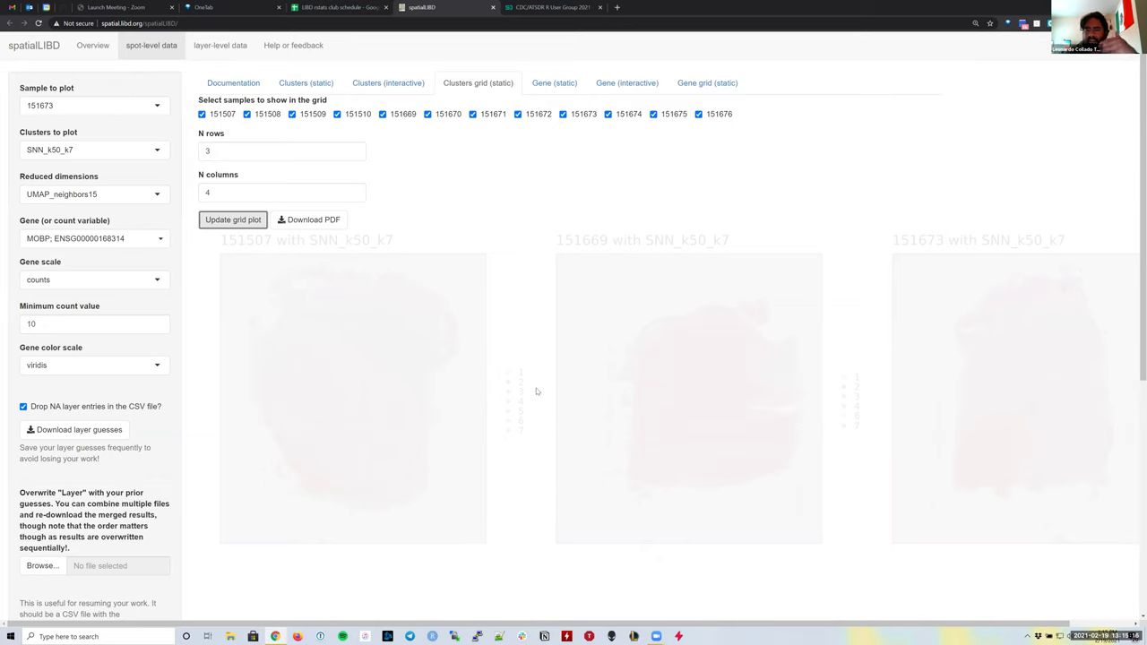
scroll(627, 399, down, 2)
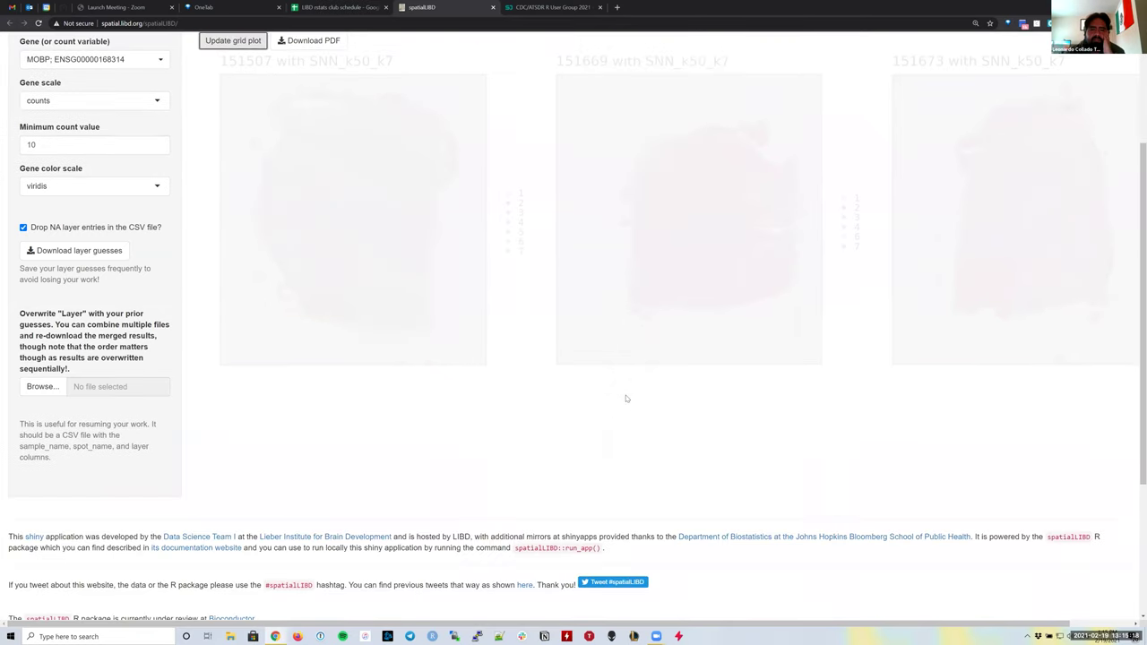
scroll(596, 403, up, 2)
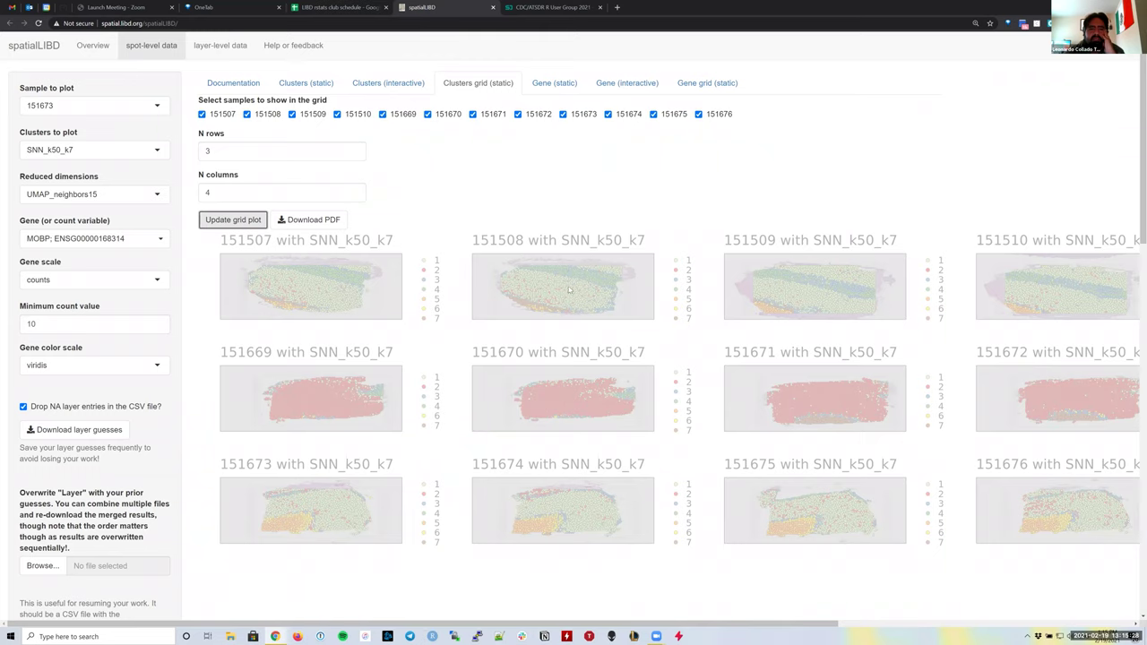
Examine the SNN_k50_k7 cluster patterns across all samples in the grid, comparing the three rows of tissue sections.
scroll(567, 291, down, 1)
scroll(567, 296, down, 2)
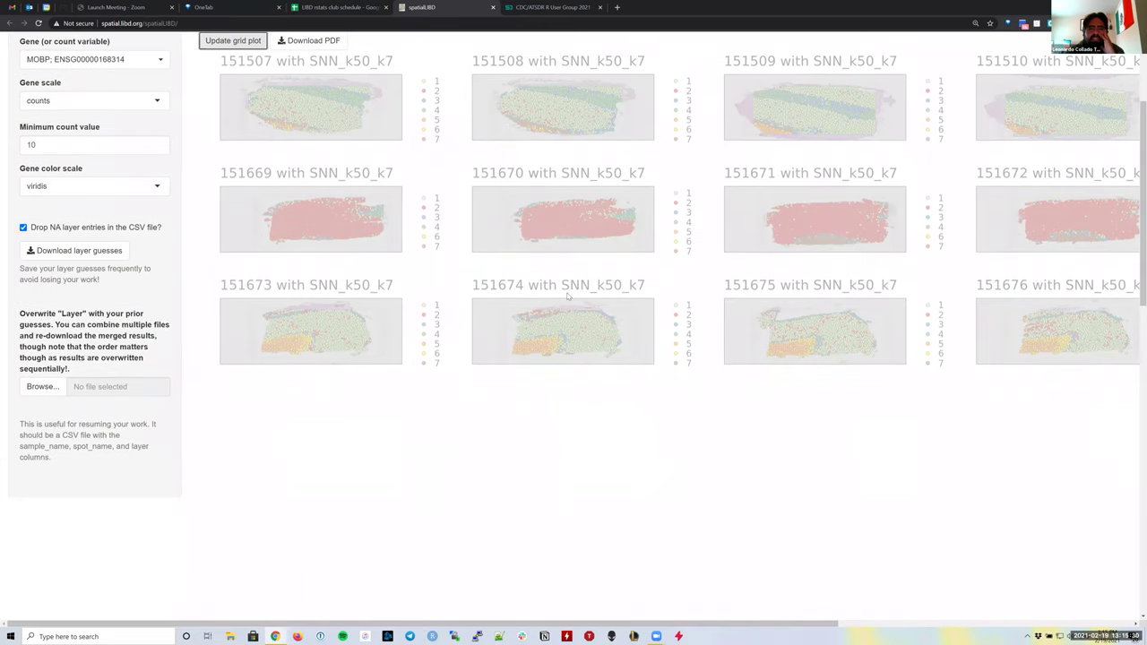
scroll(568, 296, up, 1)
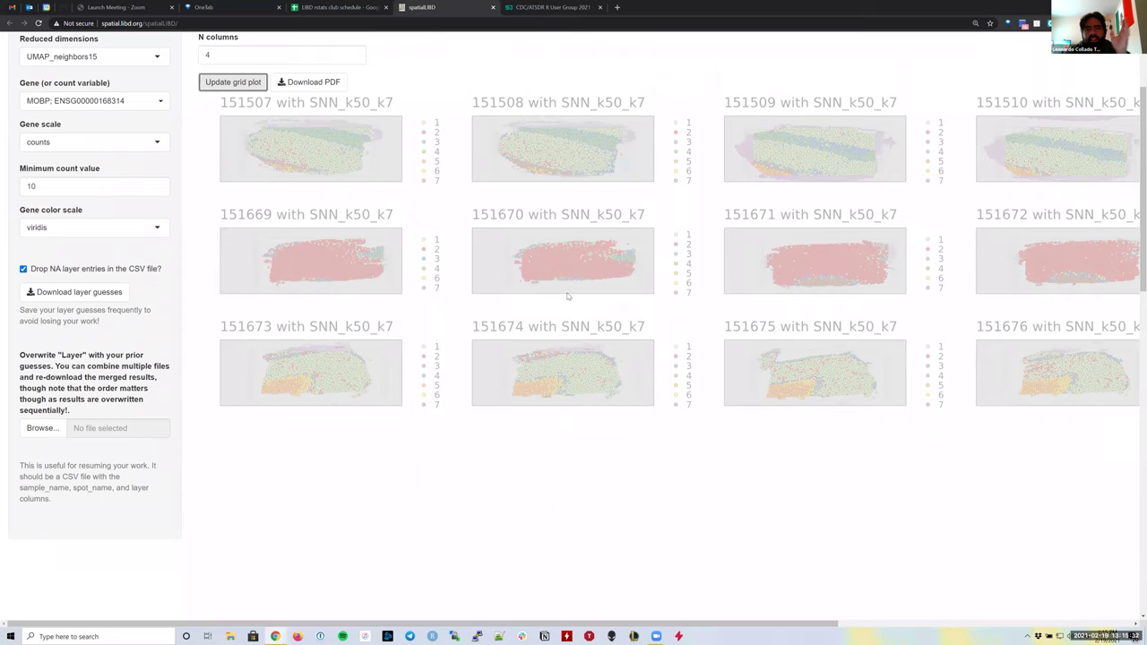
scroll(567, 296, up, 2)
scroll(567, 292, down, 2)
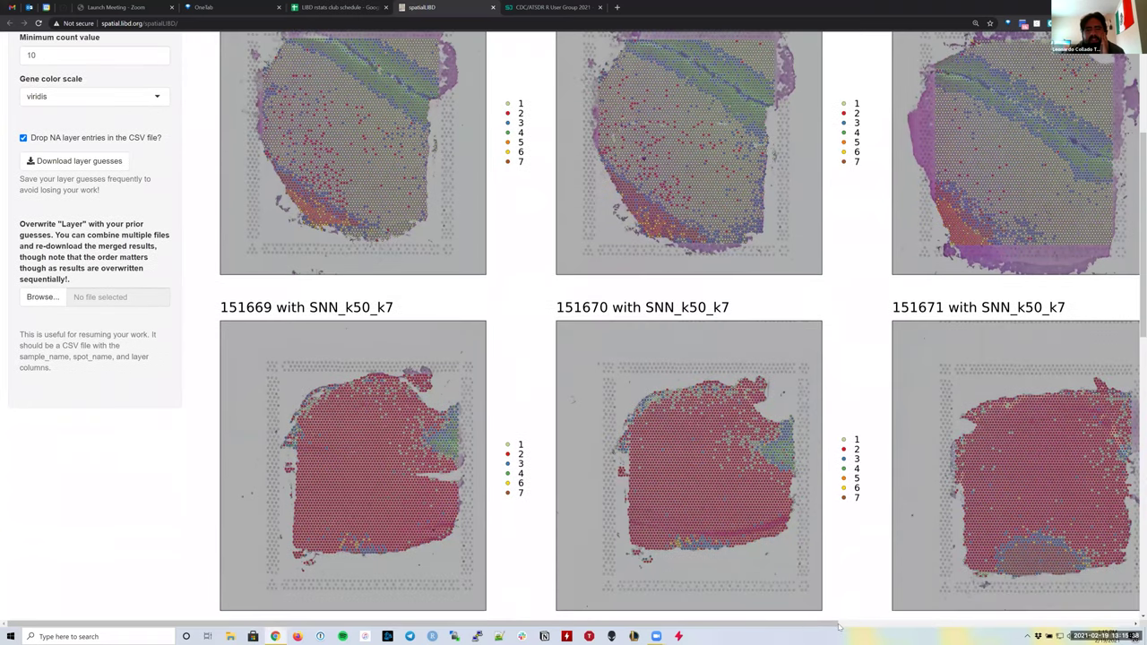
scroll(986, 614, down, 5)
scroll(986, 614, right, 2)
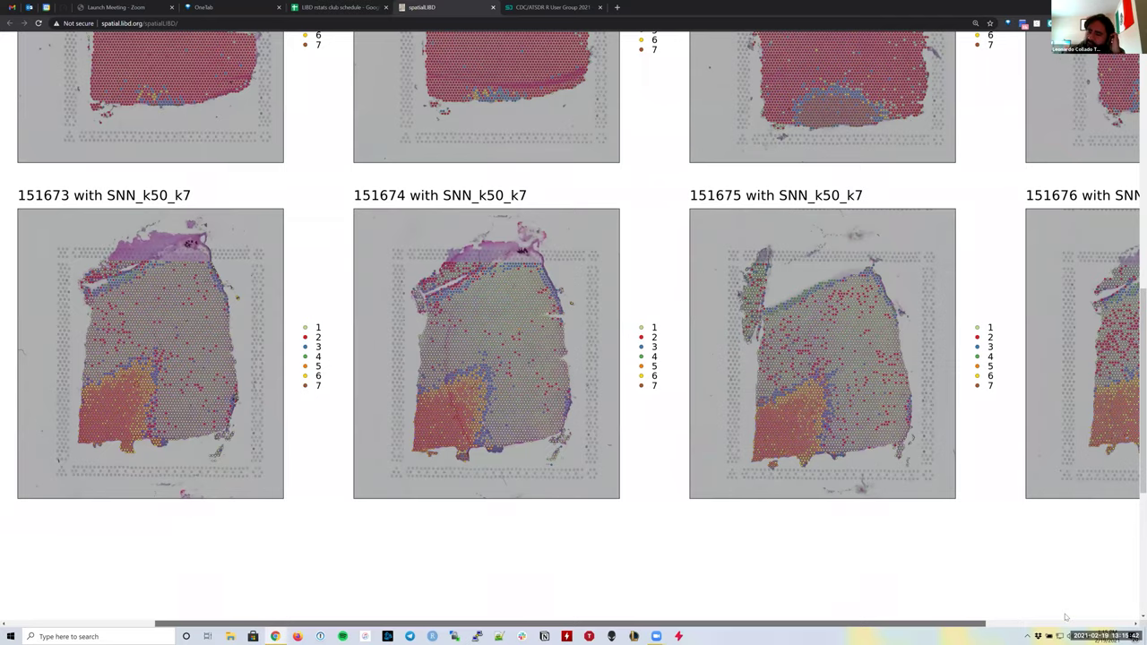
scroll(1015, 616, right, 1)
scroll(1016, 619, right, 1)
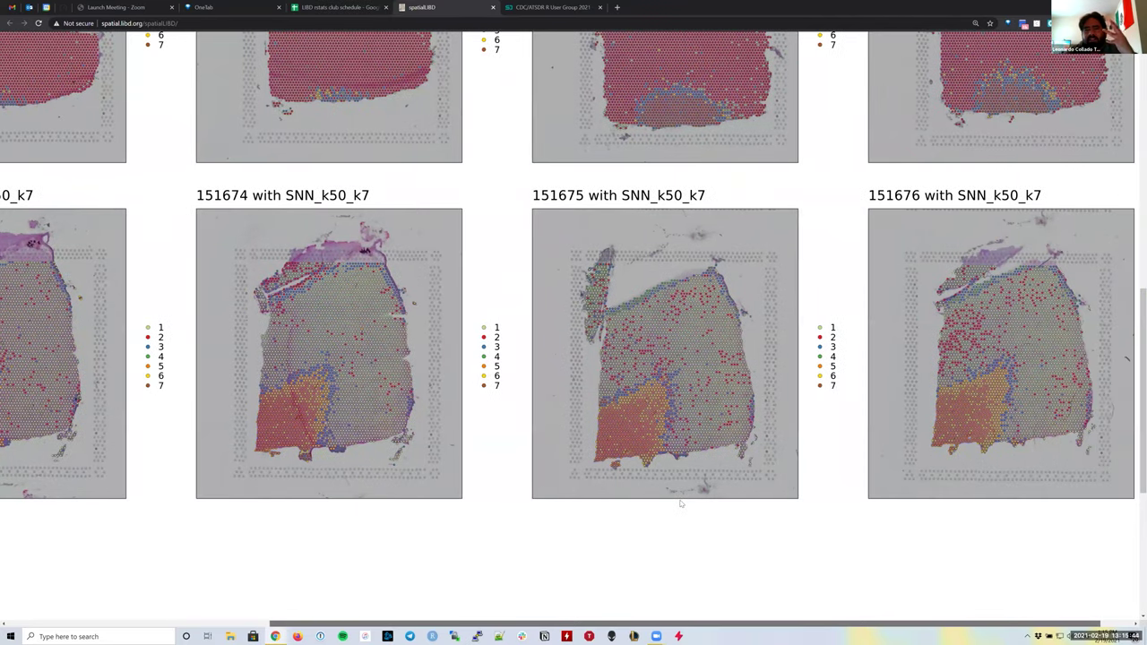
scroll(683, 500, right, 1)
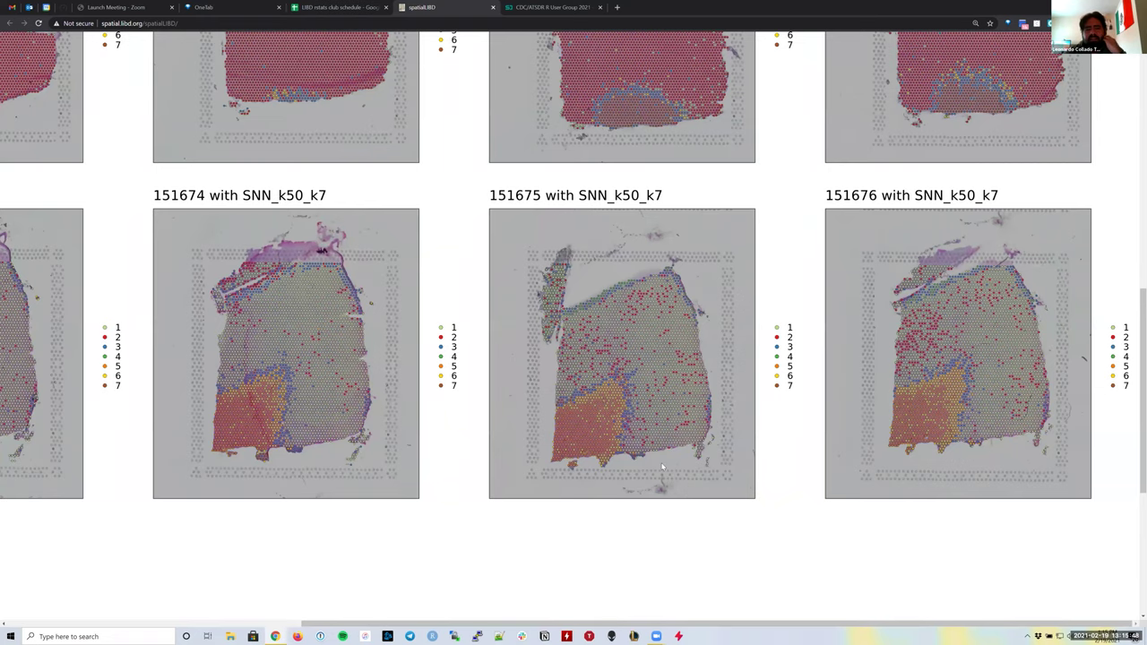
scroll(662, 466, up, 2)
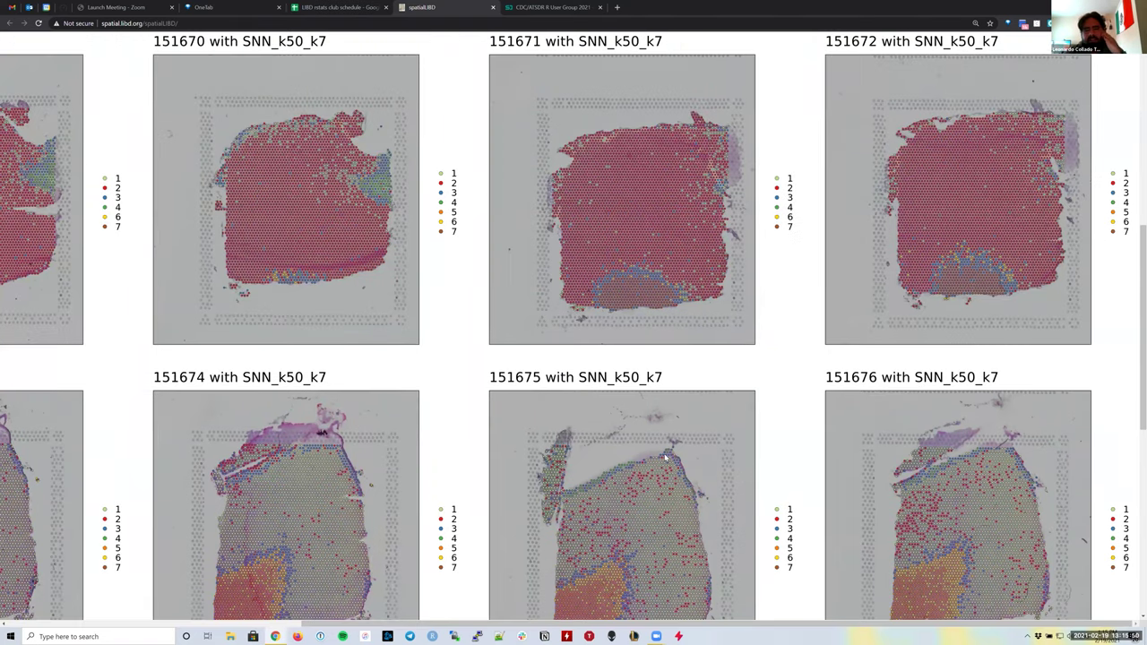
scroll(665, 458, up, 3)
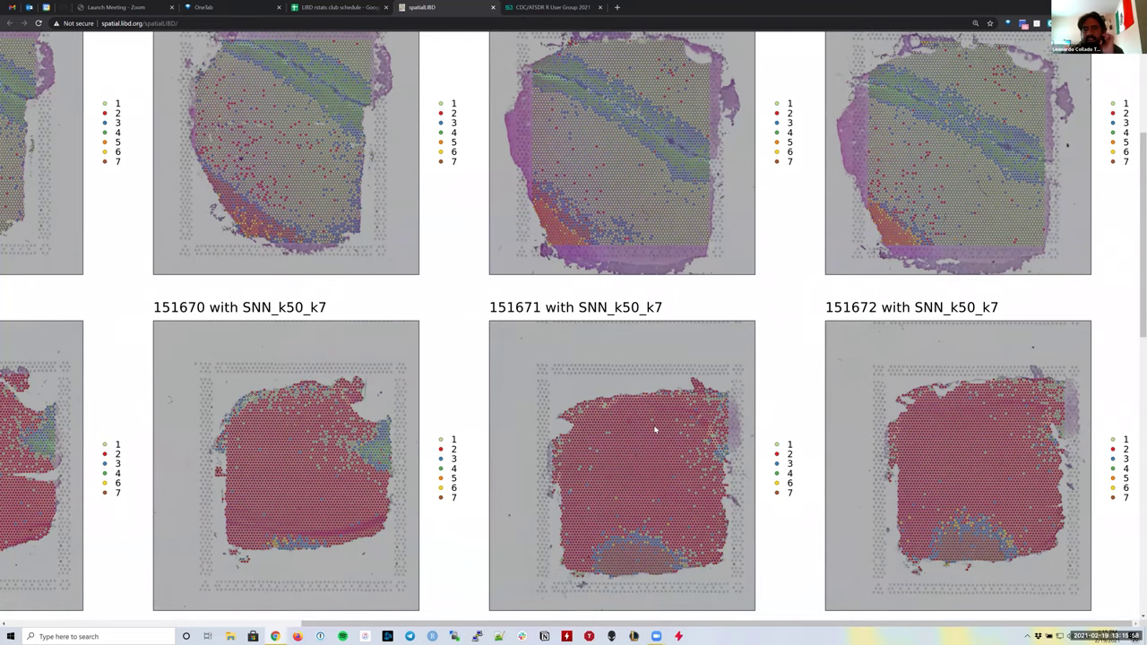
scroll(409, 360, up, 1)
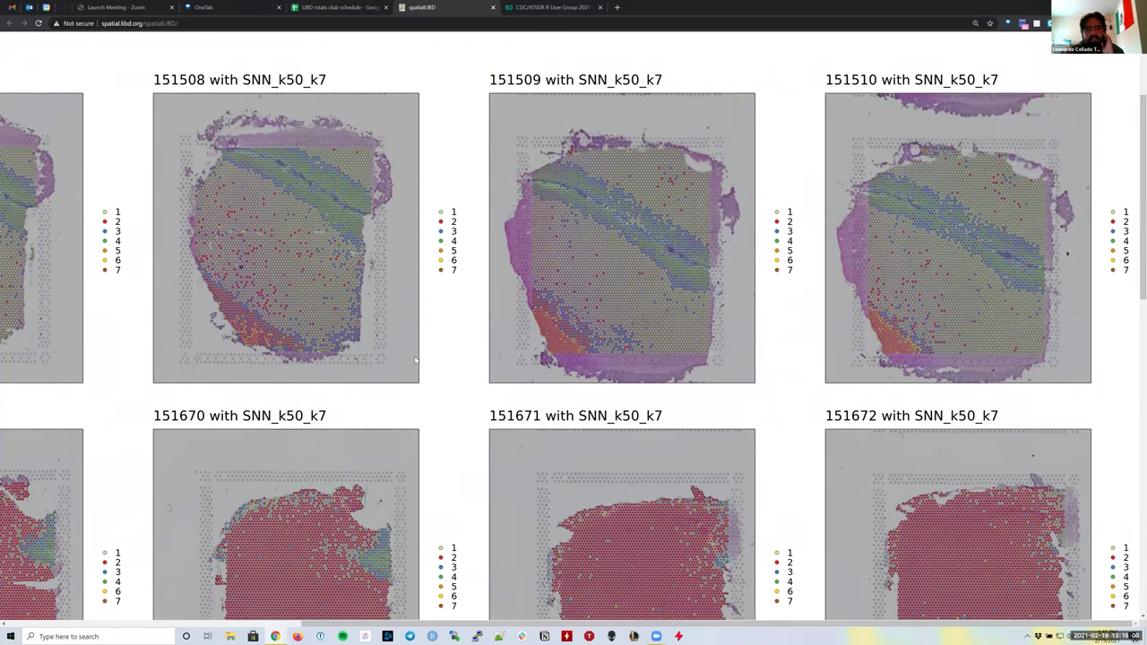
scroll(325, 230, up, 1)
scroll(389, 322, up, 1)
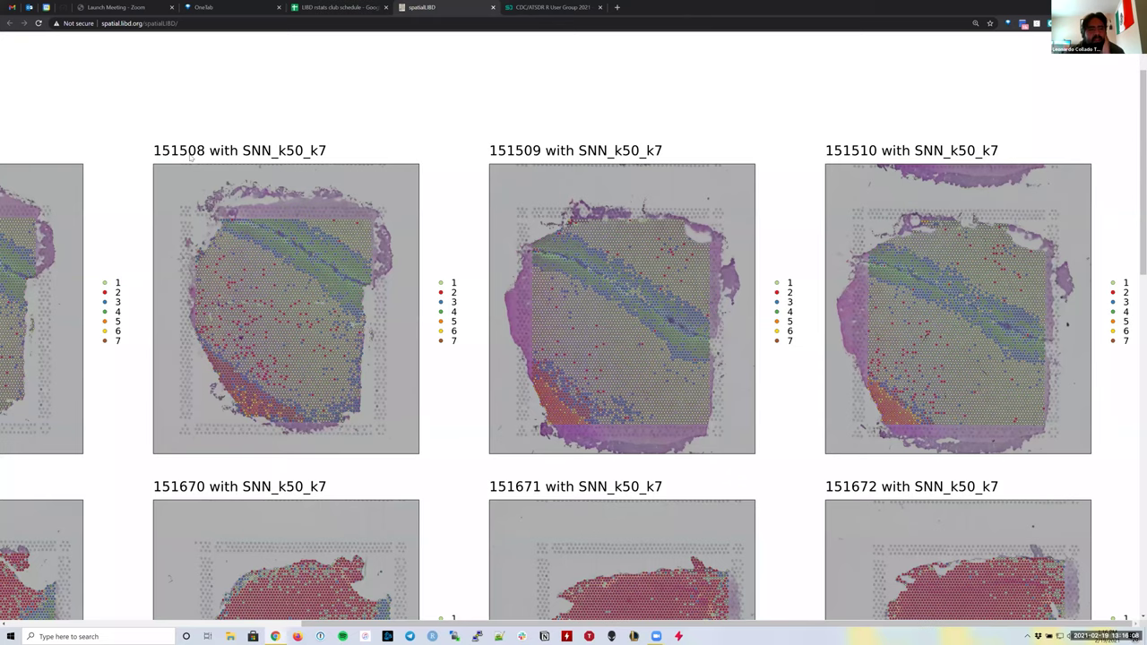
scroll(269, 323, down, 2)
scroll(308, 286, up, 2)
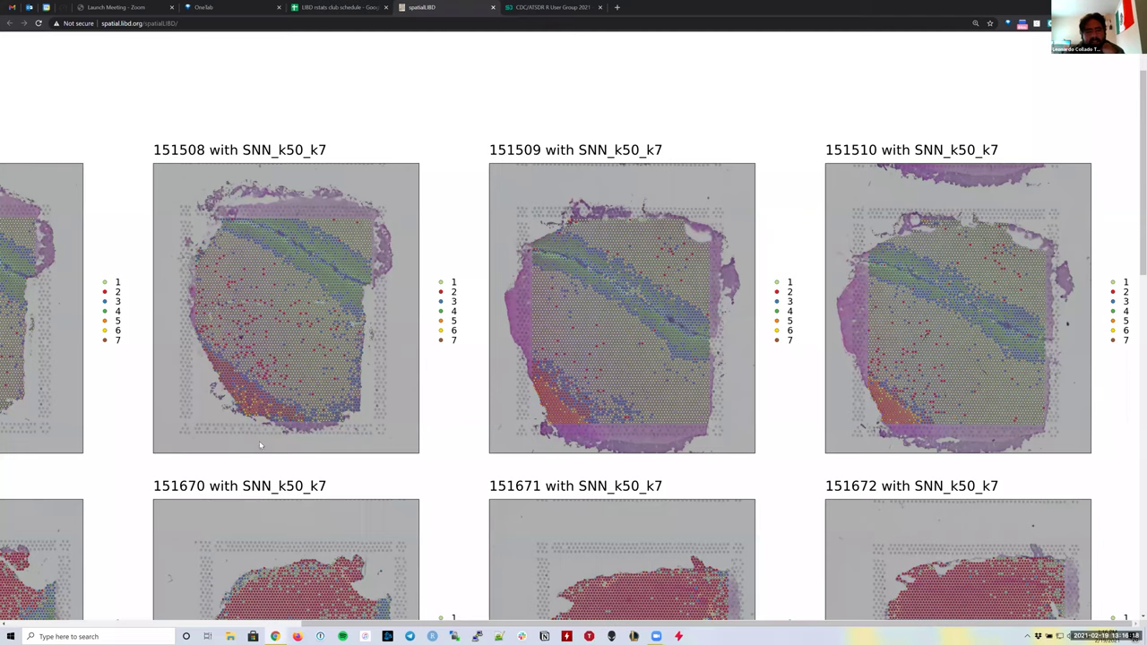
scroll(269, 484, down, 3)
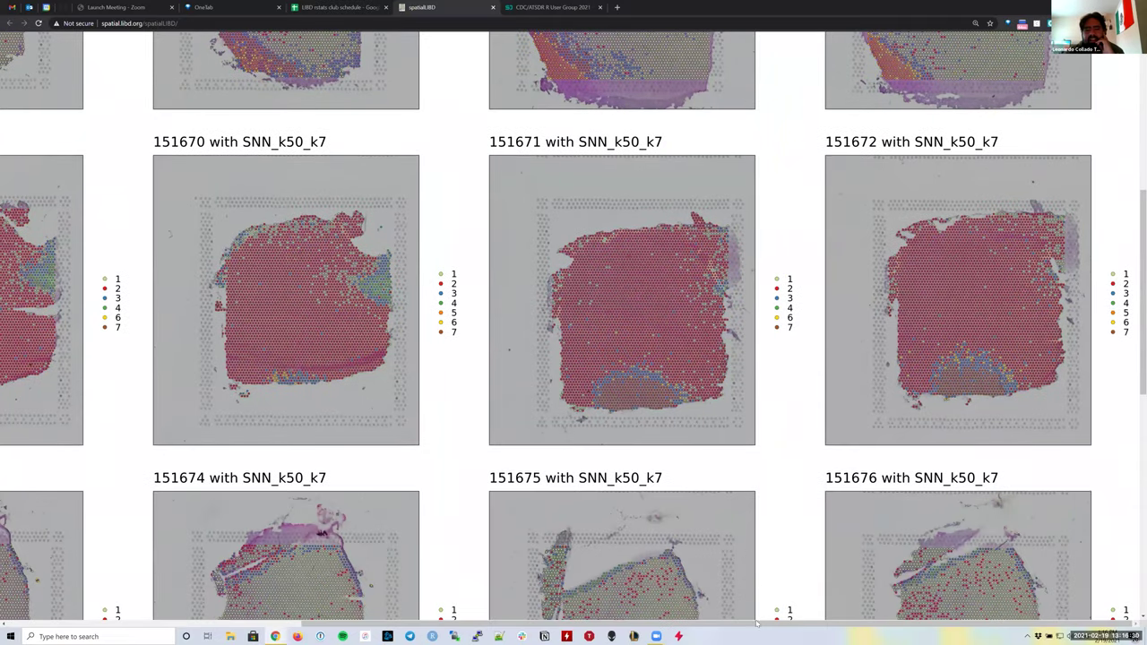
scroll(540, 600, down, 3)
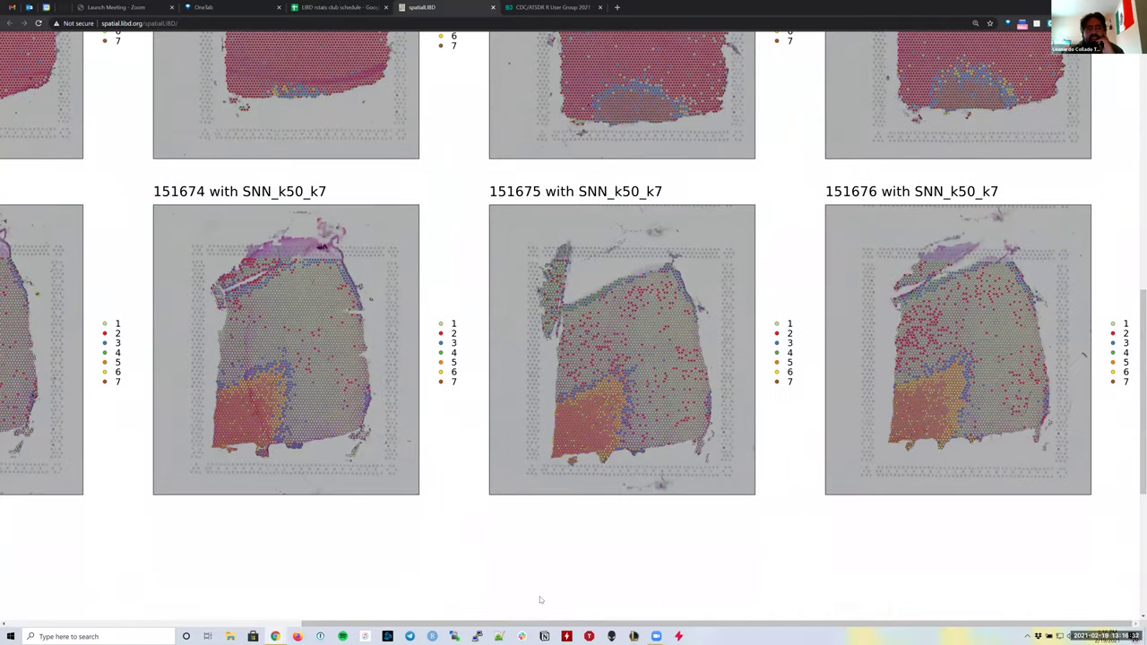
scroll(540, 600, down, 1)
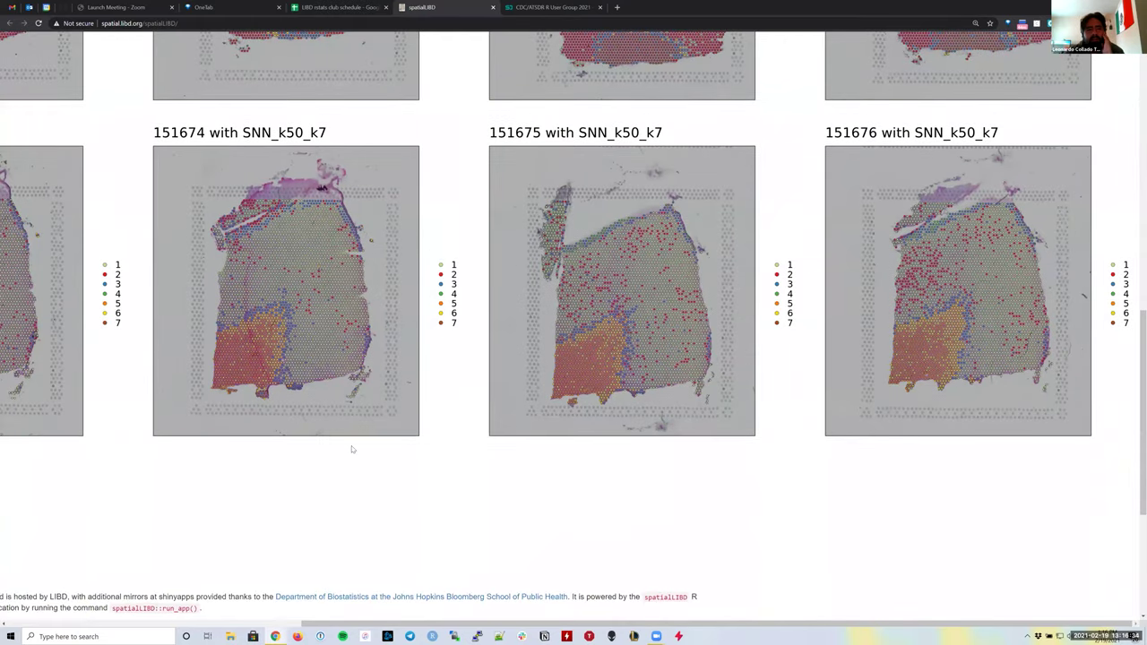
scroll(352, 449, left, 3)
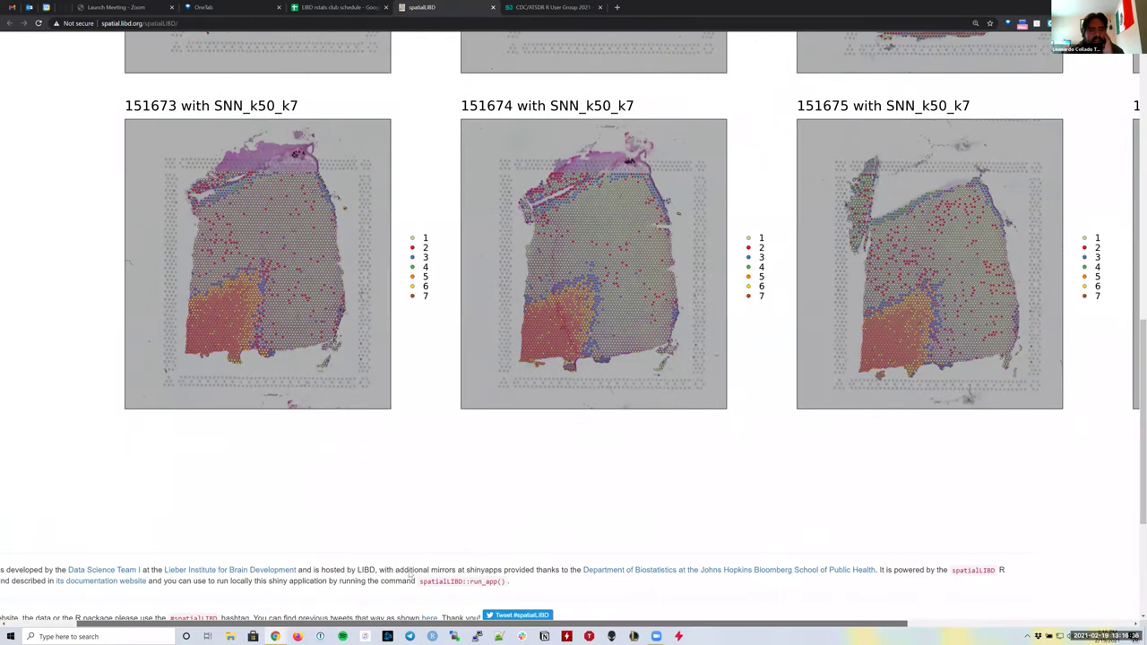
scroll(434, 627, up, 3)
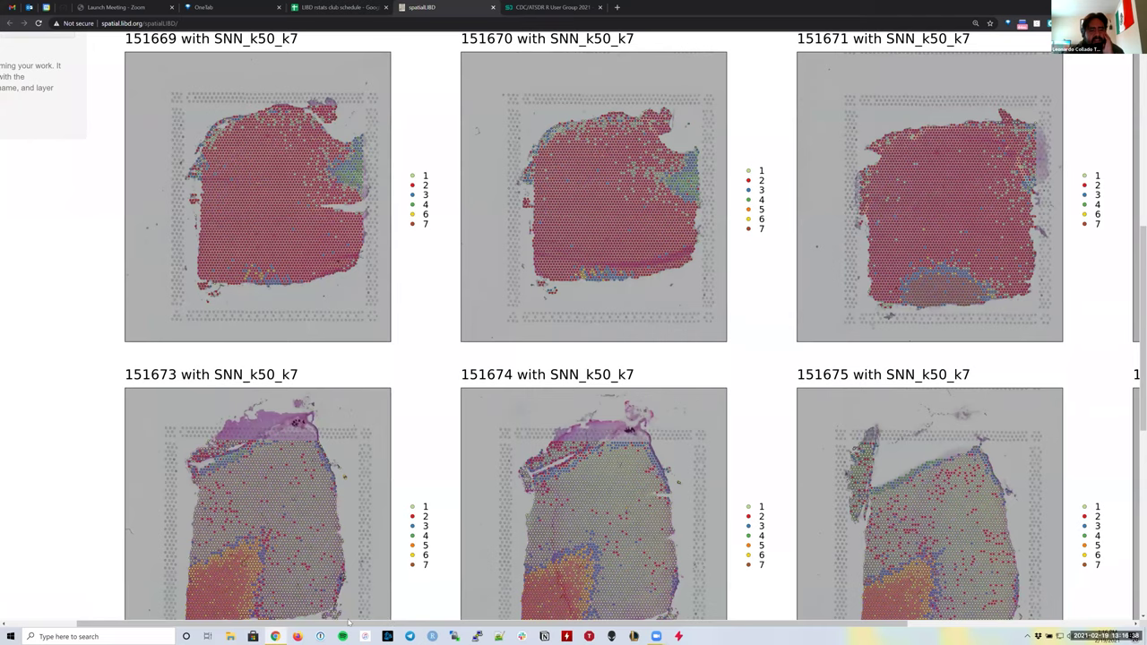
scroll(347, 622, up, 6)
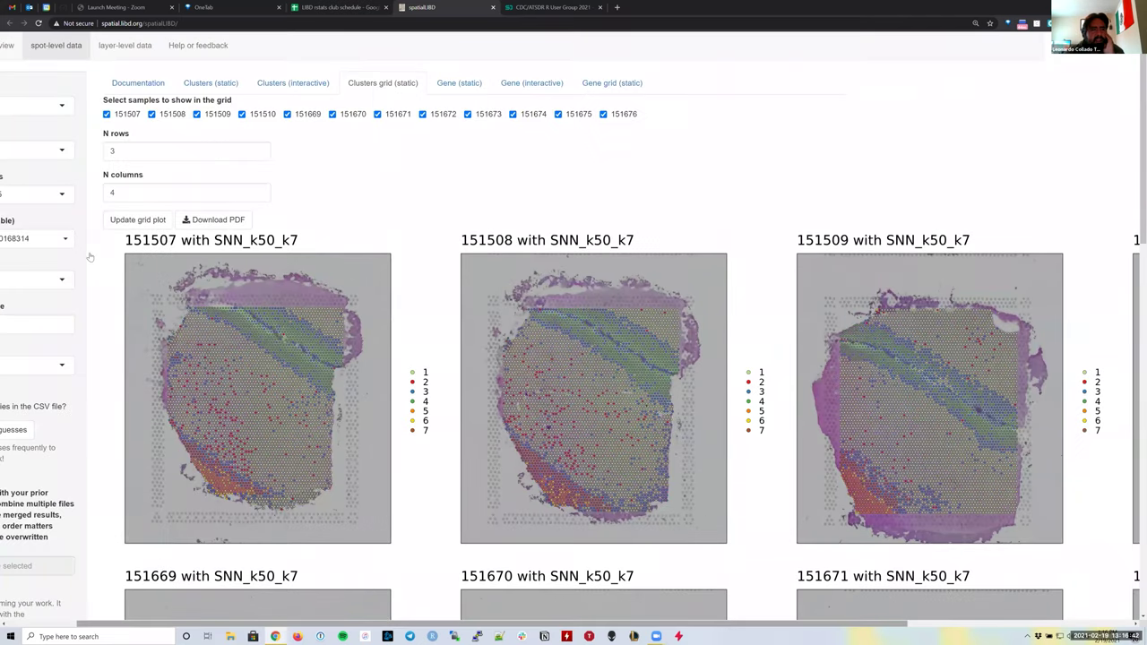
Set the clusters to plot to SNN_k50_k14 and update the clusters grid plot.
key(Tab)
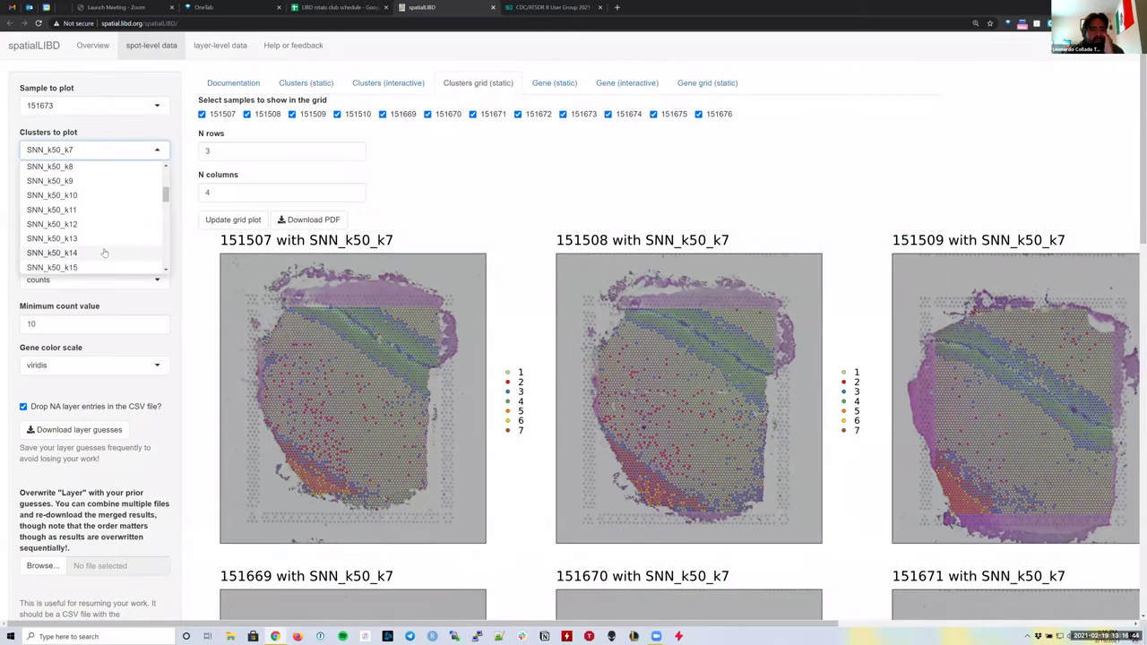
click(103, 253)
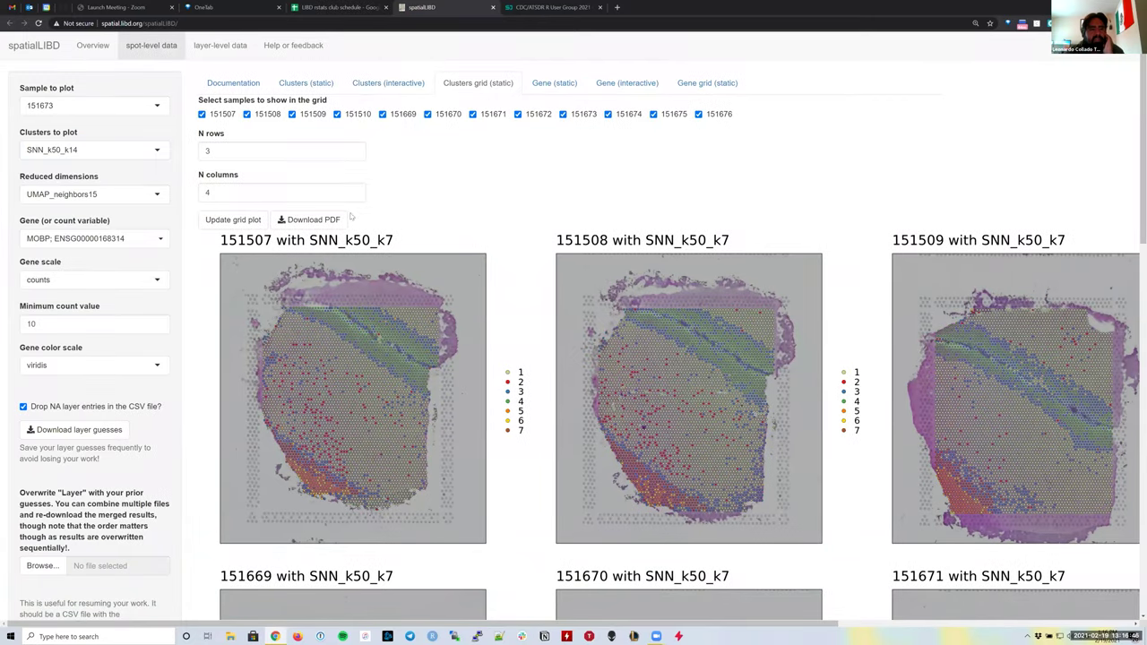
click(234, 226)
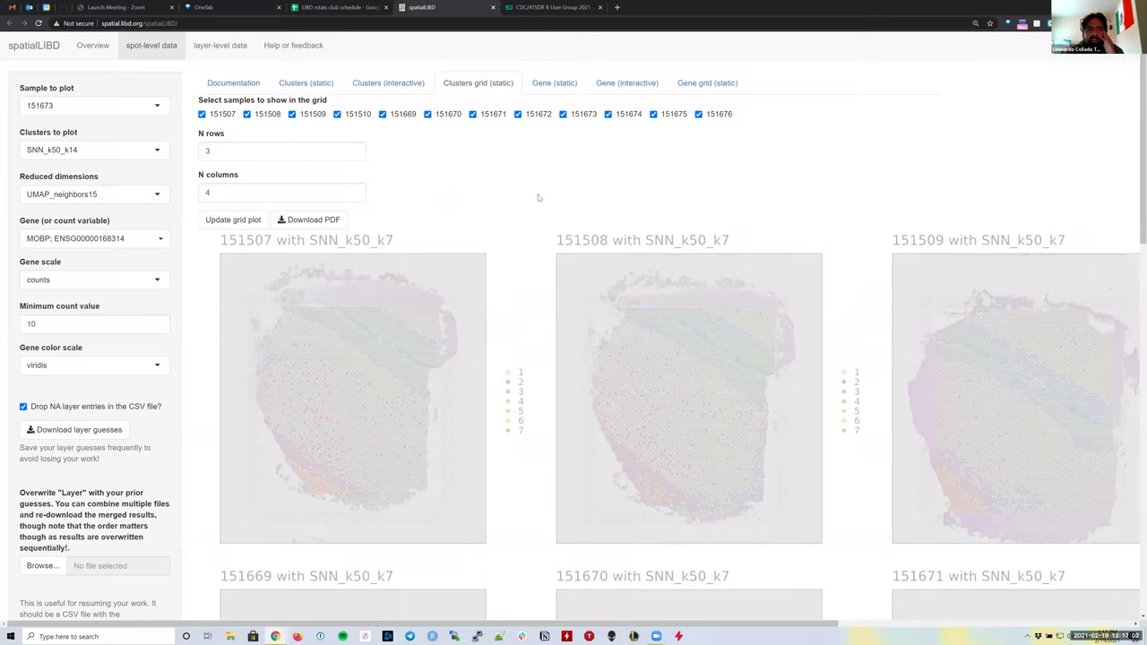
Examine the SNN_k50_k14 cluster patterns in the second and third rows of the grid, comparing samples 151669 to 151676.
scroll(505, 449, down, 1)
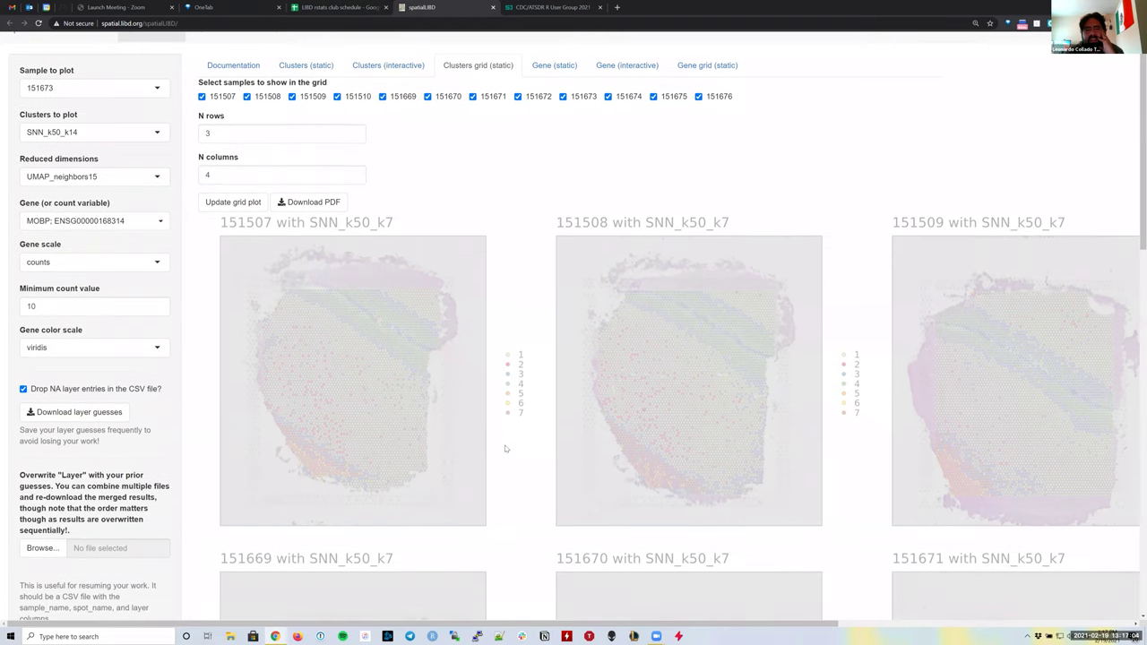
scroll(504, 448, down, 2)
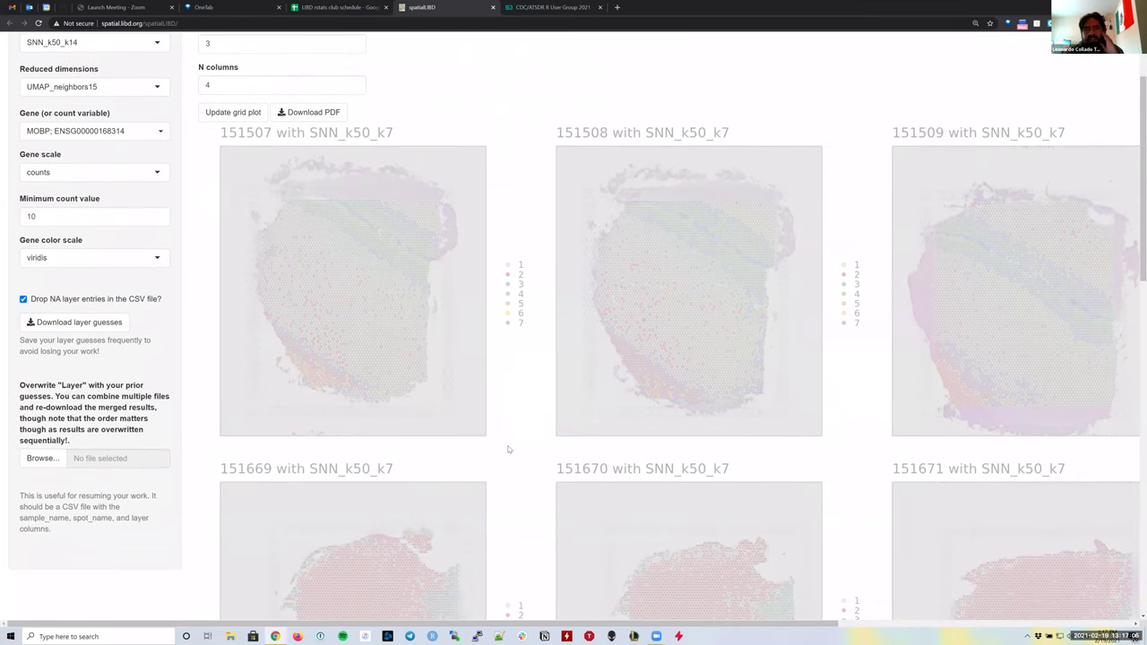
scroll(507, 449, down, 1)
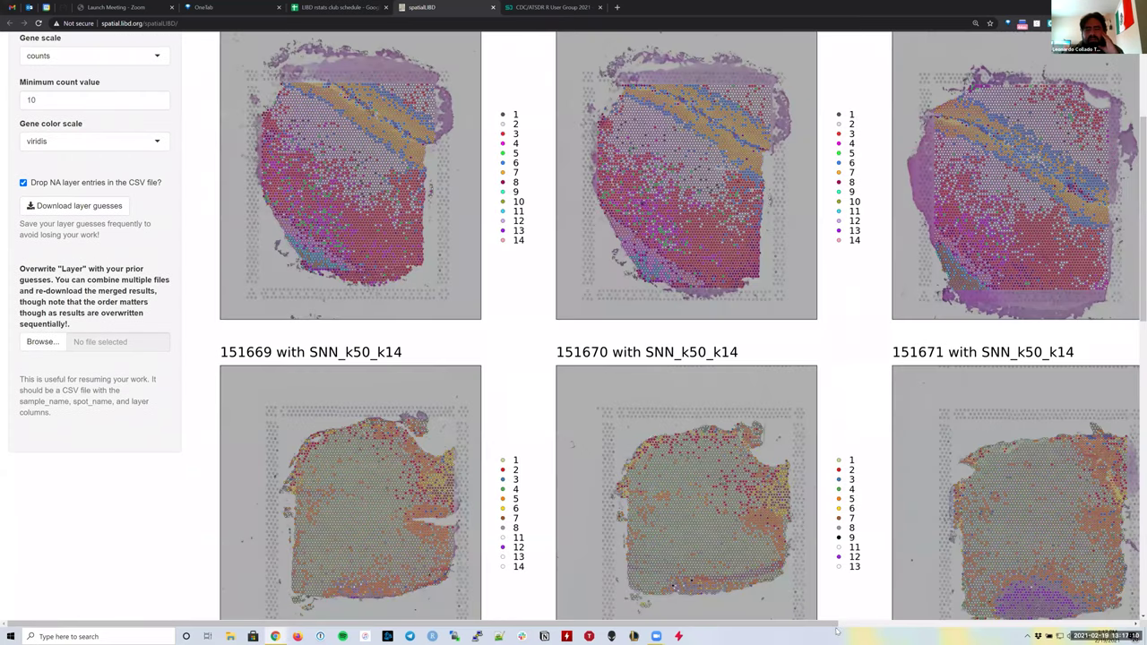
scroll(682, 358, down, 10)
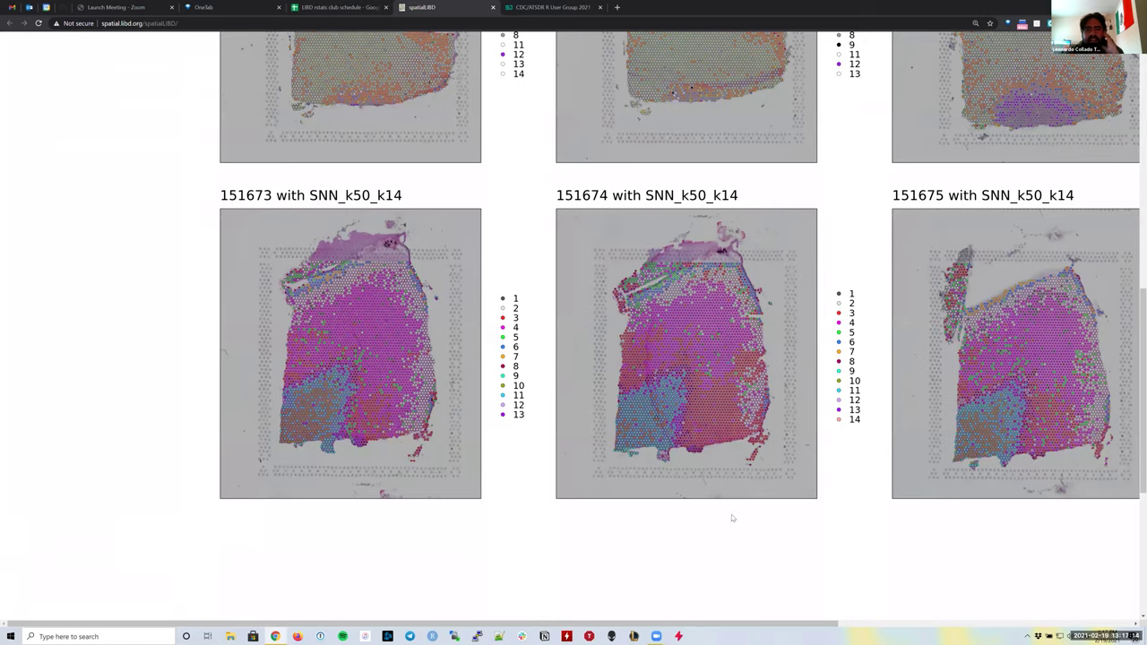
scroll(732, 518, right, 2)
scroll(414, 442, right, 4)
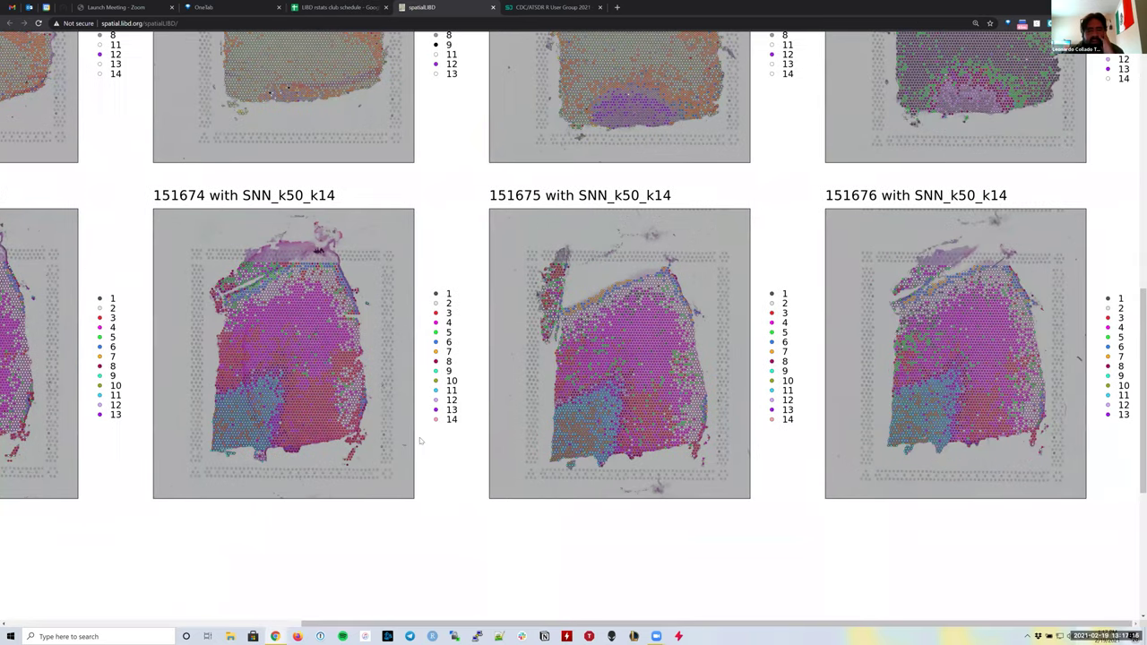
scroll(423, 442, up, 1)
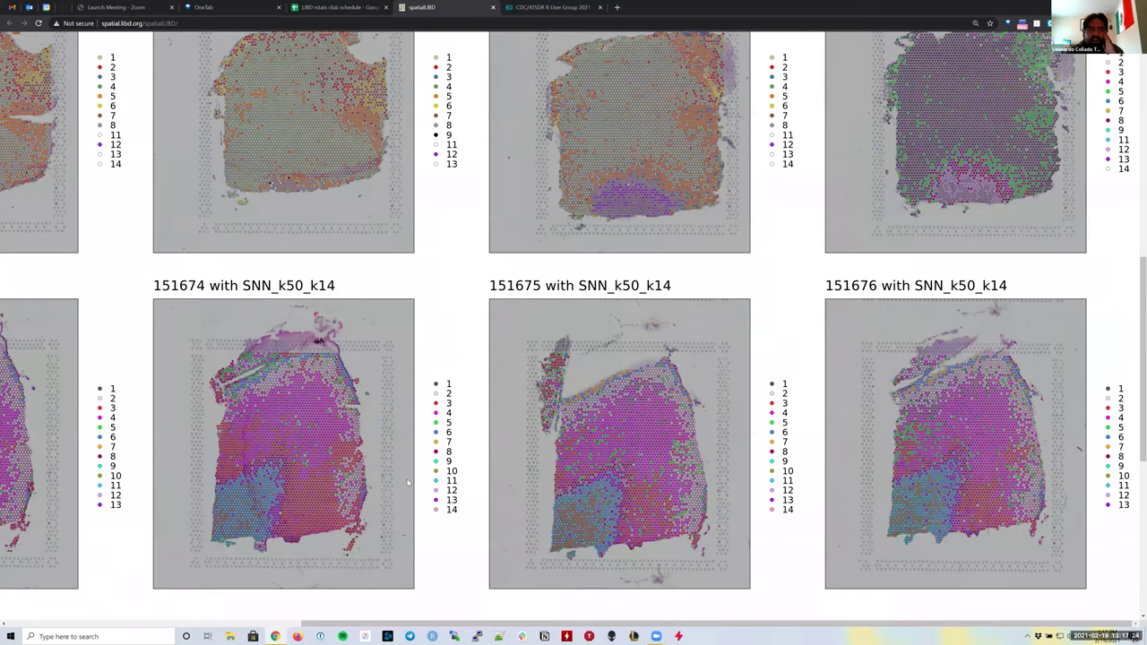
scroll(241, 519, up, 3)
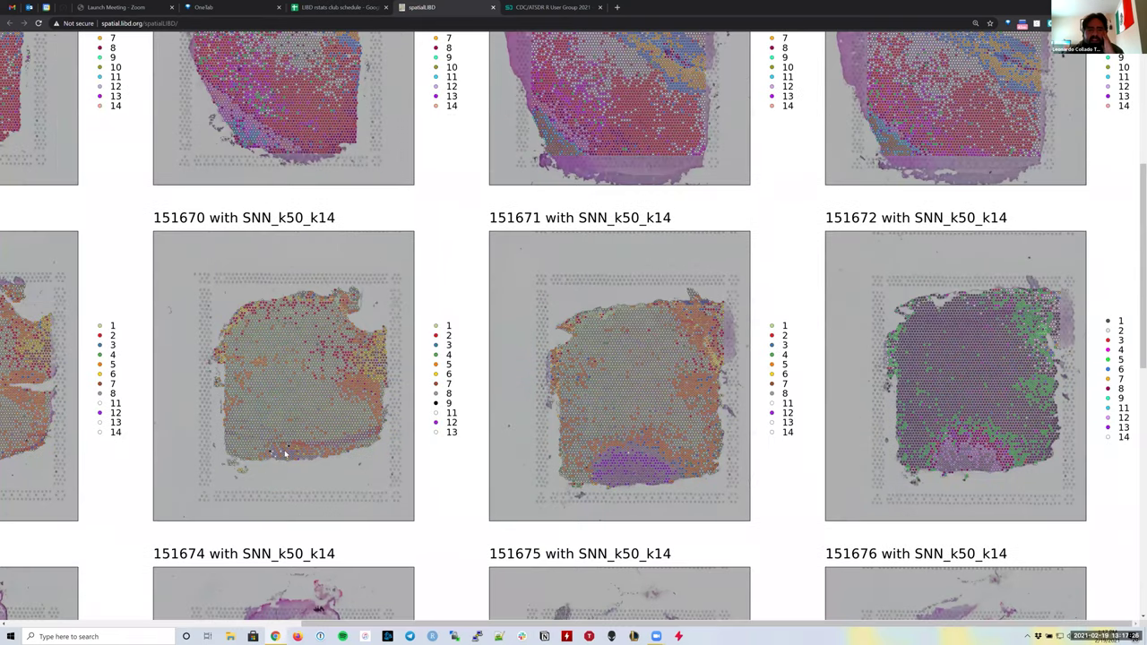
scroll(314, 438, down, 3)
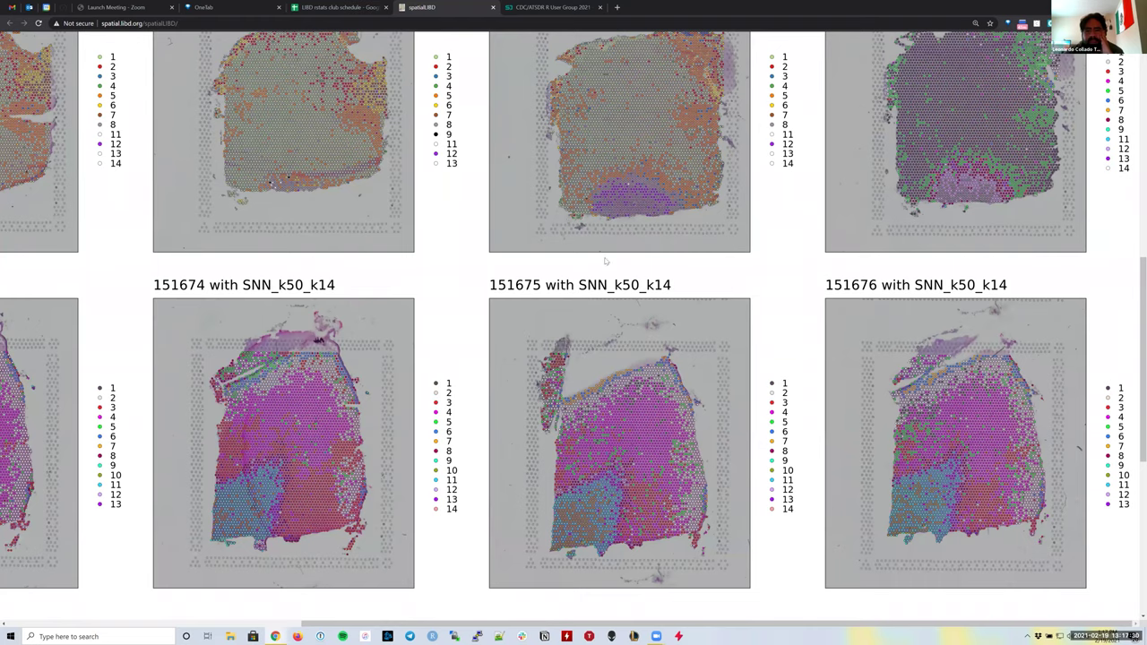
scroll(612, 248, up, 1)
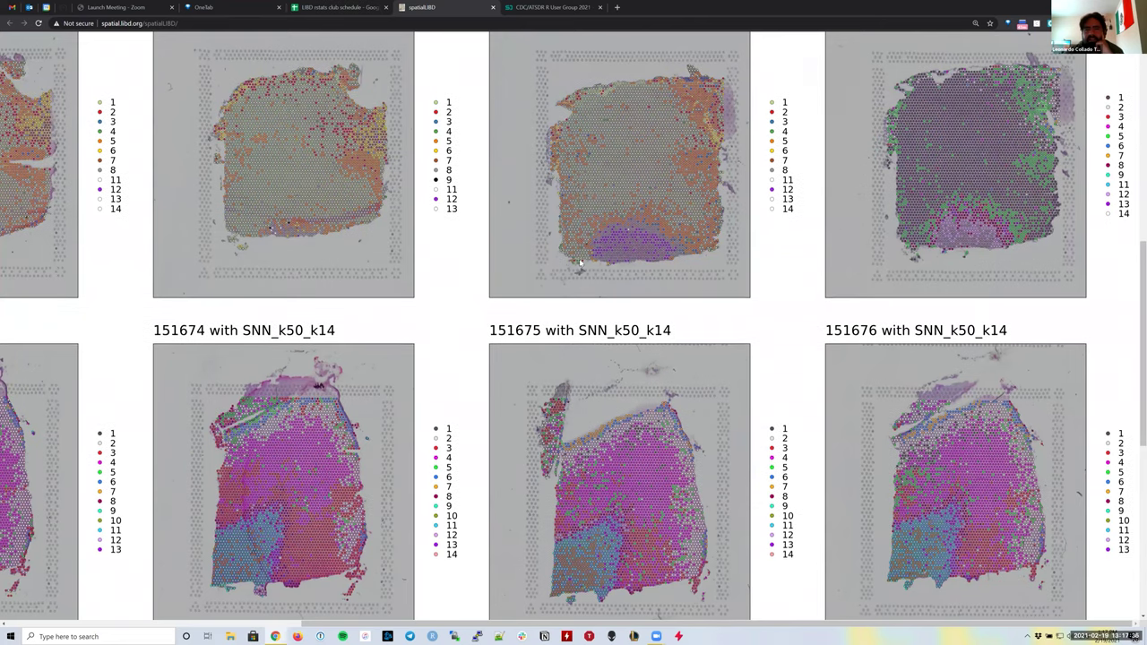
scroll(581, 265, up, 2)
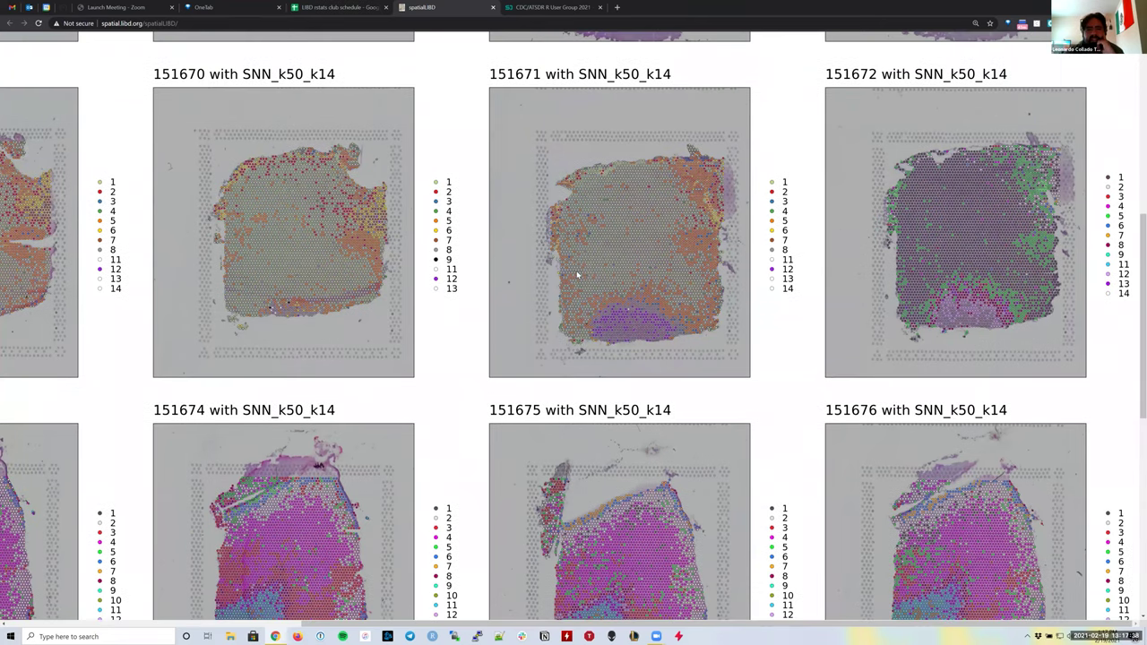
scroll(619, 402, up, 2)
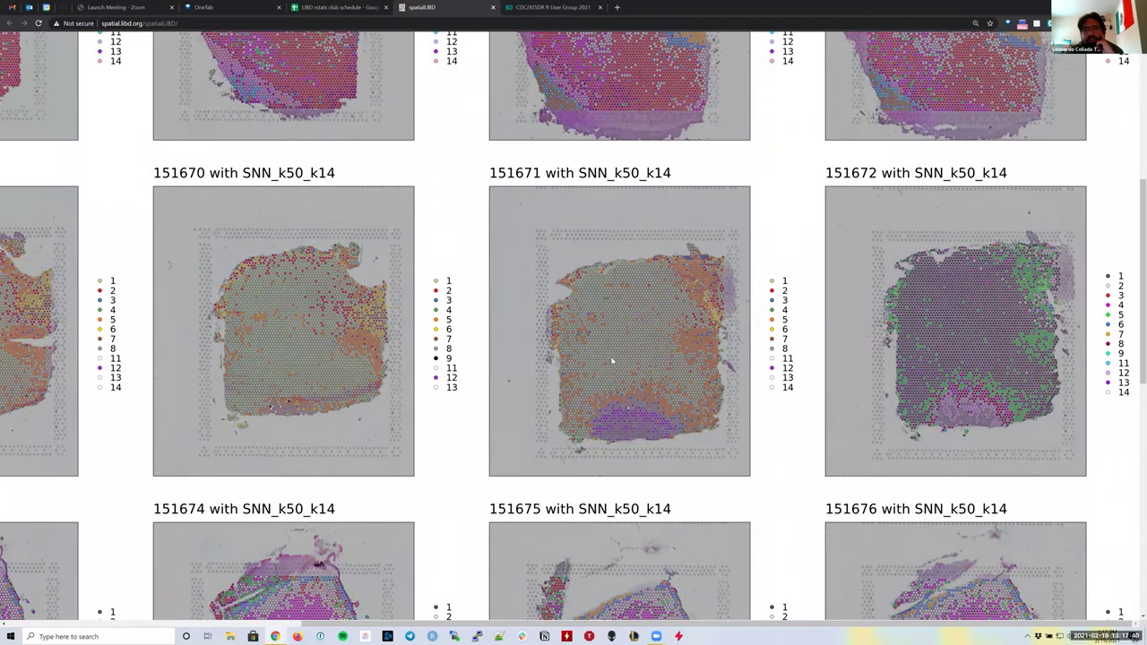
Compare the SNN_k50_k14 clusters of the first-row samples 151507 to 151510 with the row beneath them.
scroll(619, 520, up, 4)
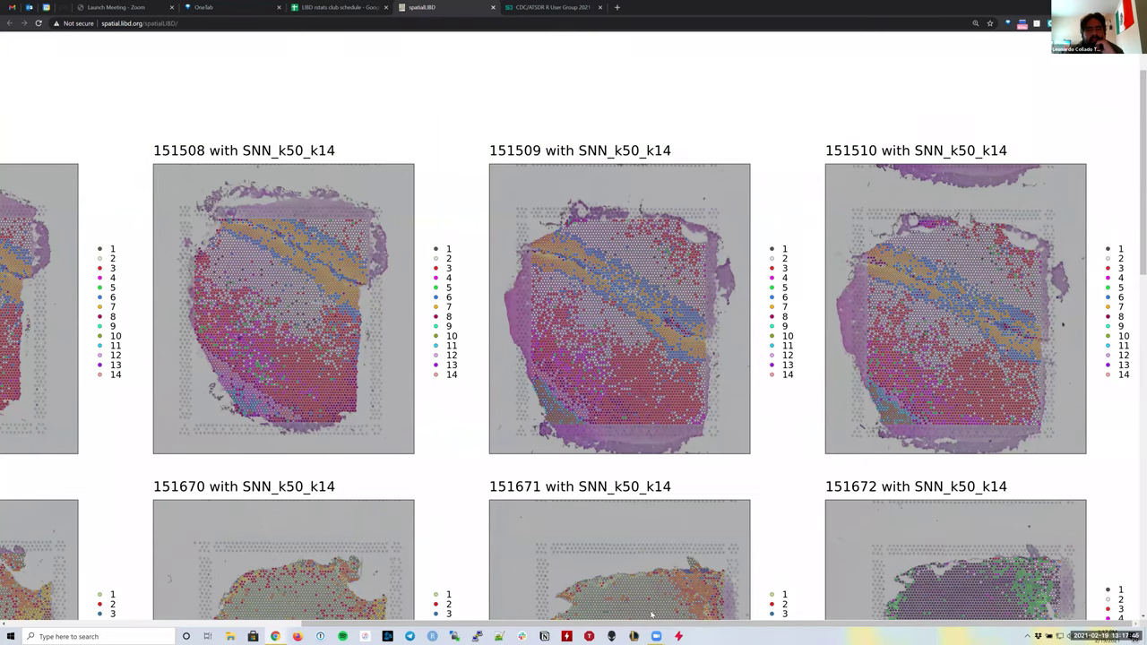
scroll(361, 417, down, 1)
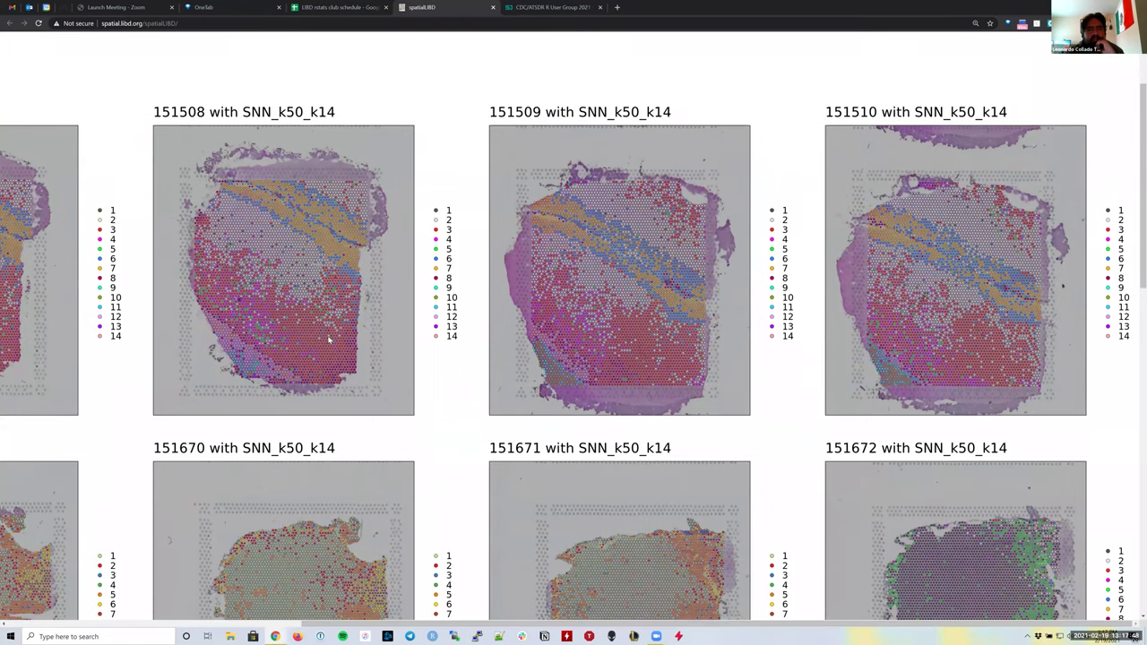
scroll(280, 265, left, 4)
scroll(280, 265, up, 1)
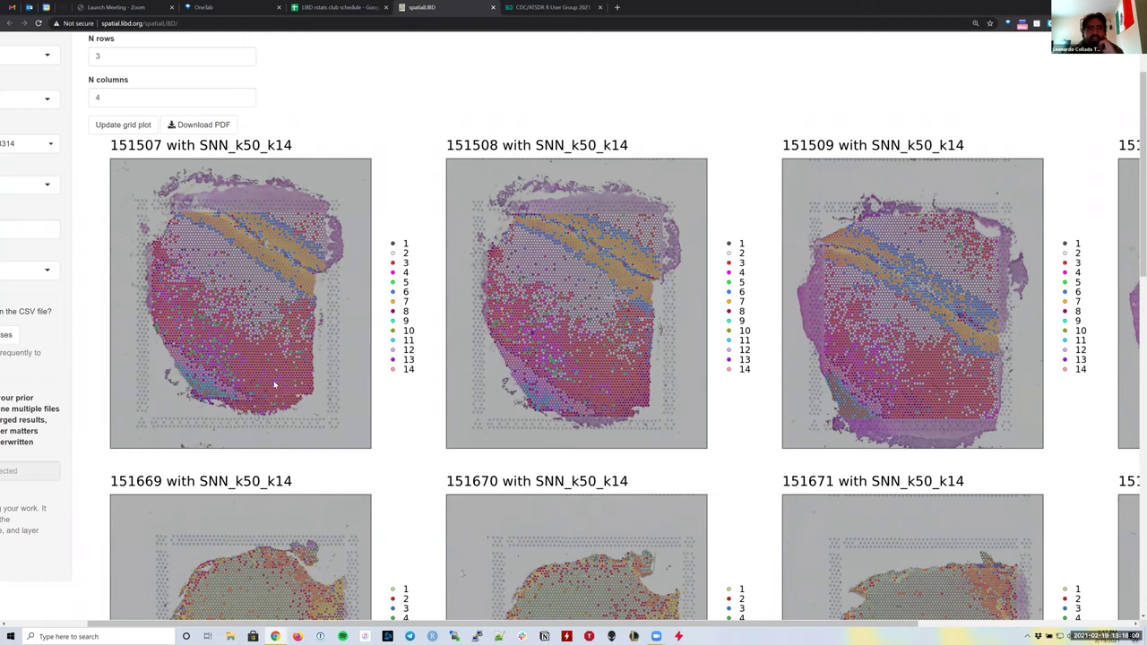
scroll(335, 405, down, 1)
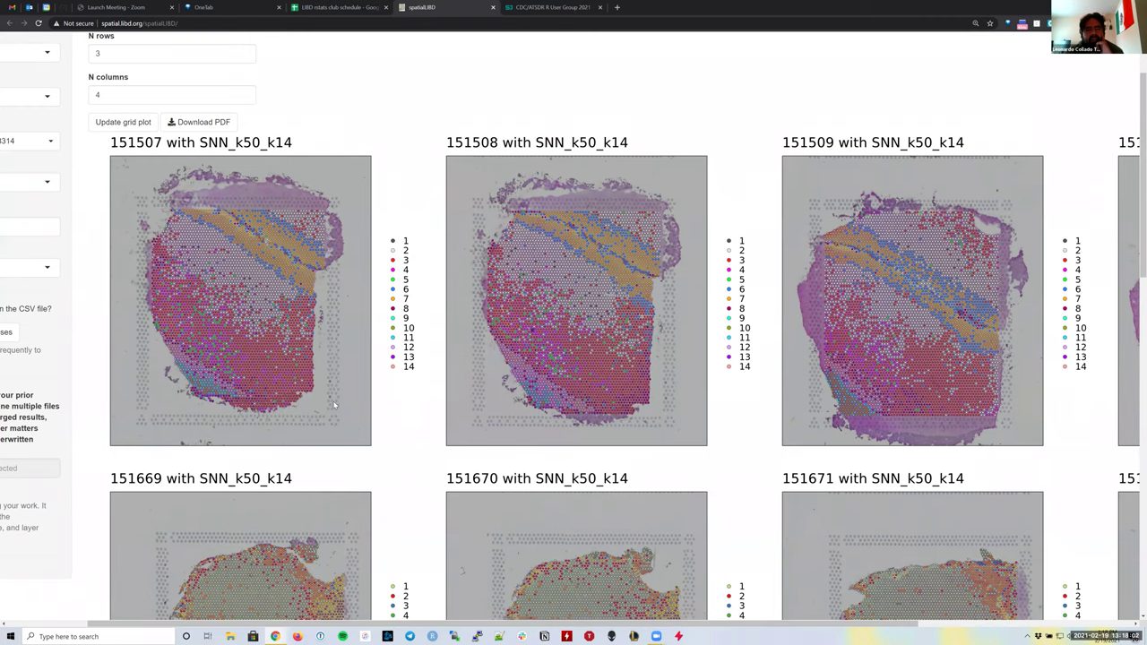
scroll(557, 610, down, 3)
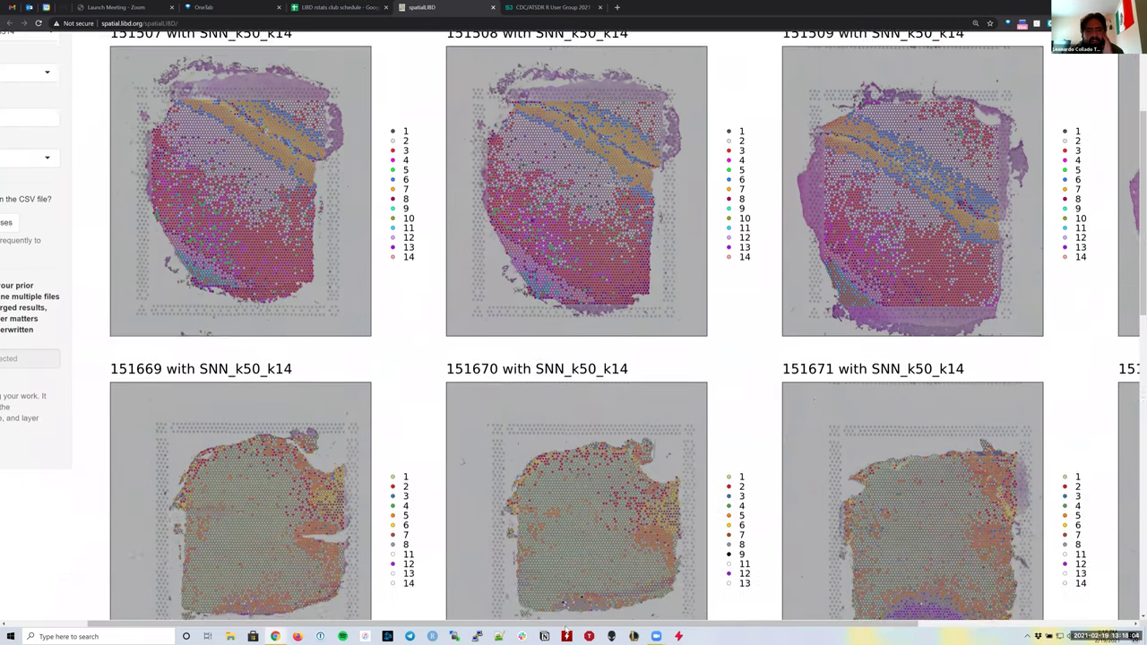
Browse the available clusters to plot, including the PCA and UMAP based options, and keep the current choice.
scroll(566, 624, up, 4)
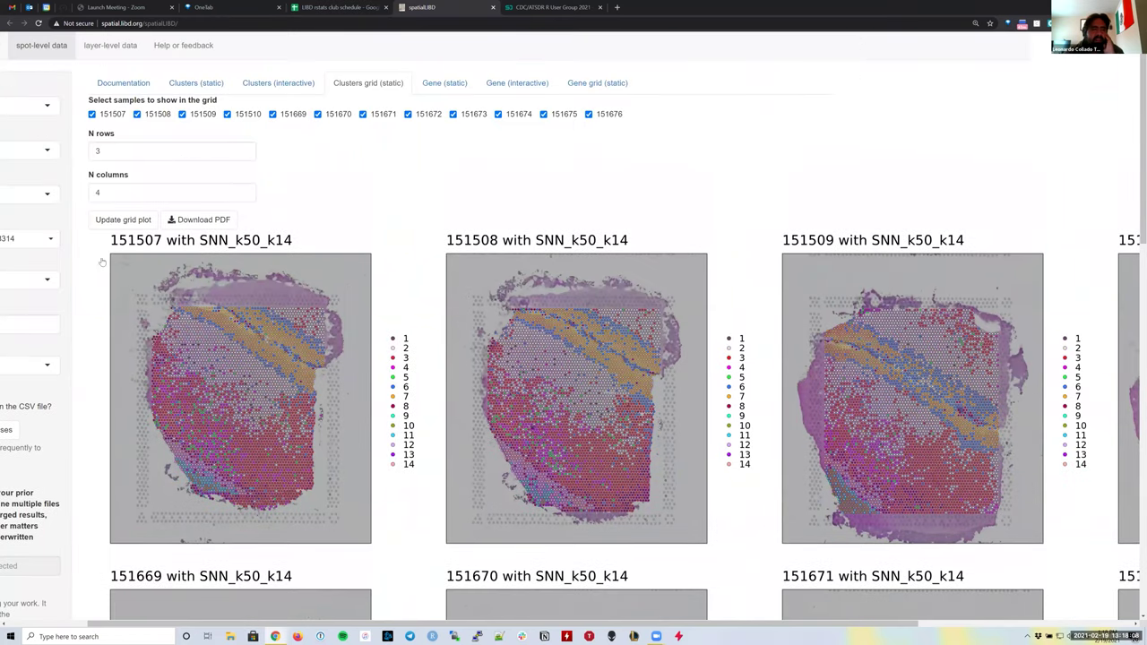
scroll(113, 229, down, 5)
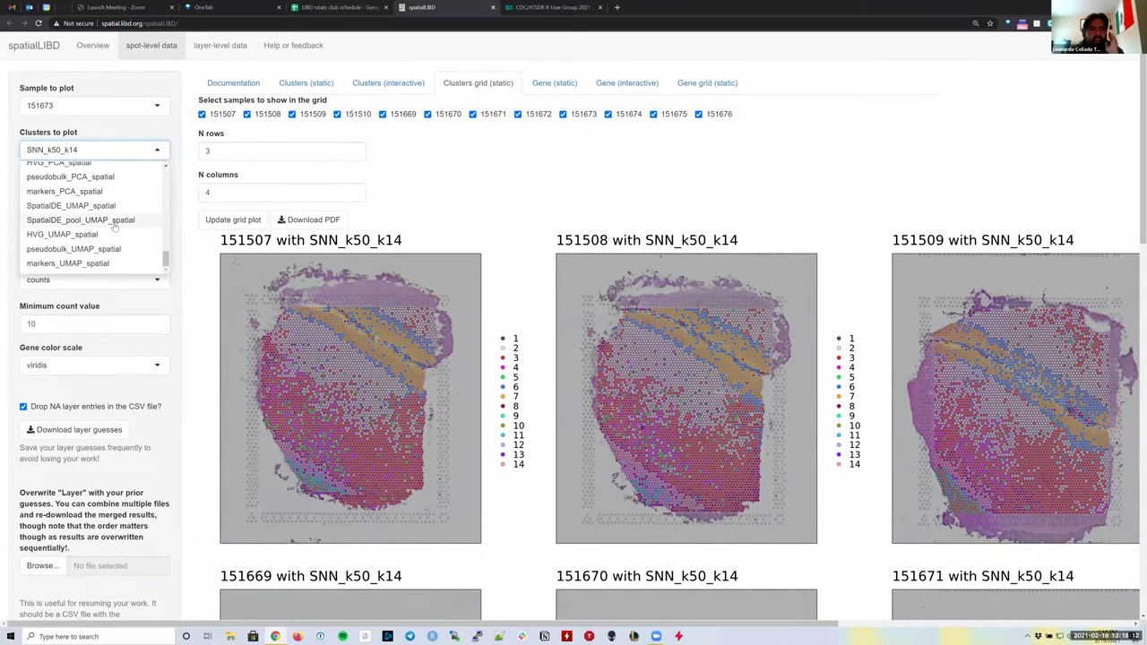
scroll(113, 229, up, 2)
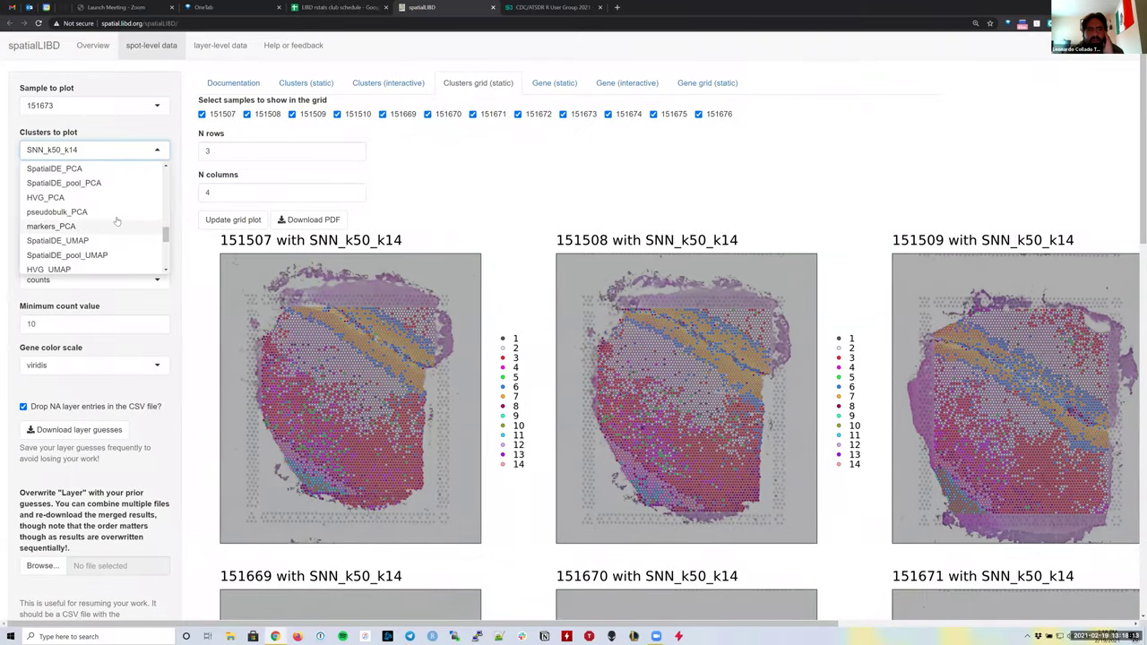
click(502, 157)
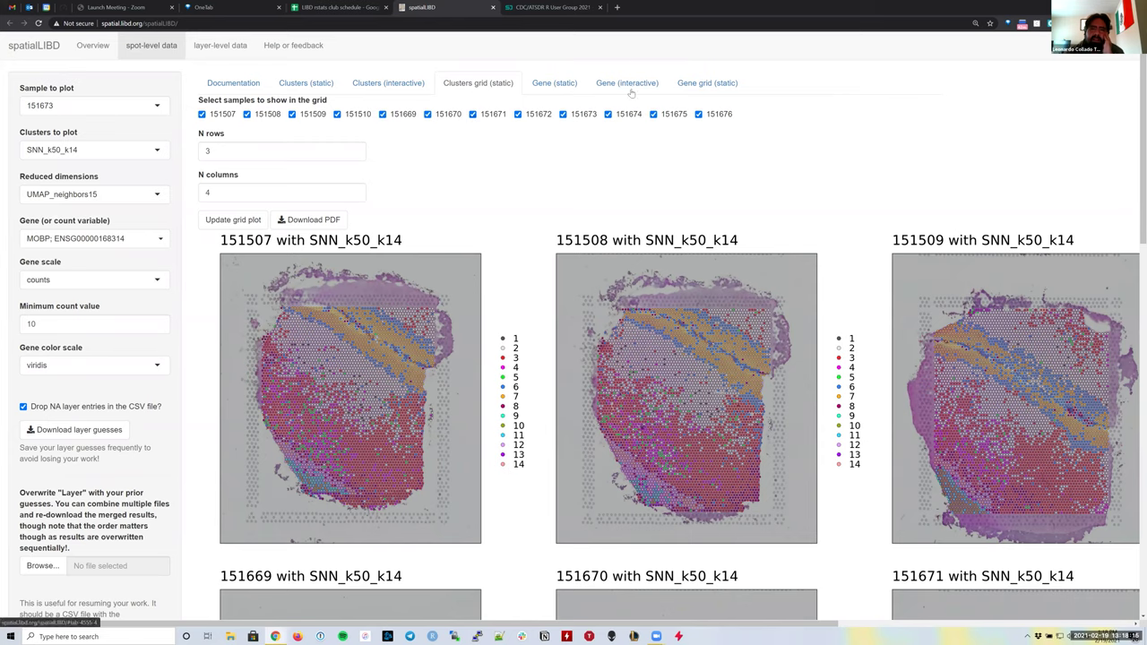
Show the static gene grid and examine MOBP expression across samples 151507, 151669 and 151673.
click(710, 83)
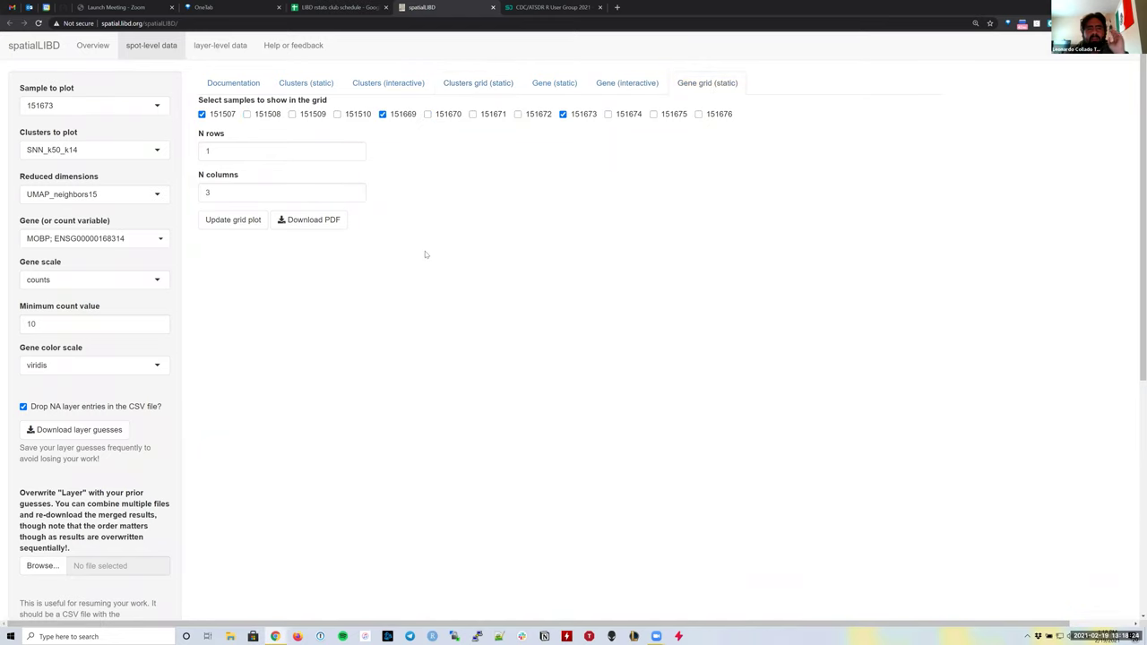
scroll(535, 464, down, 1)
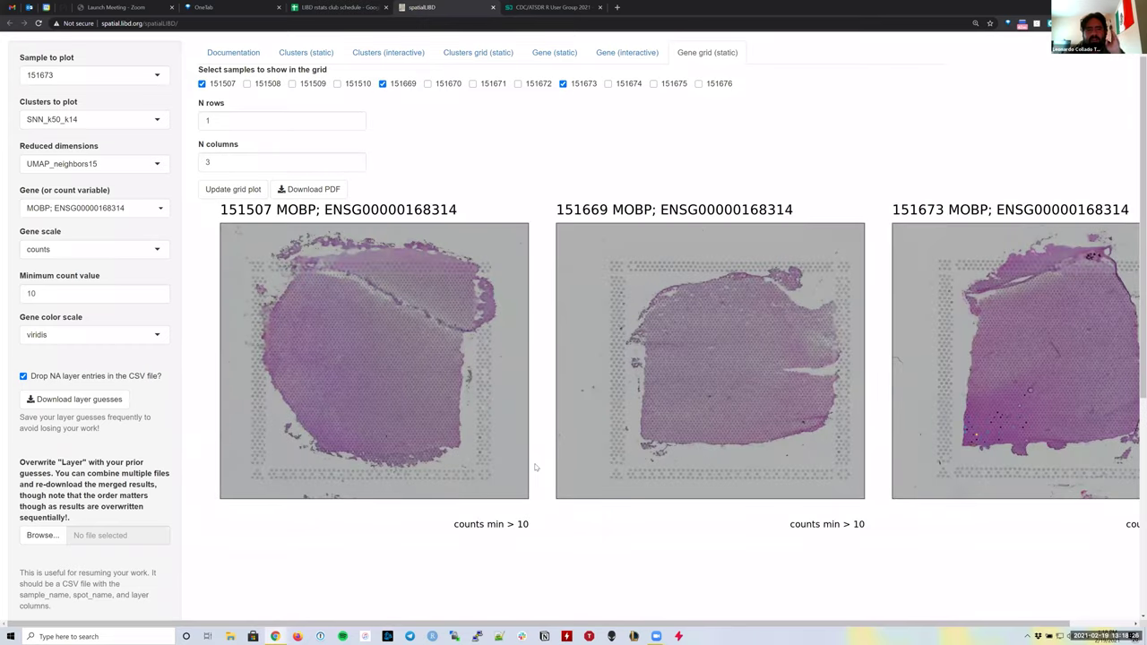
scroll(535, 465, down, 3)
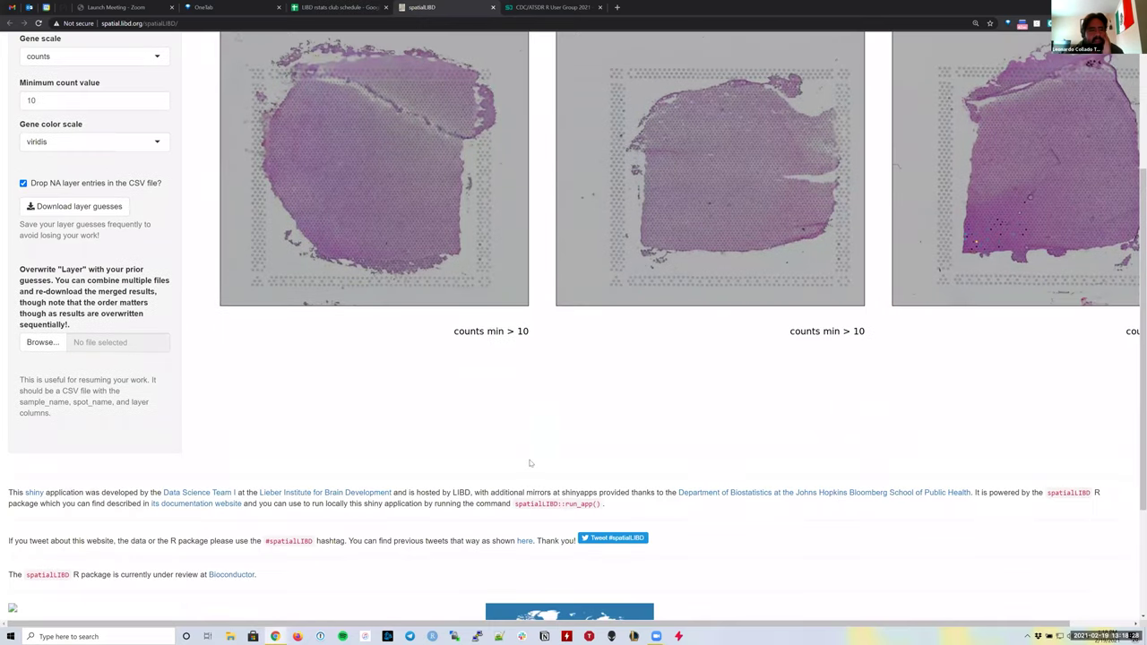
scroll(292, 390, up, 4)
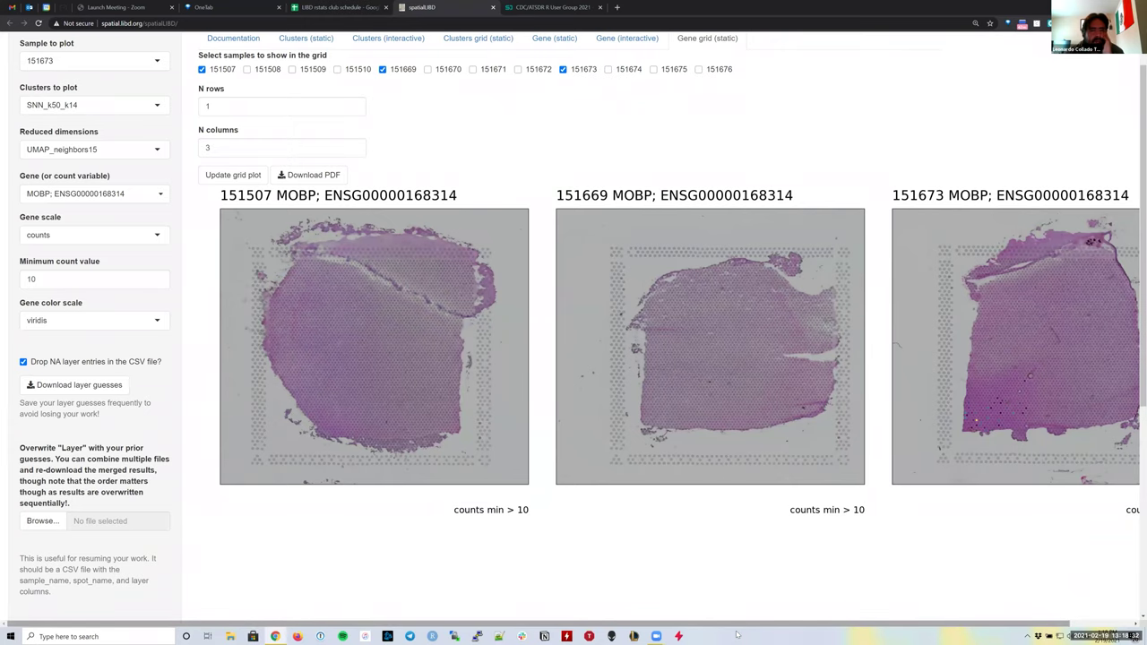
scroll(784, 478, right, 1)
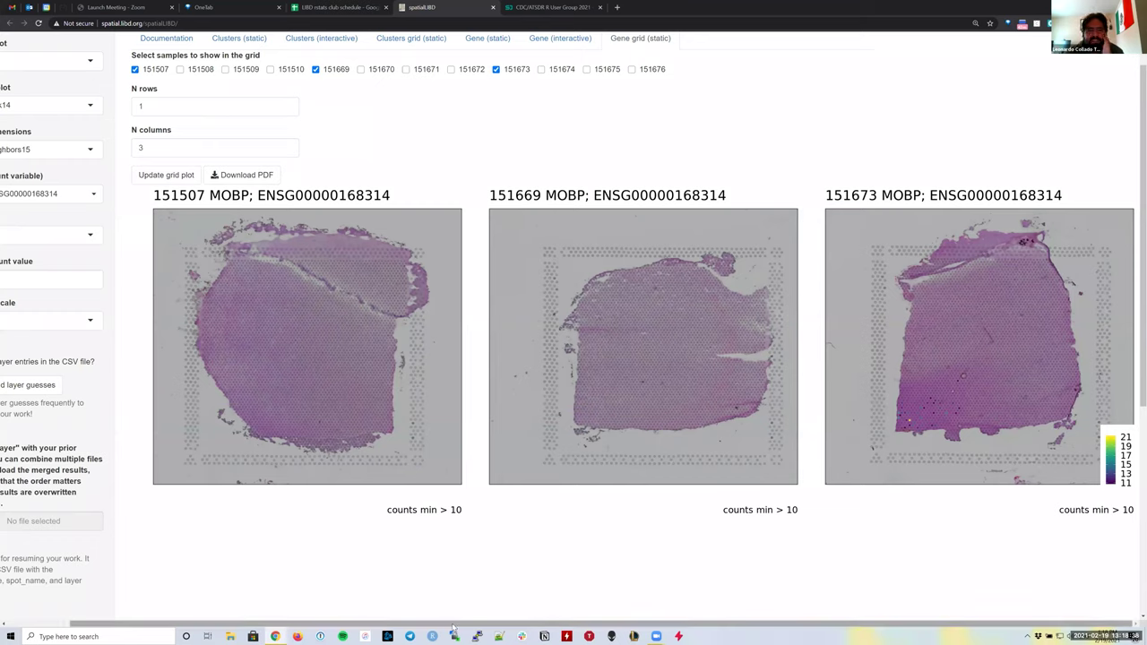
Set the minimum count value to 5, update the MOBP gene grid plot and inspect all three samples.
drag(455, 623, 305, 609)
drag(157, 280, 3, 278)
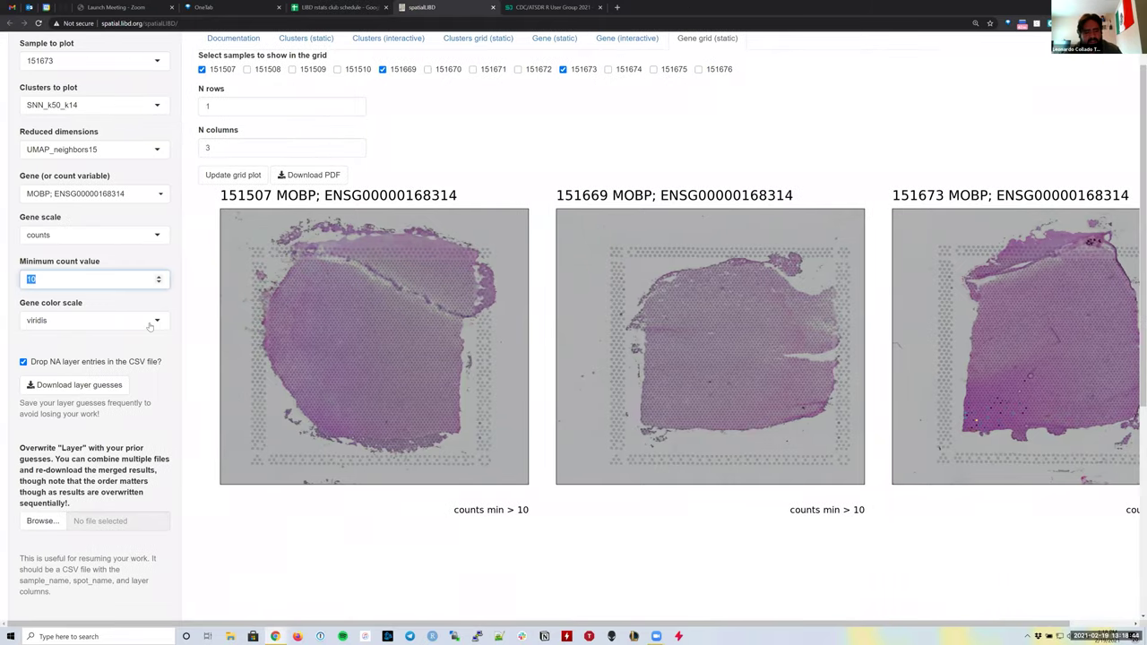
text(5)
click(182, 439)
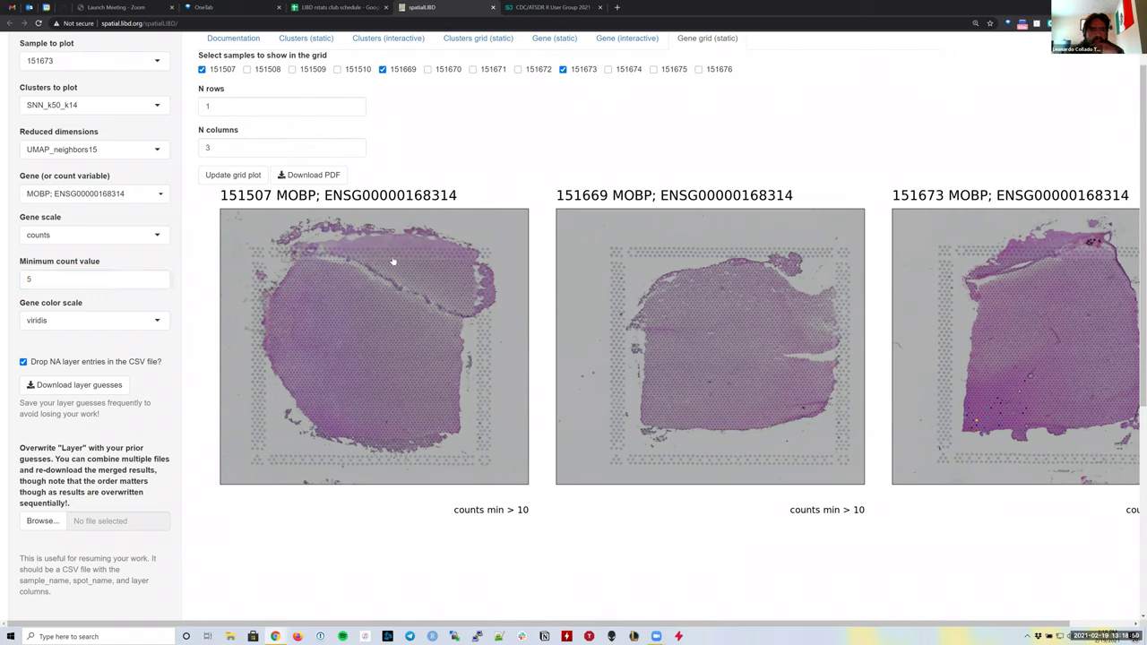
click(255, 178)
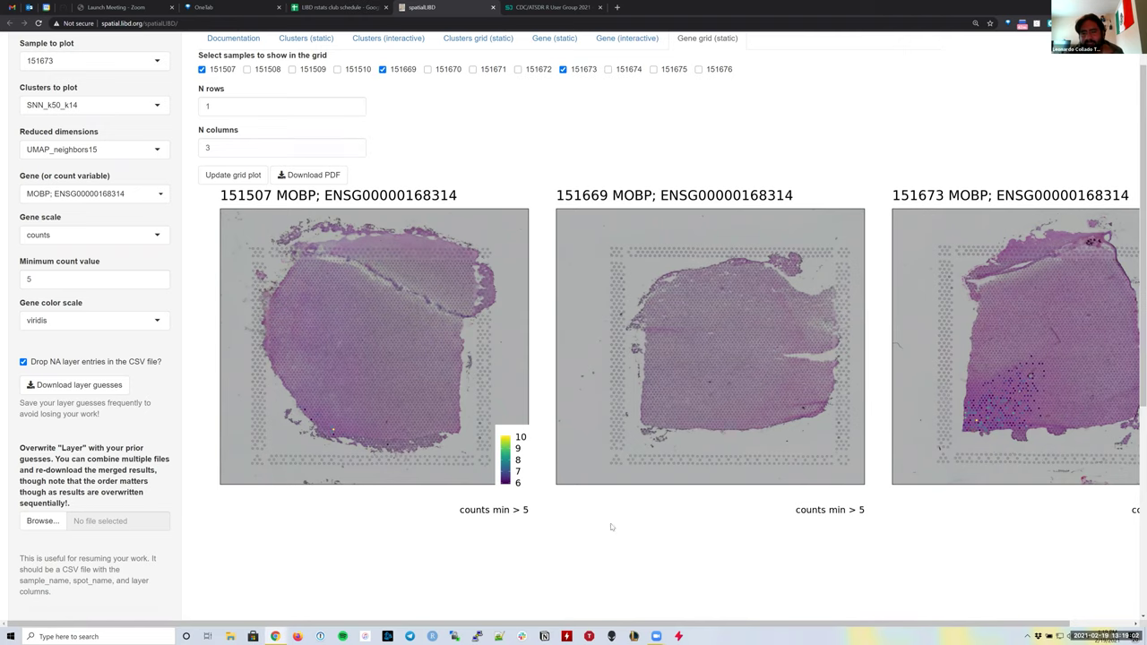
drag(765, 628, 946, 634)
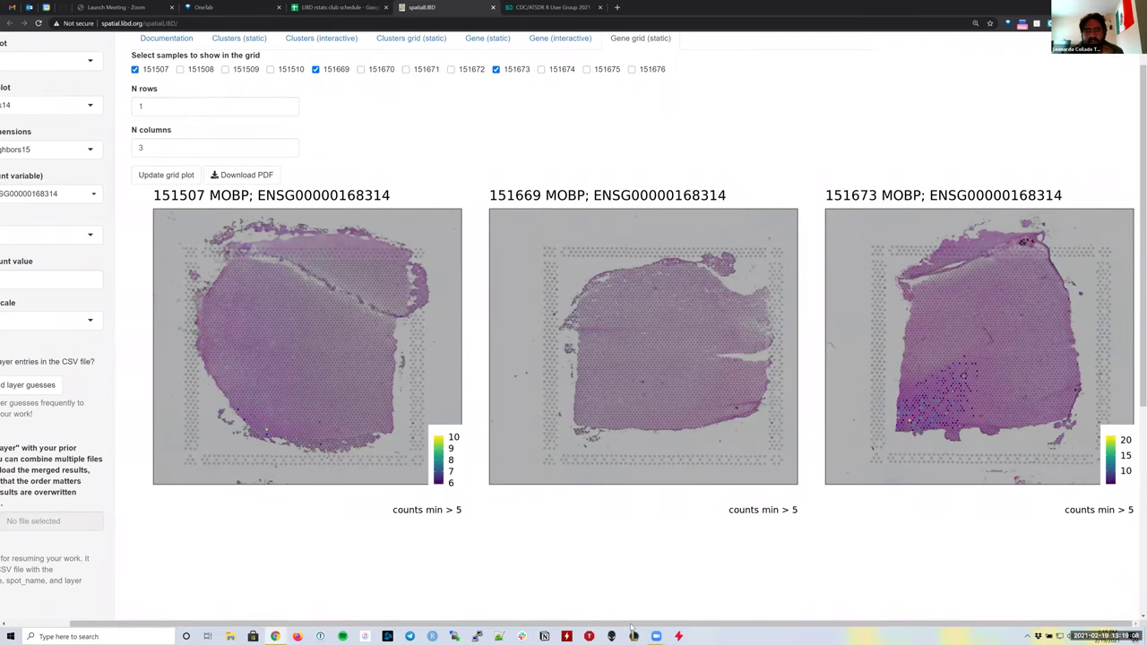
drag(591, 628, 550, 627)
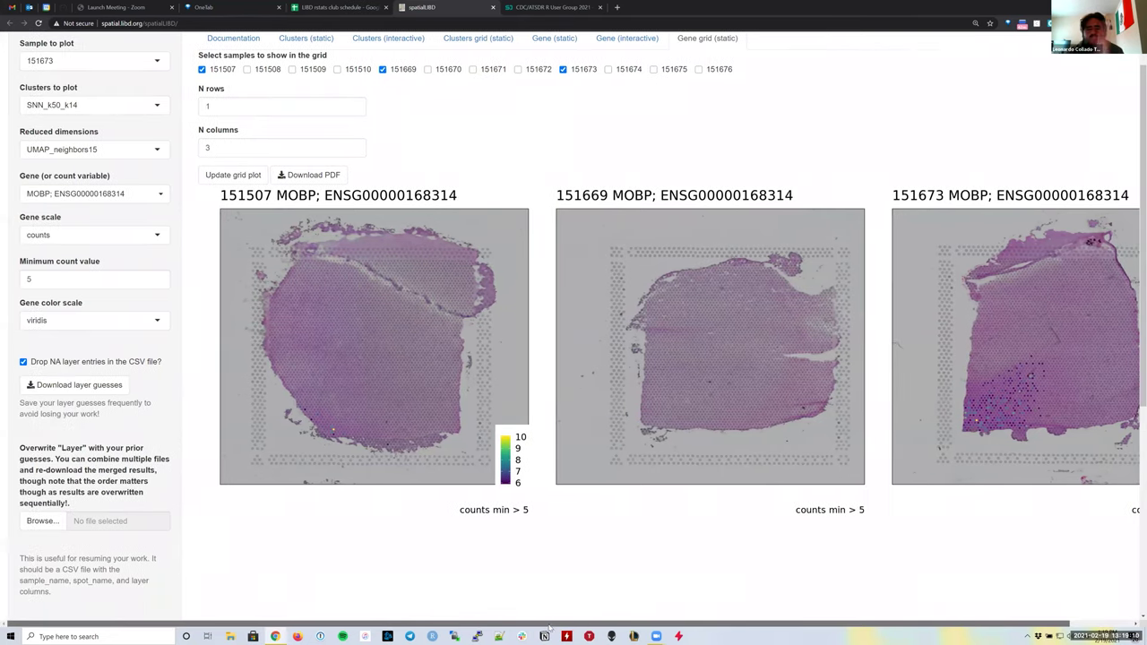
Show the interactive clusters plot for sample 151673 and set the clusters to plot to spatialLIBD.
scroll(381, 308, up, 1)
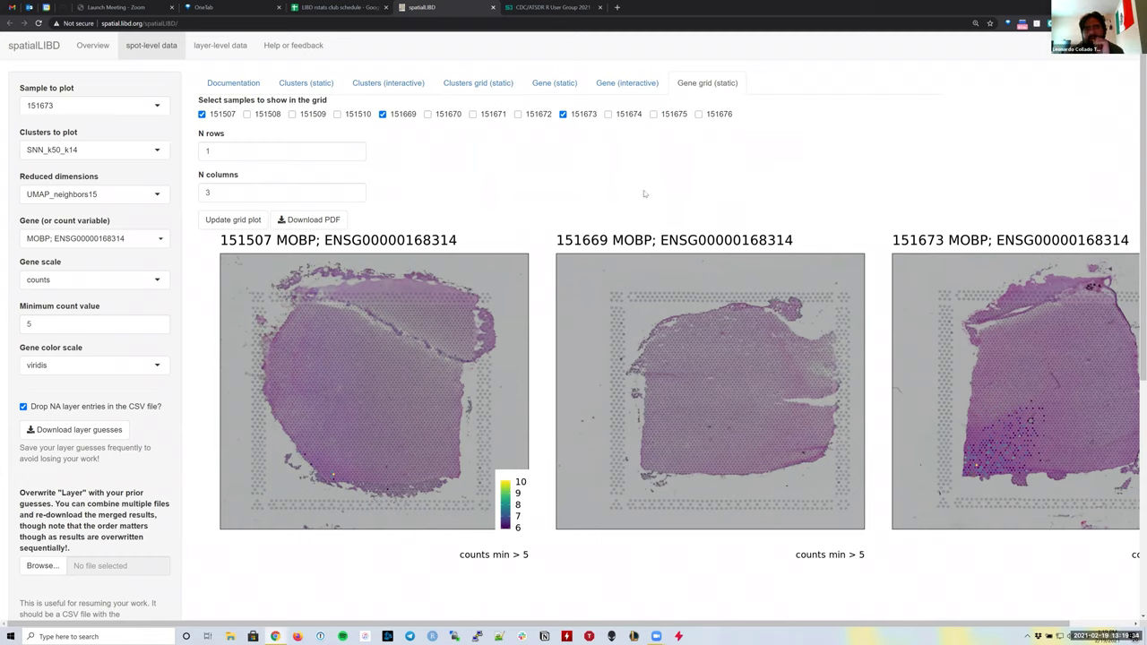
click(400, 86)
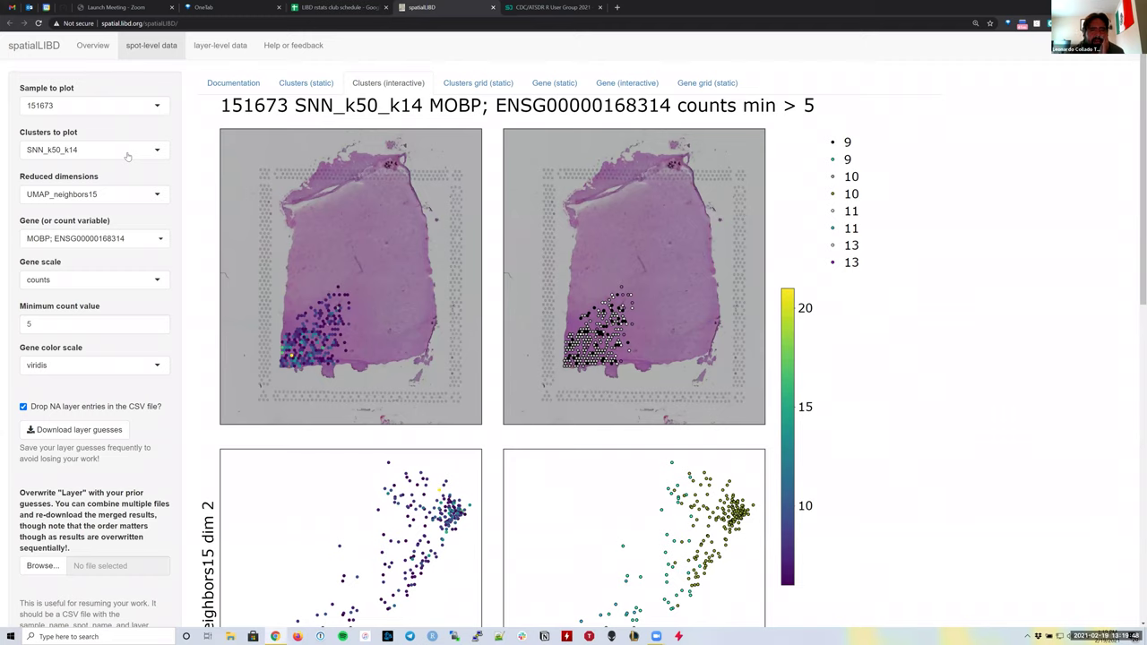
click(127, 154)
scroll(148, 202, up, 5)
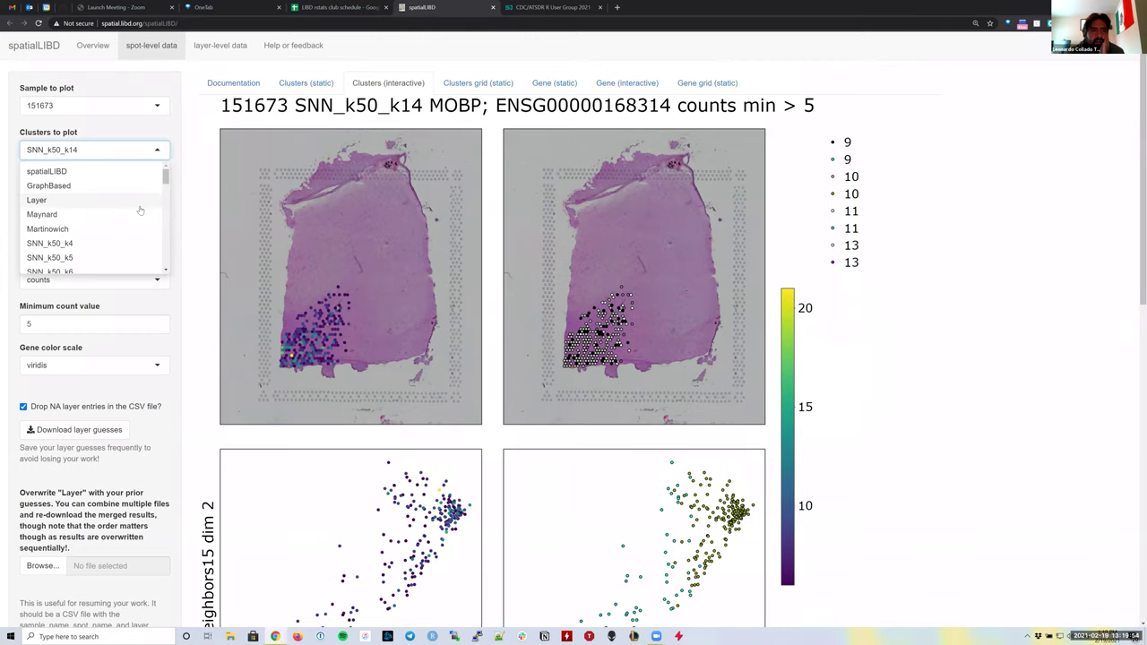
click(127, 172)
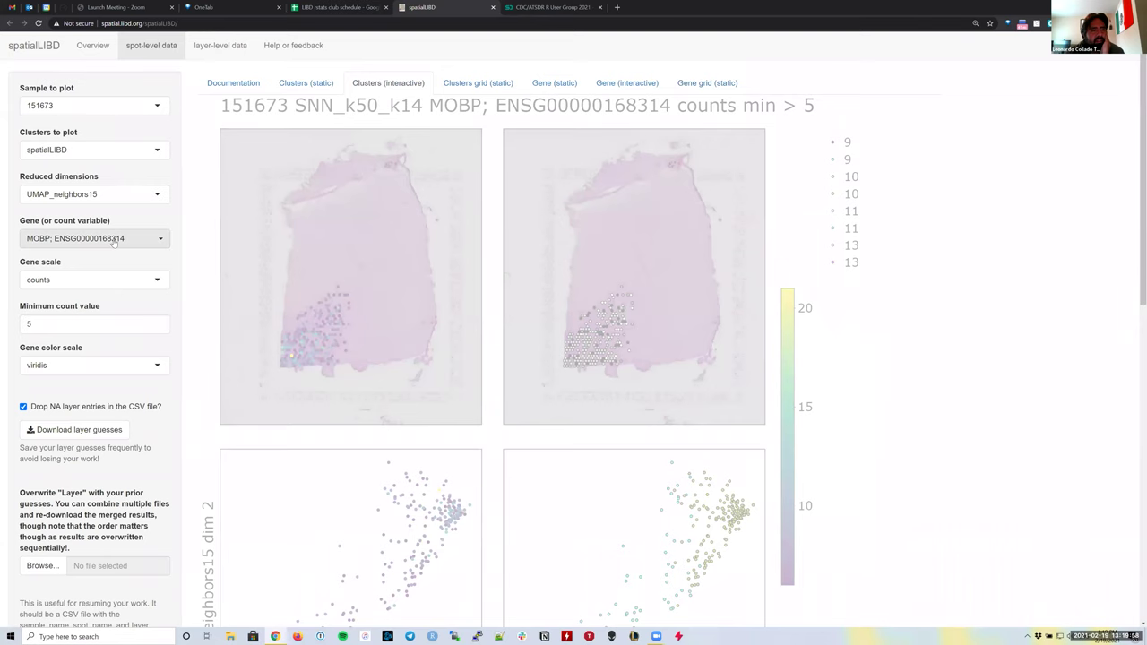
click(115, 240)
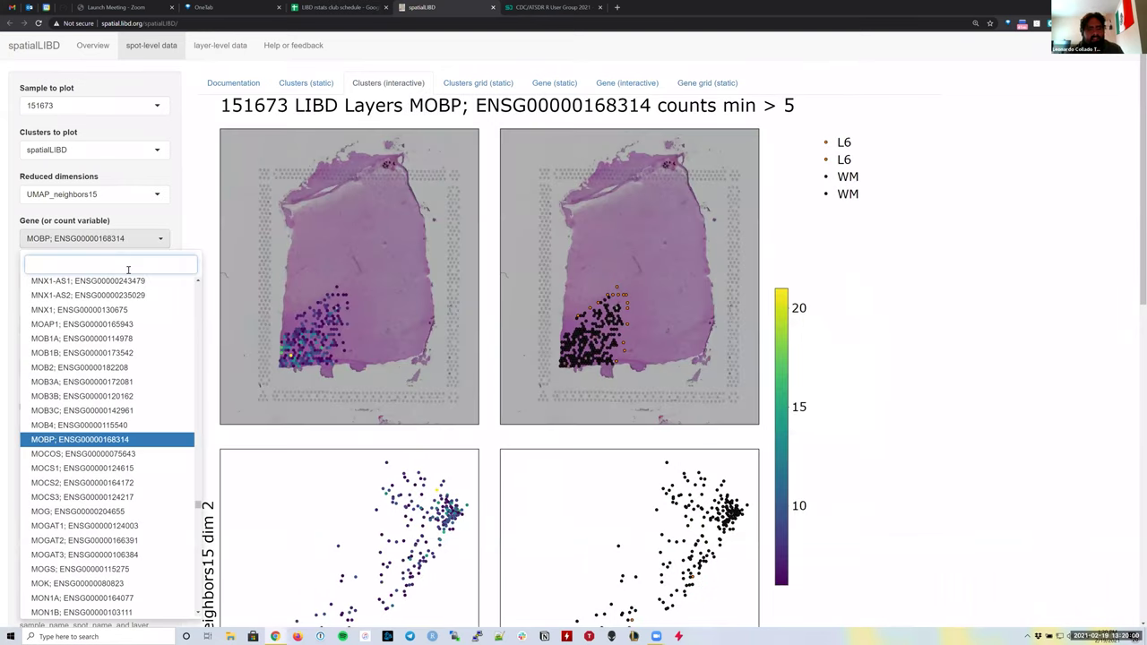
text(pcp4)
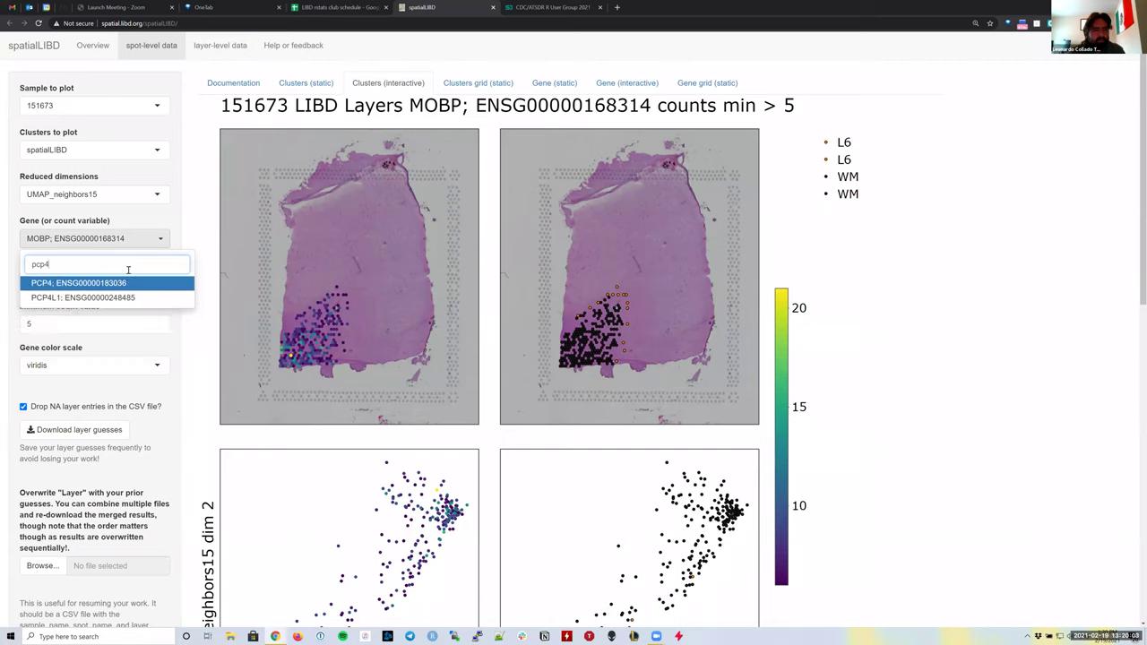
key(Return)
click(76, 280)
click(68, 314)
double_click(63, 322)
text(0)
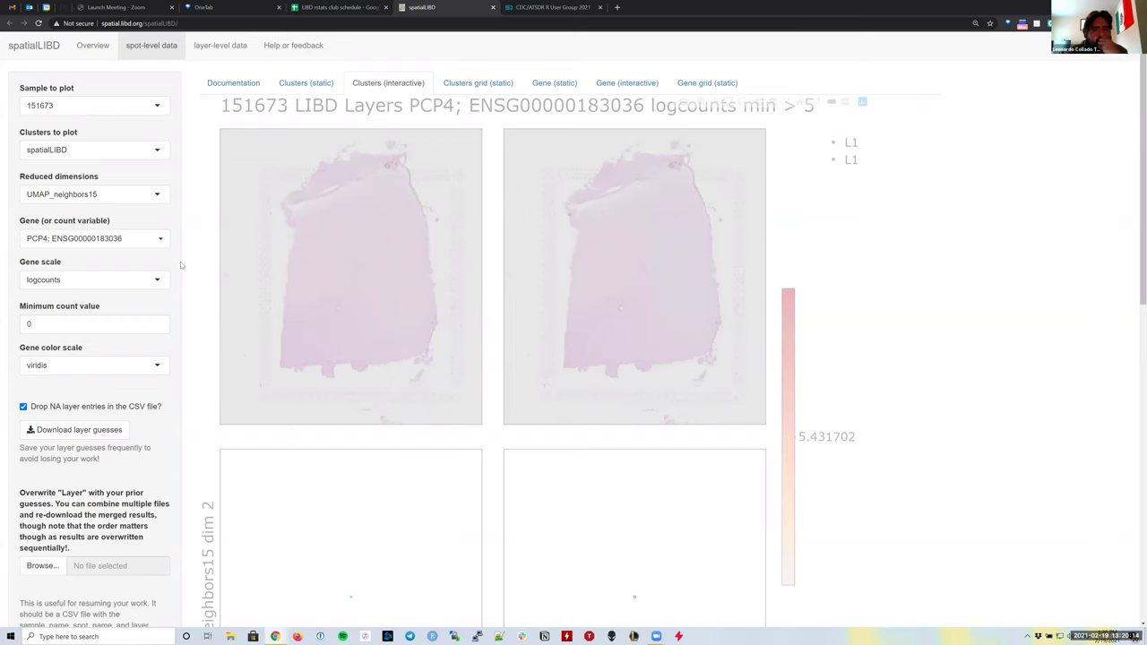
Compare PCP4 expression with the spatialLIBD layers in the tissue and UMAP plots of sample 151673.
scroll(501, 452, down, 1)
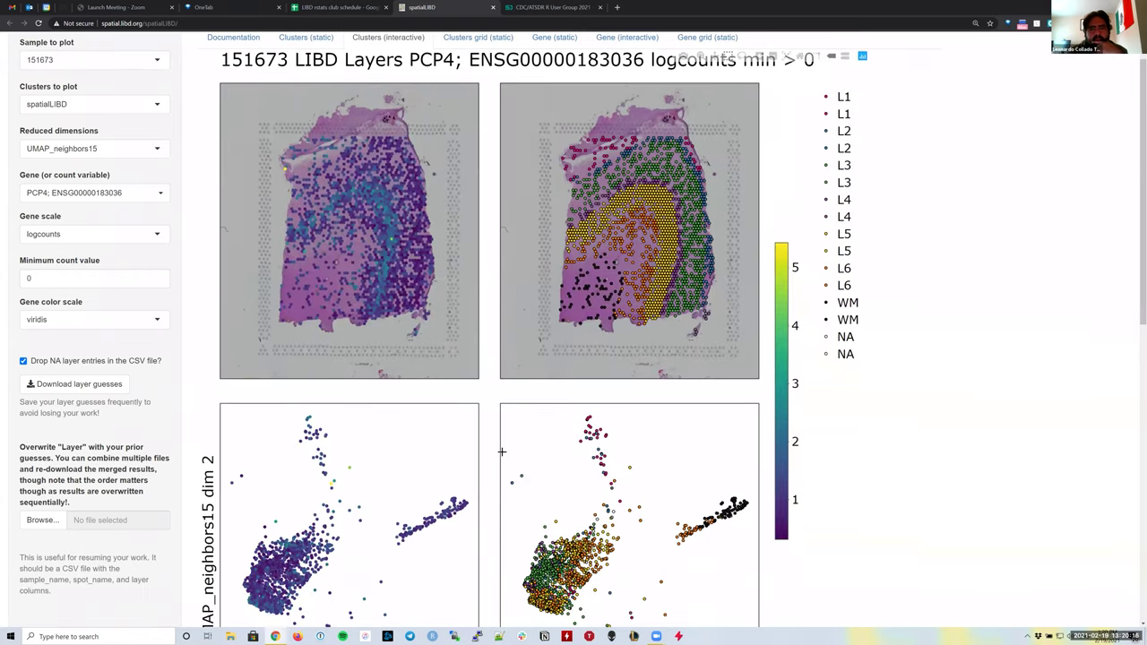
scroll(502, 452, down, 2)
scroll(502, 452, up, 3)
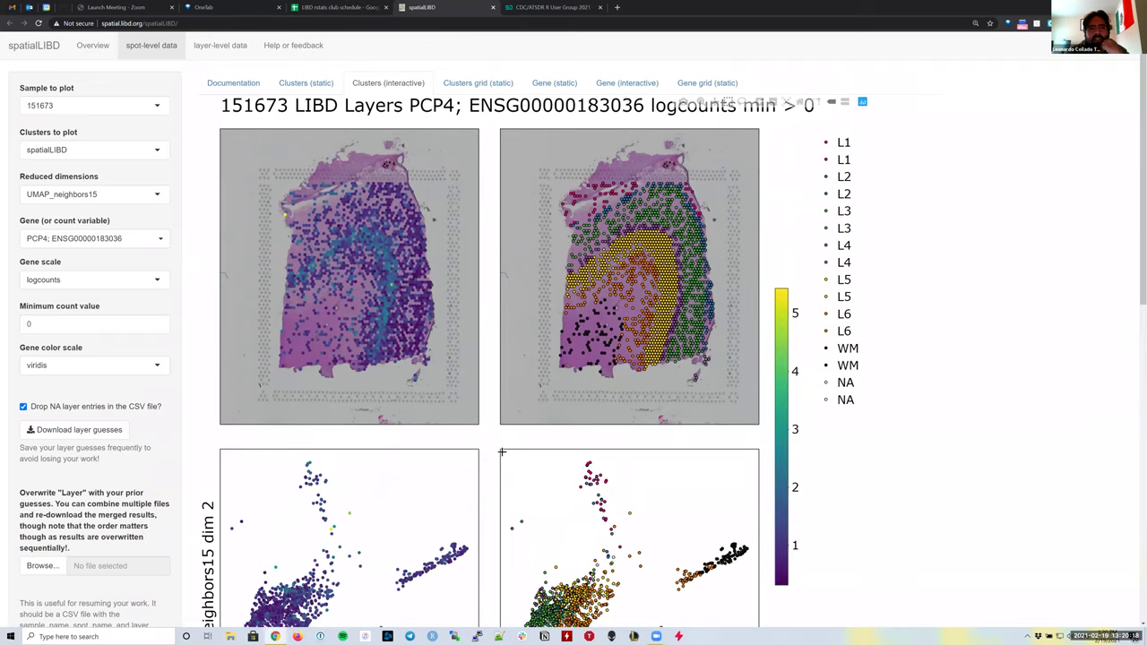
scroll(502, 451, down, 2)
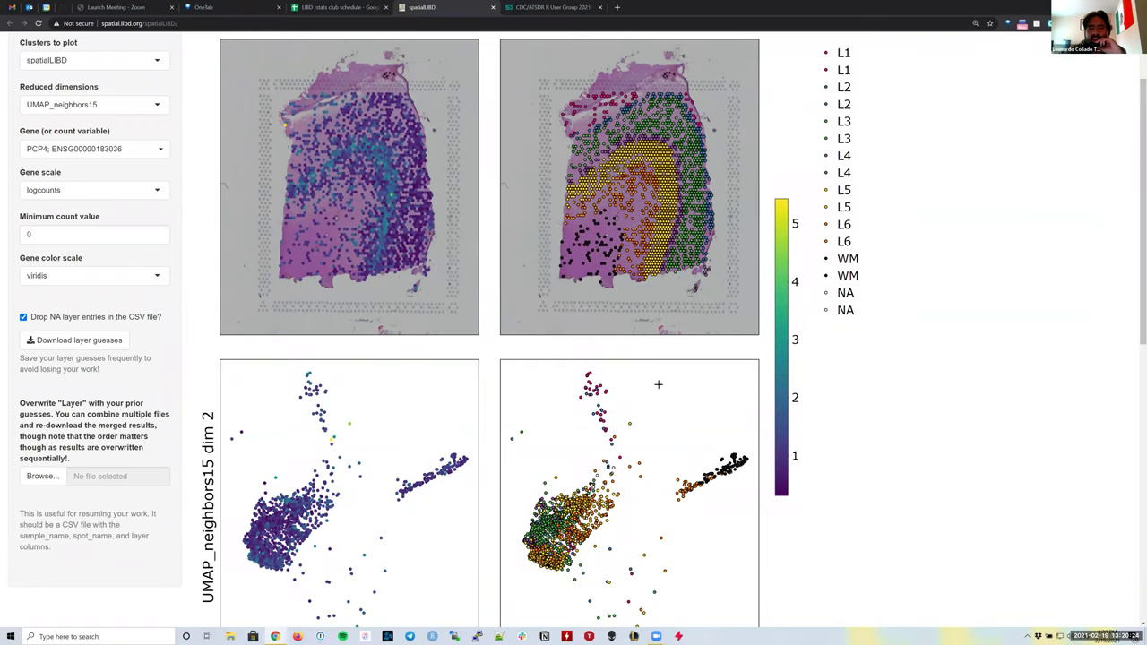
scroll(394, 260, up, 1)
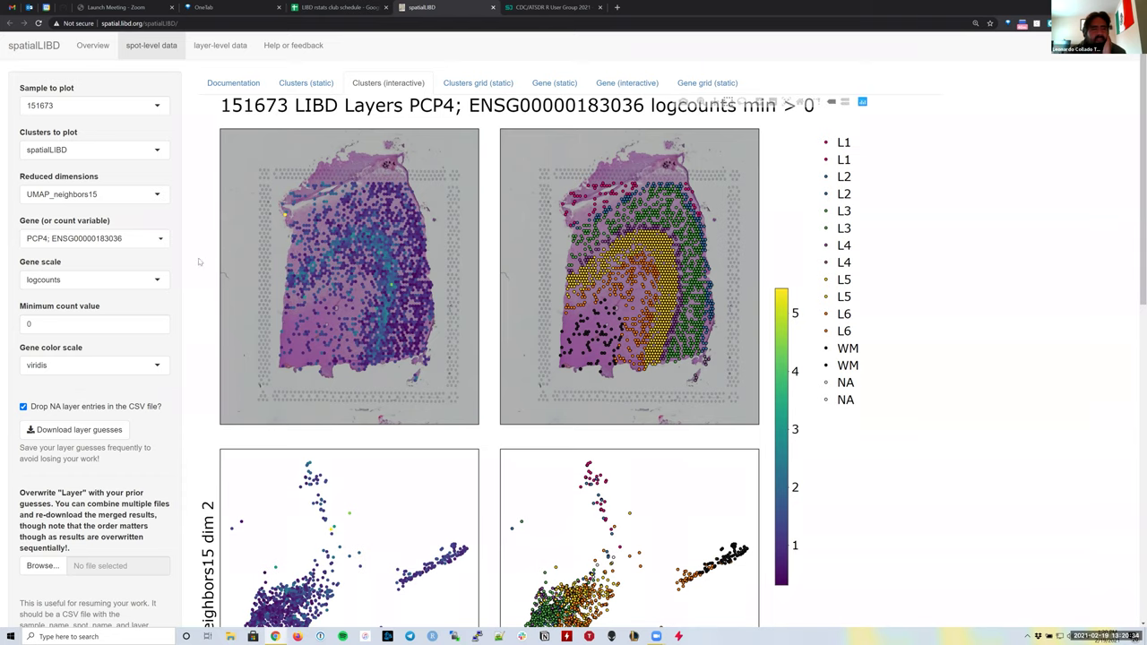
scroll(188, 242, down, 1)
scroll(31, 152, down, 2)
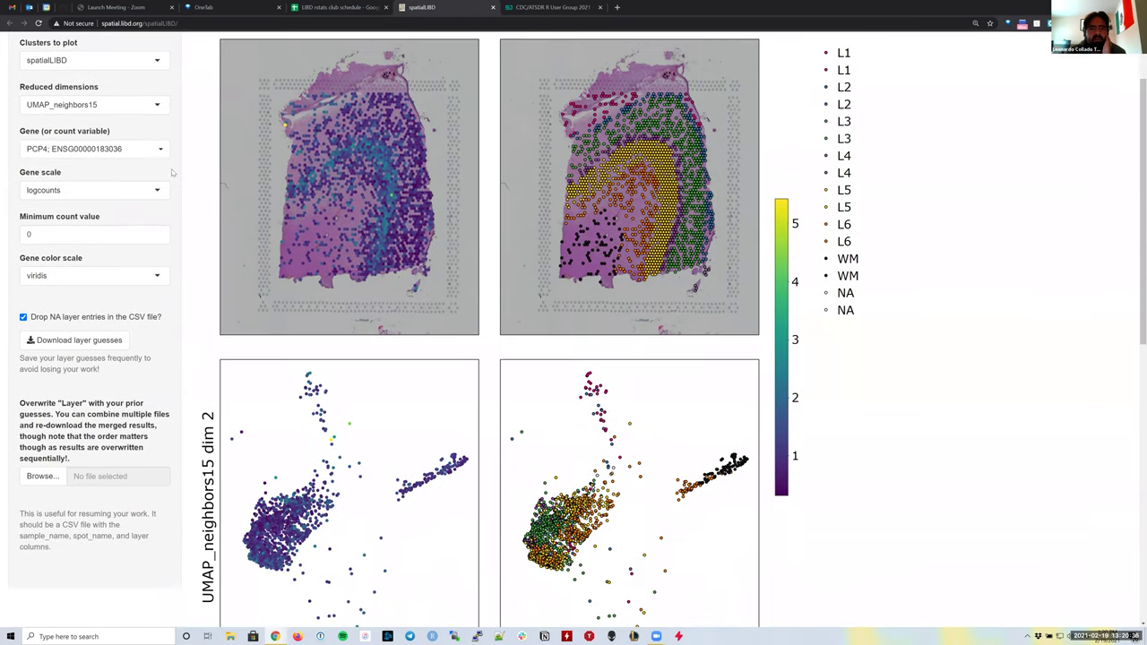
scroll(566, 204, up, 3)
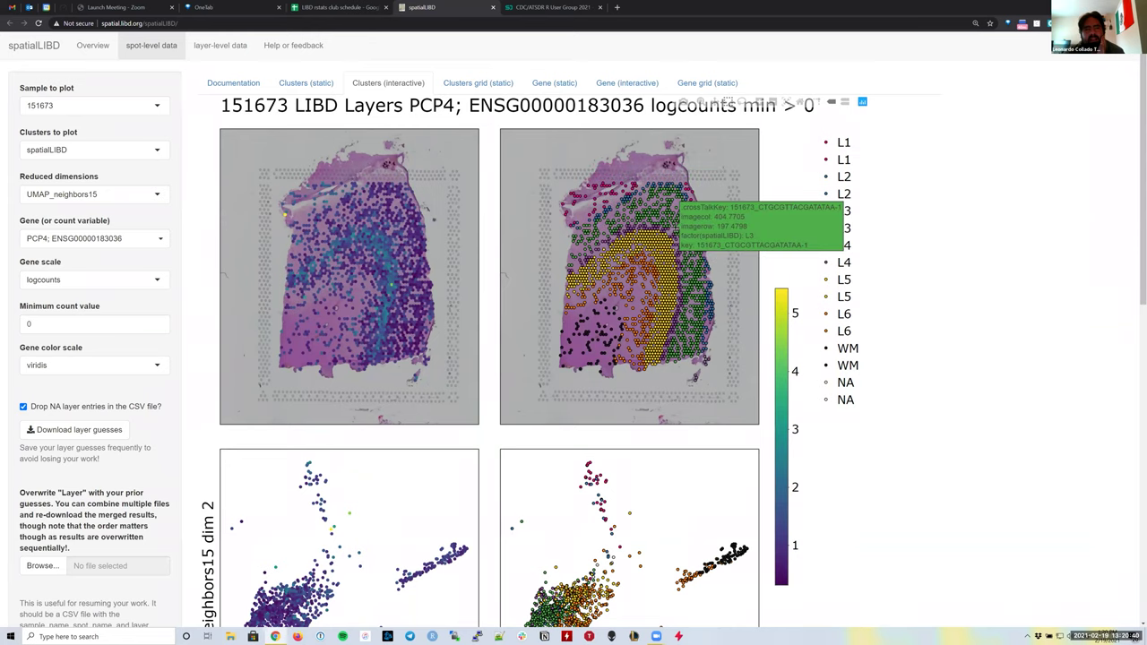
Check the available clusters to plot and inspect the UMAP_neighbors15 plots down to the layer label options.
click(72, 151)
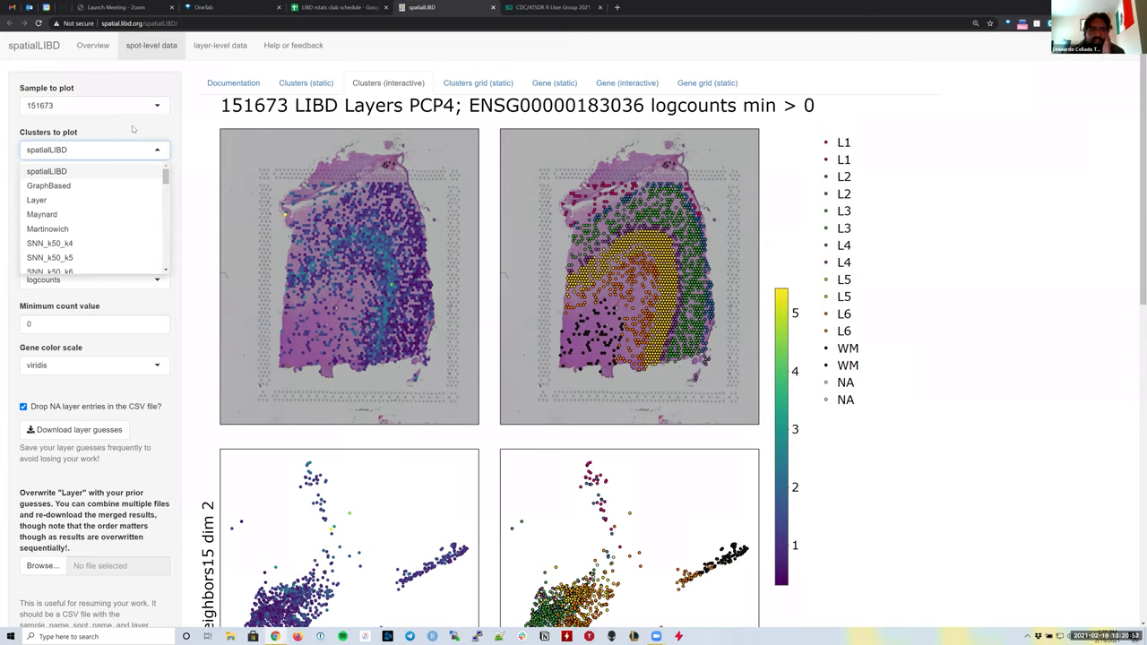
click(132, 129)
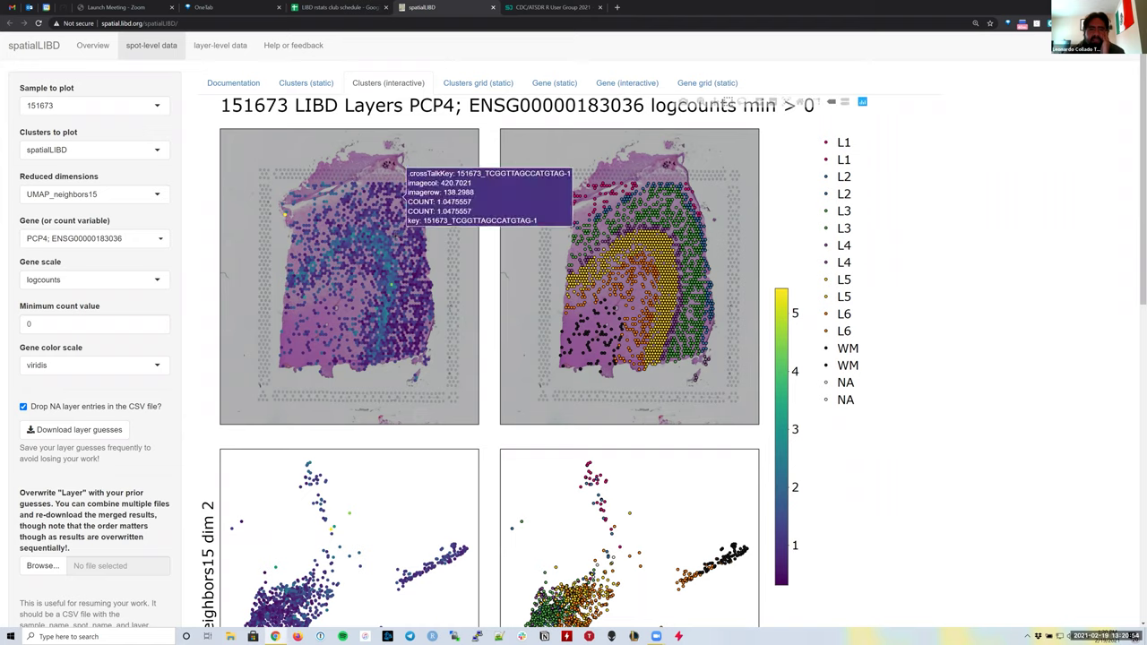
scroll(478, 313, down, 2)
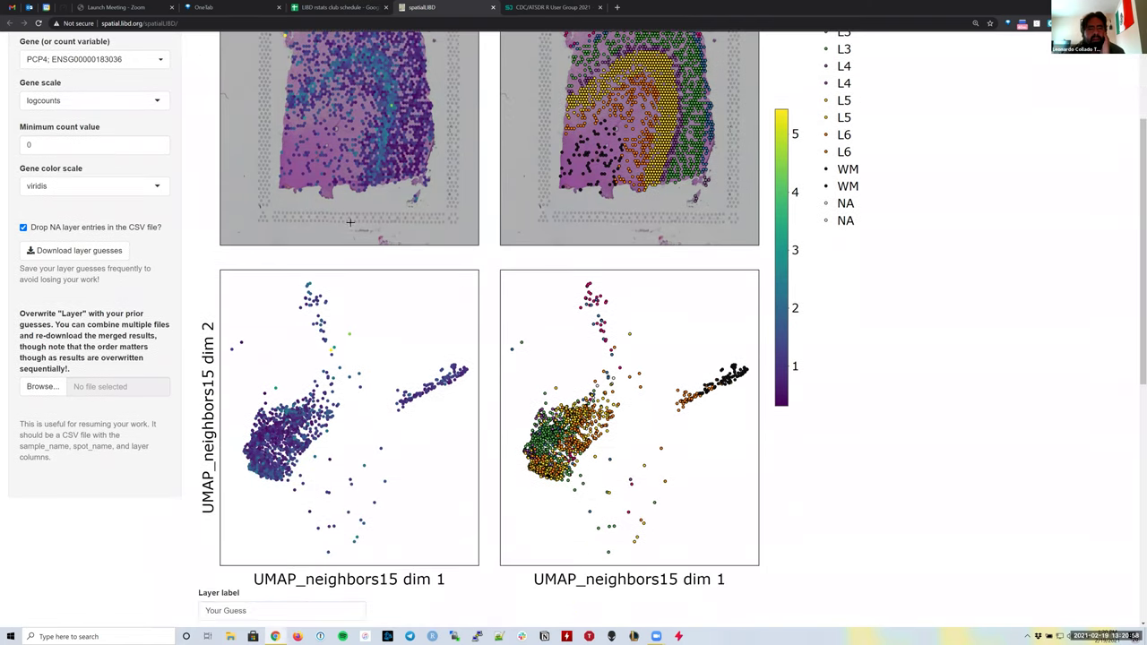
scroll(541, 240, up, 2)
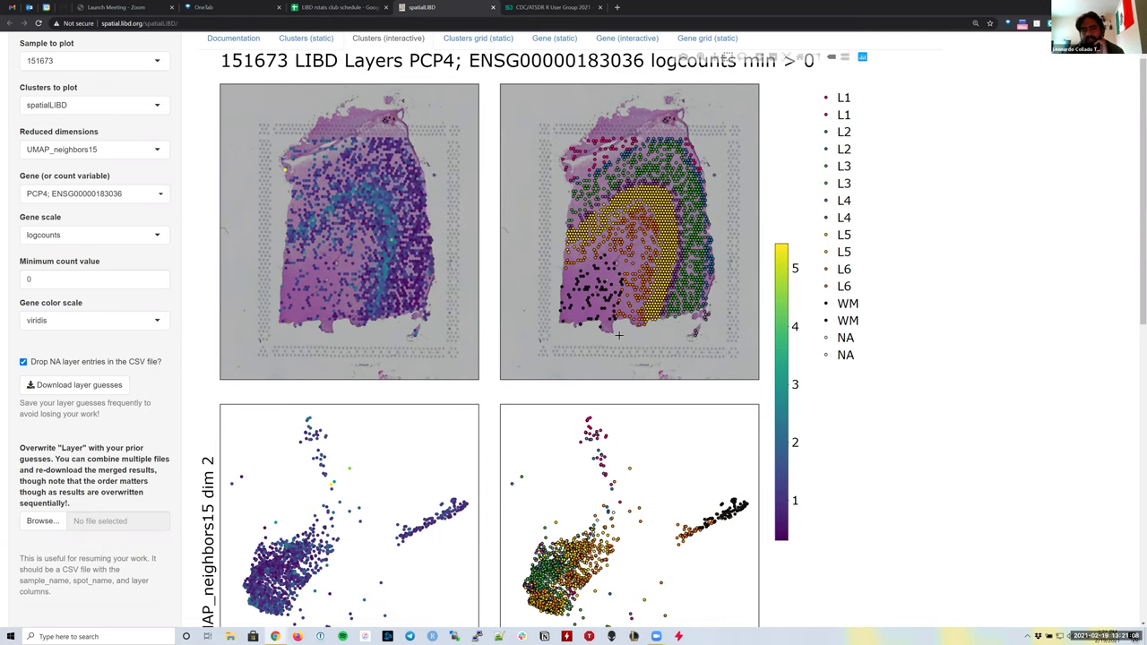
scroll(616, 337, down, 2)
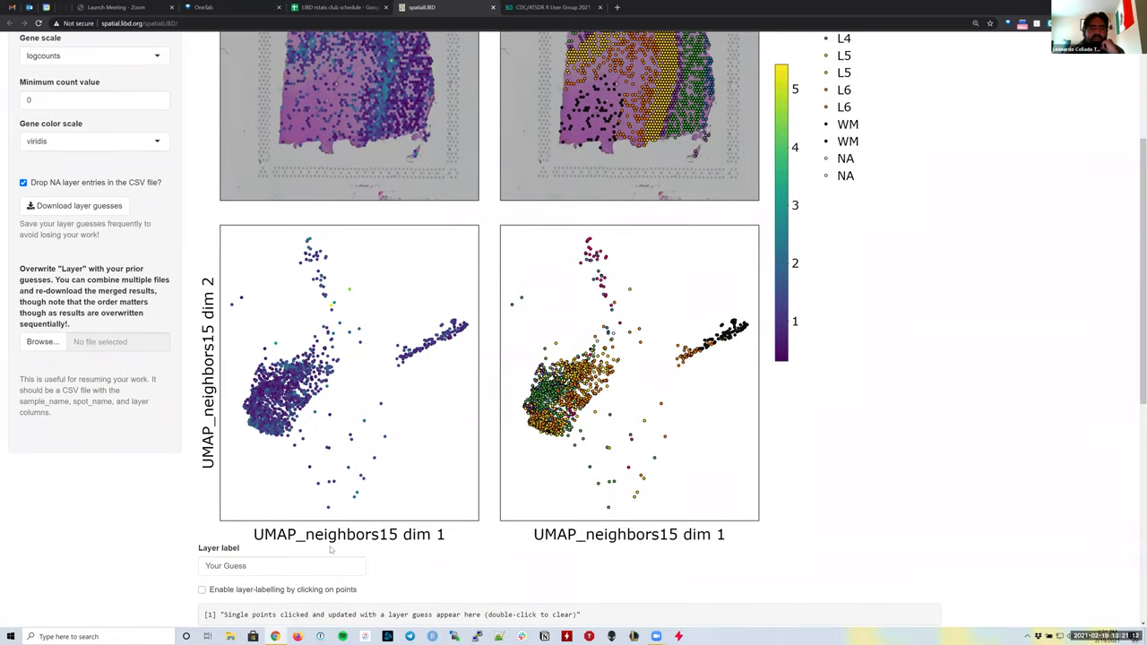
scroll(162, 380, up, 3)
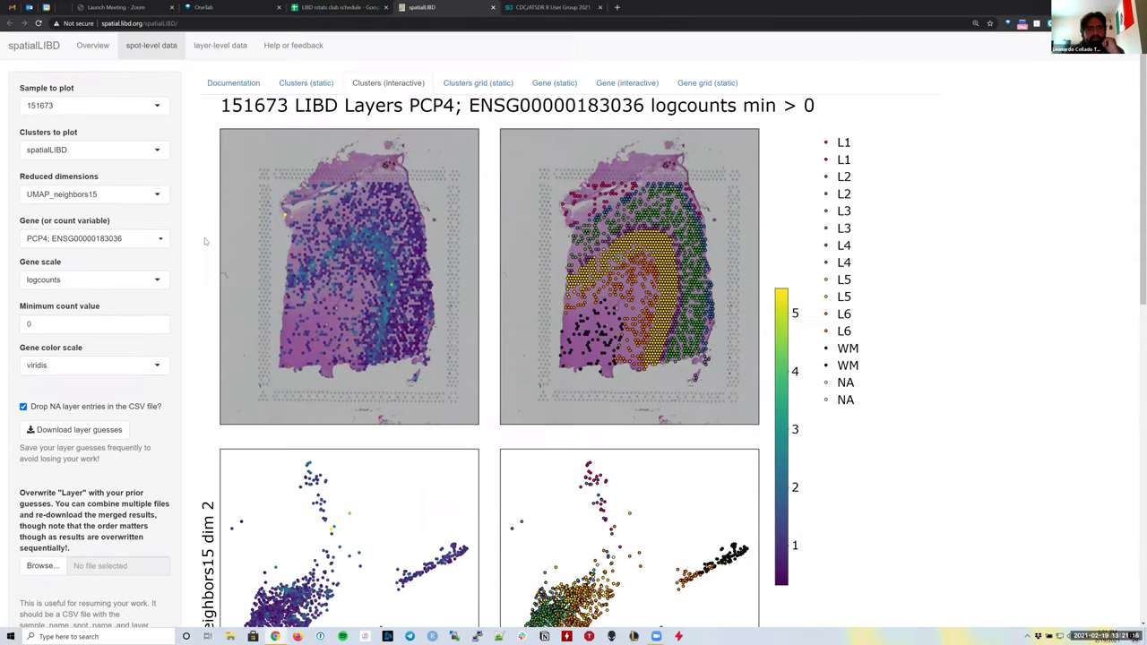
Try to change the reduced dimensions to PCA and to TSNE_perplexity20 for the interactive clusters plot.
scroll(121, 146, down, 1)
click(140, 102)
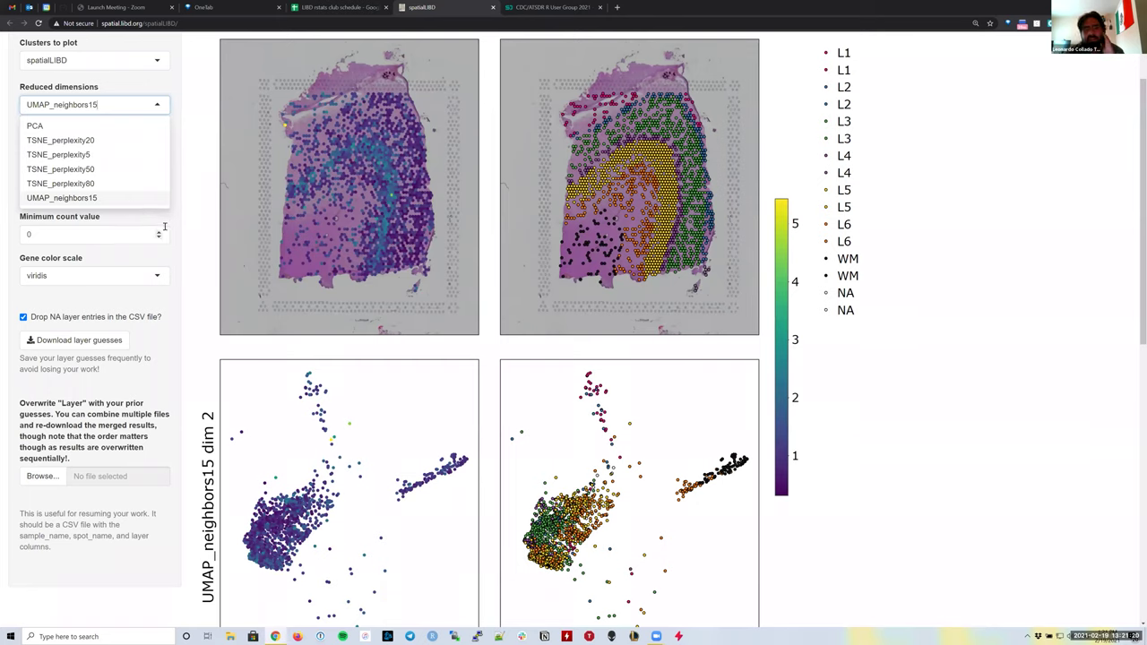
click(137, 127)
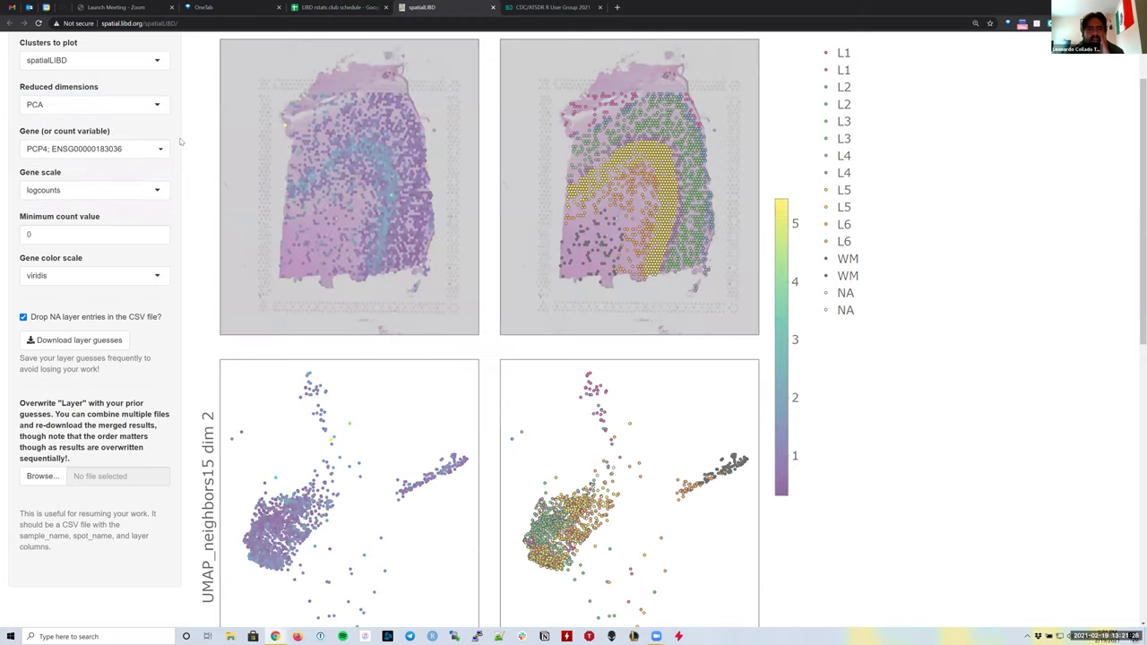
scroll(174, 160, up, 2)
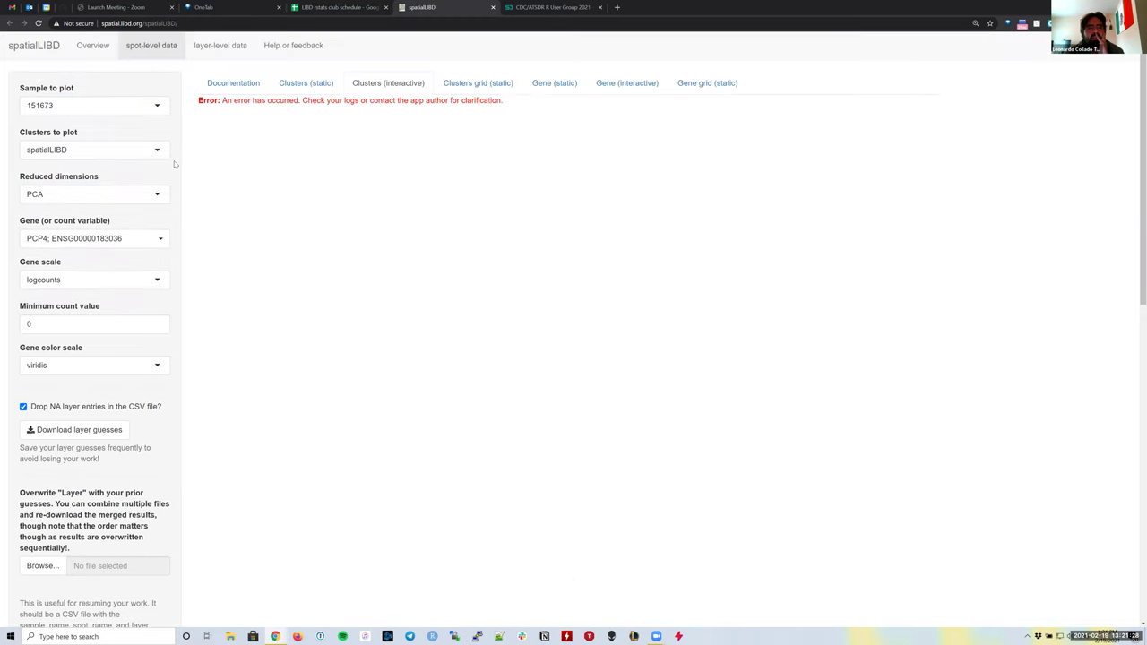
click(132, 199)
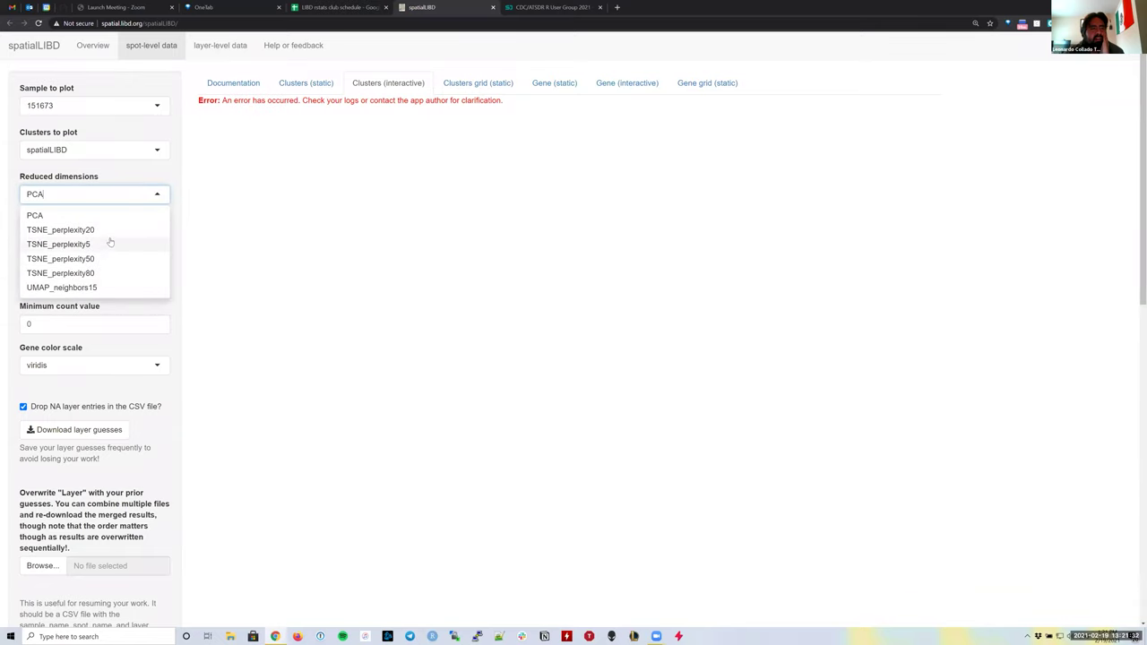
click(118, 229)
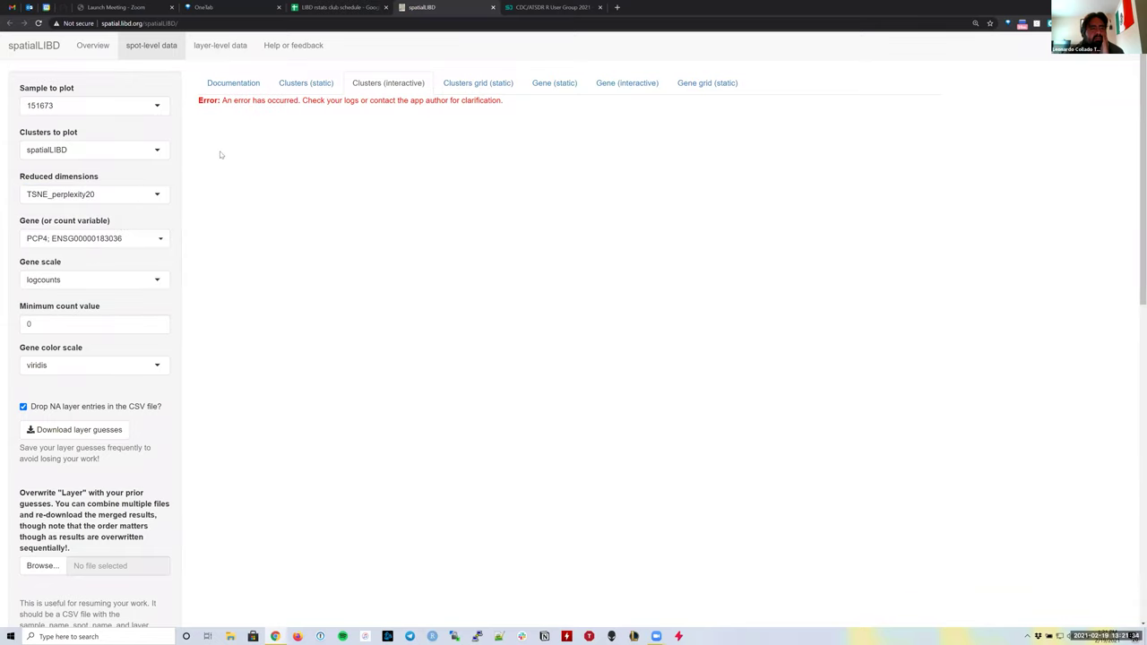
Reload the spatialLIBD site and reopen the interactive clusters plot of the spot-level data.
click(217, 23)
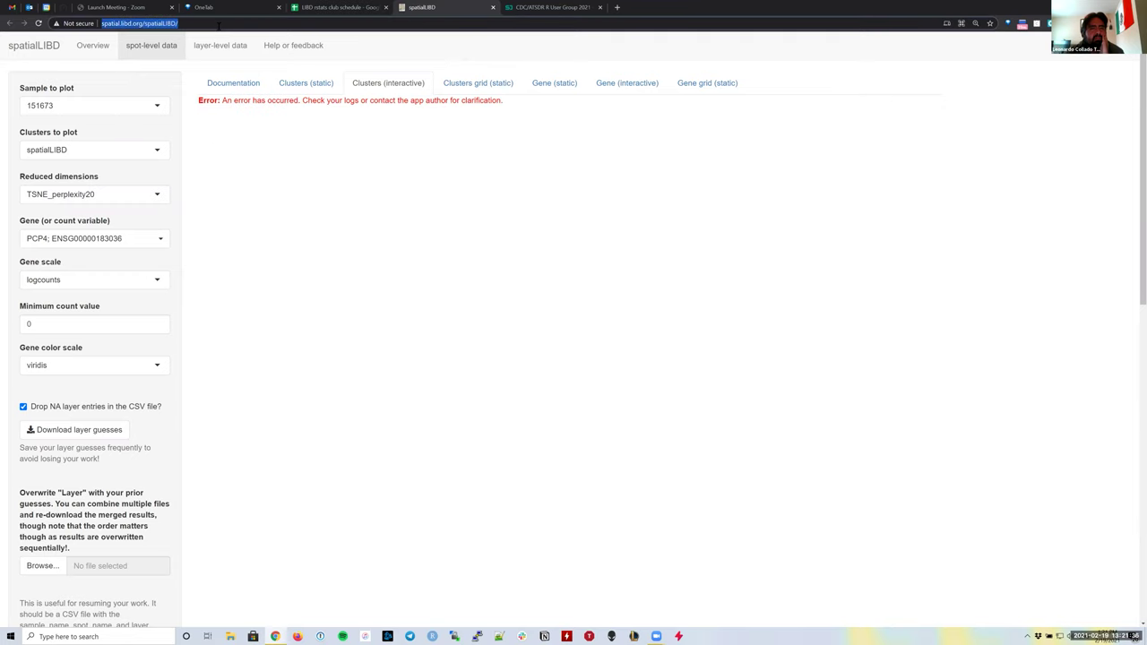
key(Return)
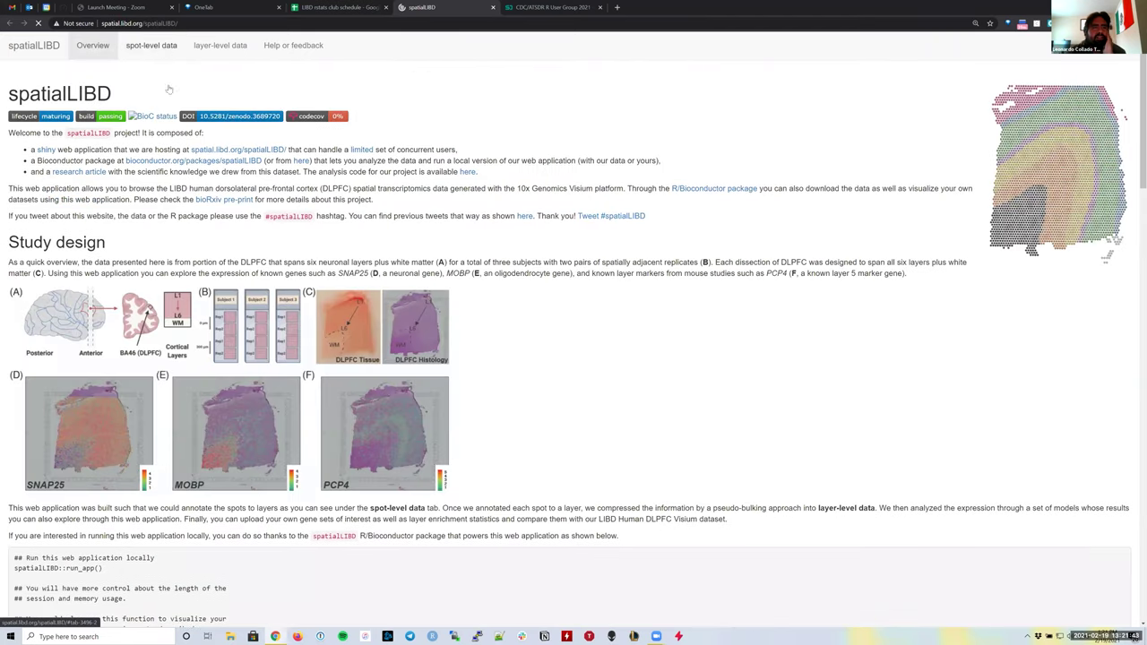
click(149, 47)
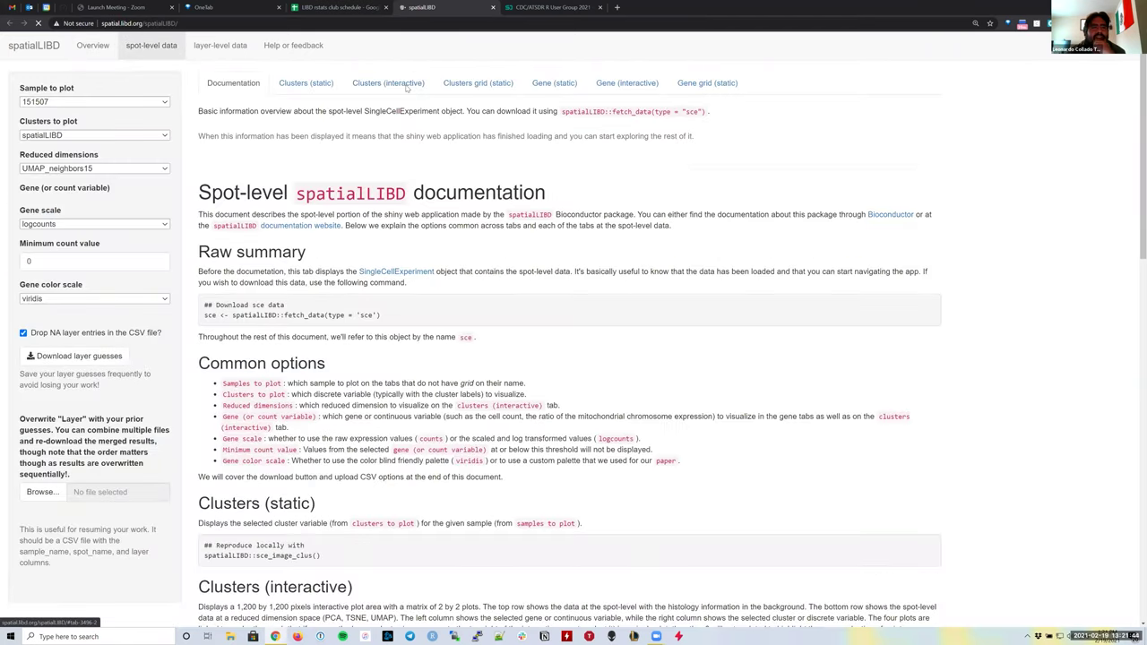
click(403, 84)
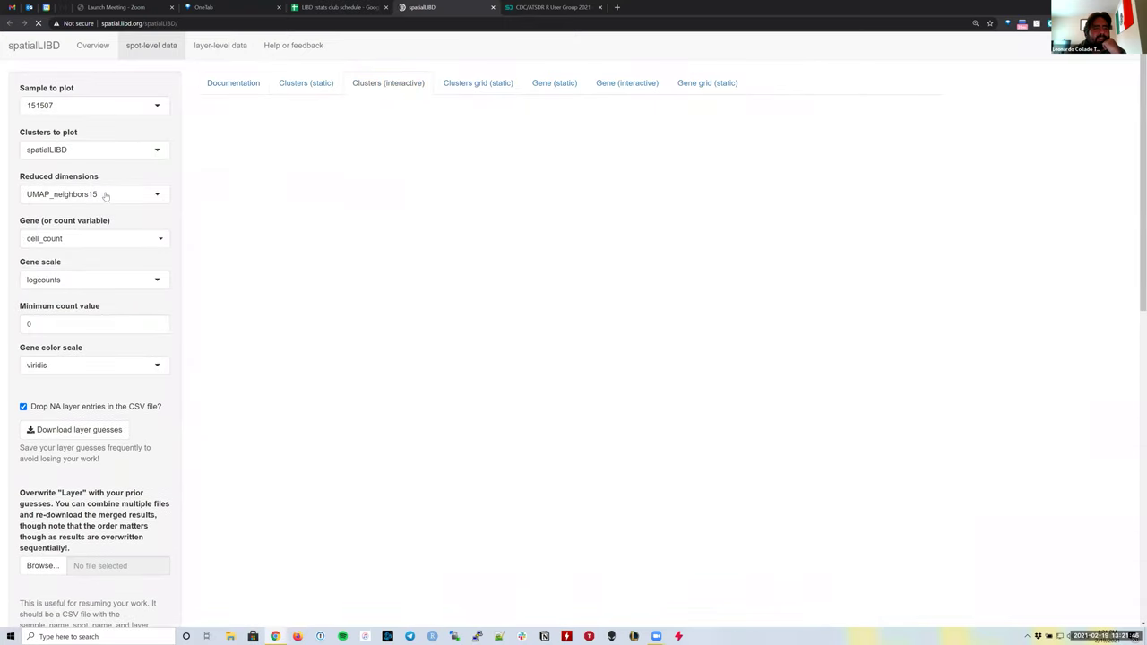
click(119, 243)
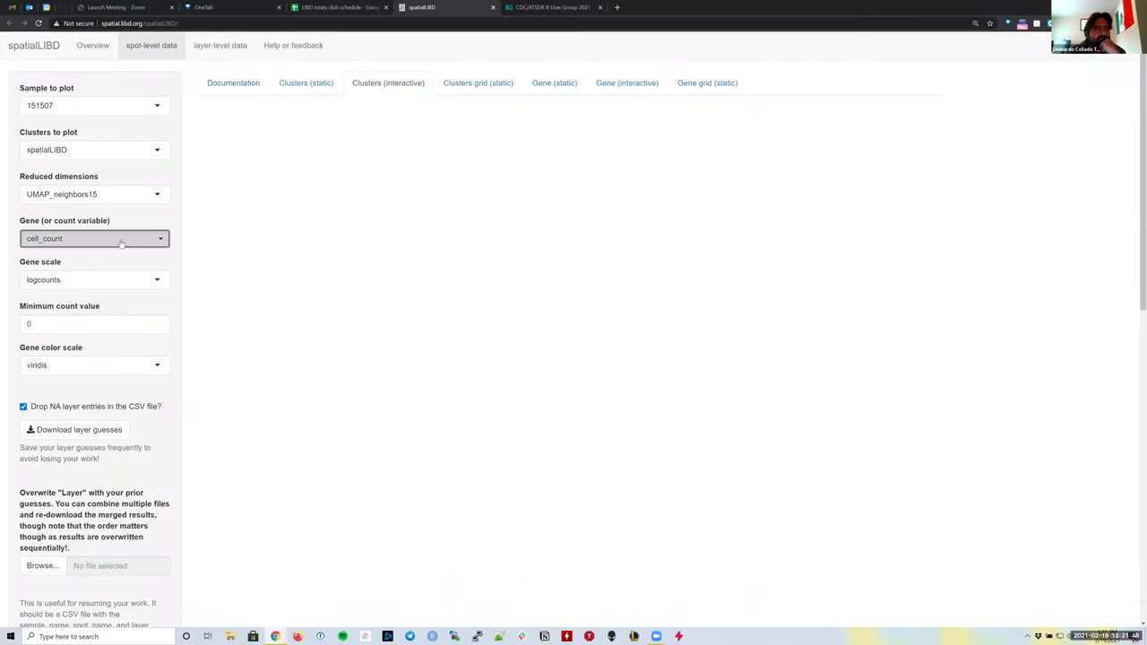
text(pcp)
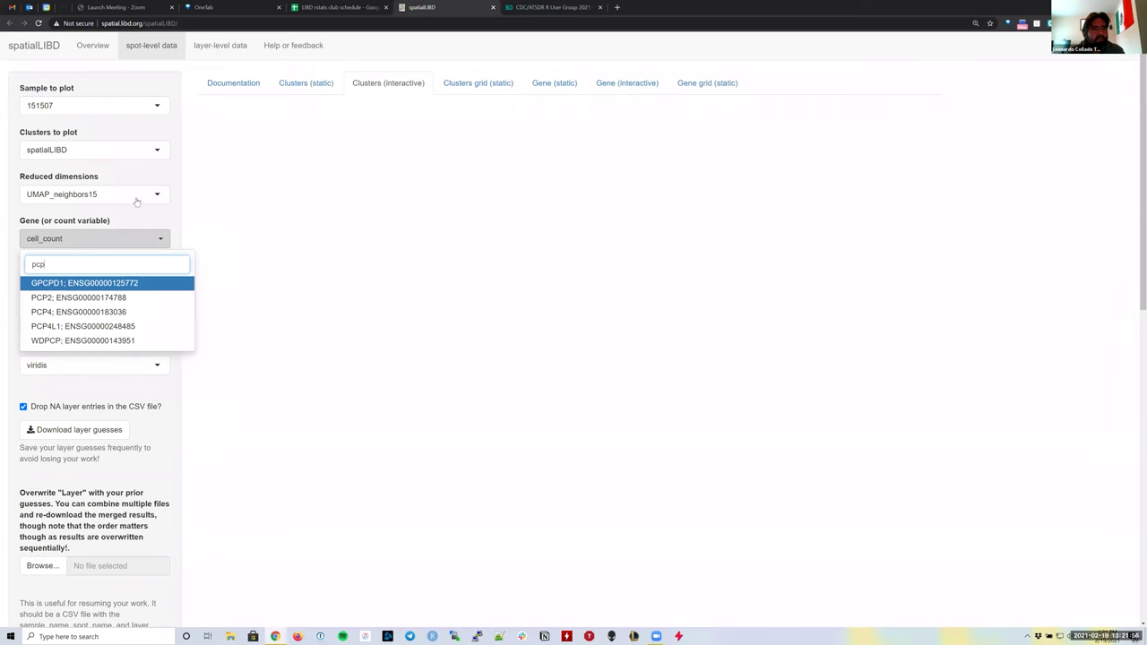
key(Down)
key(Down)
key(Return)
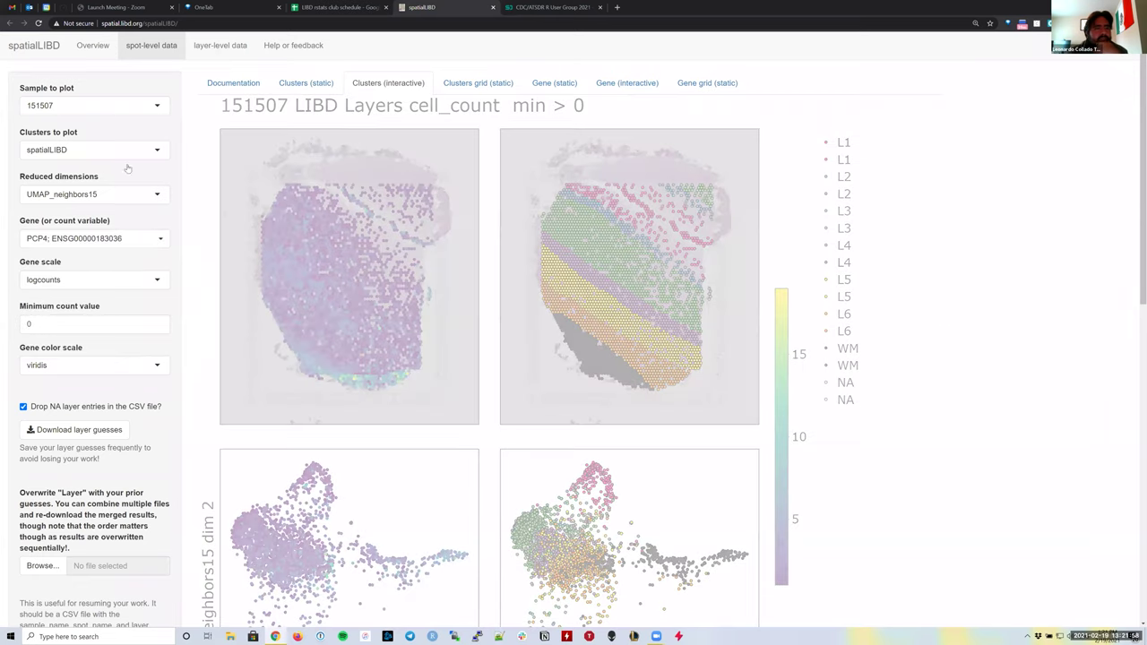
click(146, 197)
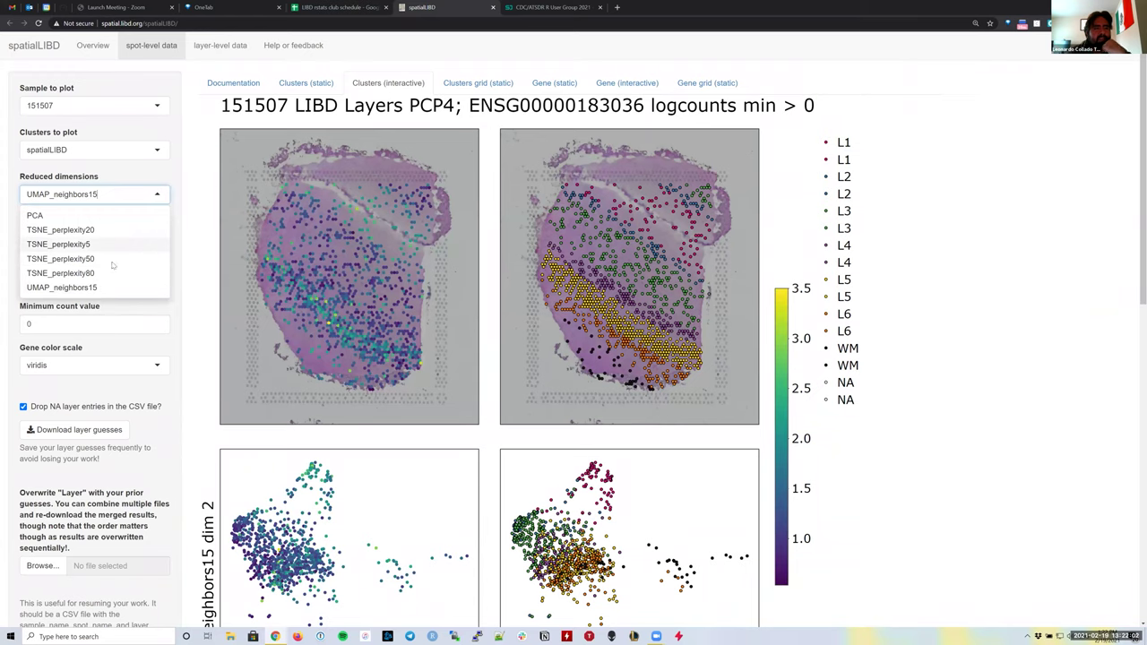
click(108, 259)
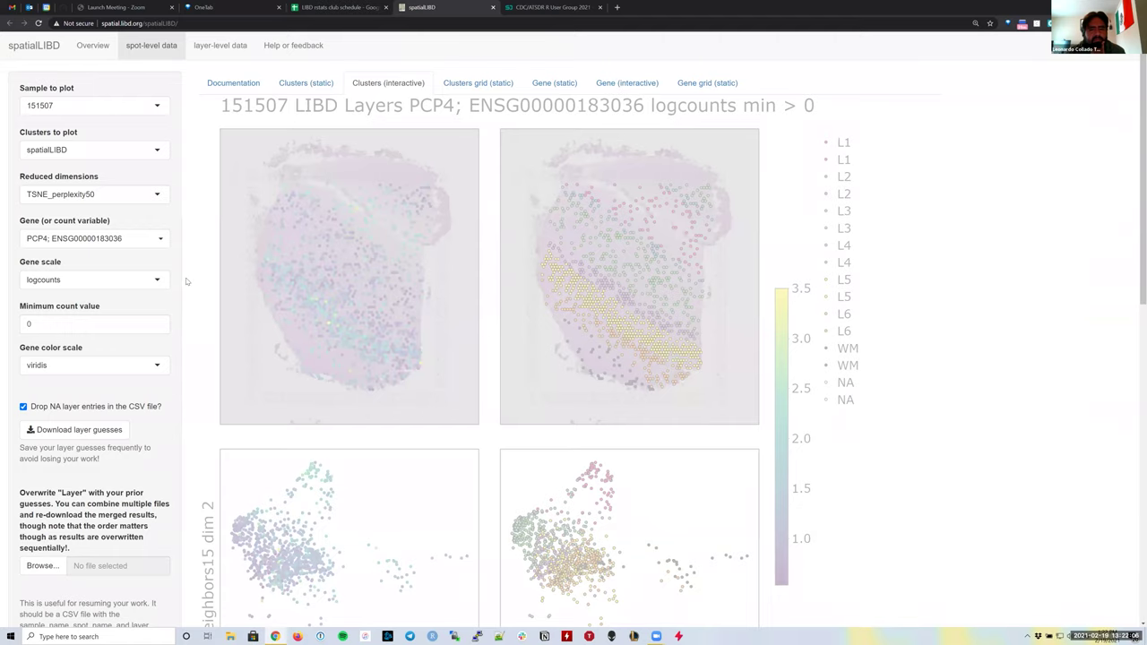
Select the narrow strip of spots at the low end of dimension 1 in the t-SNE cluster plot and examine them on the tissue images.
scroll(187, 281, down, 2)
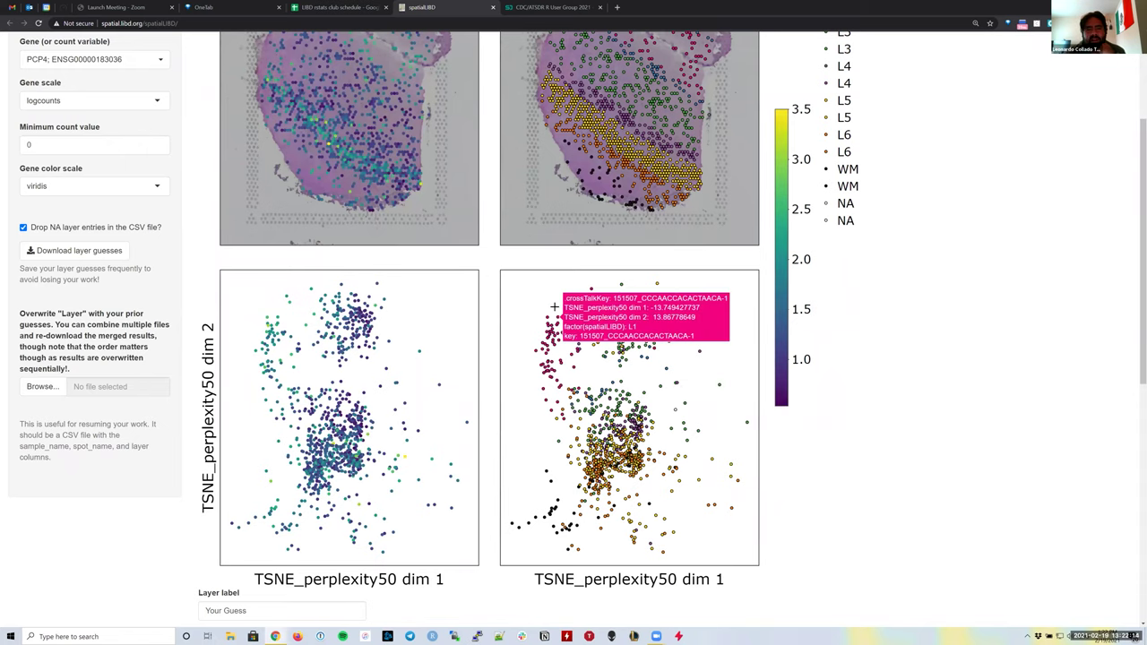
drag(554, 307, 541, 309)
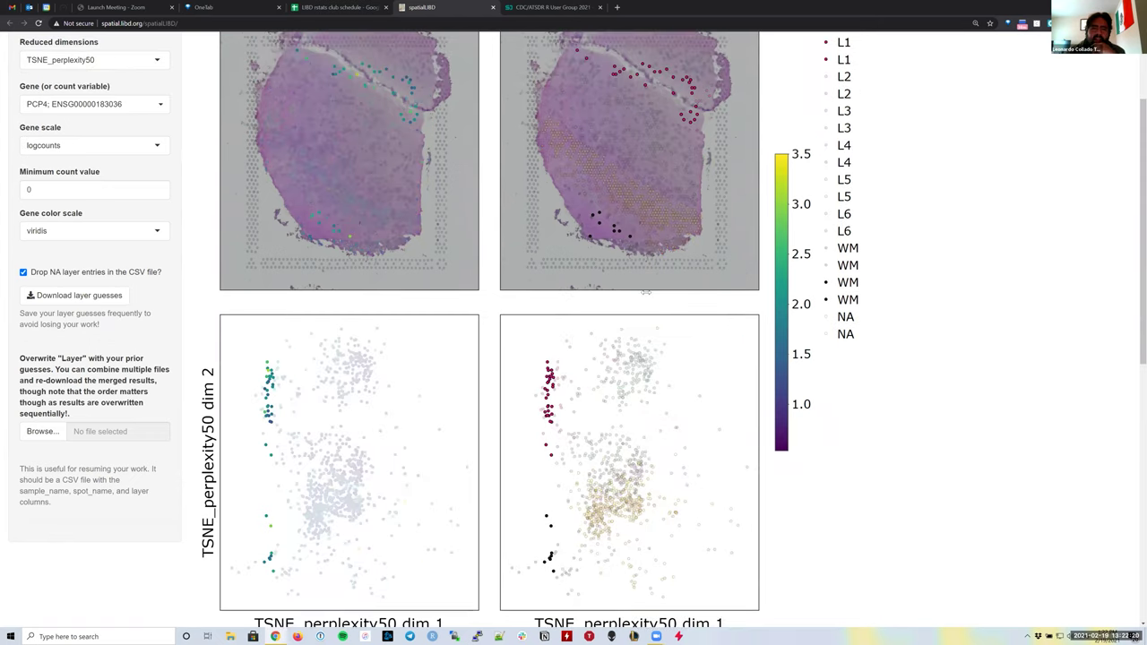
scroll(565, 375, down, 1)
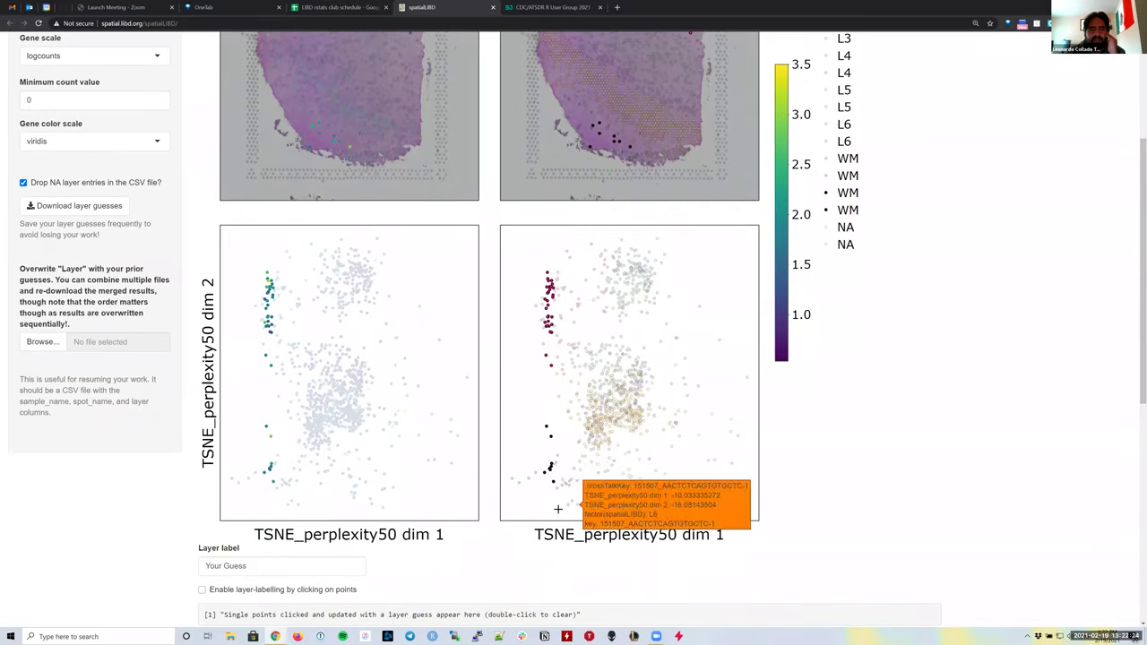
scroll(555, 454, up, 2)
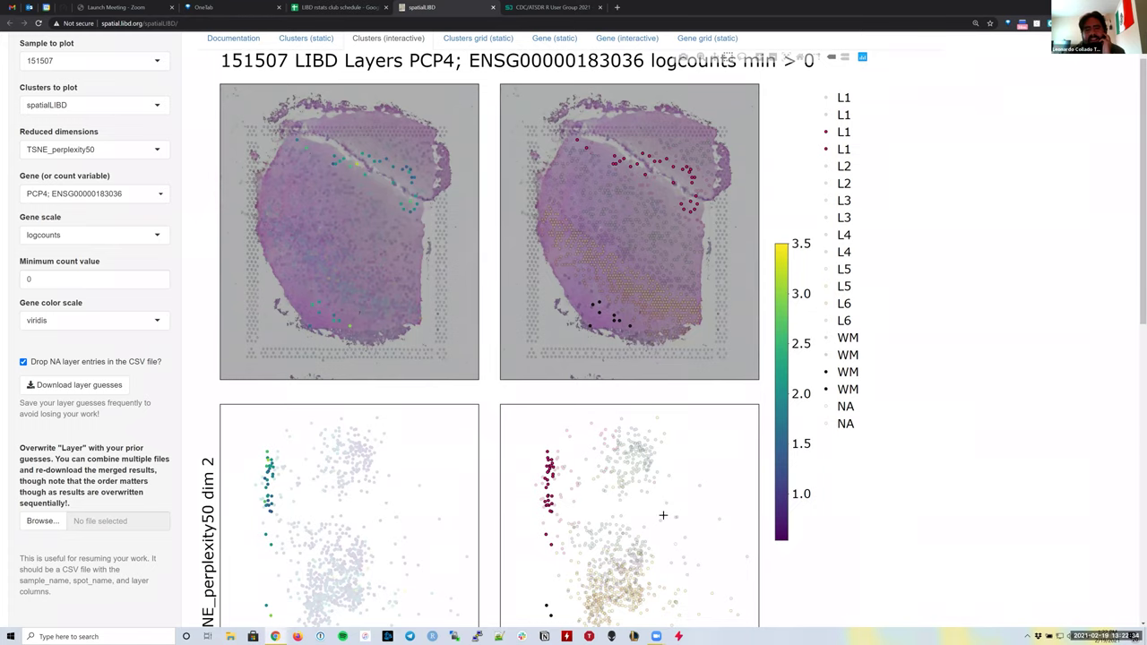
scroll(663, 515, down, 2)
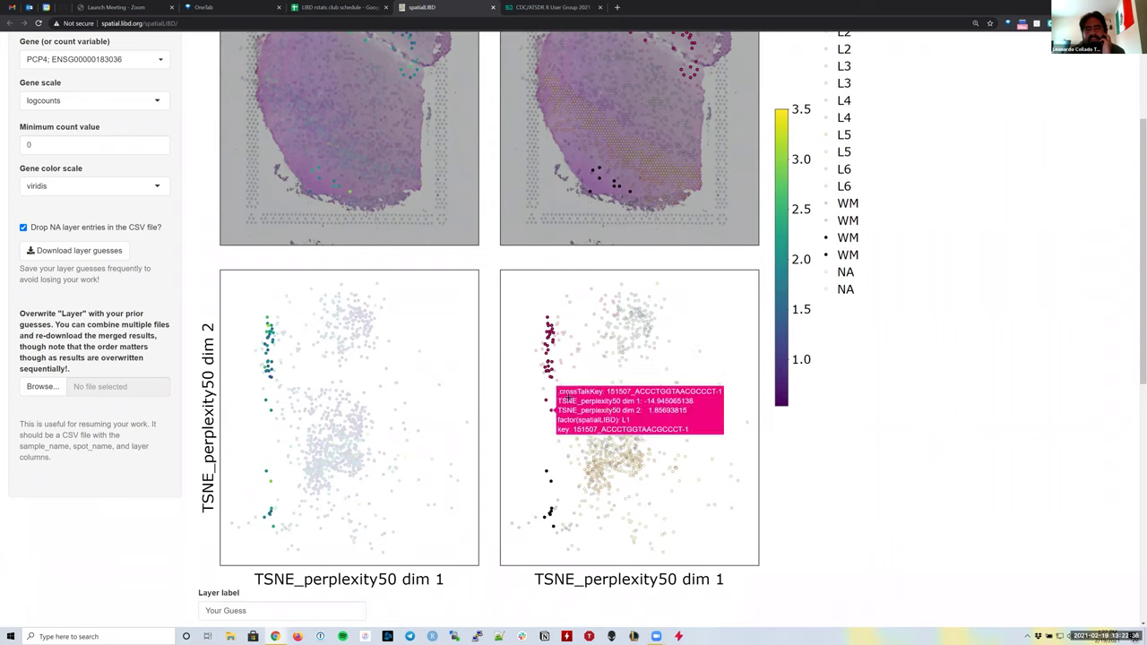
scroll(702, 92, up, 1)
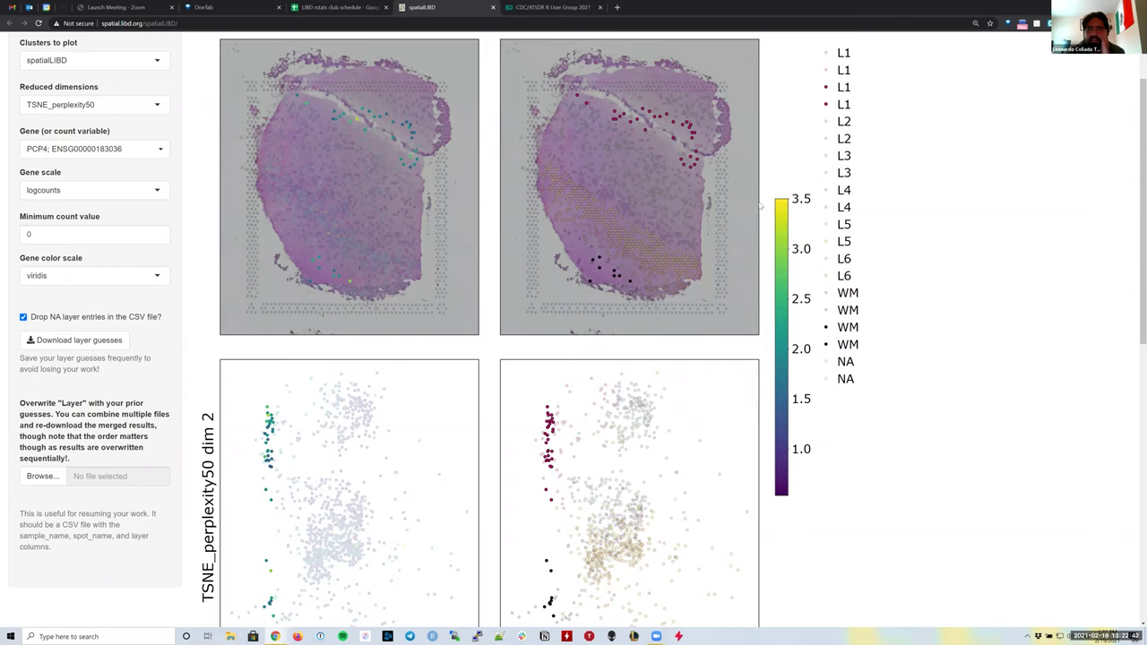
Compare the selected L1 and WM spots across the tissue images and the TSNE_perplexity50 plots.
scroll(757, 205, up, 1)
scroll(758, 206, up, 1)
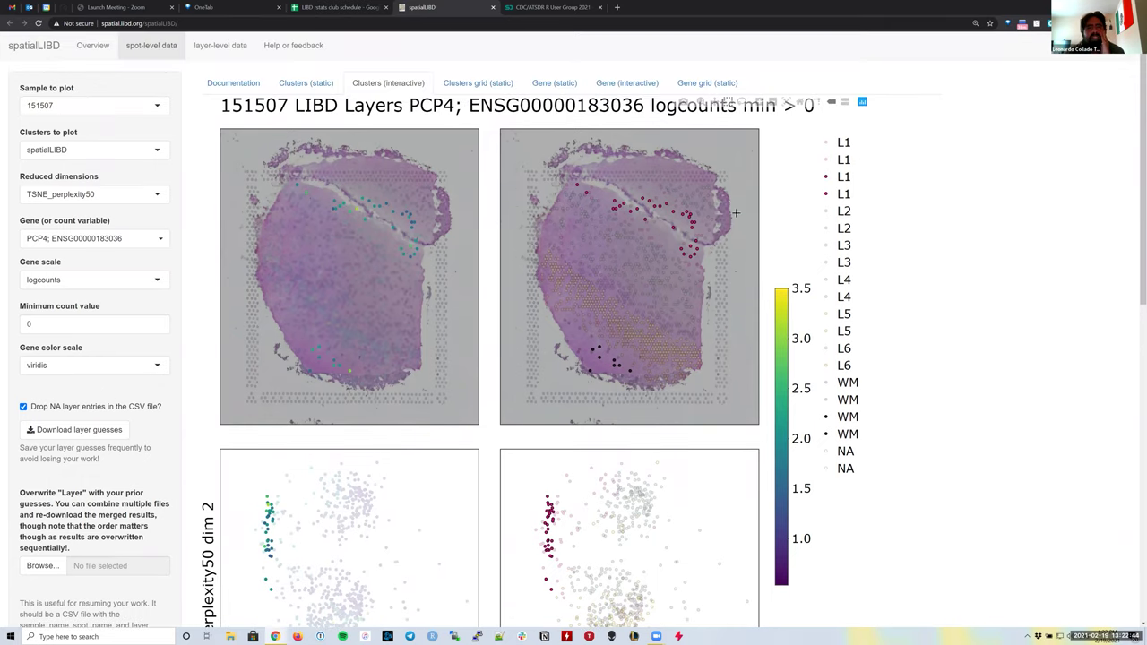
scroll(705, 341, down, 2)
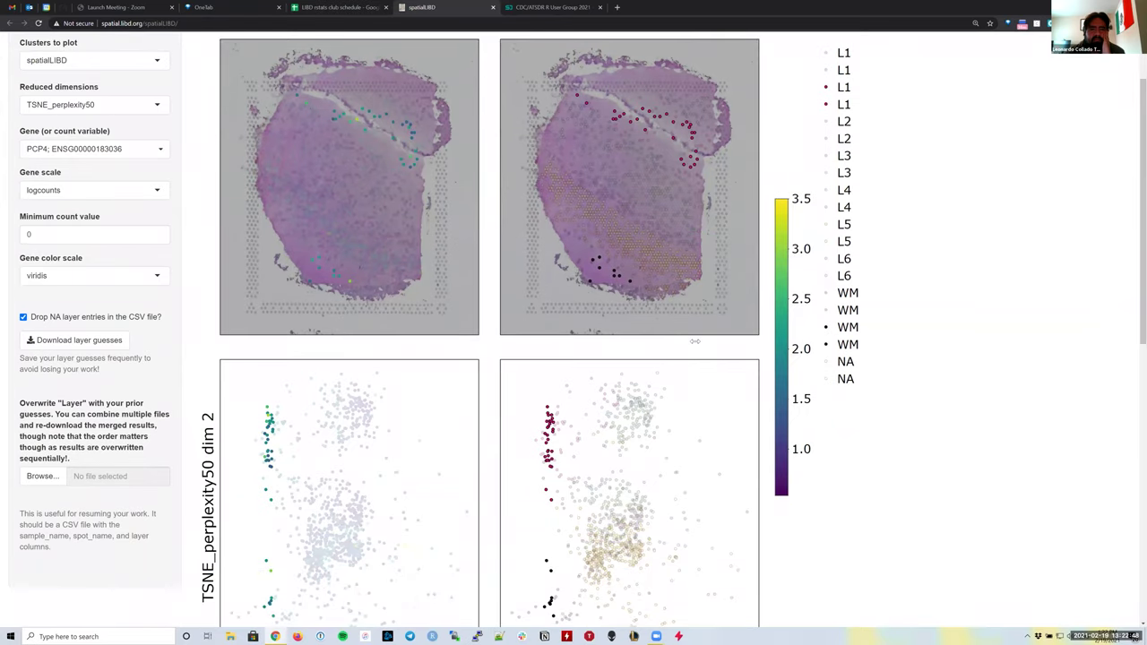
scroll(694, 340, up, 2)
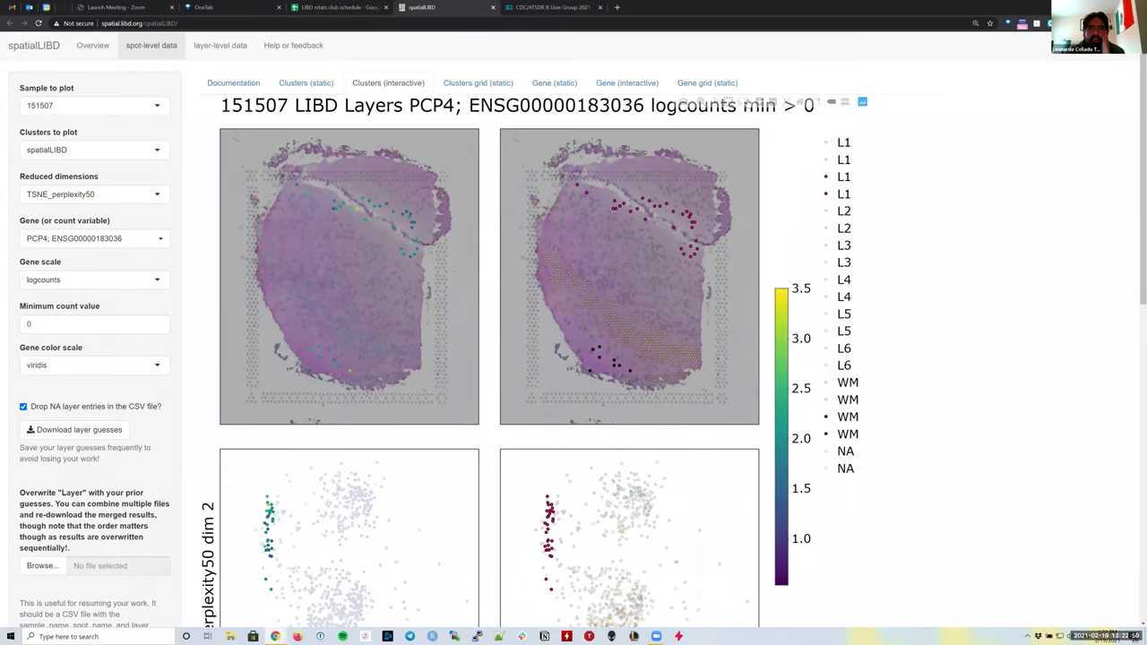
click(741, 102)
scroll(690, 472, down, 2)
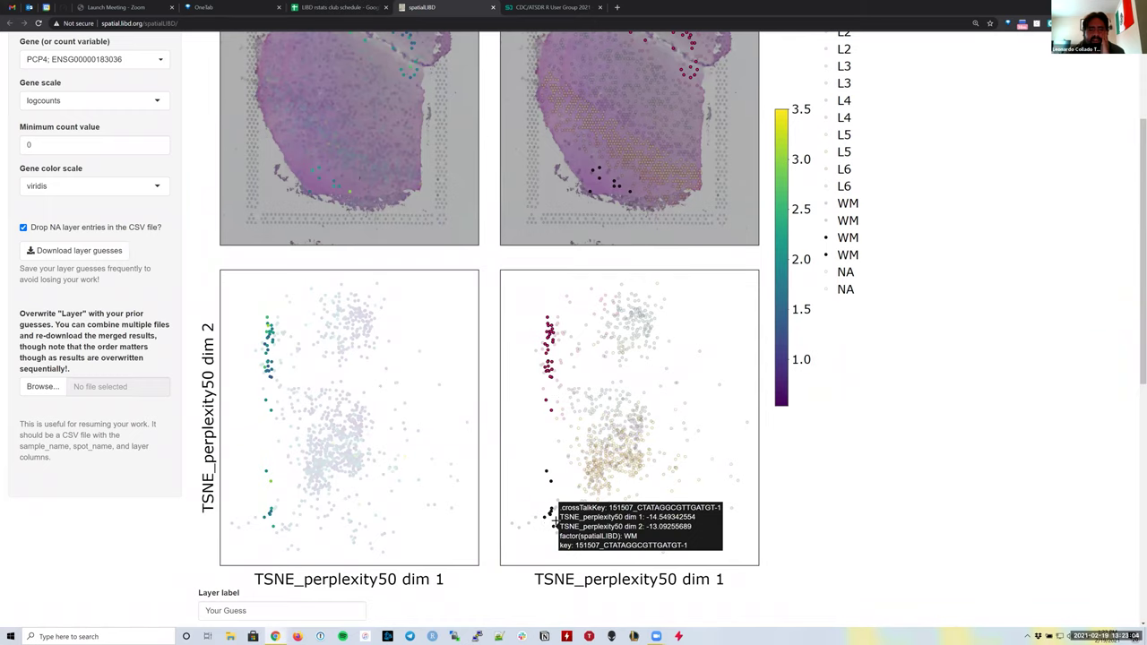
right_click(574, 263)
key(Escape)
scroll(604, 397, up, 1)
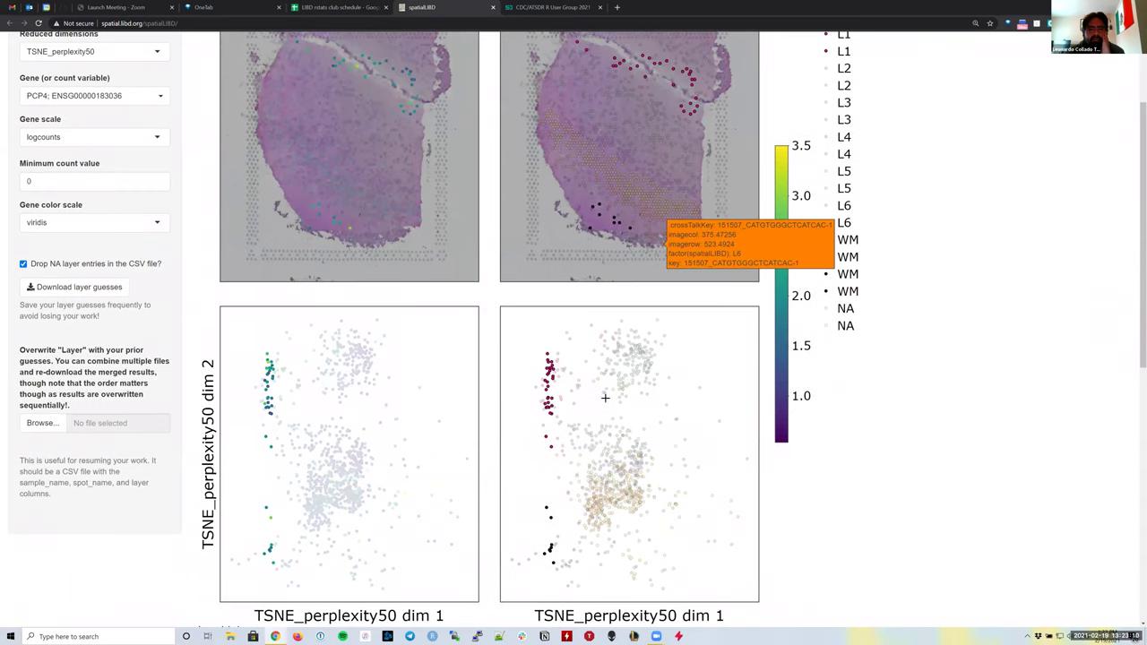
scroll(605, 397, up, 3)
scroll(555, 363, down, 4)
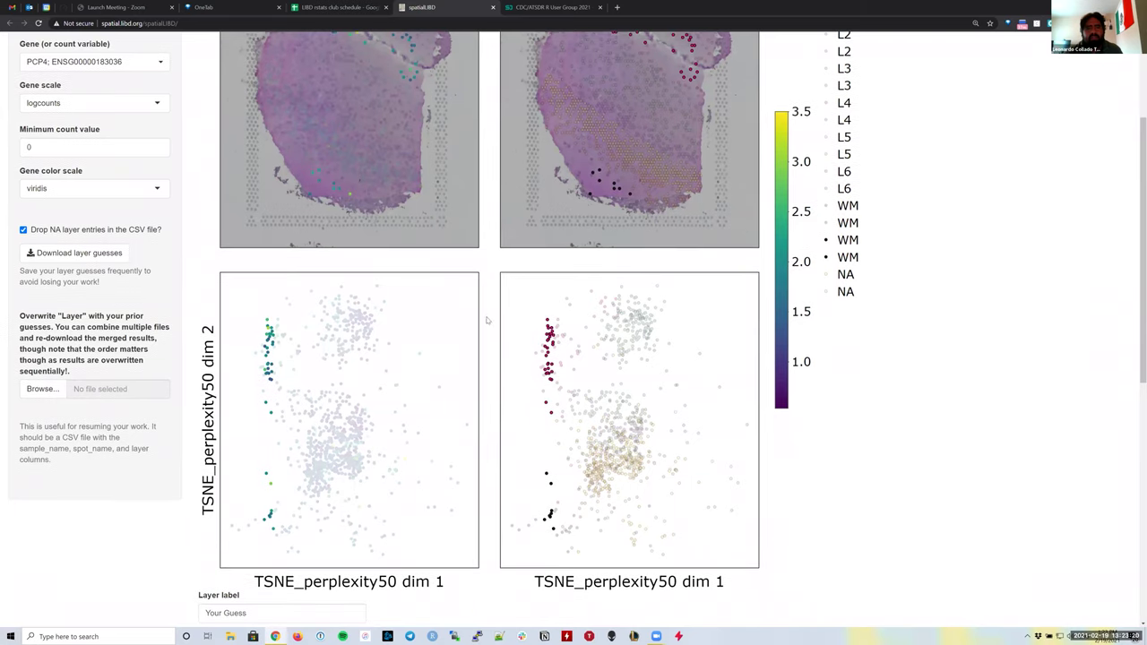
scroll(486, 320, up, 2)
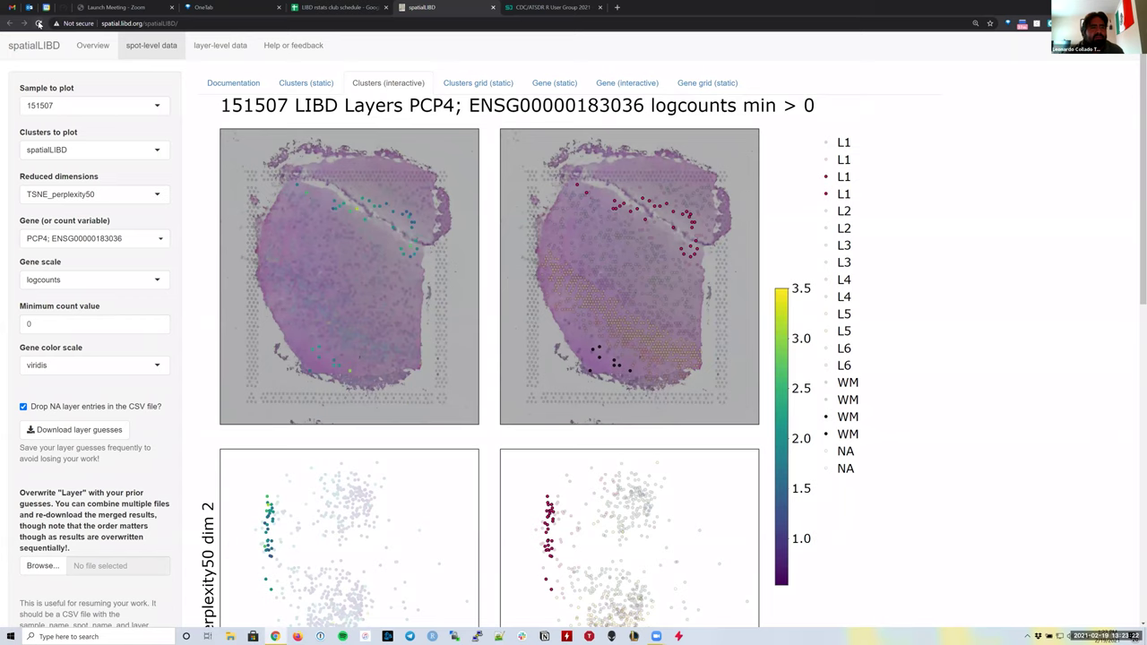
key(F5)
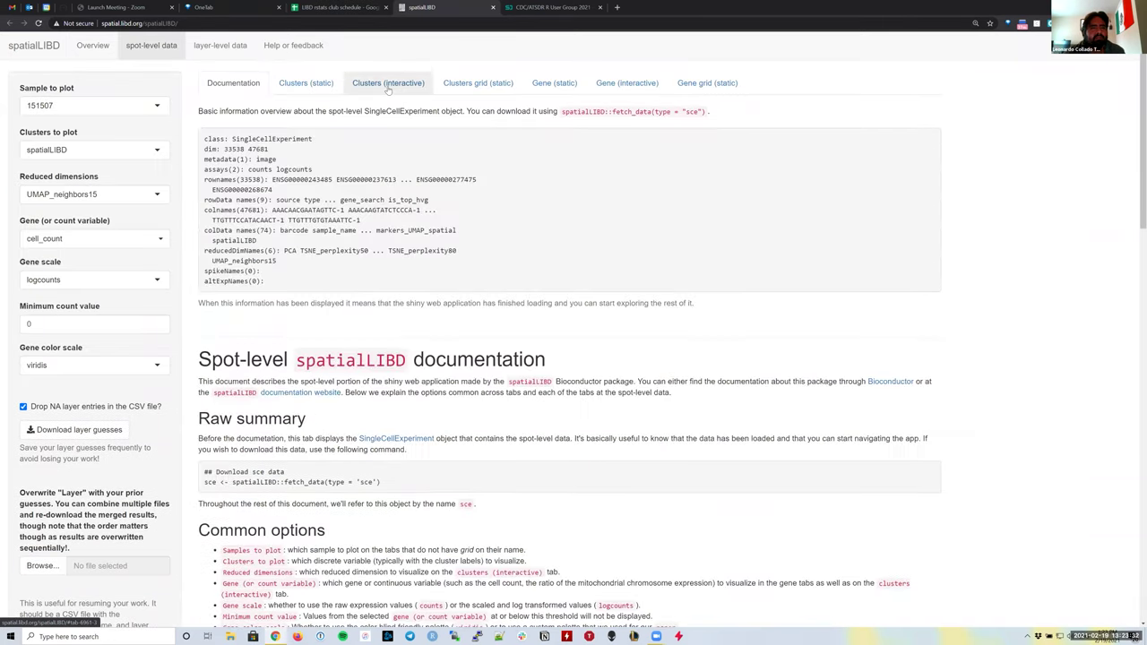
click(388, 86)
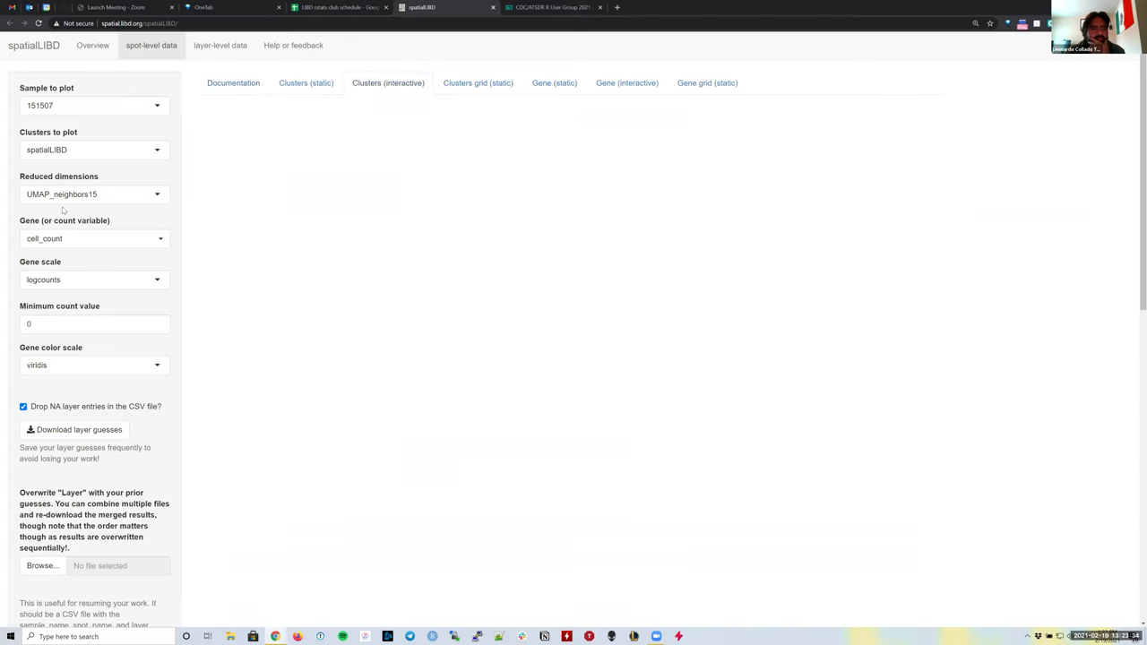
click(118, 242)
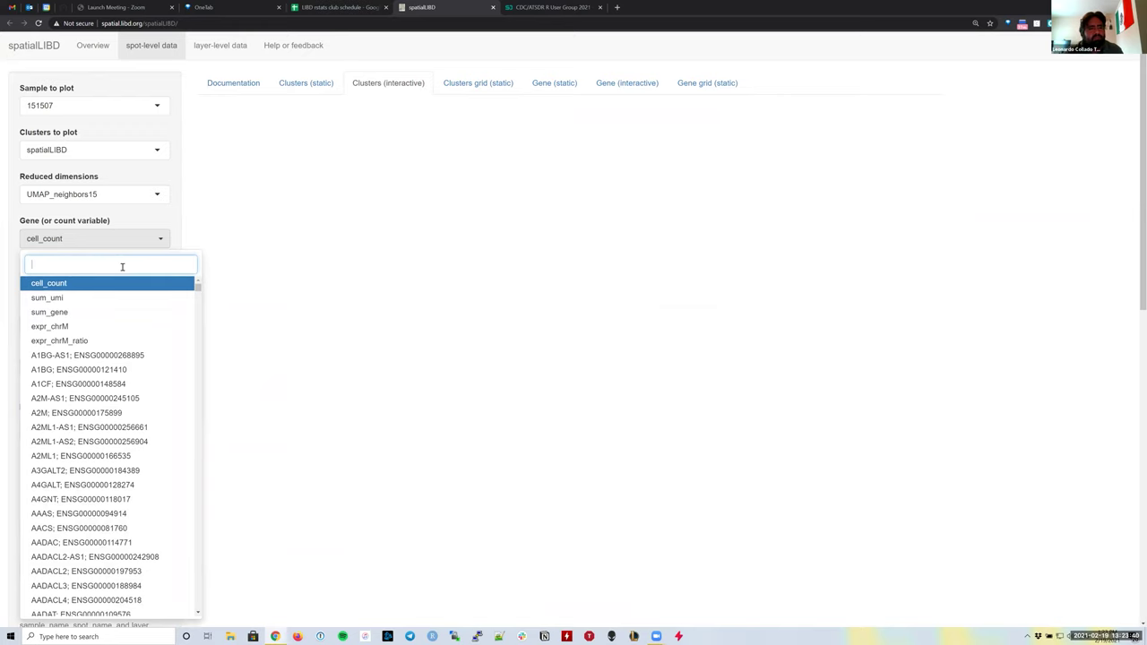
text(pcp)
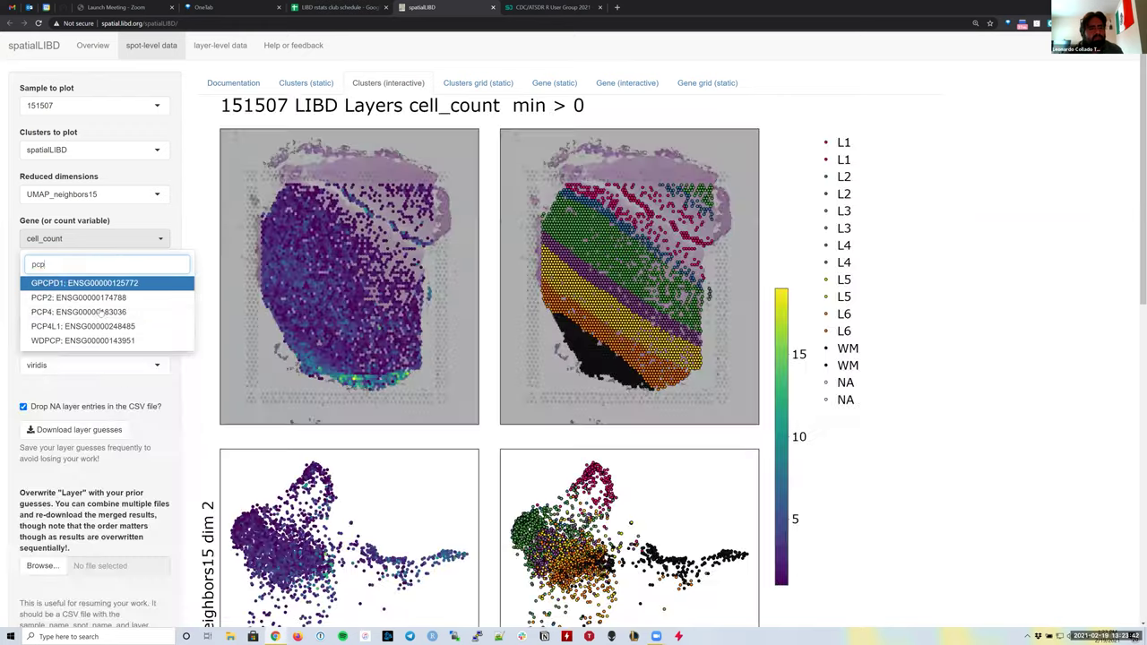
click(101, 311)
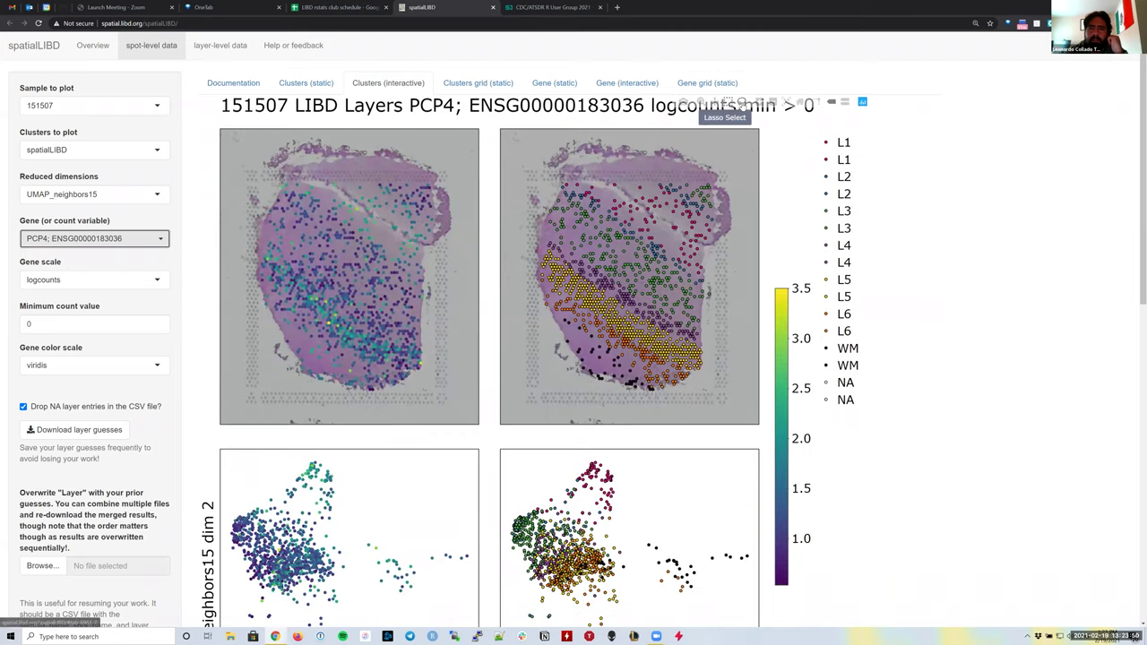
Lasso the narrow diagonal band of PCP4-expressing spots along the L5/L6 border on the gene tissue image of sample 151507.
scroll(724, 391, down, 3)
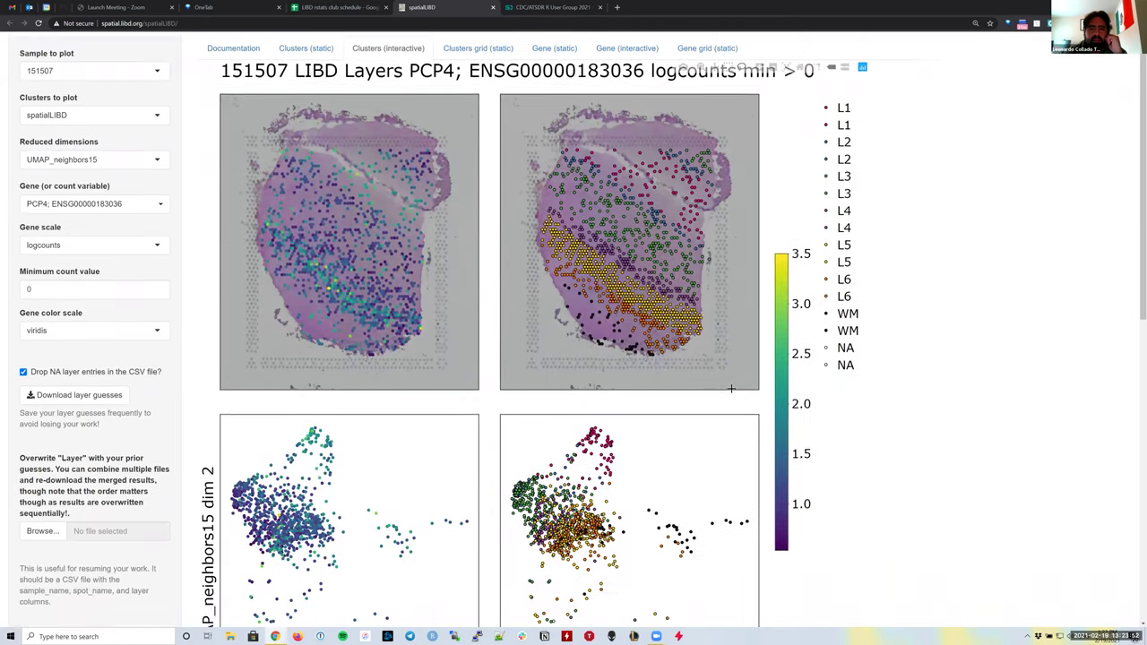
scroll(732, 388, up, 1)
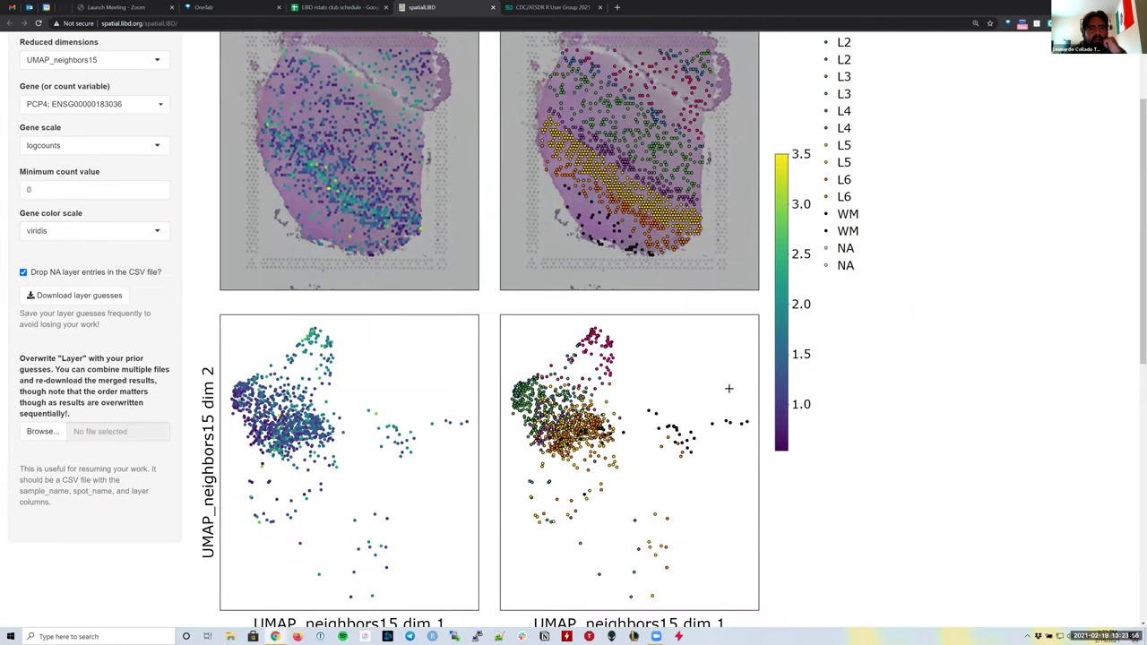
scroll(728, 388, up, 2)
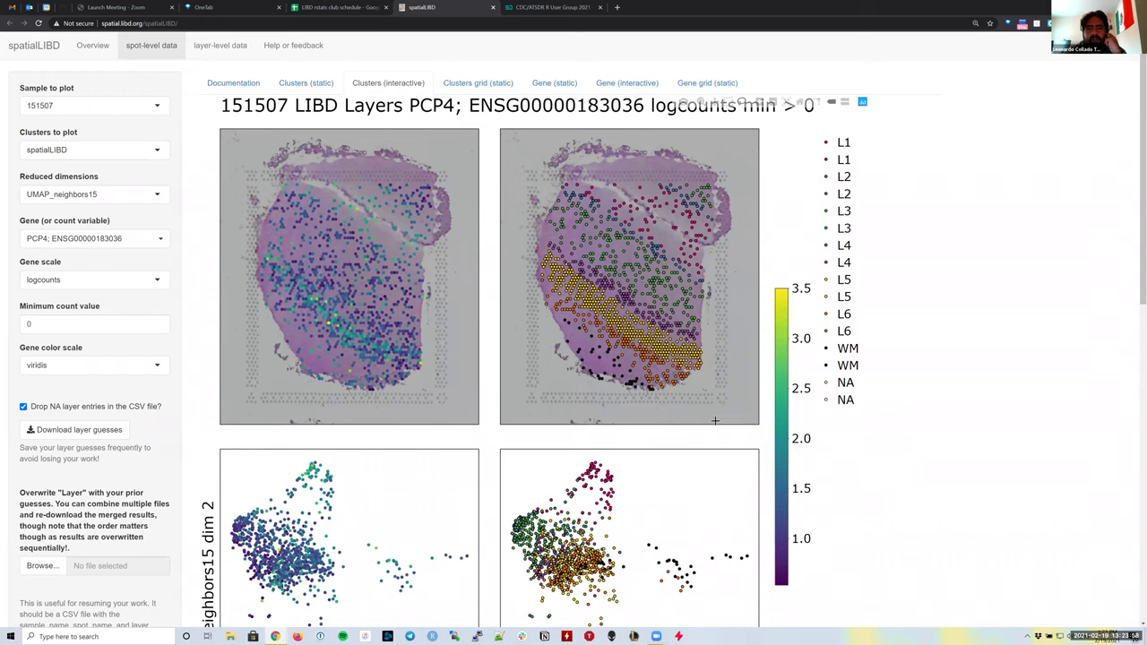
scroll(708, 412, down, 1)
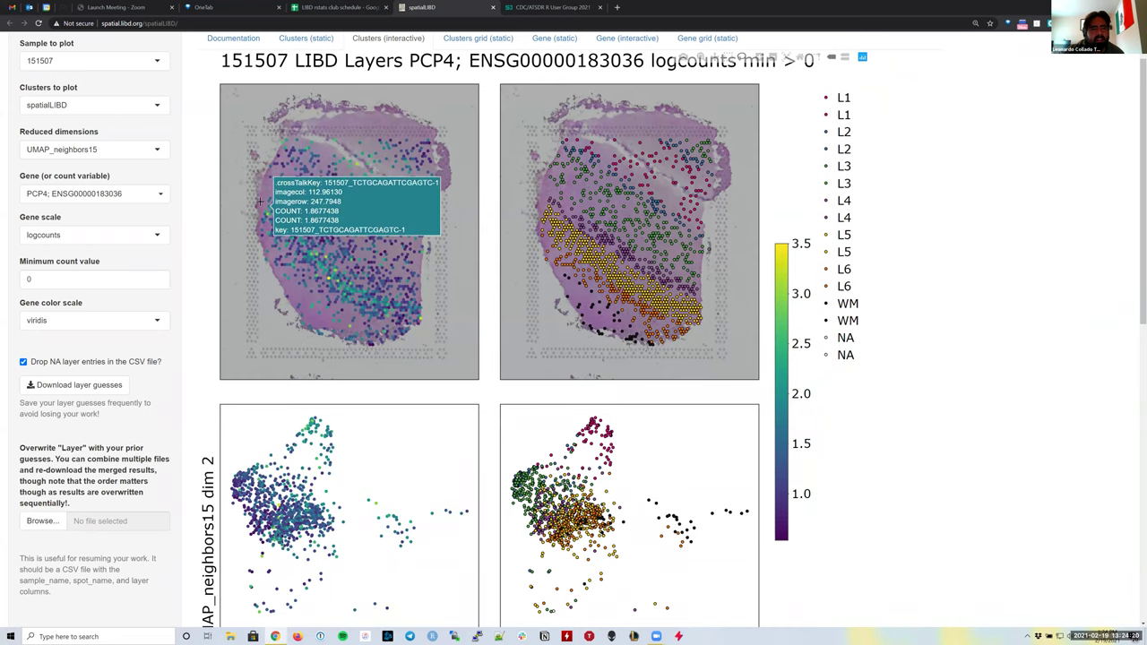
click(258, 198)
mouse_move(261, 195)
mouse_down()
mouse_move(280, 193)
mouse_move(303, 246)
mouse_move(352, 290)
mouse_move(414, 305)
mouse_move(421, 323)
mouse_move(304, 287)
mouse_move(271, 221)
mouse_up()
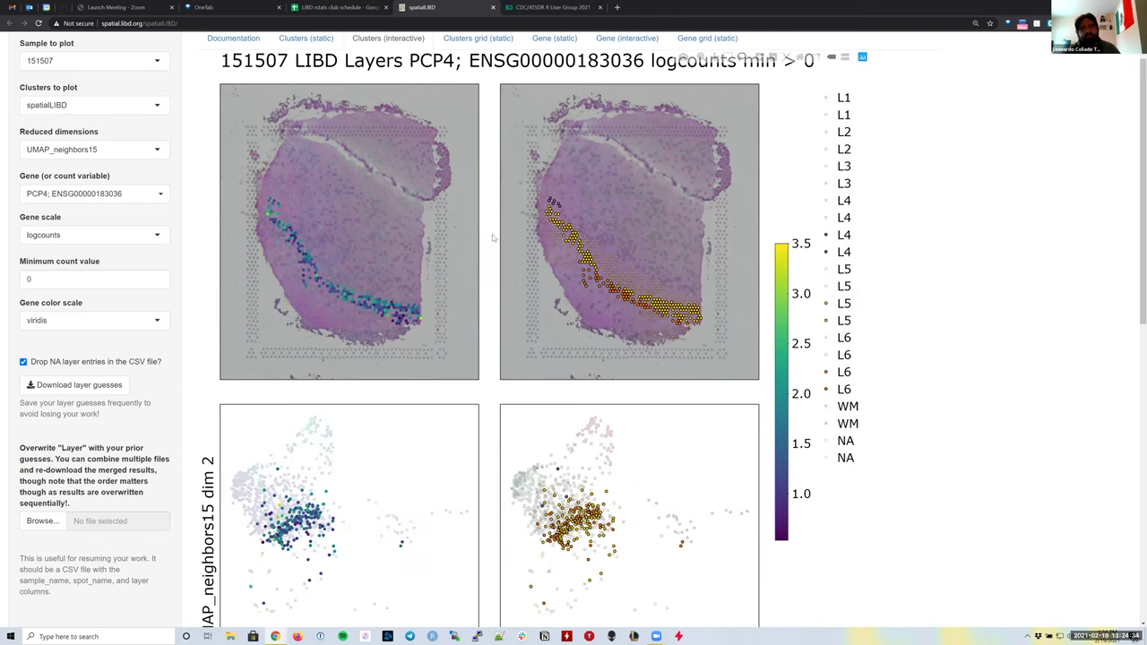
mouse_move(578, 269)
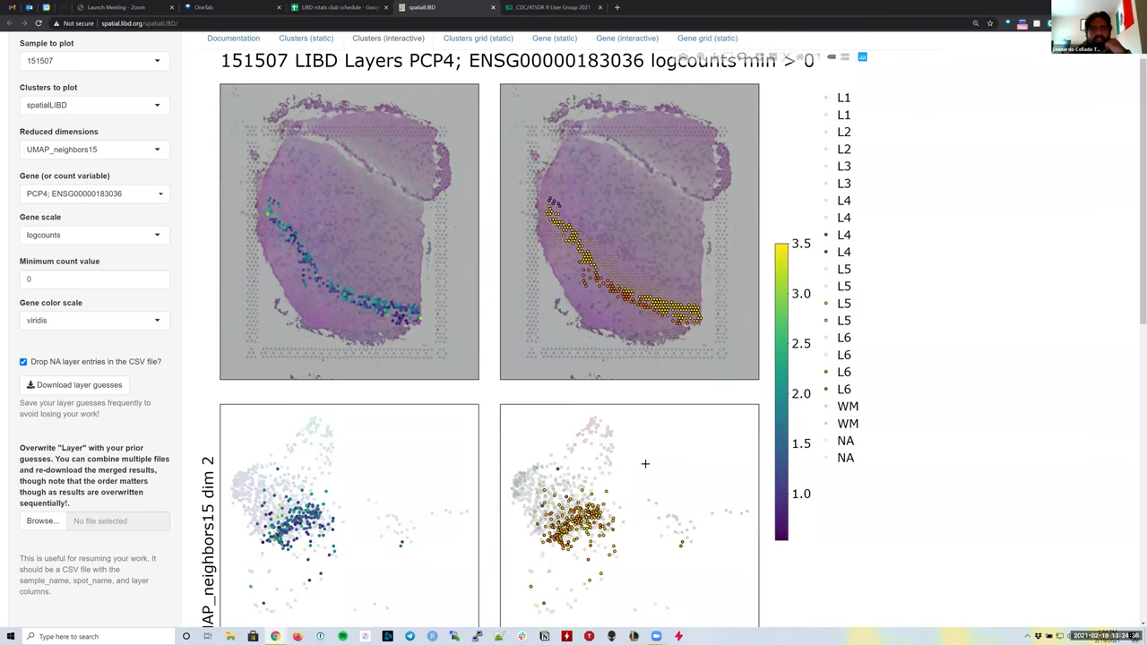
Set the layer label to PCP4 and apply it to the lassoed spots.
scroll(727, 479, down, 3)
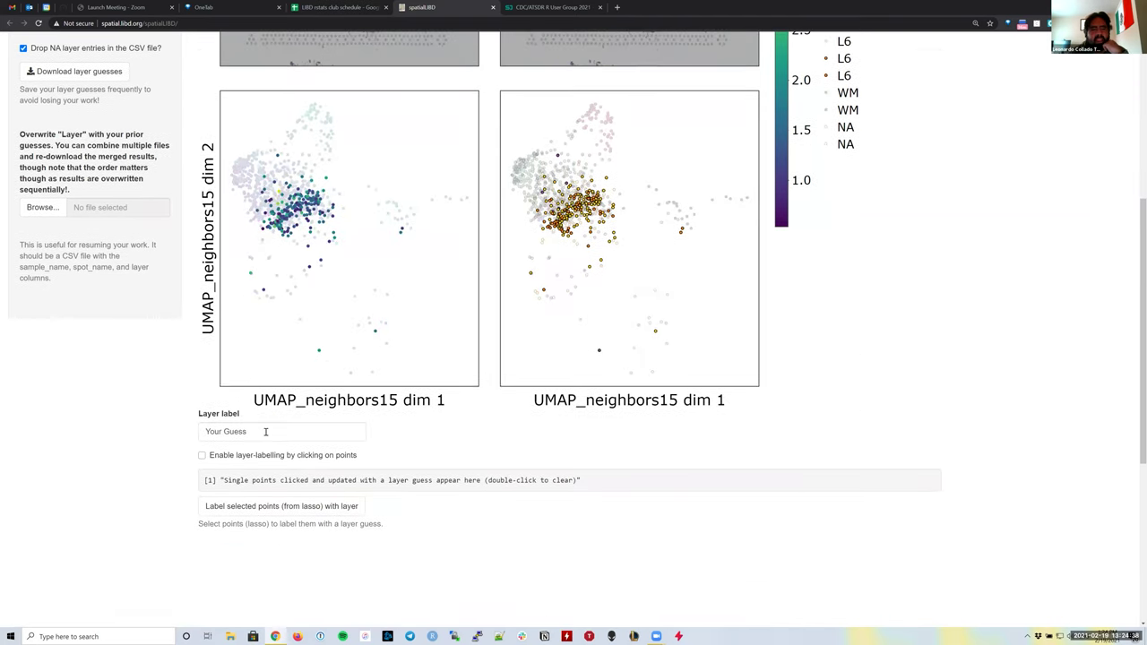
key(Tab)
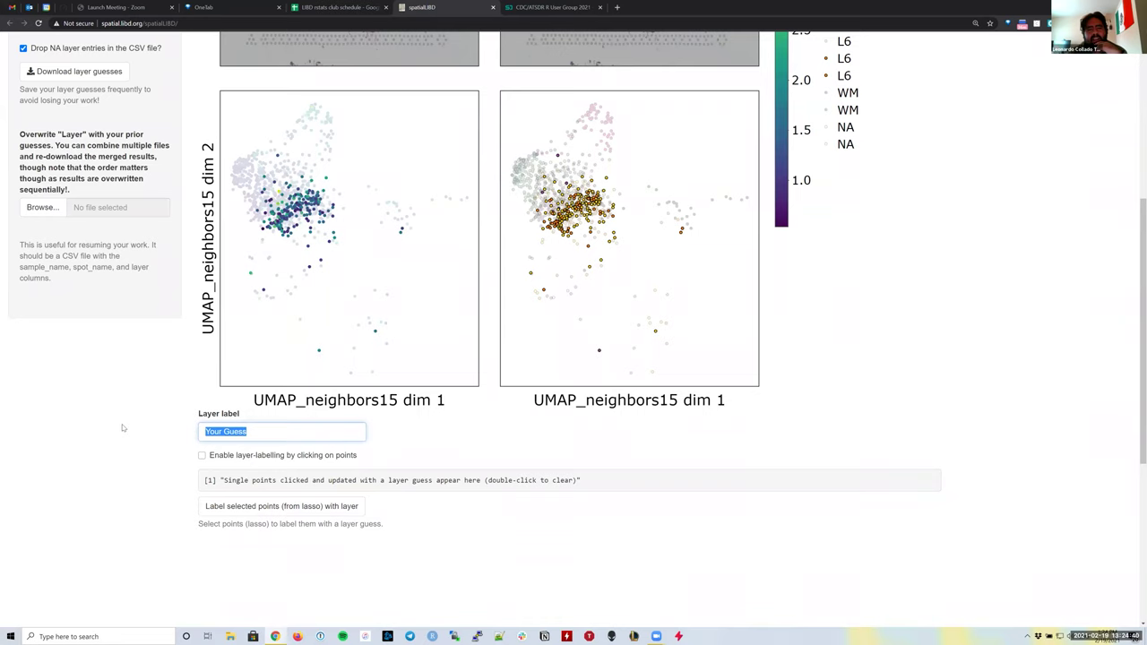
scroll(123, 428, up, 1)
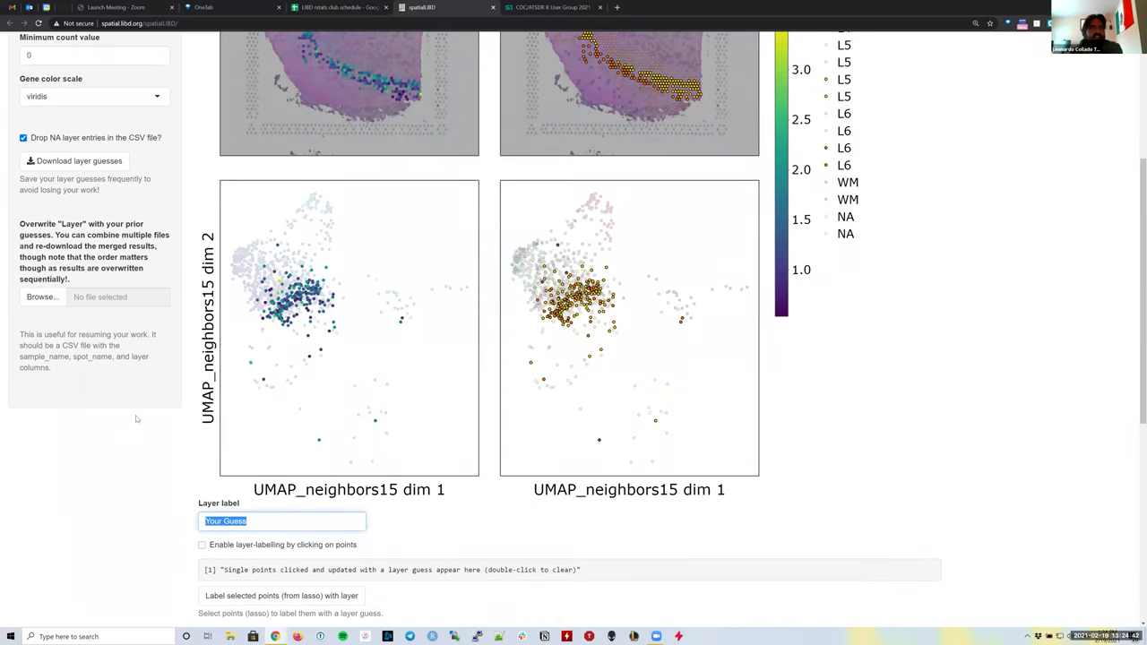
text(PCP4)
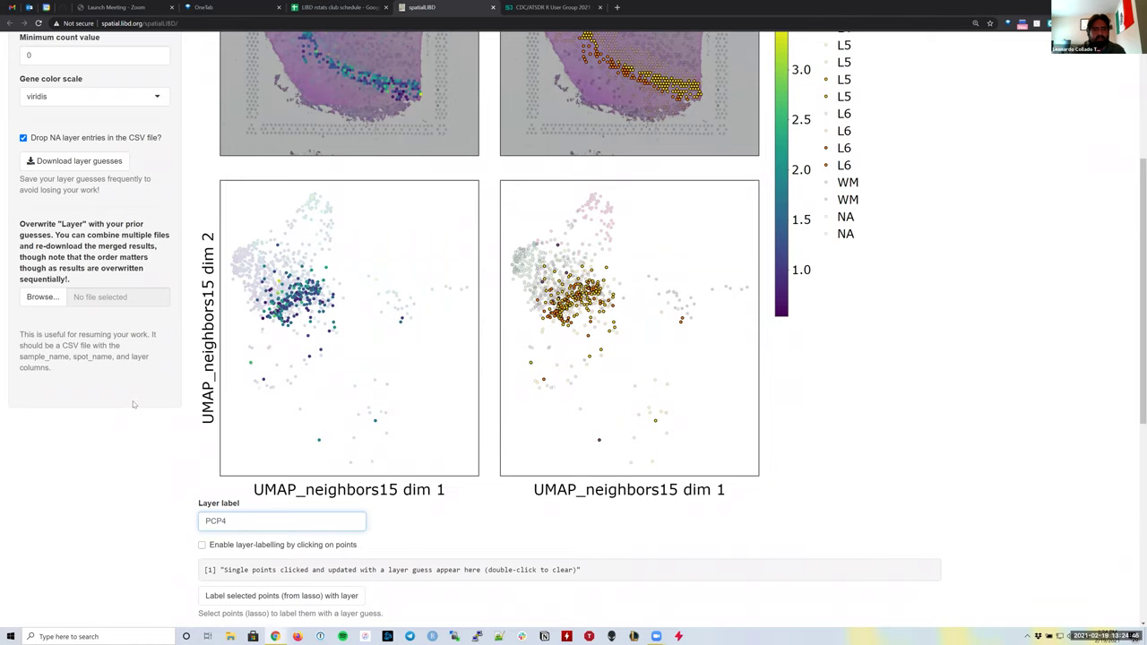
scroll(232, 574, down, 2)
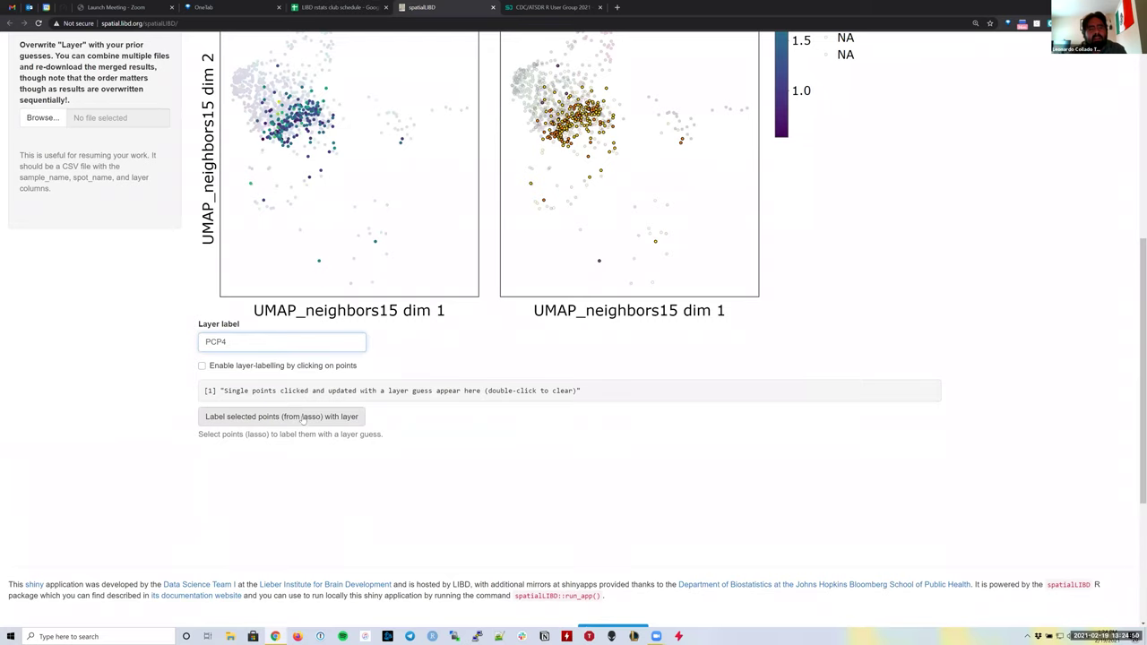
click(297, 423)
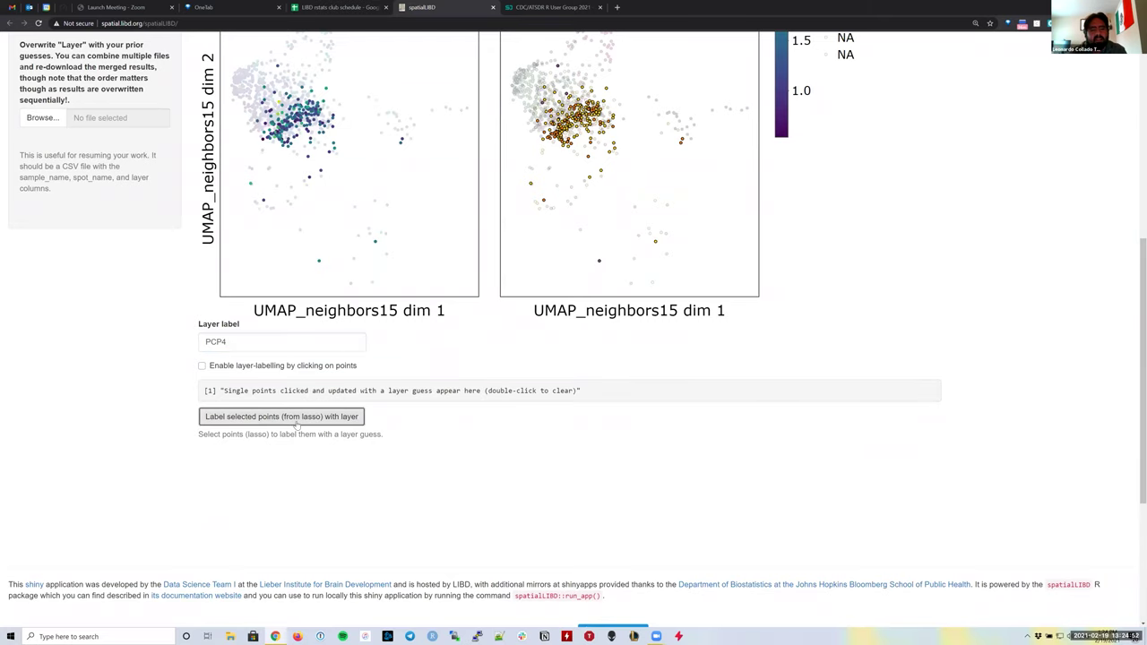
Display the custom Layer labels of sample 151507 in the static clusters plot.
scroll(105, 350, up, 5)
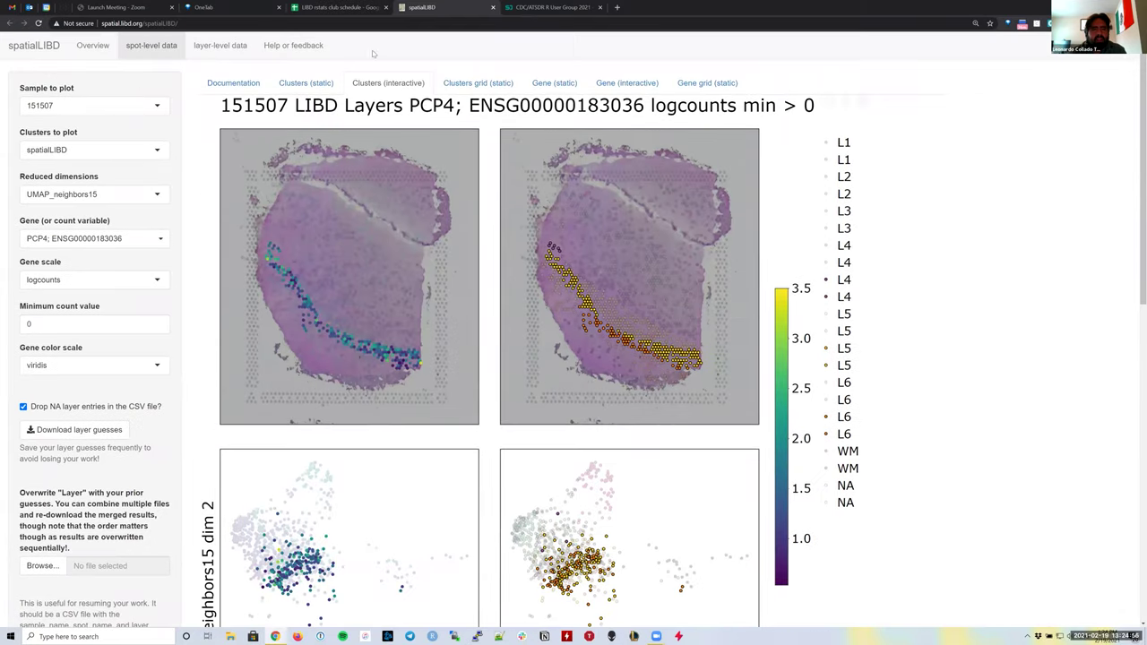
click(316, 84)
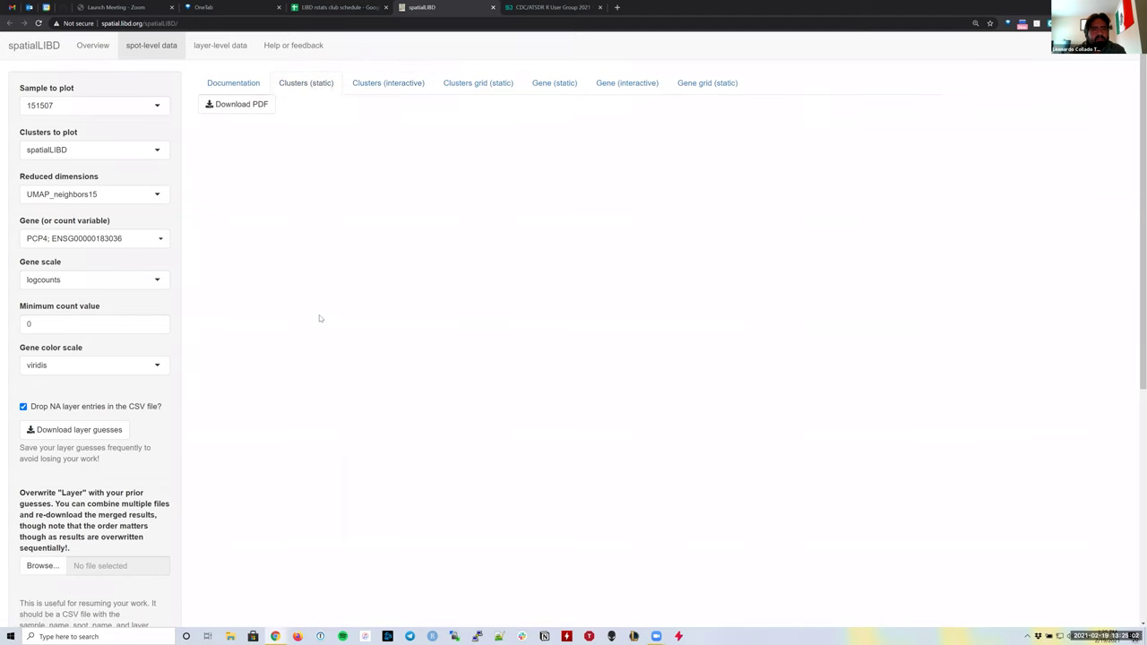
click(84, 150)
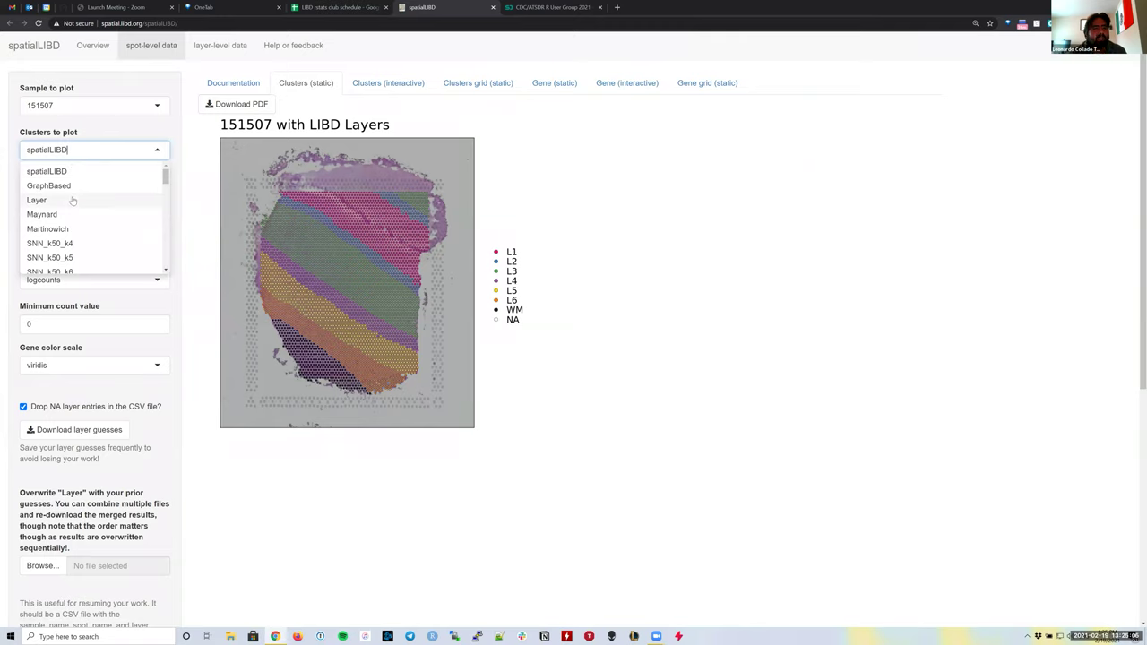
click(72, 201)
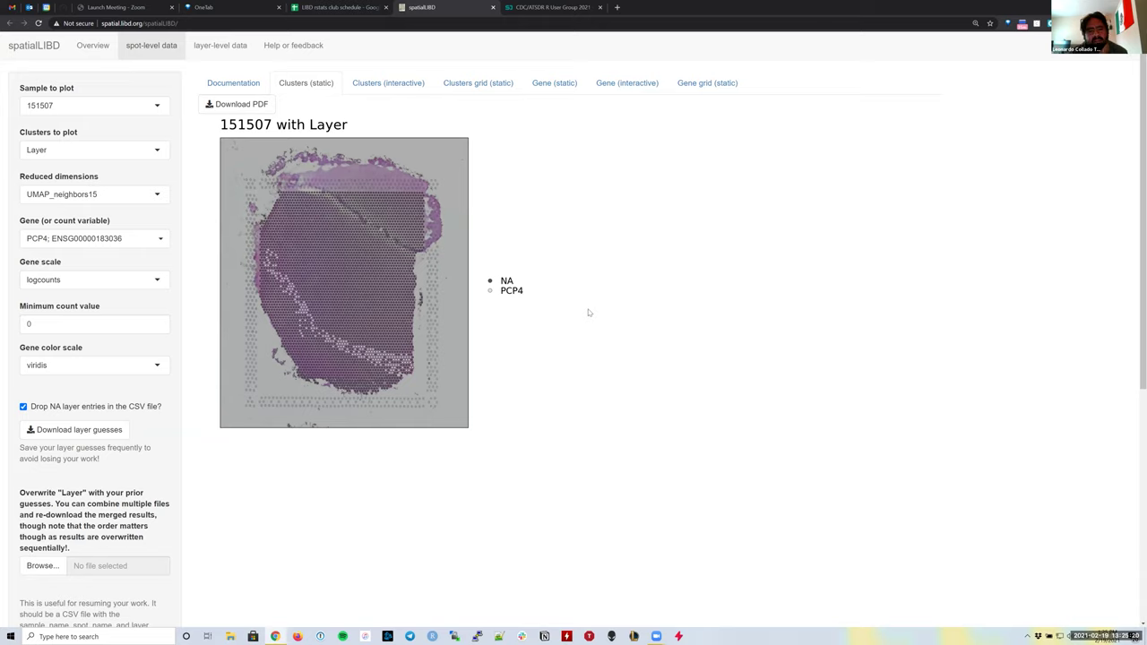
scroll(586, 316, down, 2)
scroll(585, 317, up, 2)
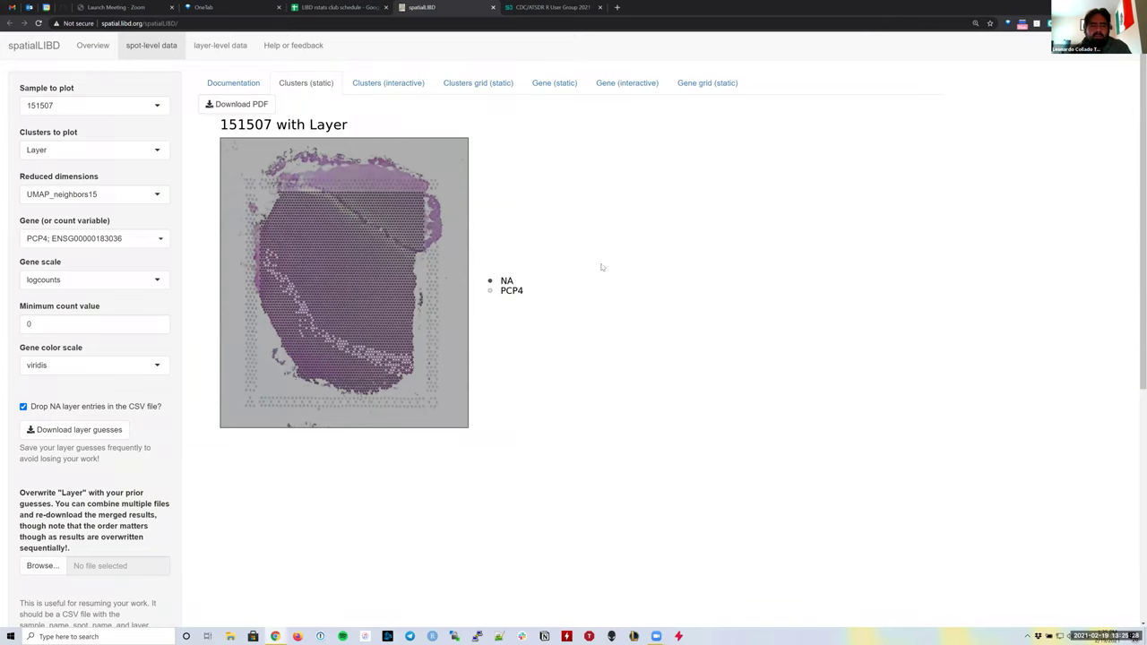
Set the clusters to plot back to spatialLIBD and clear the lasso selection in the interactive clusters plot.
click(96, 149)
click(90, 176)
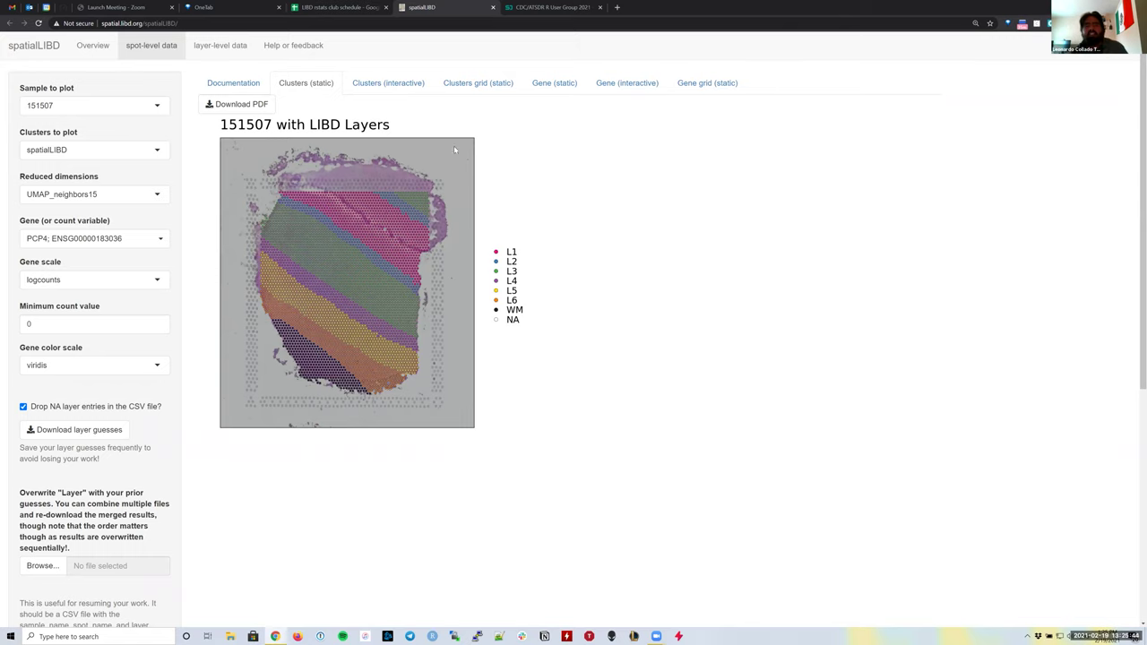
click(385, 84)
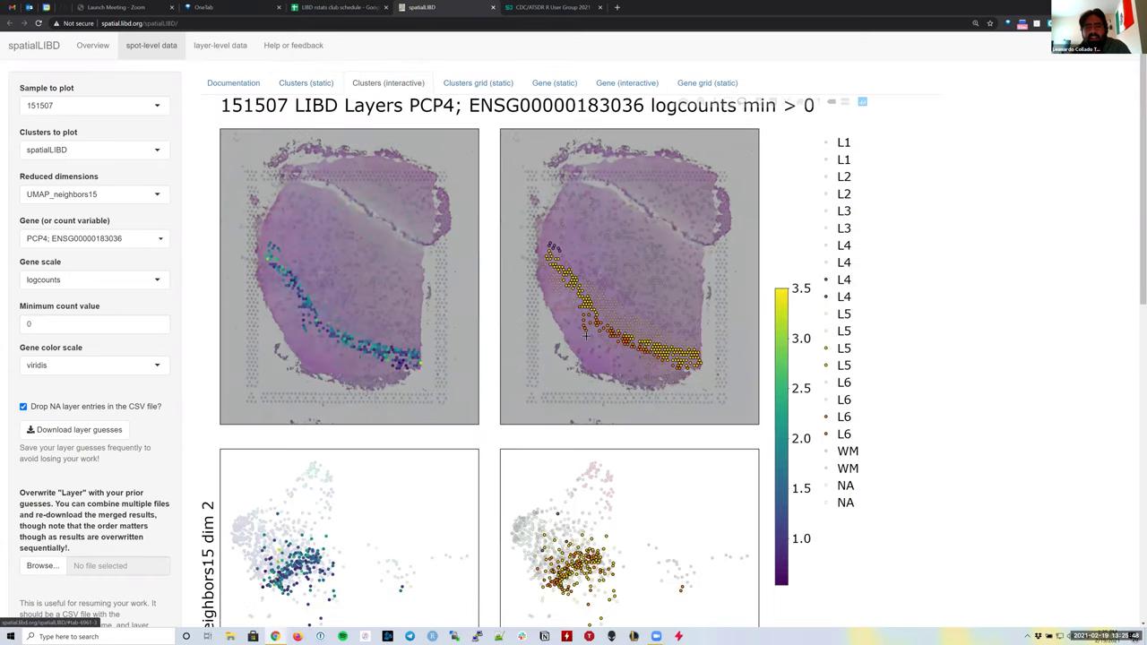
scroll(581, 336, down, 5)
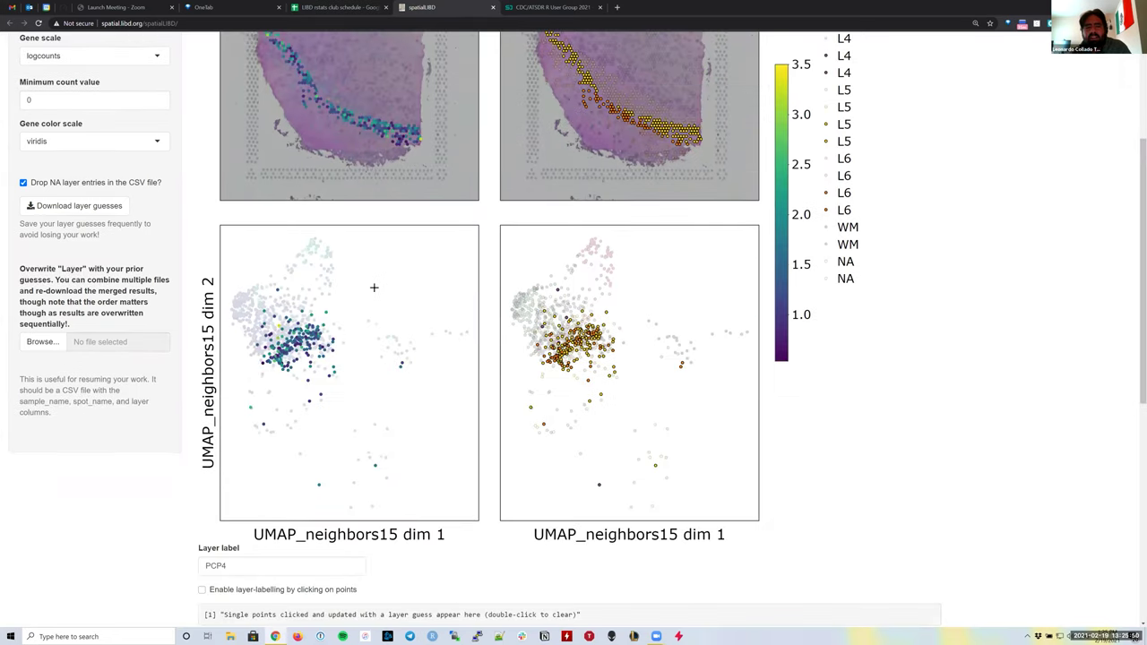
scroll(394, 292, up, 4)
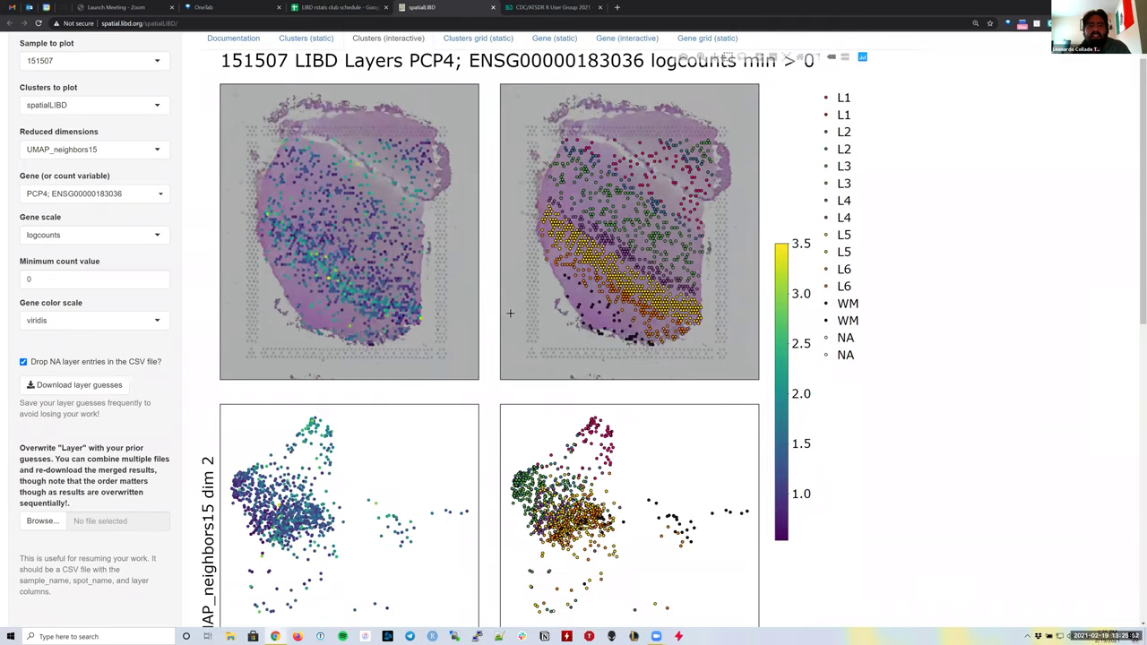
scroll(498, 320, down, 2)
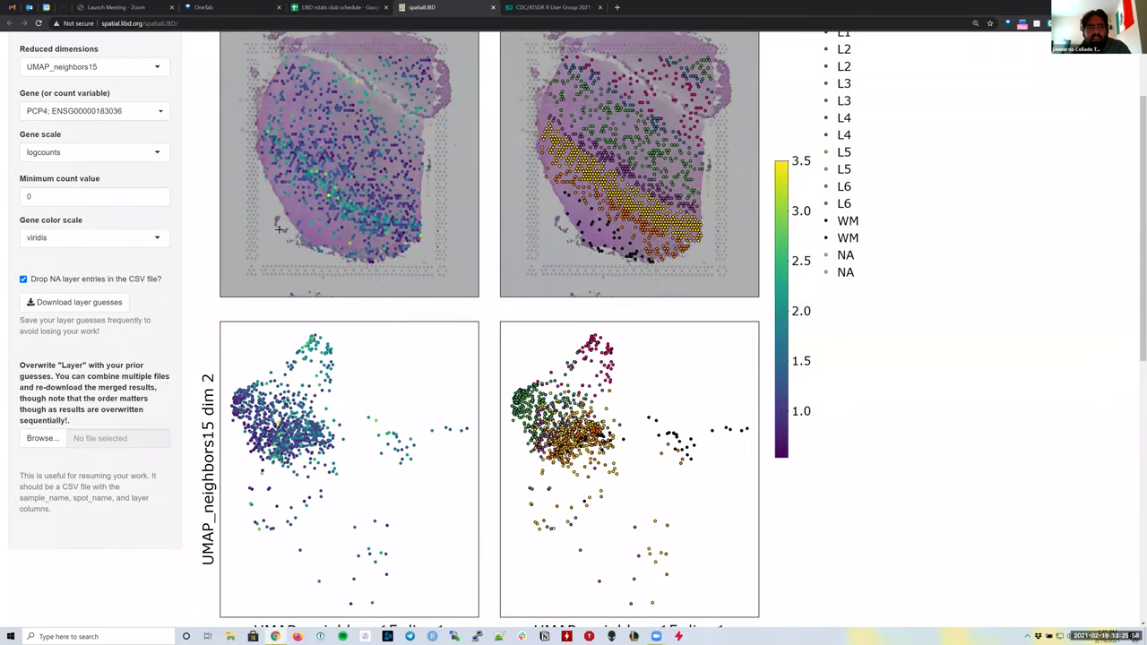
scroll(269, 233, up, 2)
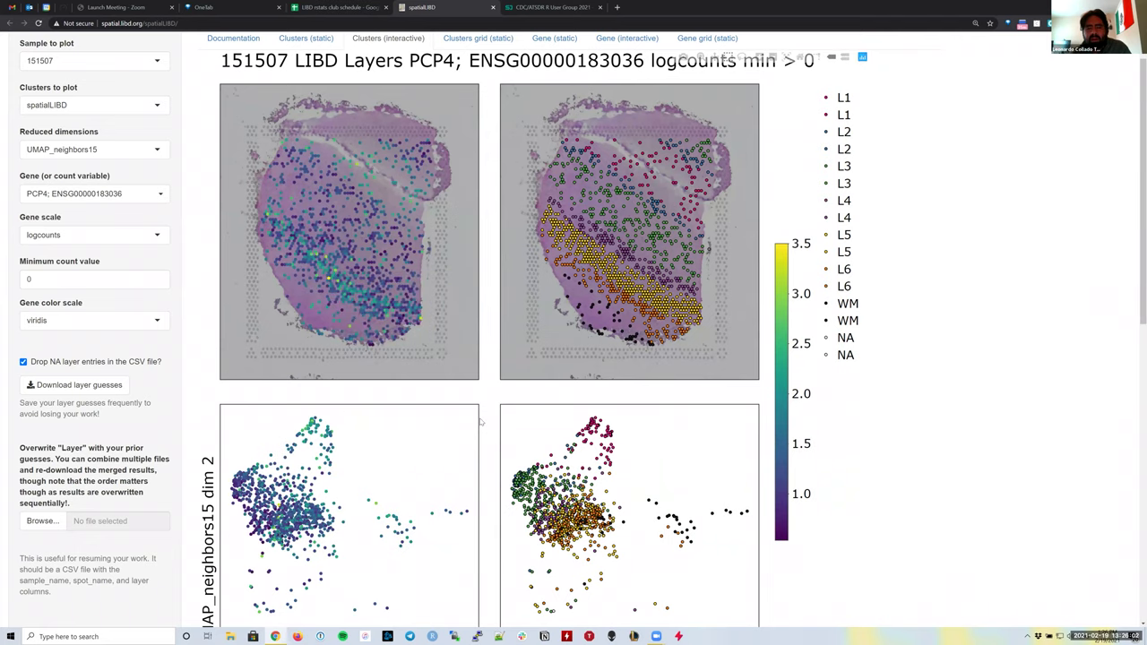
Try to select the spot cluster at the top of the PCP4 expression UMAP plot.
scroll(481, 421, down, 4)
scroll(482, 422, up, 1)
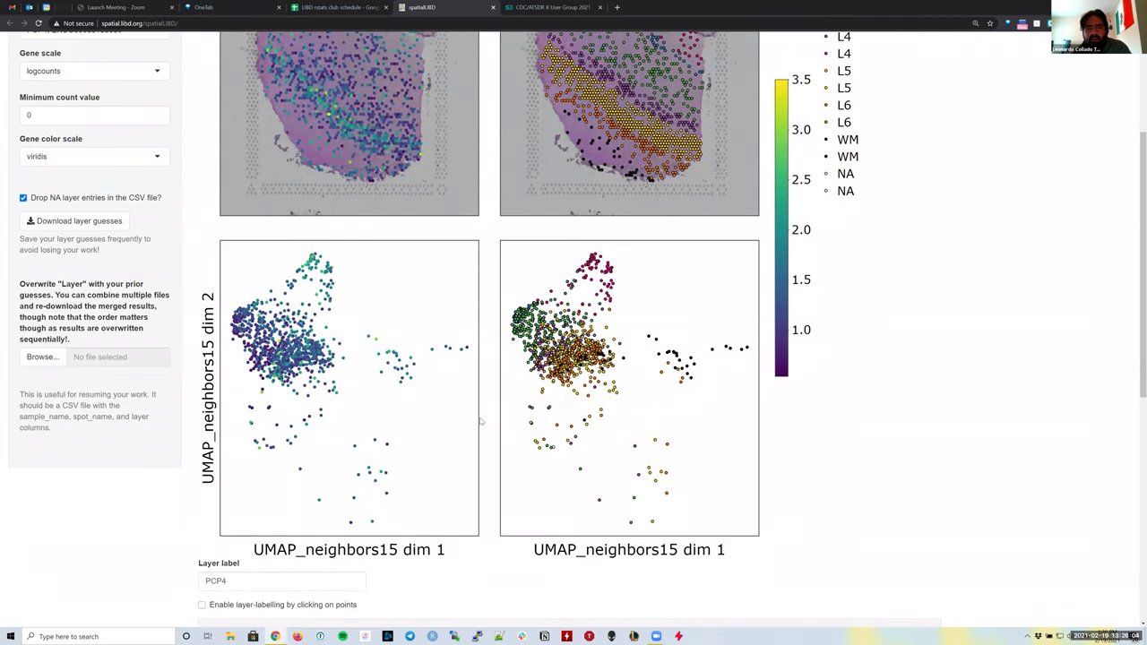
scroll(481, 421, up, 3)
scroll(475, 419, down, 2)
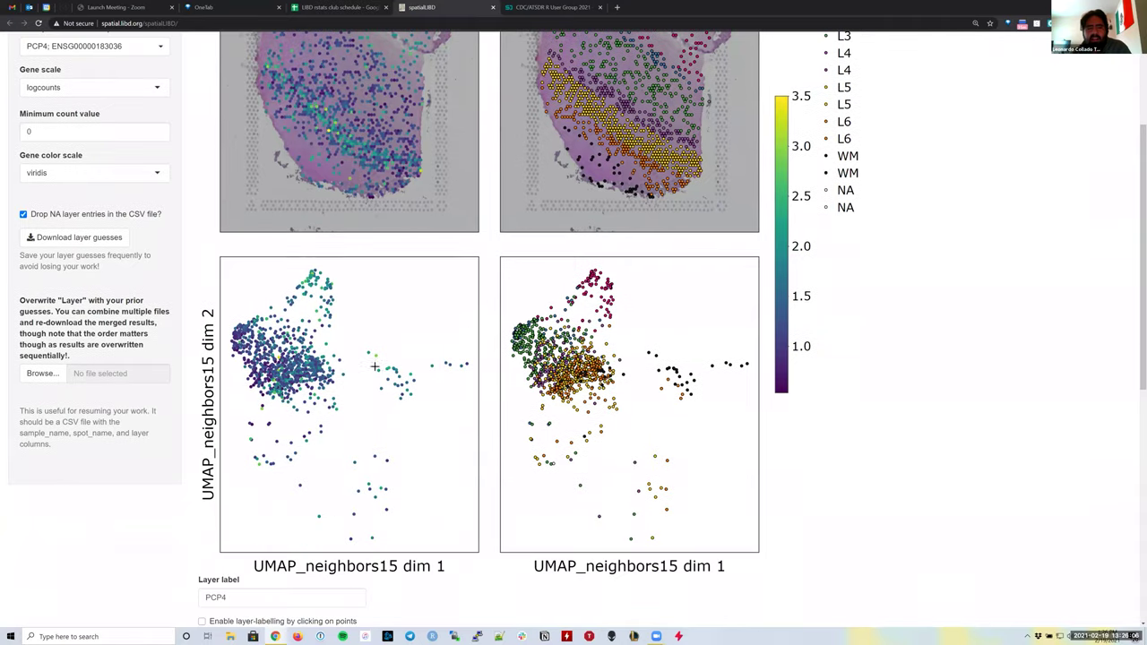
scroll(313, 231, down, 1)
mouse_move(317, 230)
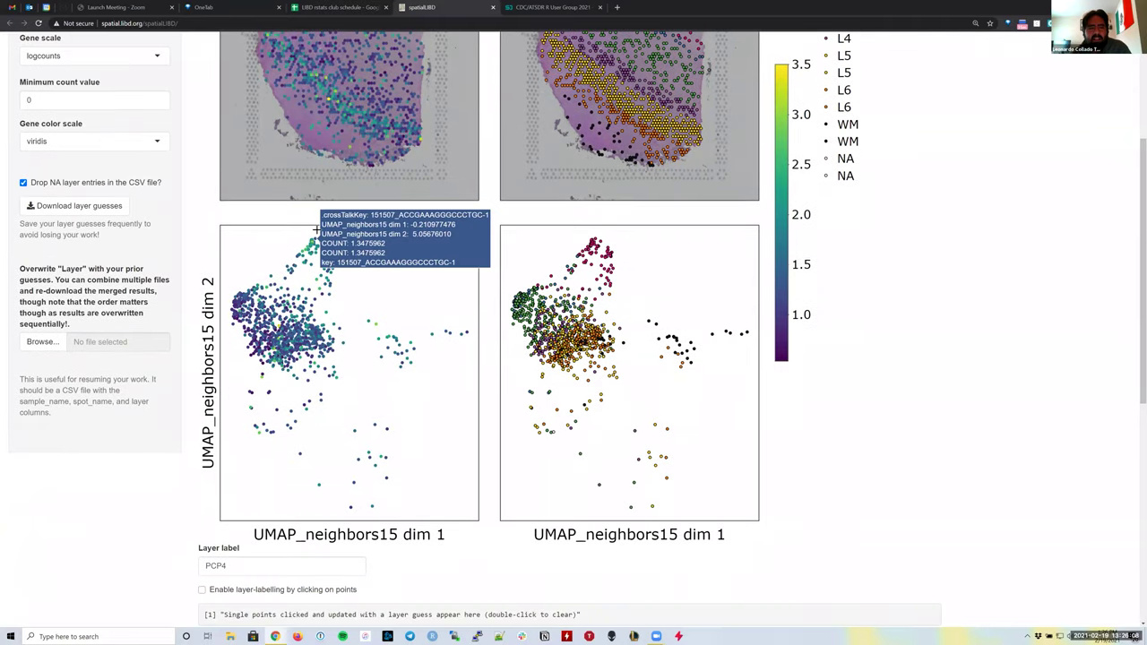
drag(309, 231, 72, 520)
drag(152, 616, 316, 234)
click(318, 230)
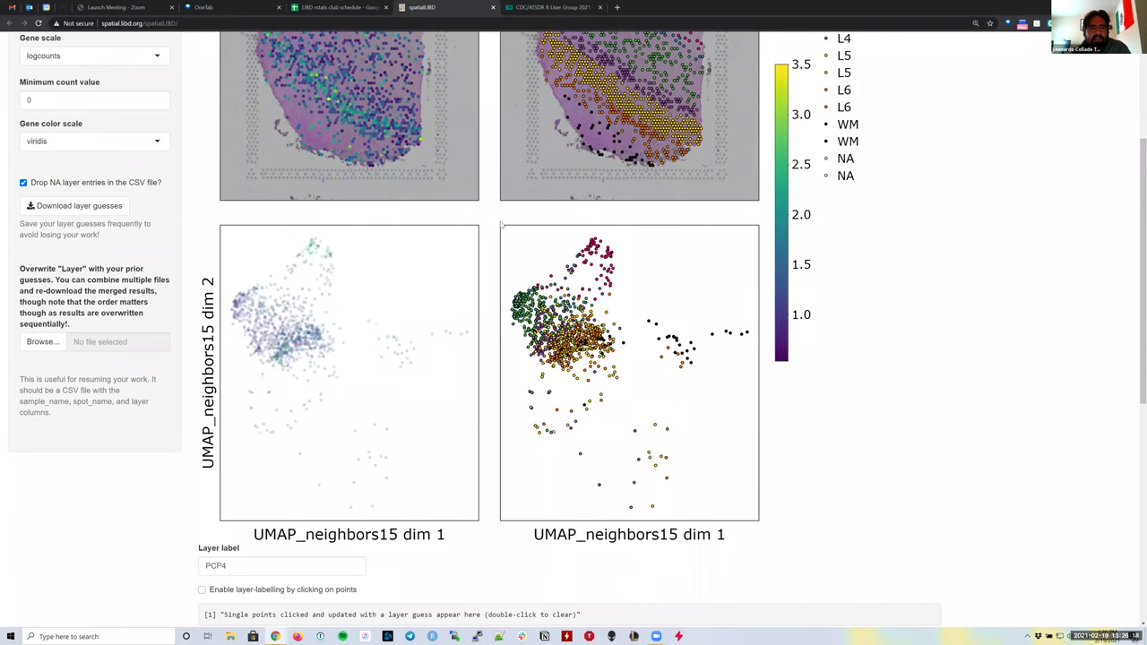
Lasso the spot cluster at the top of the PCP4 expression UMAP plot of sample 151507.
scroll(538, 221, up, 1)
scroll(807, 80, up, 2)
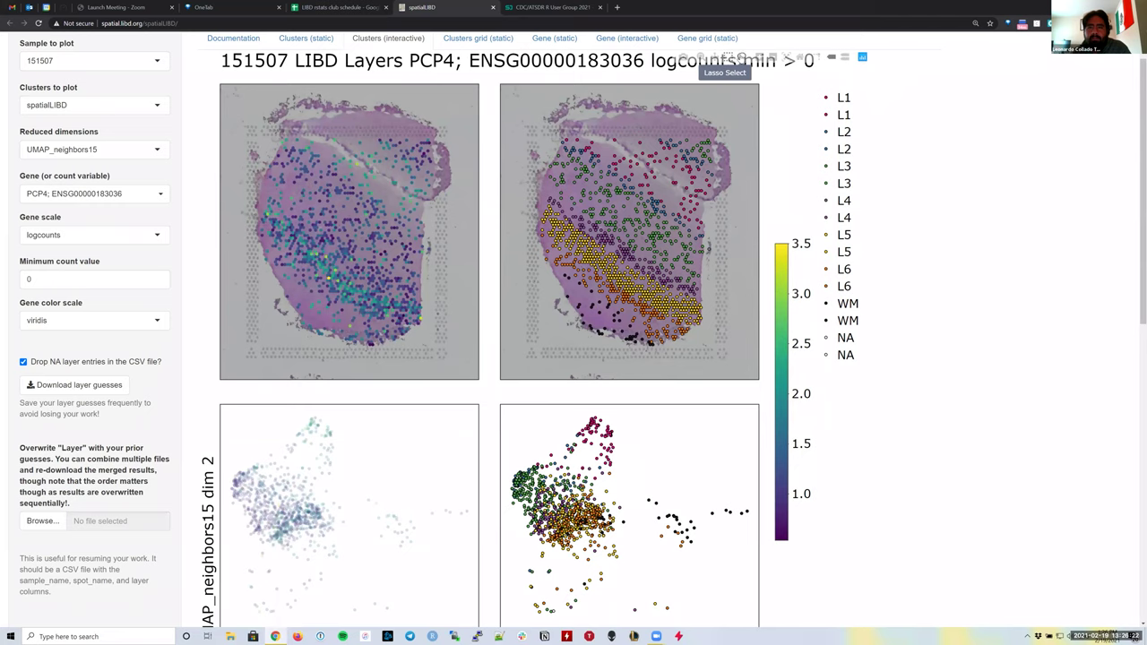
mouse_move(299, 408)
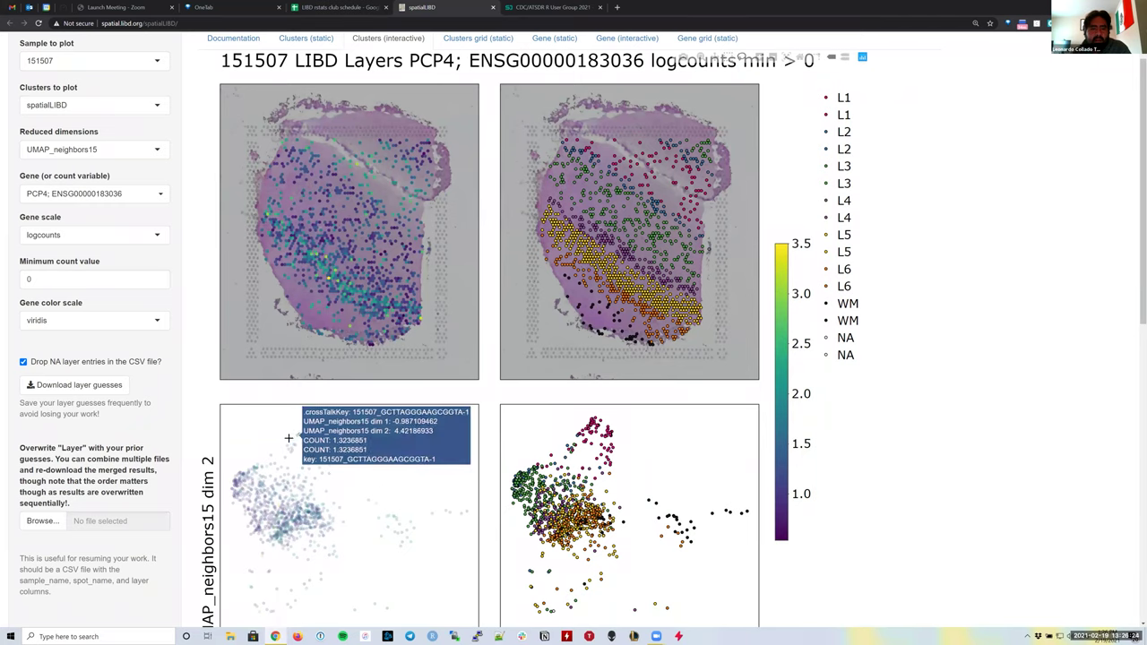
mouse_move(299, 408)
mouse_down()
mouse_move(345, 425)
mouse_move(341, 476)
mouse_up()
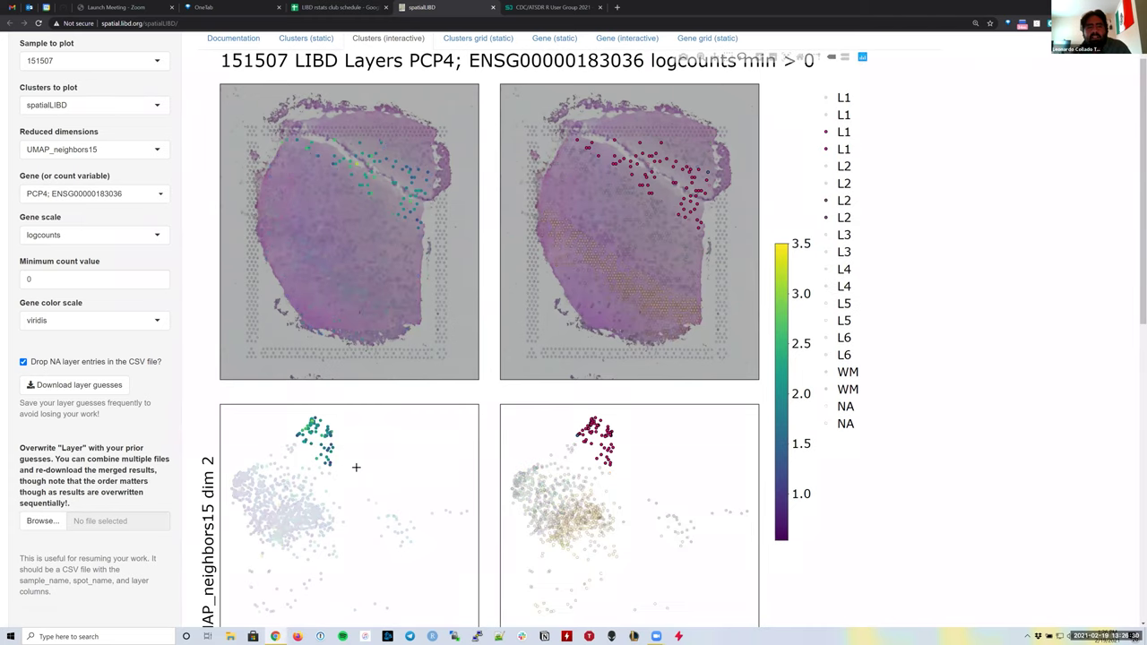
scroll(356, 467, down, 1)
scroll(356, 467, down, 2)
scroll(353, 466, up, 3)
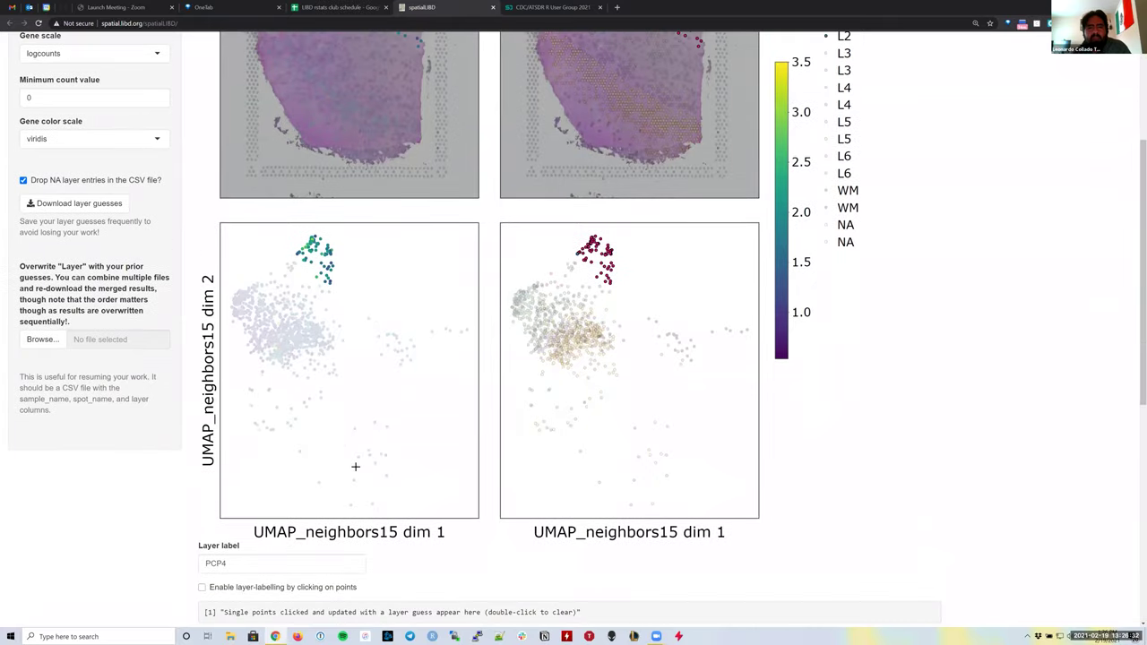
Set the layer label to PCP4 UMAP top and apply it to the lassoed spots.
scroll(350, 468, down, 3)
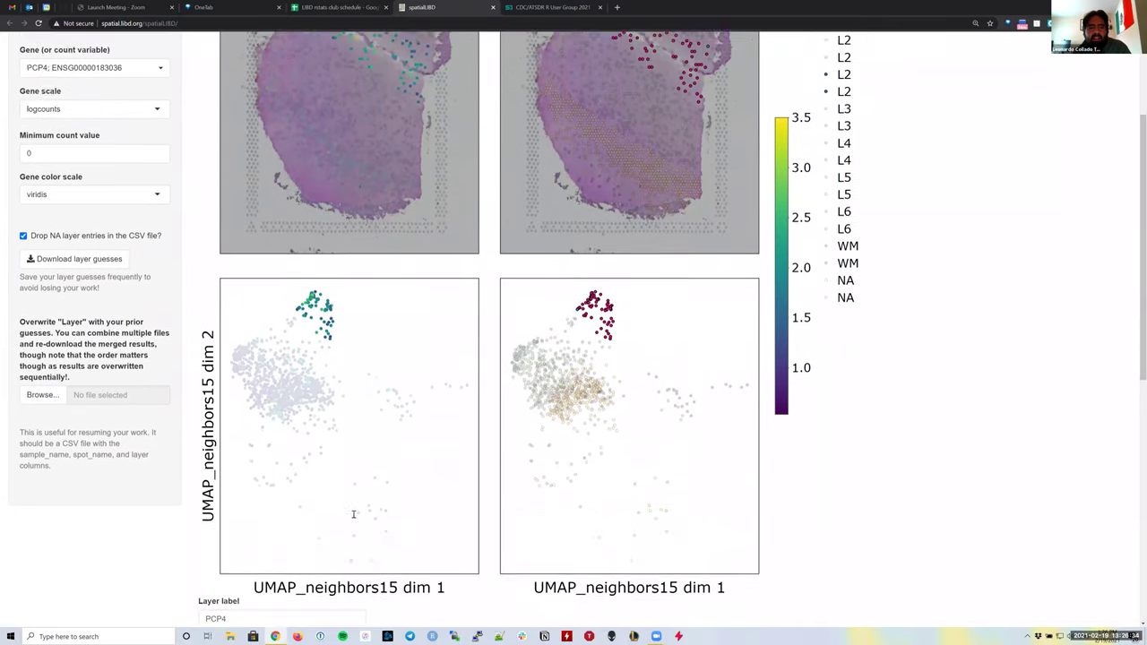
double_click(225, 475)
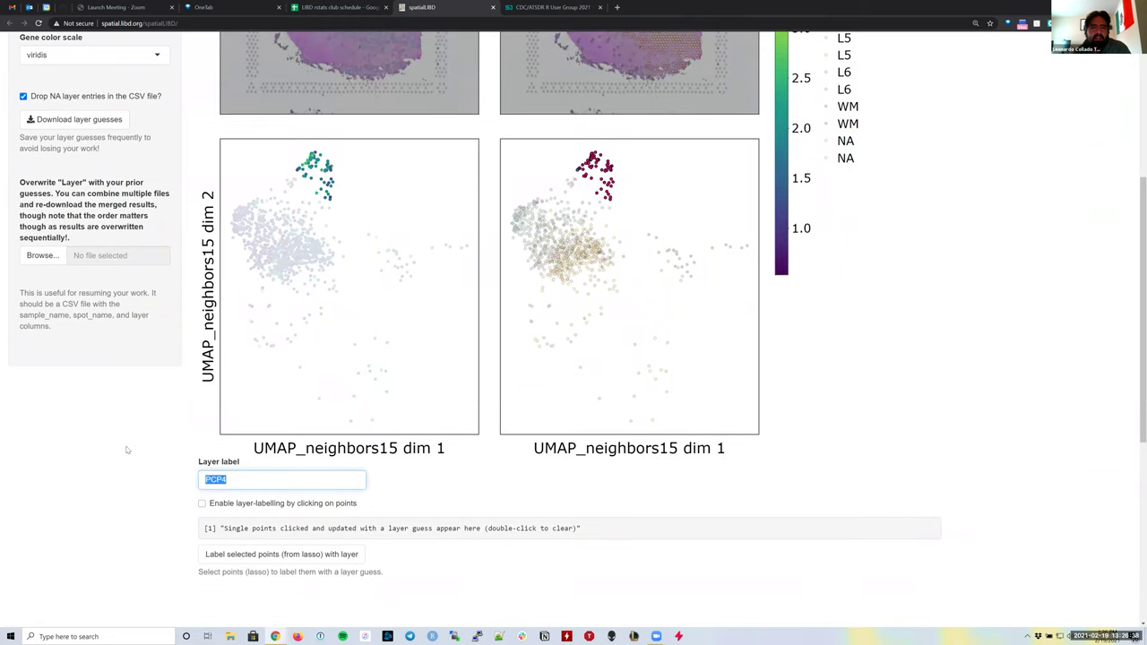
scroll(127, 450, up, 2)
scroll(242, 507, down, 2)
click(275, 520)
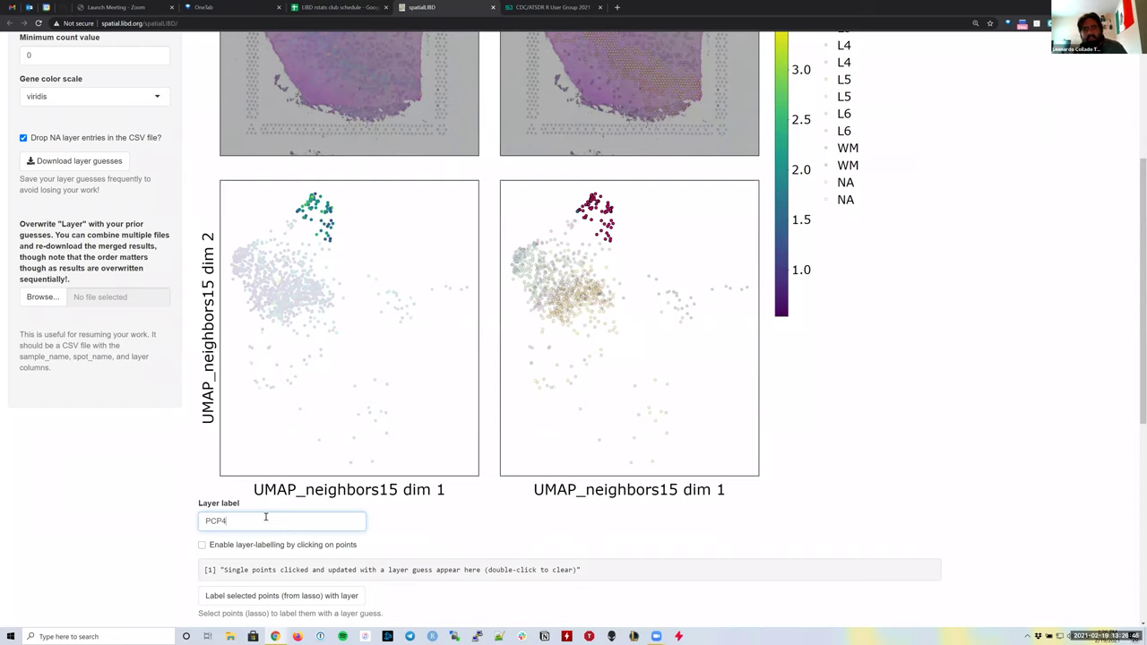
text(UMAP top)
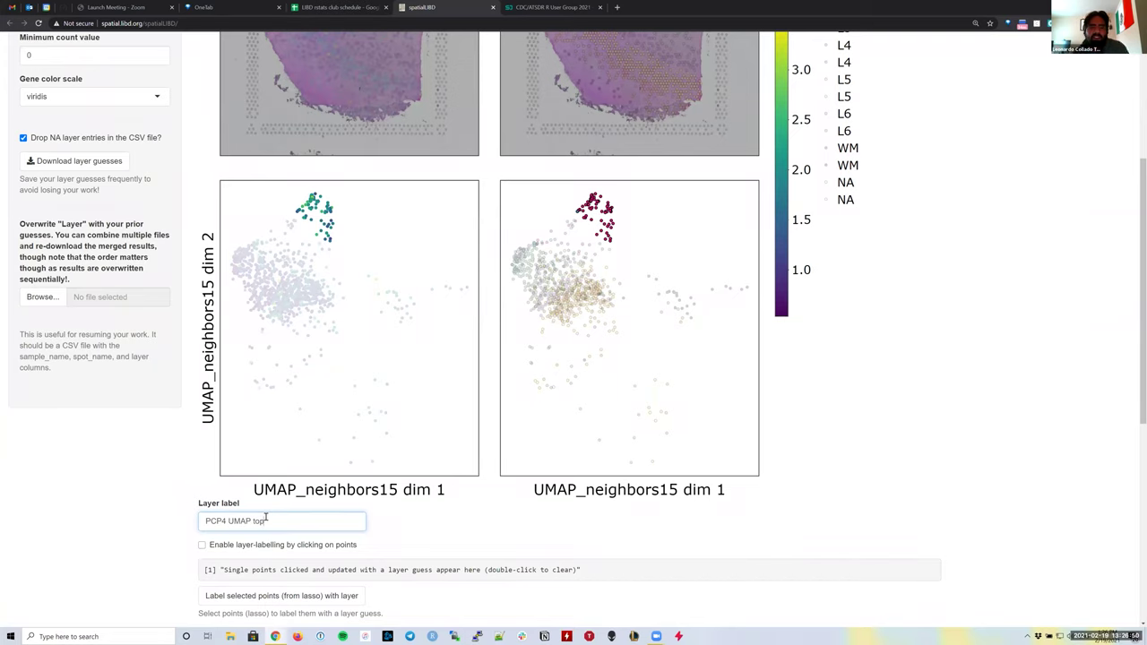
scroll(265, 518, down, 2)
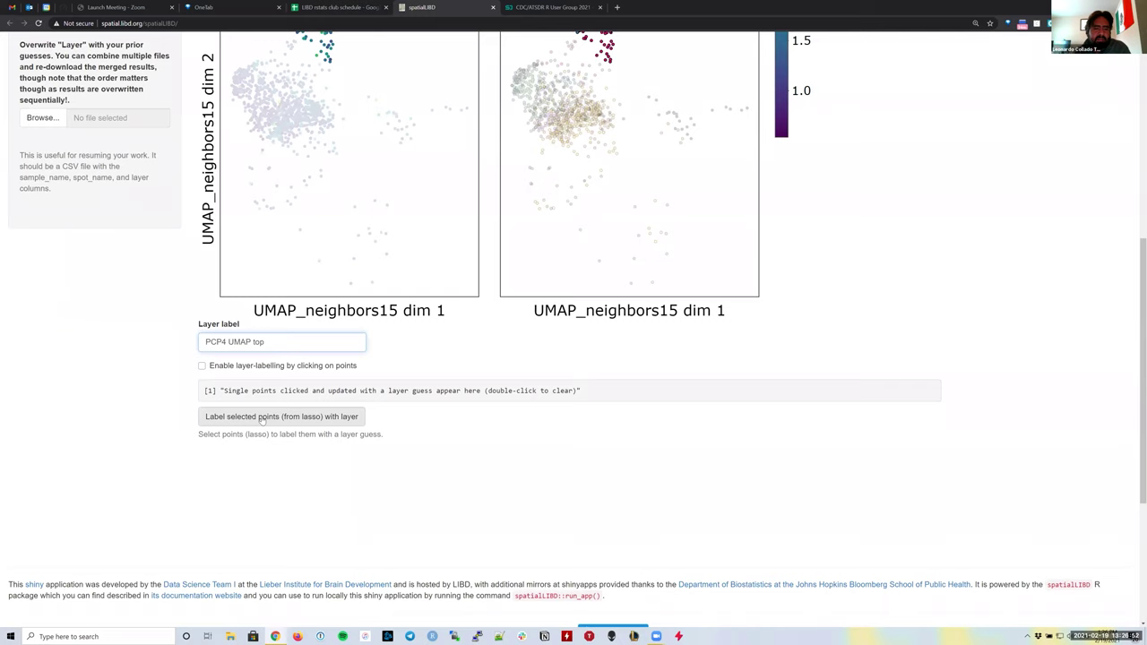
click(261, 419)
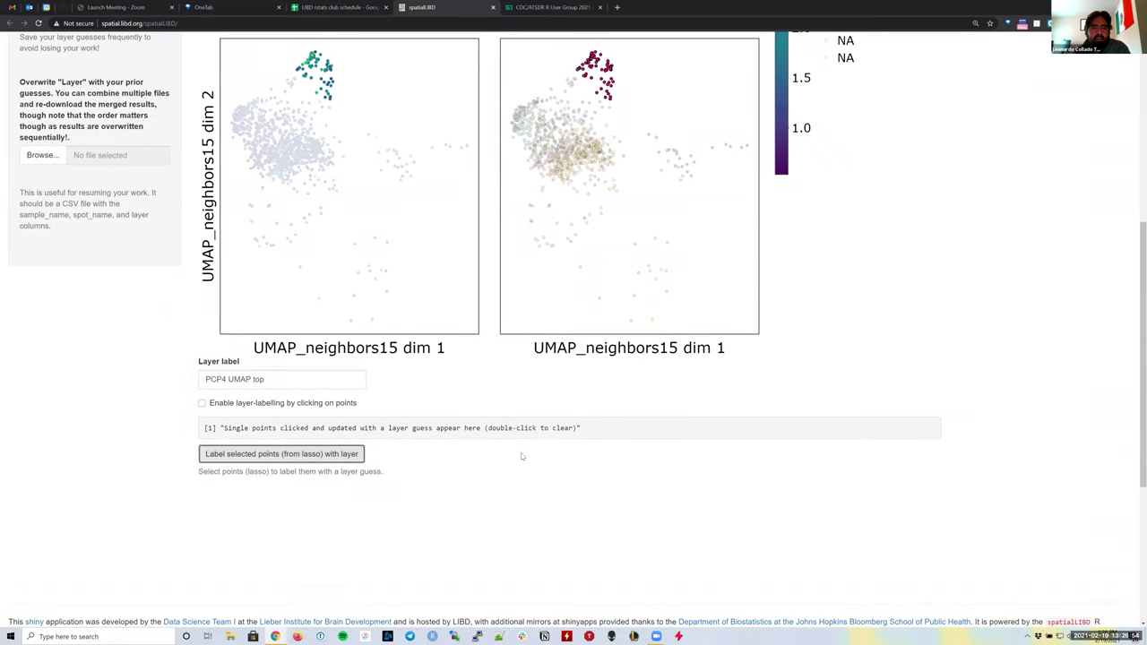
Show sample 151507 in the static clusters plot coloured by the custom Layer labels.
scroll(341, 278, up, 3)
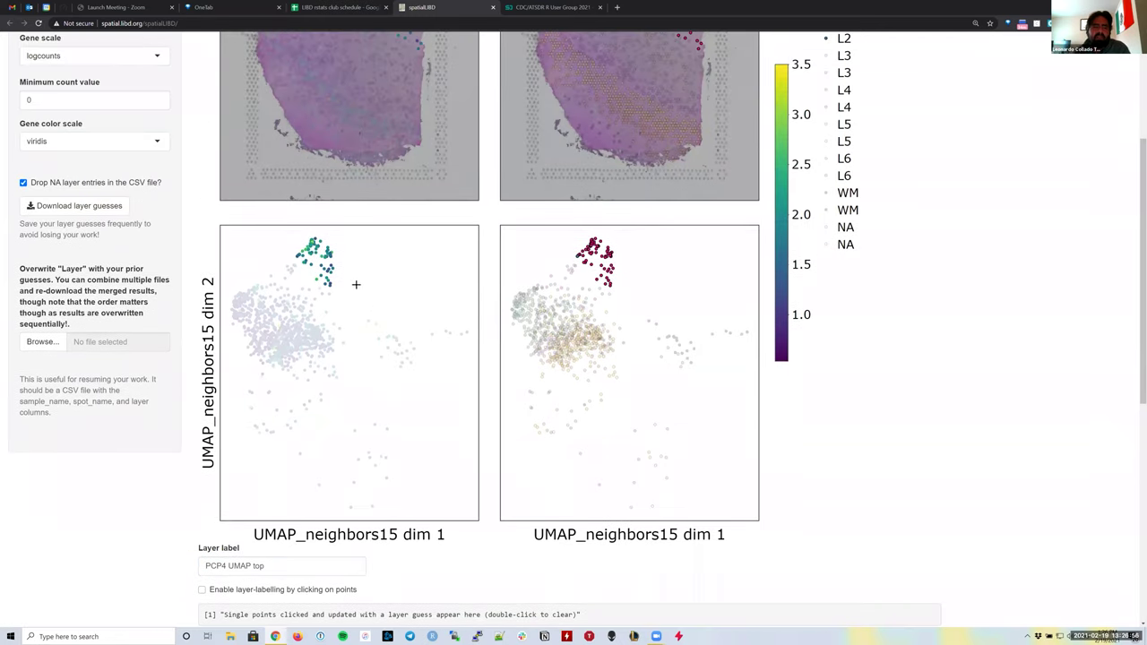
scroll(359, 386, up, 1)
scroll(359, 388, up, 4)
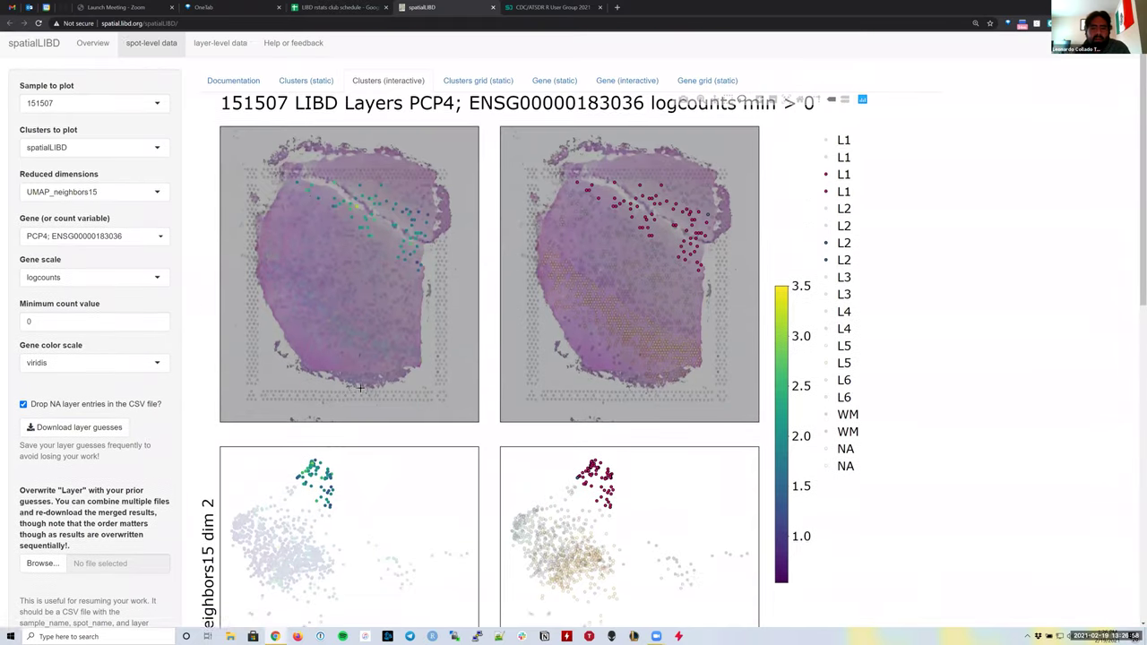
click(318, 85)
click(90, 151)
click(85, 198)
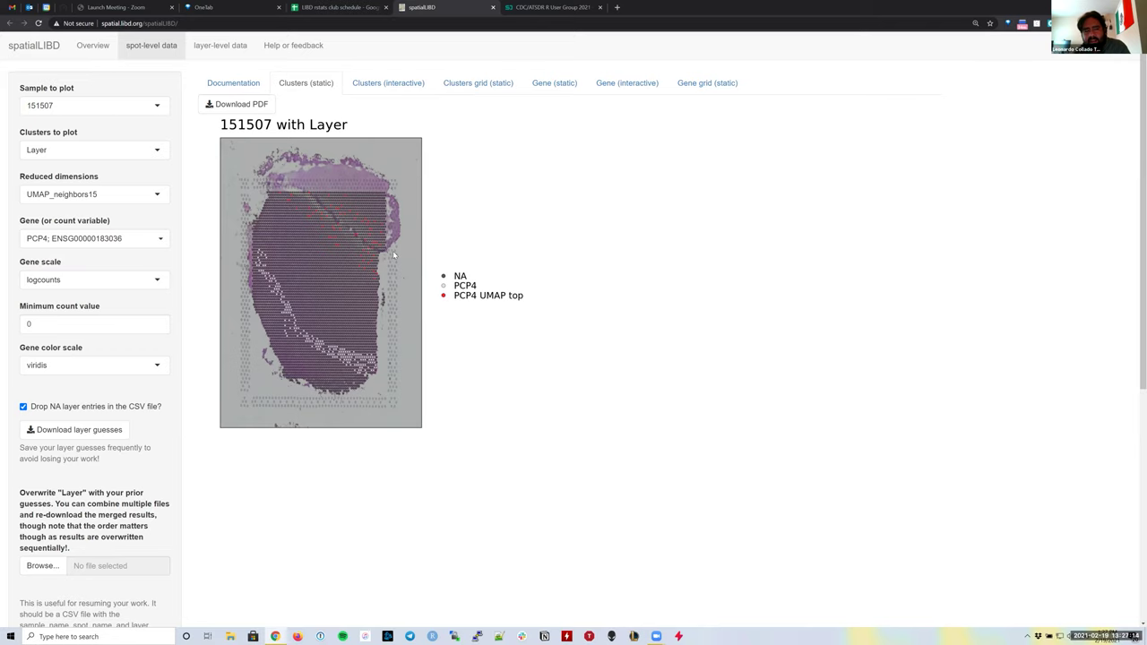
Set the clusters to plot back to spatialLIBD and open the interactive PCP4 gene plot.
click(95, 153)
click(98, 172)
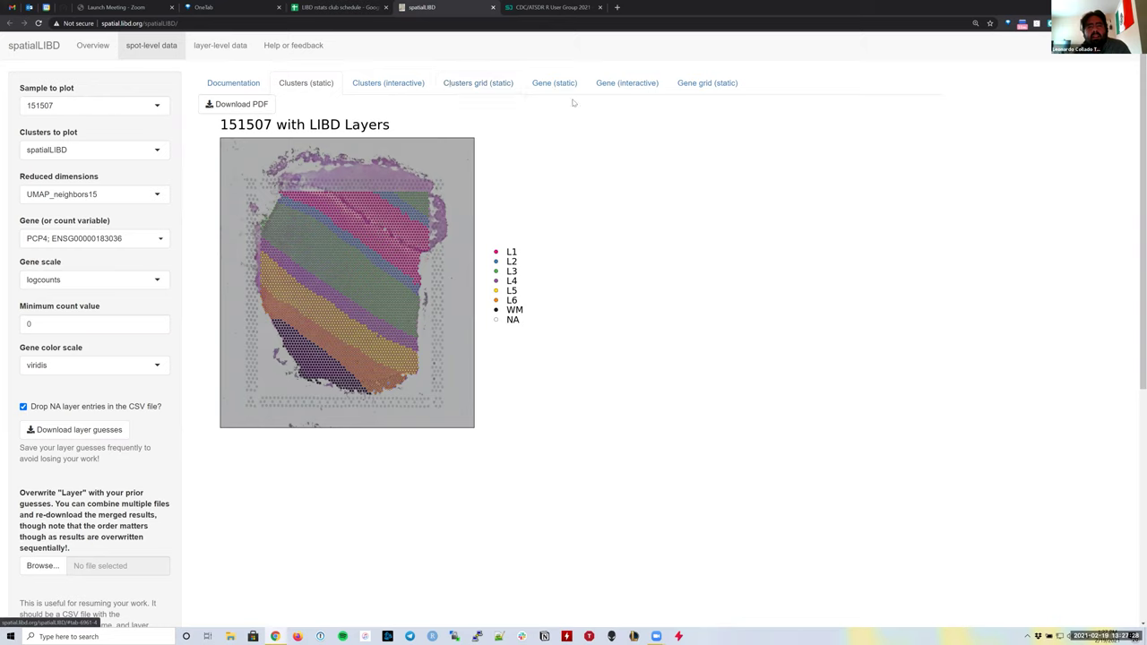
click(614, 86)
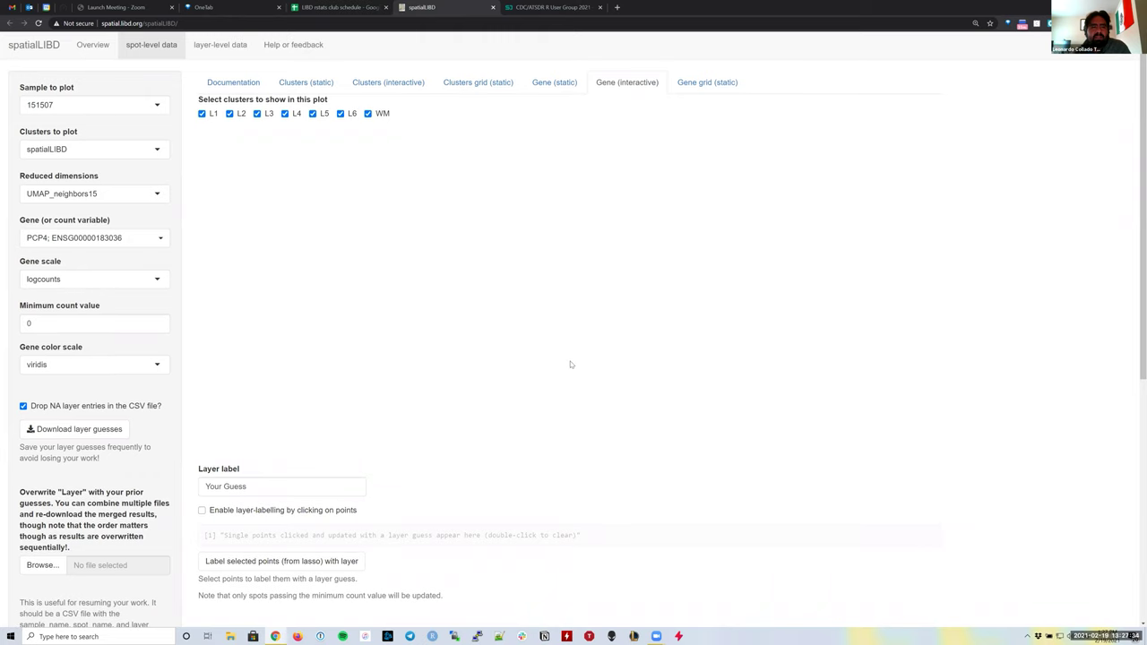
scroll(571, 363, down, 3)
scroll(570, 364, up, 3)
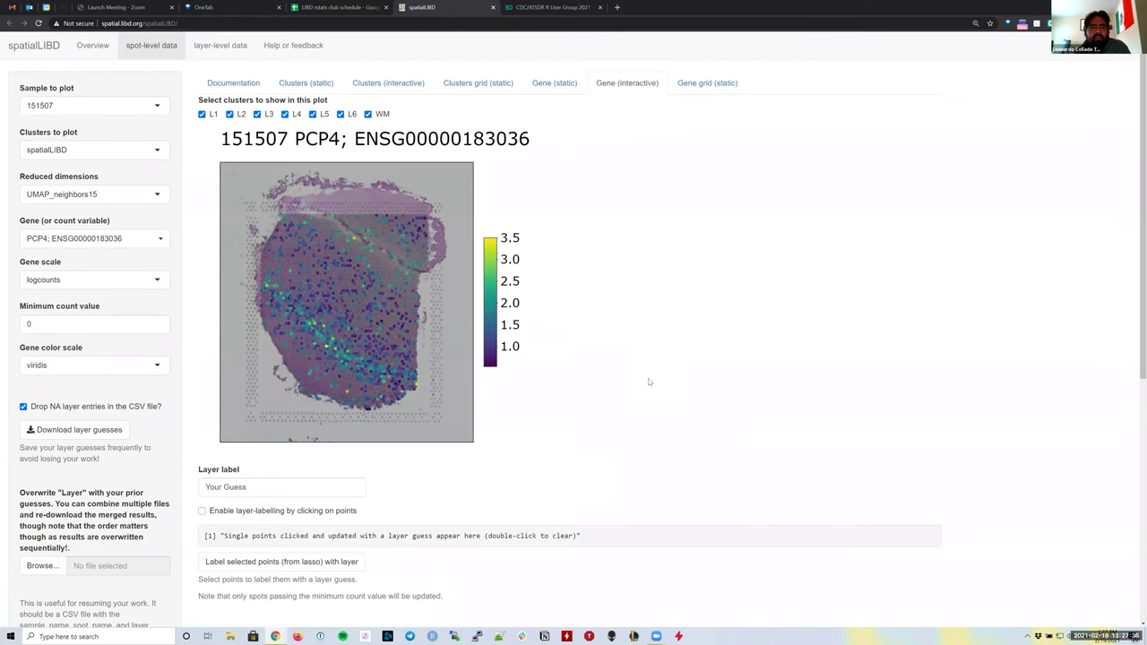
scroll(501, 389, down, 2)
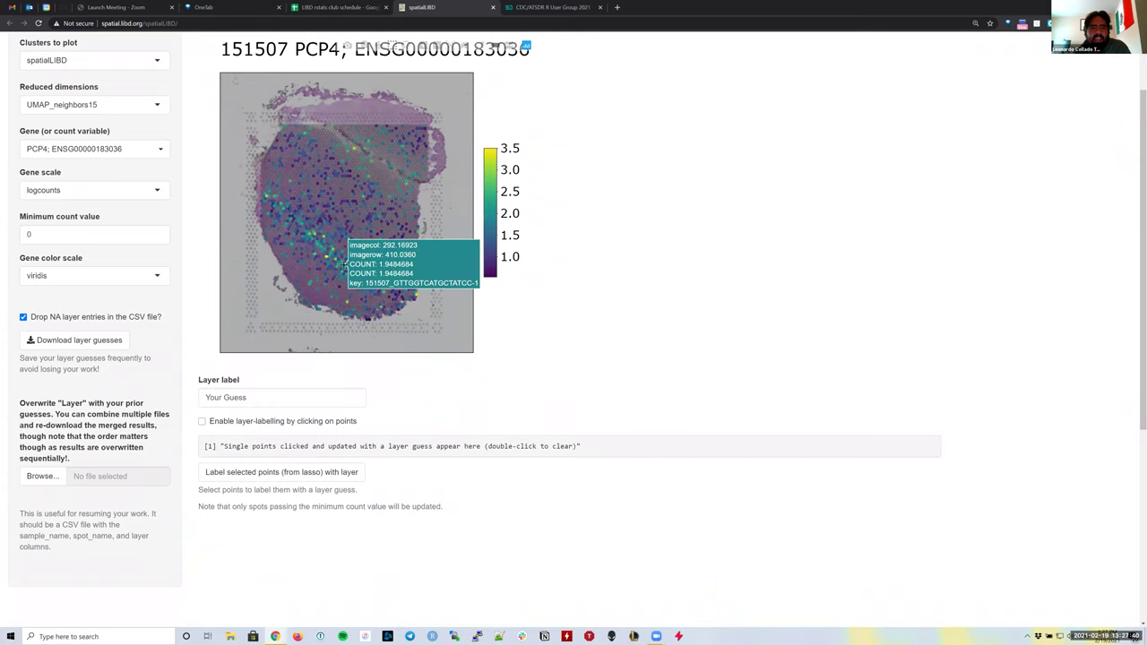
Set the gene plot's layer label to Click and enable layer-labelling by clicking on points.
drag(255, 397, 191, 386)
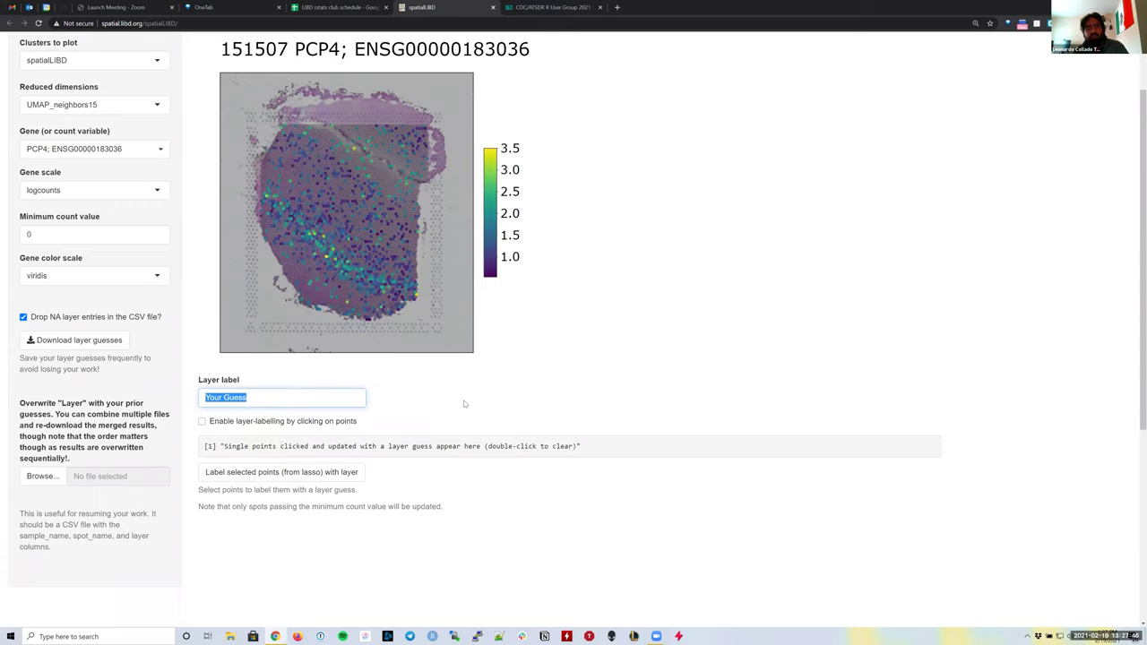
text(Click)
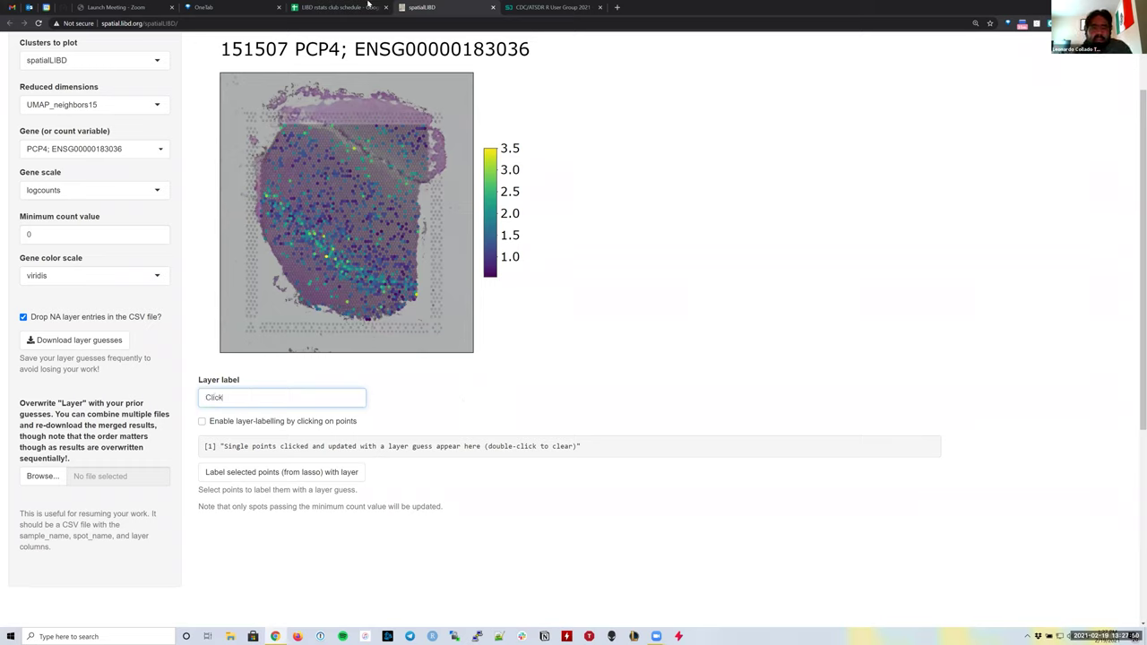
mouse_move(326, 173)
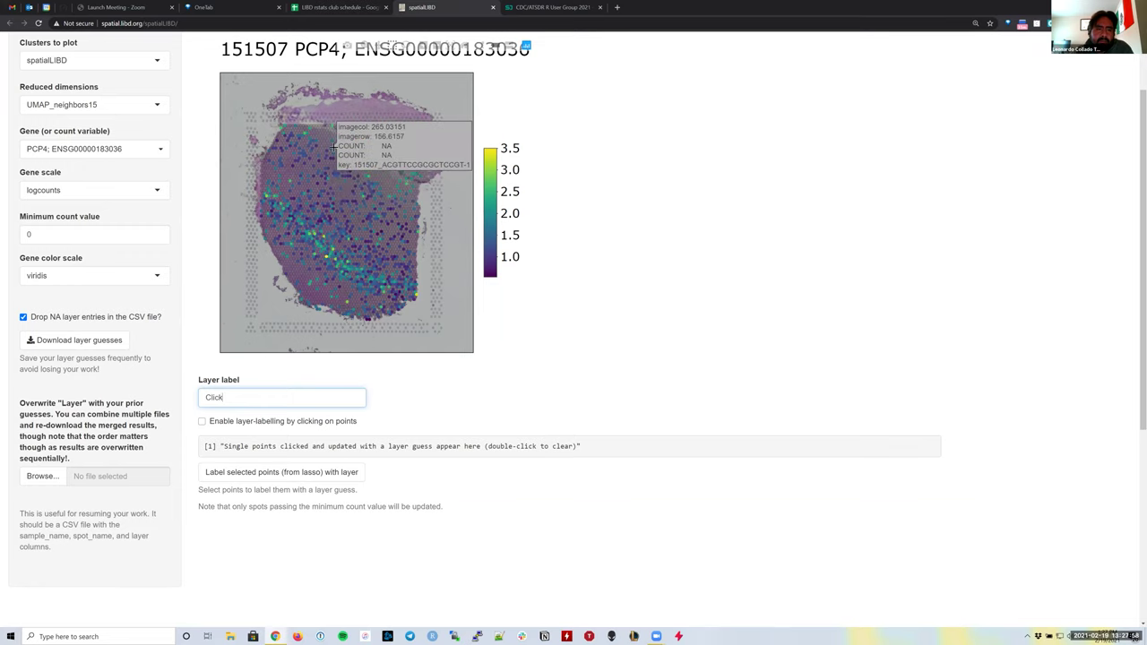
click(202, 423)
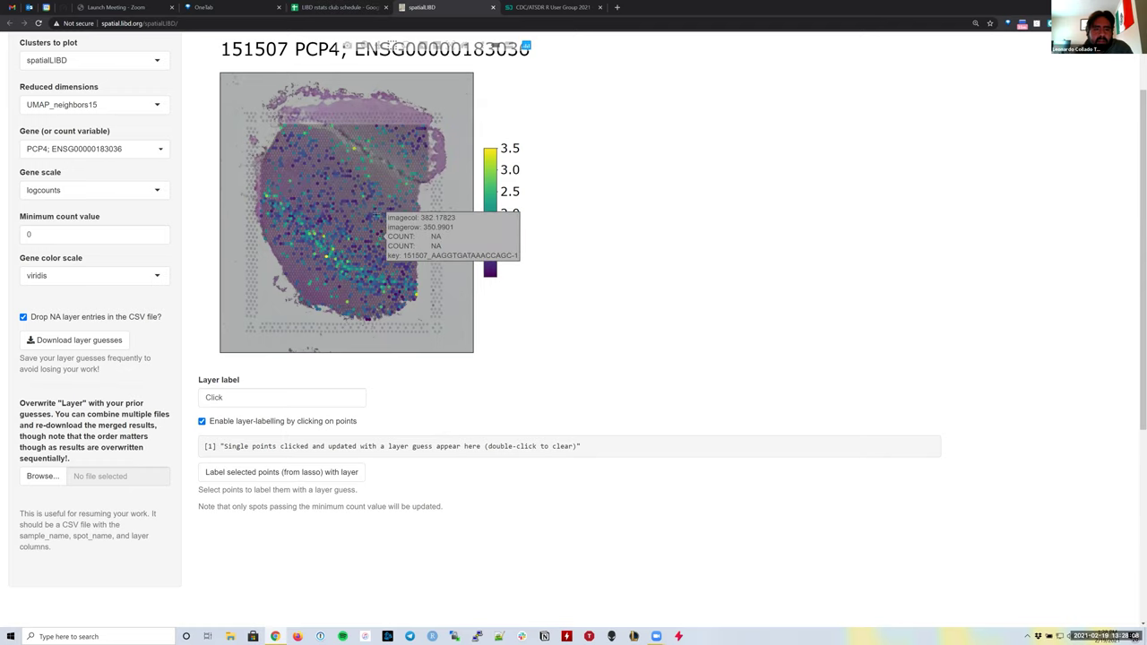
Check the custom Layer labels in the static clusters plot and return to the layer label field of the interactive gene plot.
scroll(376, 215, up, 2)
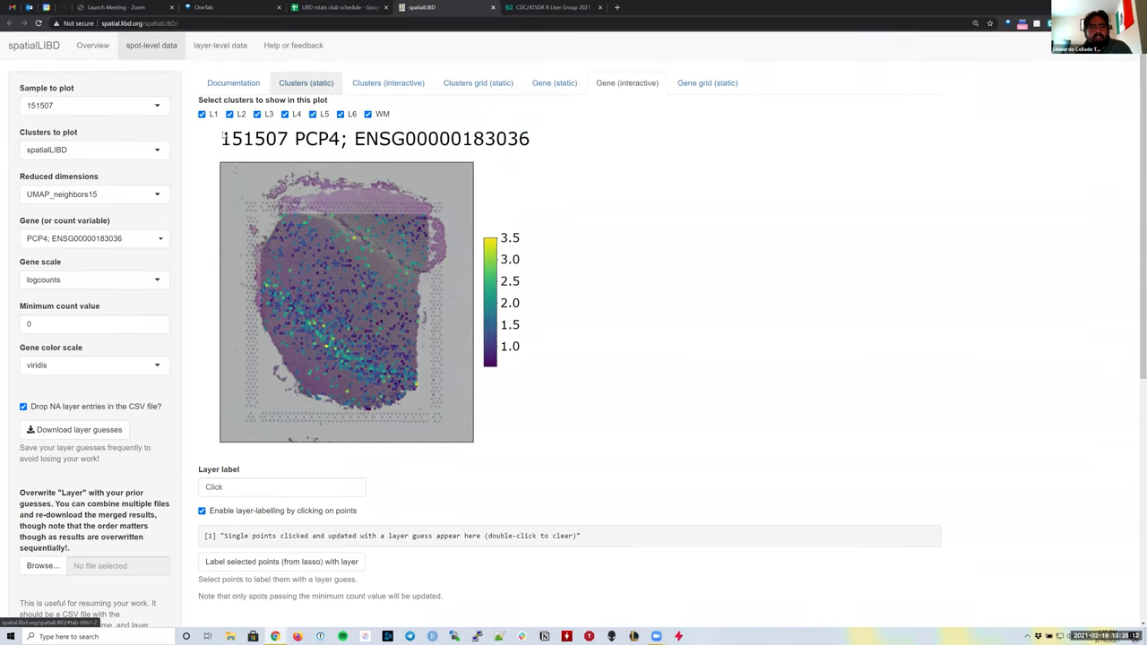
click(305, 82)
click(132, 149)
click(54, 198)
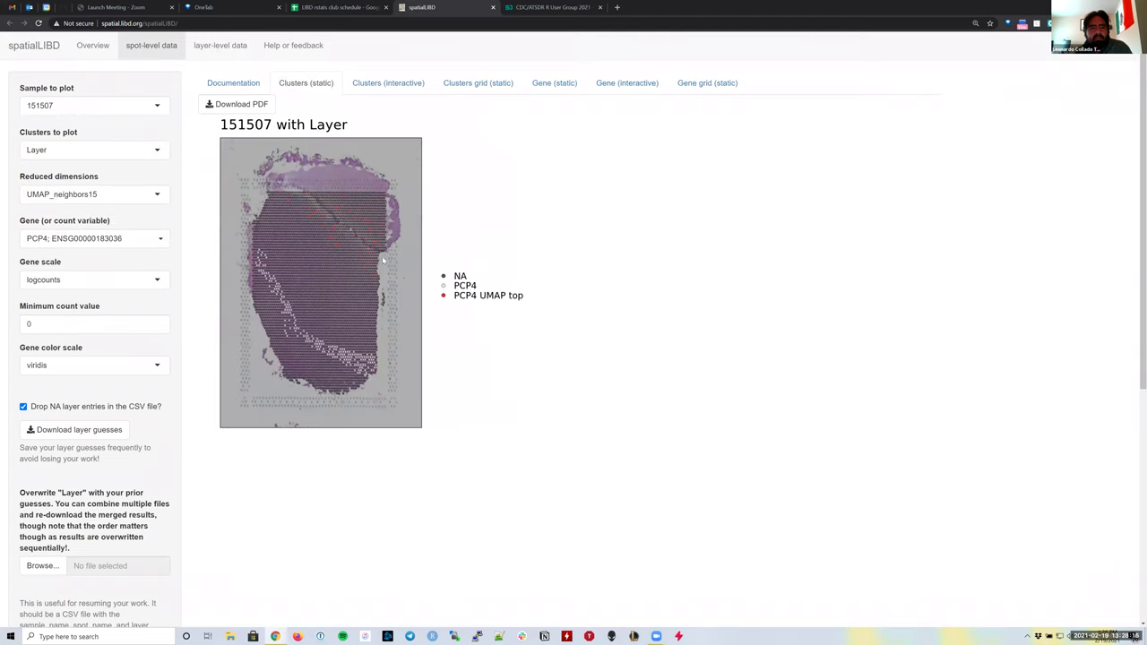
click(634, 82)
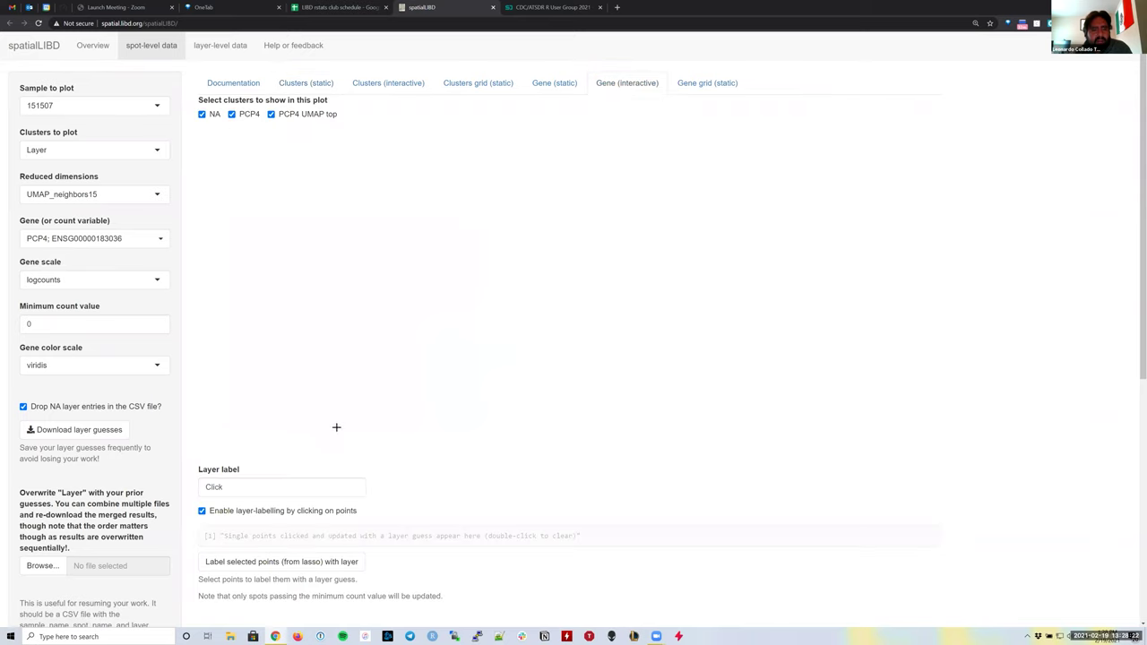
click(290, 482)
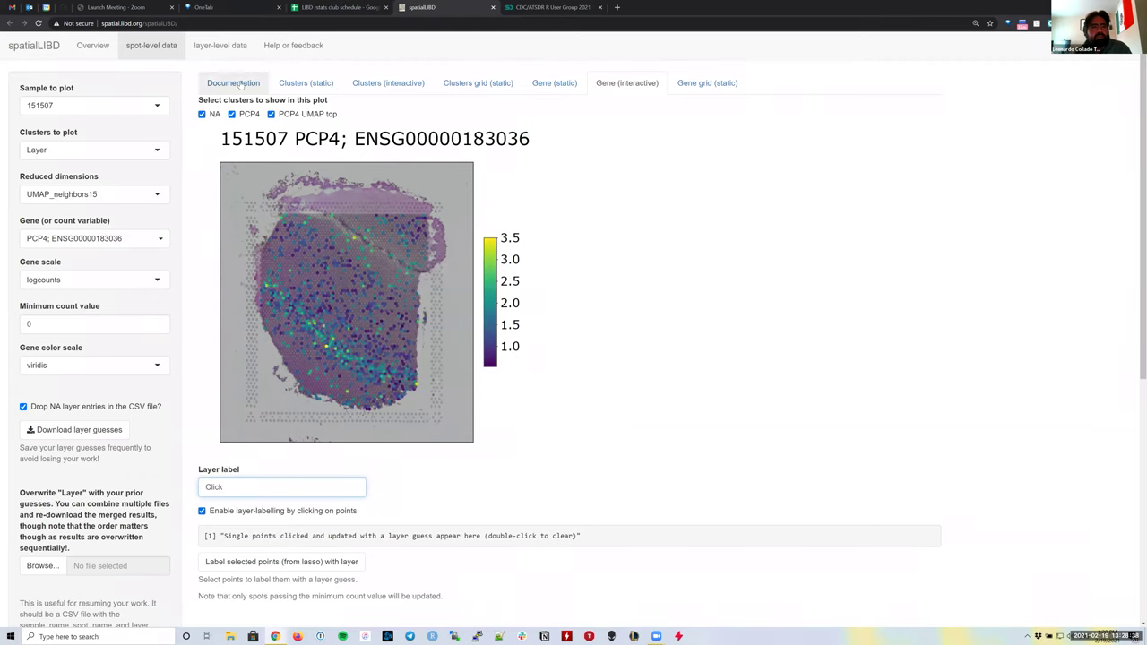
Refresh the custom labels in the static clusters plot by switching the clusters to GraphBased and back to Layer.
click(324, 84)
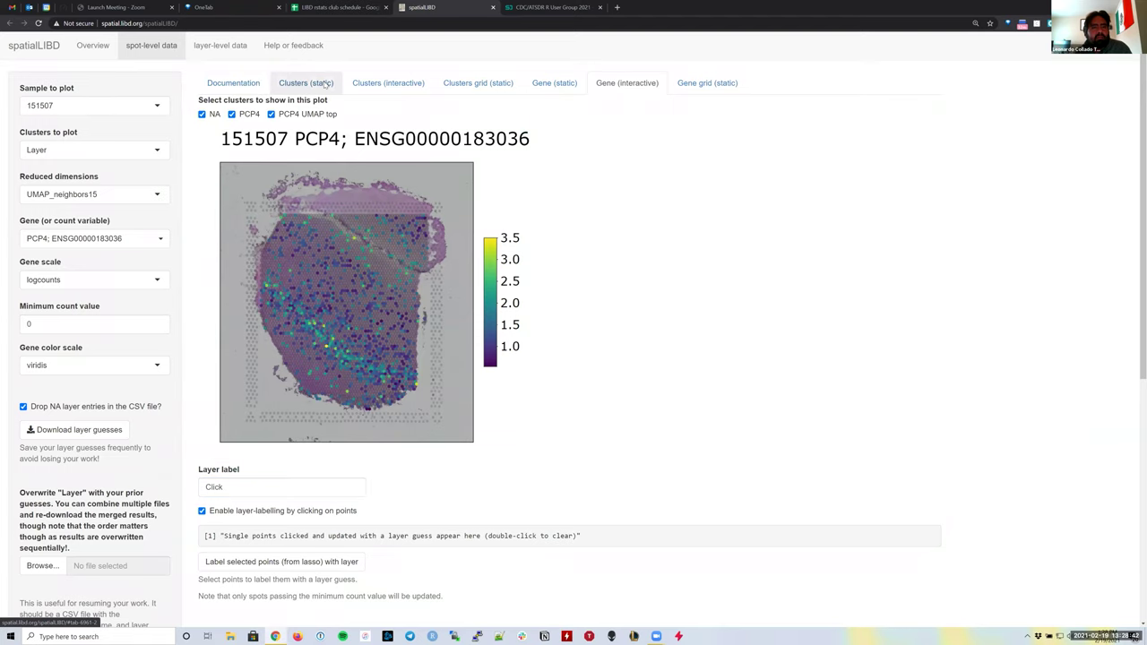
click(120, 151)
click(101, 186)
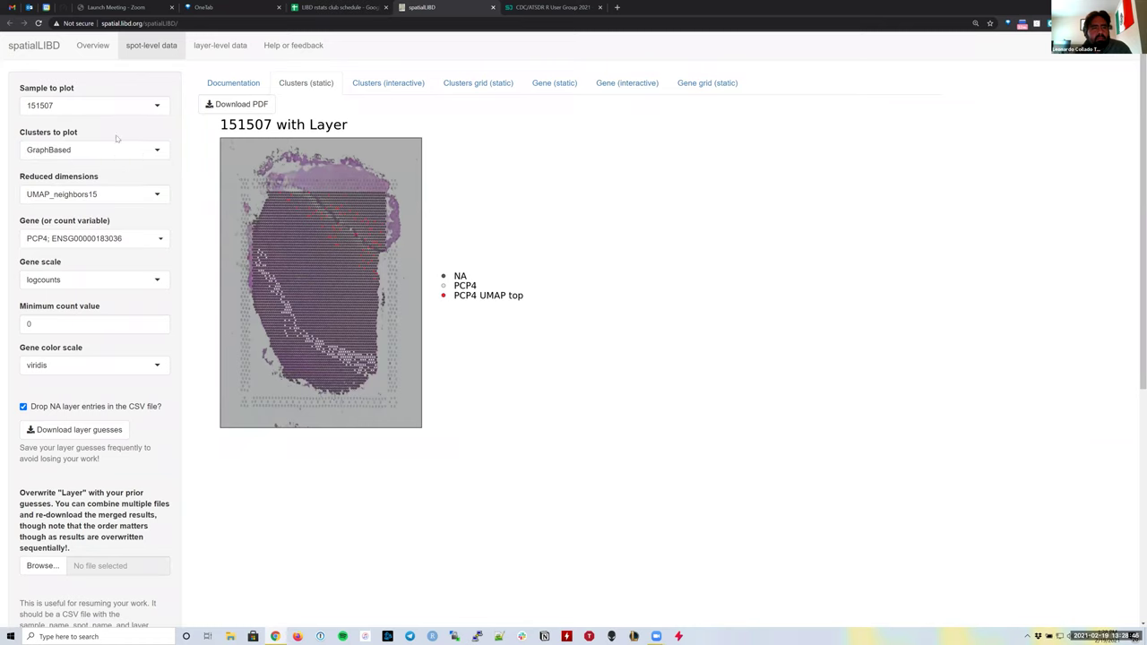
click(112, 151)
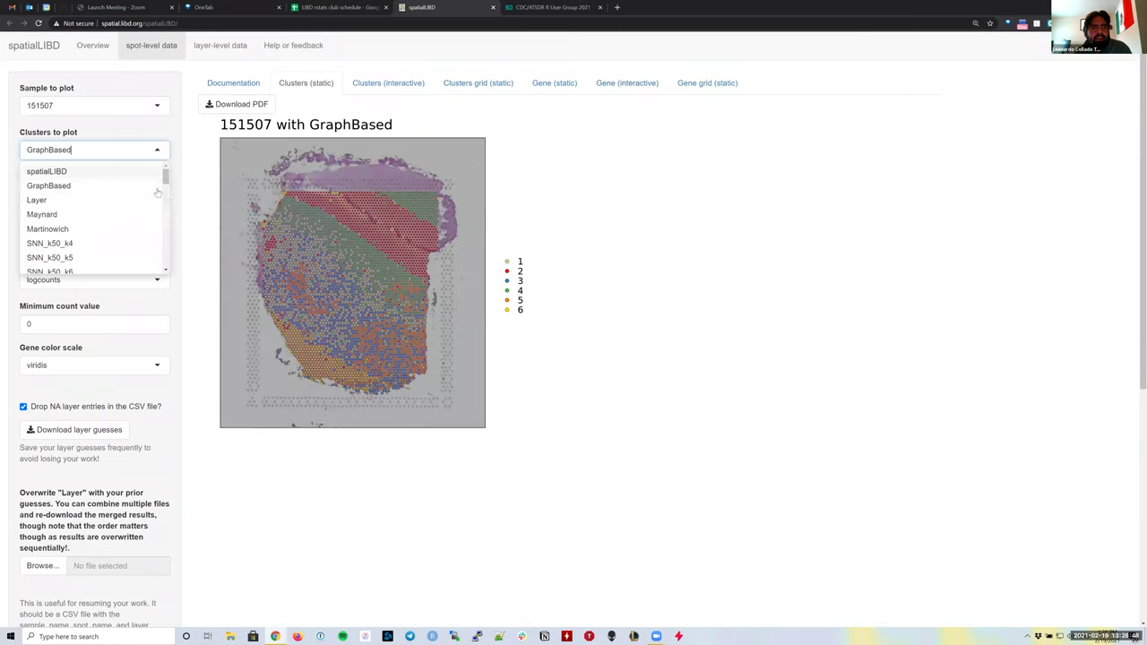
click(90, 200)
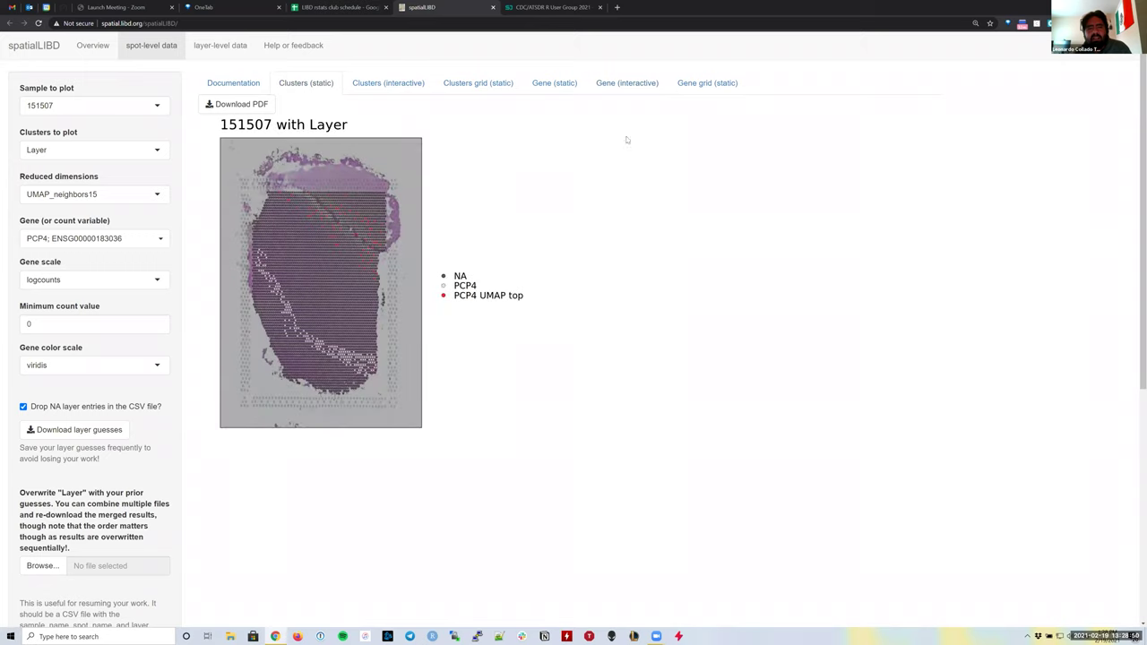
View the static gene grid options and reopen the interactive gene plot.
click(703, 83)
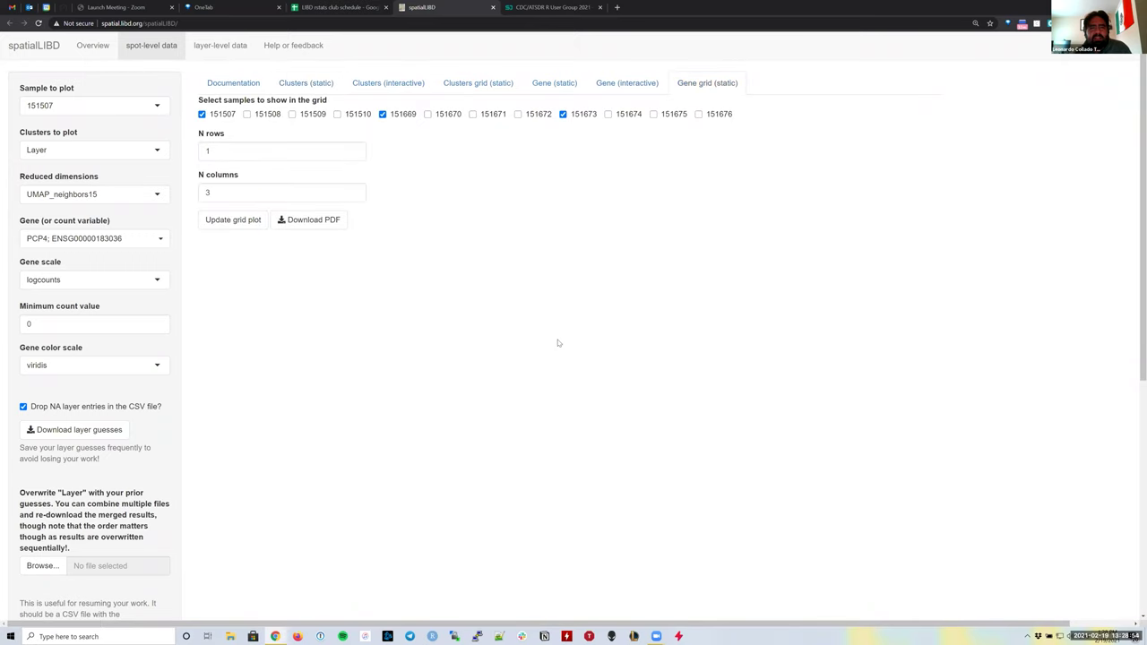
click(625, 84)
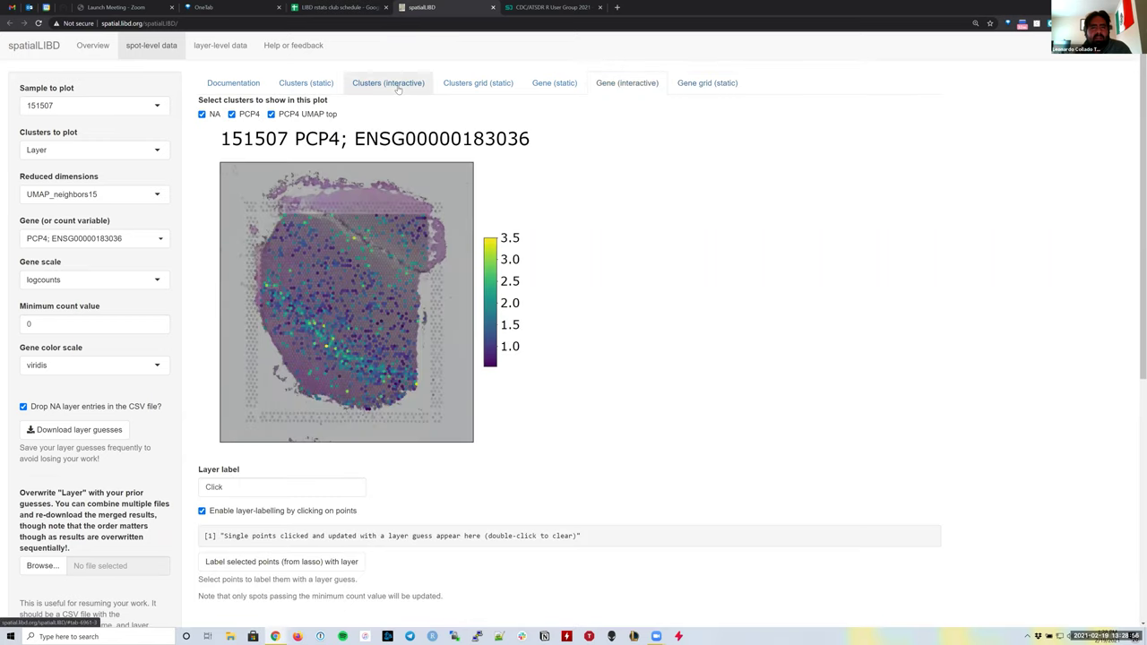
In the interactive clusters plot, enable layer-labelling by clicking on points and set the layer label to Click.
click(399, 84)
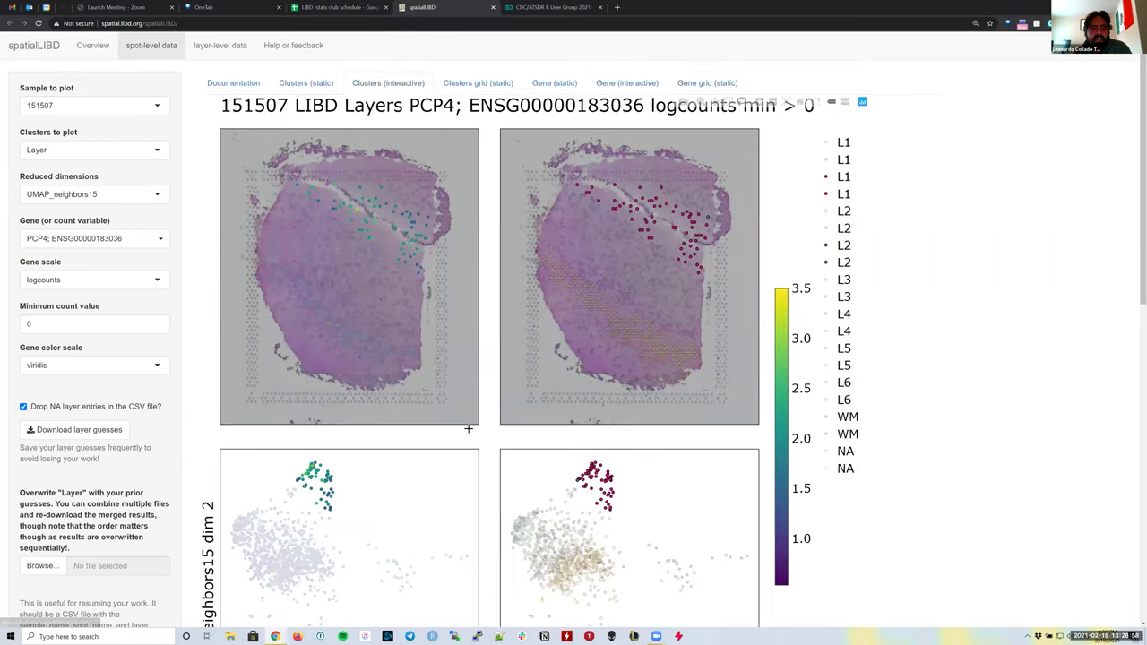
scroll(235, 246, down, 5)
scroll(235, 246, down, 3)
scroll(206, 333, up, 1)
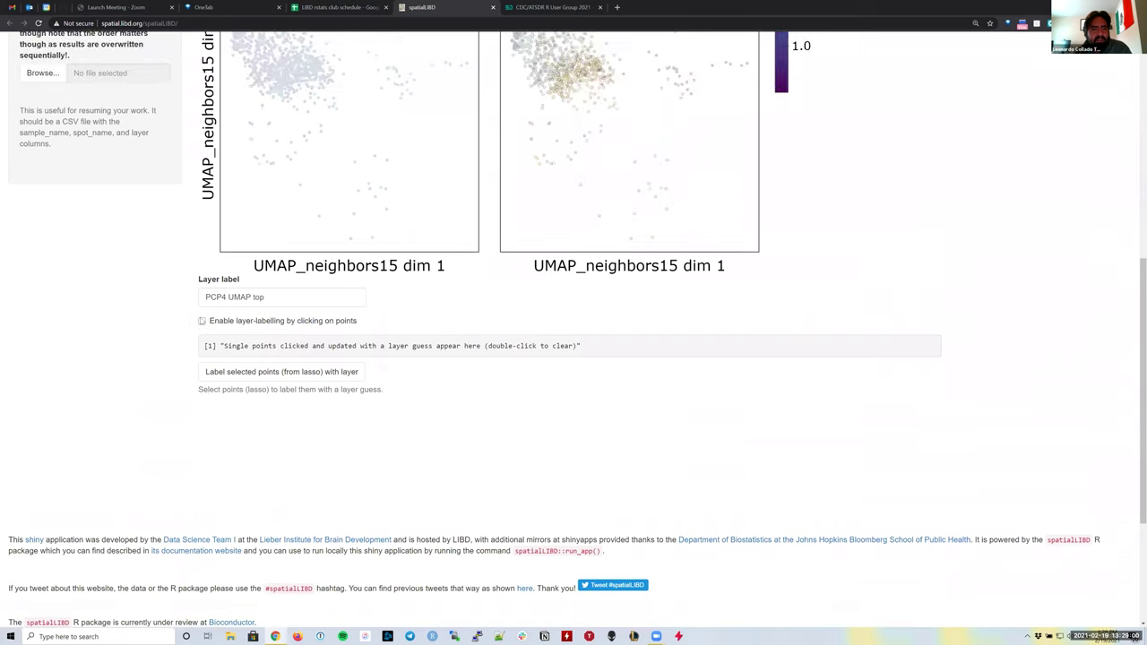
click(202, 320)
scroll(128, 293, up, 2)
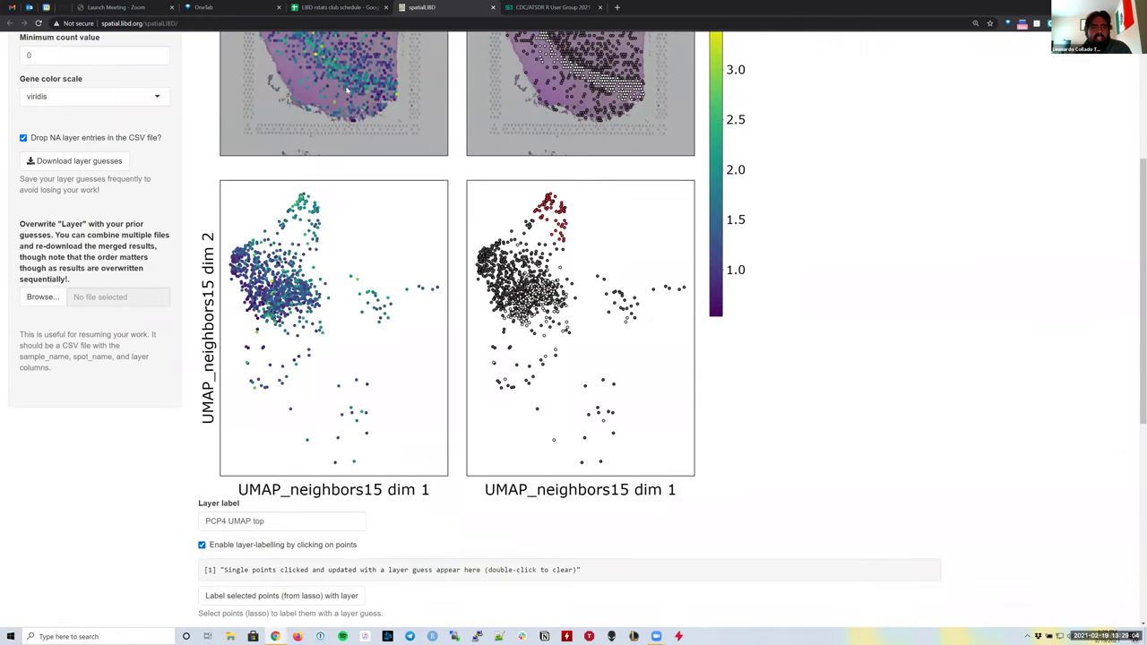
triple_click(237, 521)
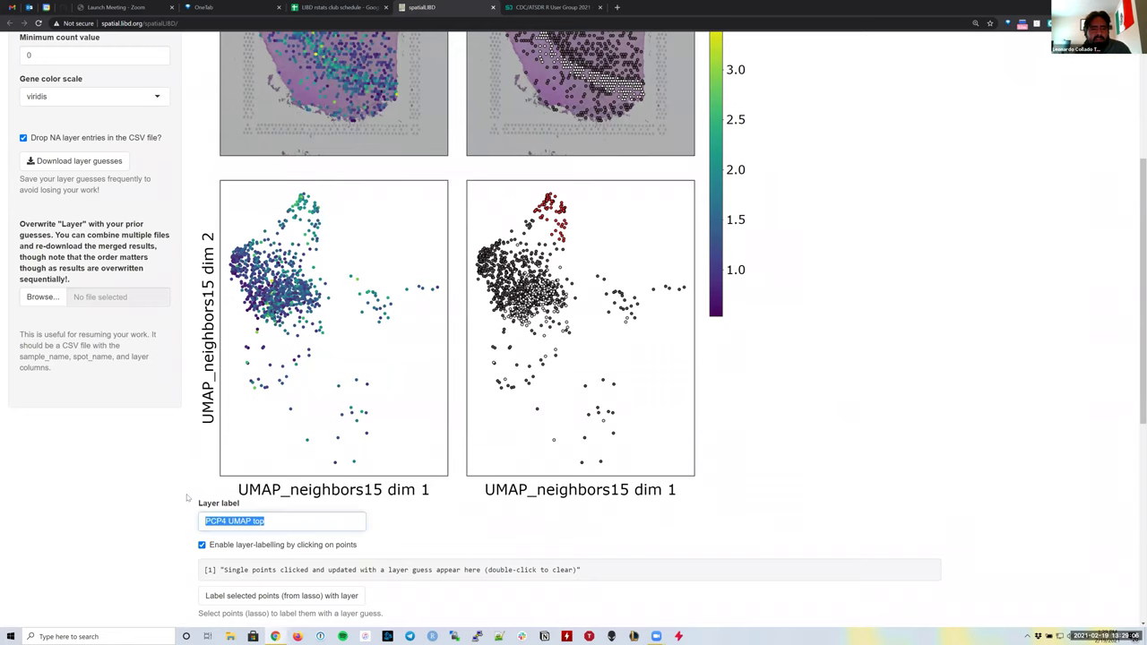
text(Click)
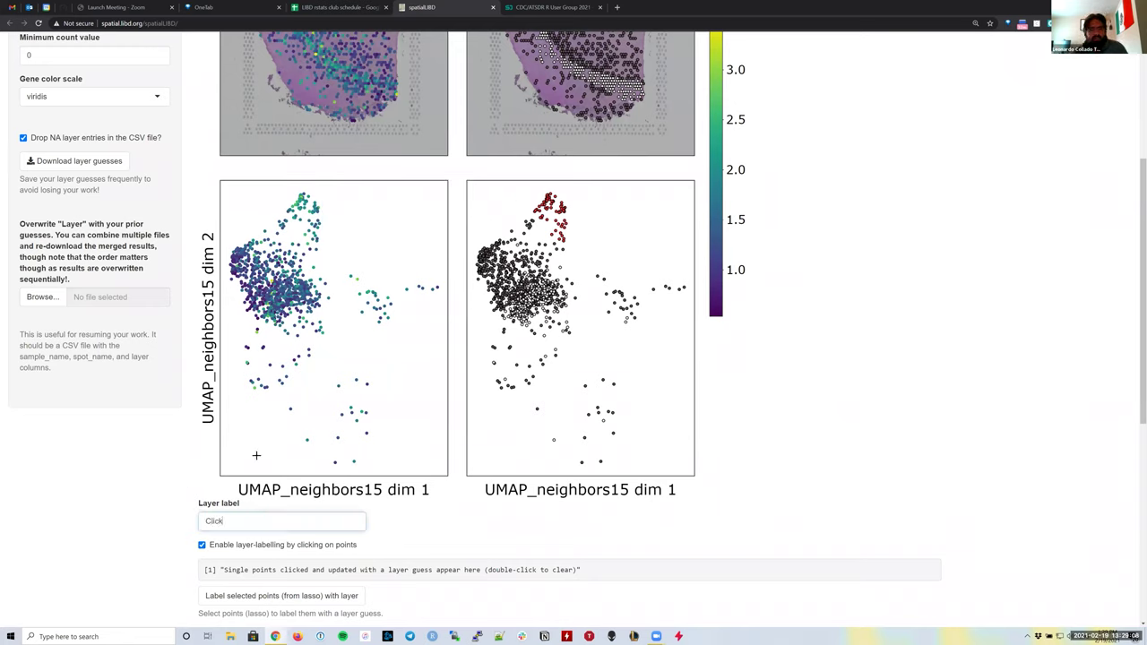
Label several individual spots on the tissue gene map of the interactive clusters plot with the Click layer.
mouse_move(341, 70)
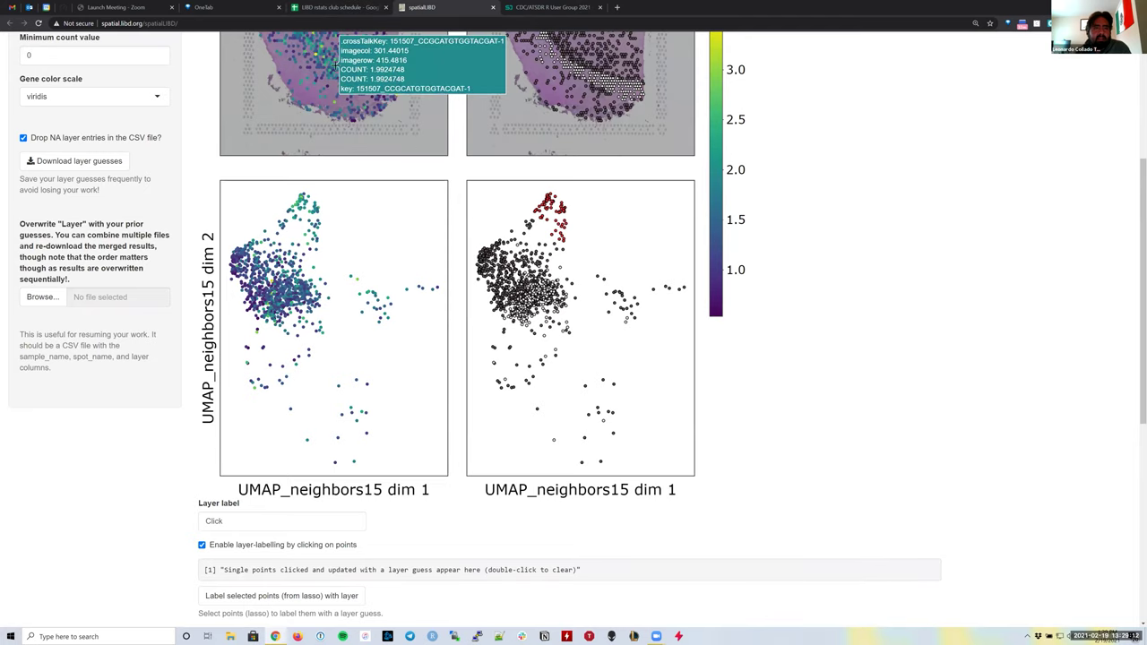
click(323, 55)
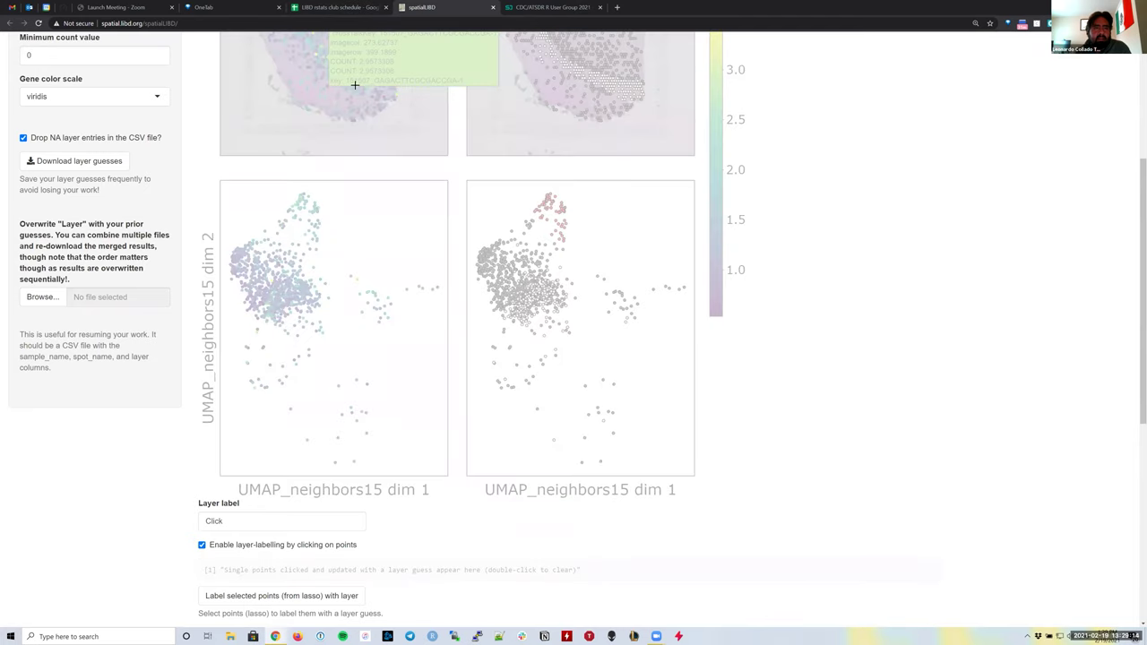
click(353, 75)
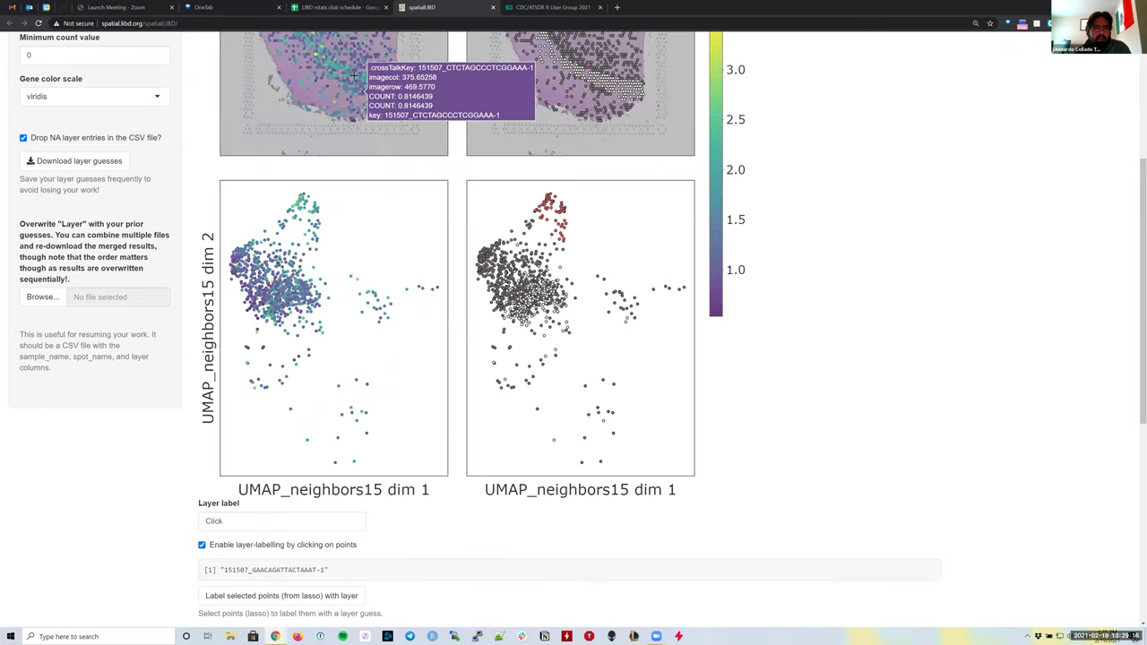
click(364, 108)
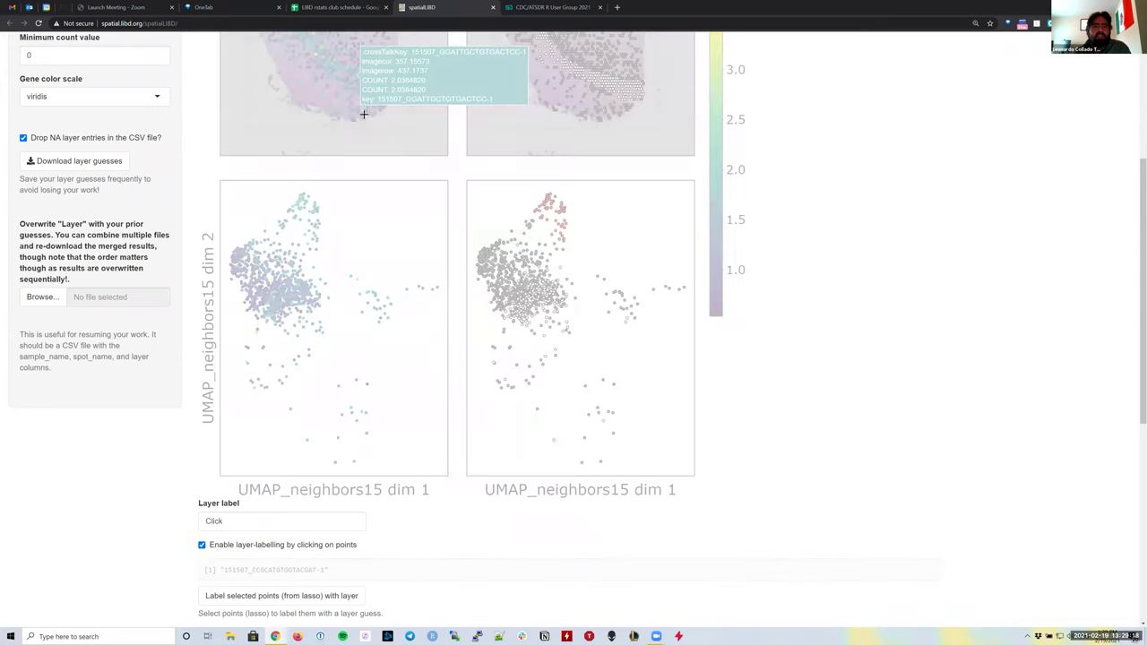
scroll(358, 176, up, 1)
scroll(305, 182, up, 1)
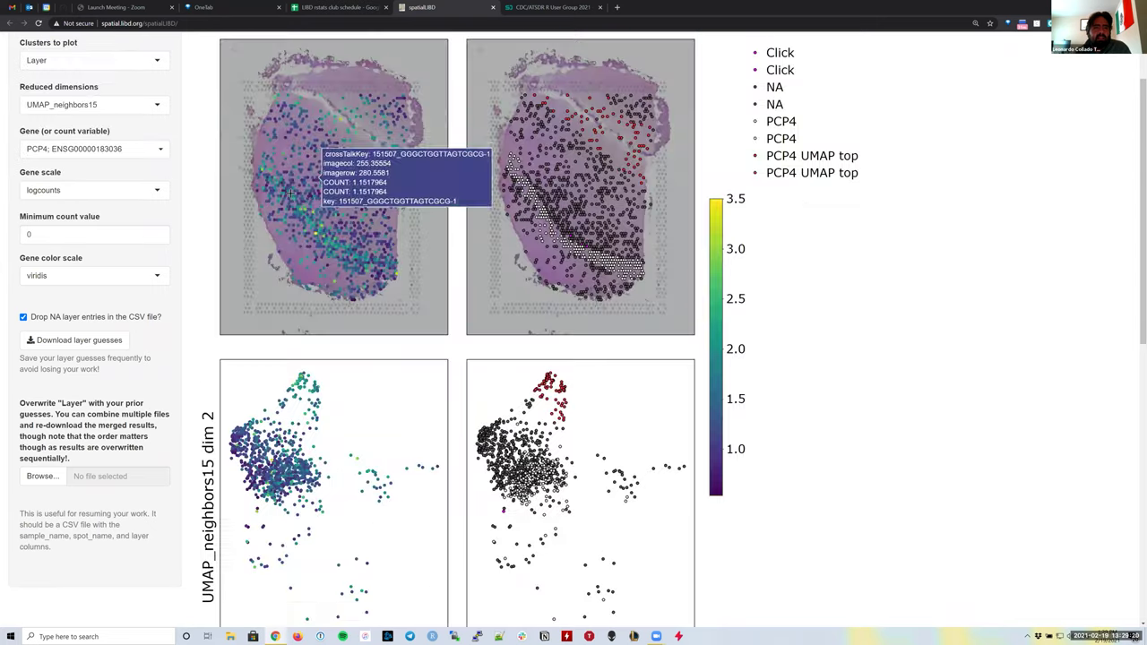
click(283, 184)
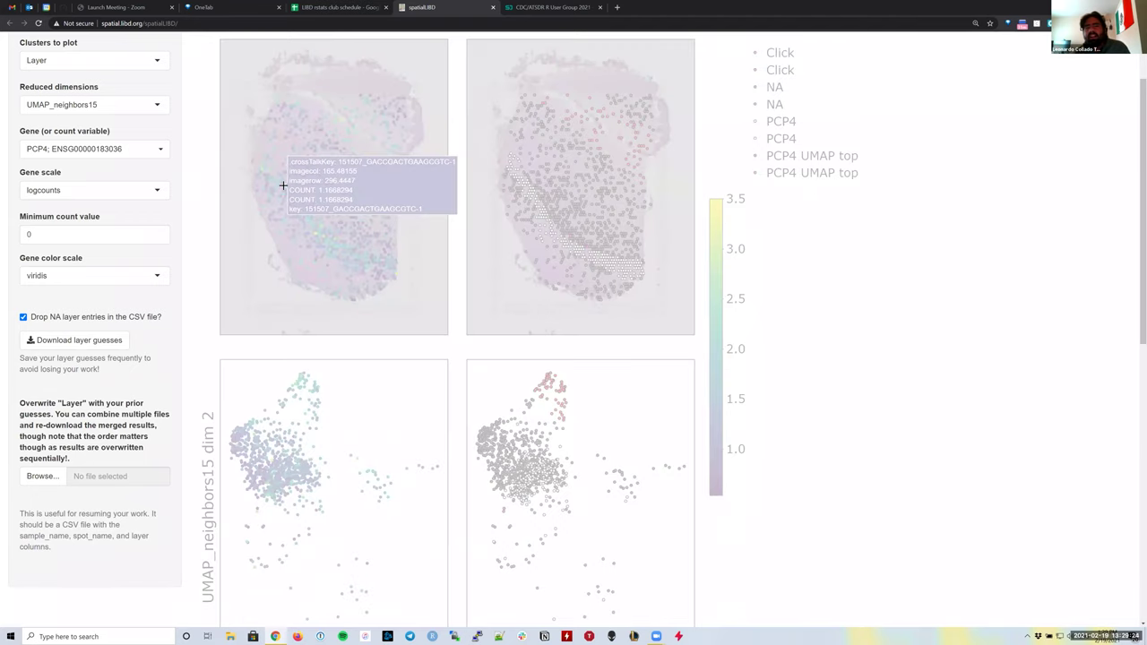
scroll(282, 184, up, 1)
click(322, 180)
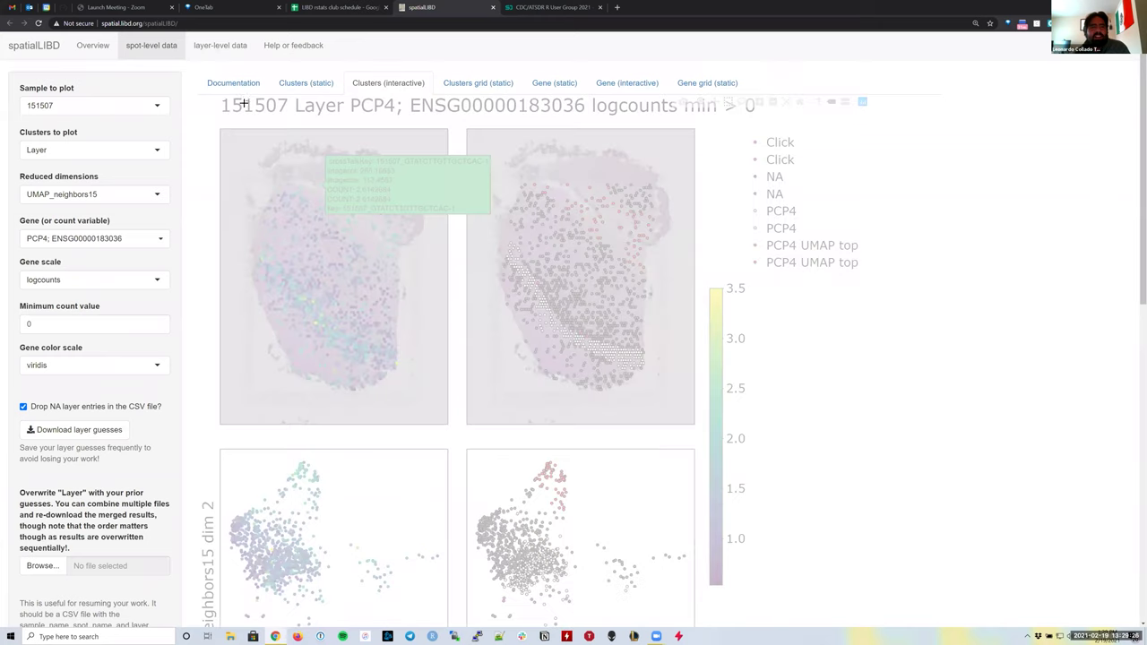
Check the custom layers in the static clusters plot and preview the layer guesses CSV download without saving it.
click(312, 89)
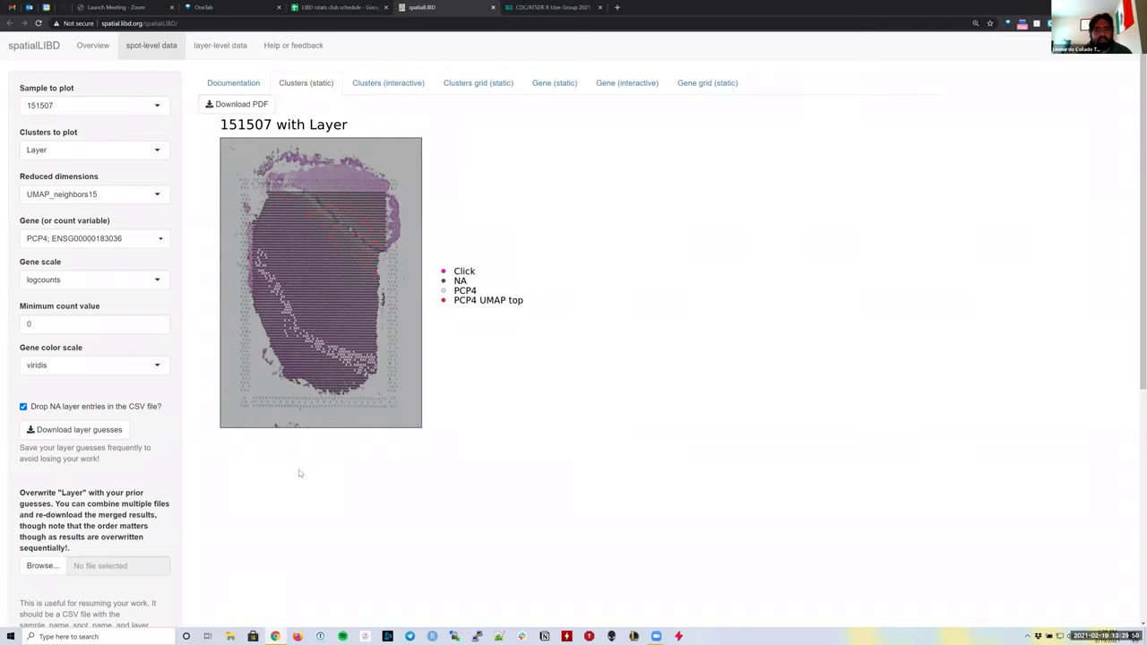
click(49, 435)
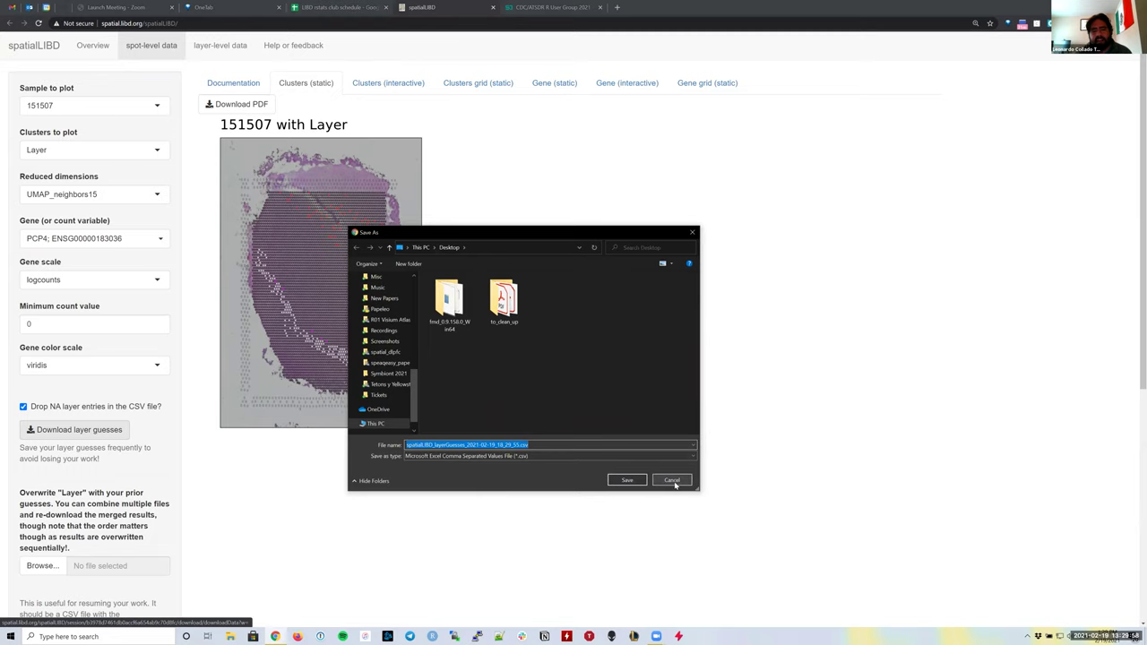
click(673, 480)
scroll(138, 463, down, 3)
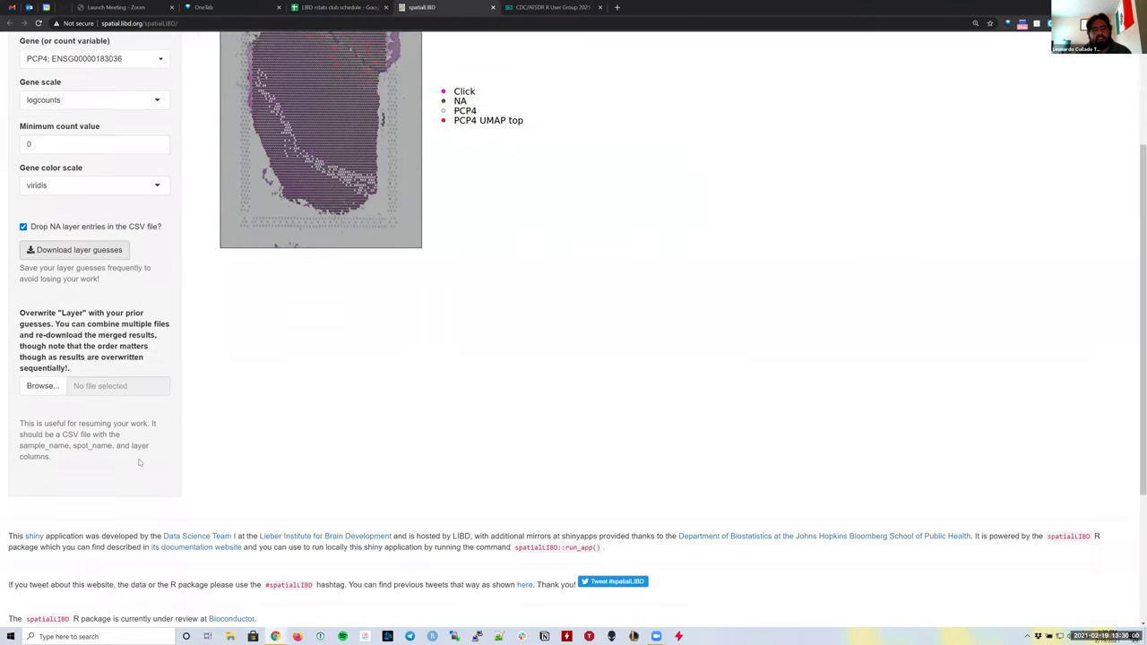
scroll(139, 463, down, 2)
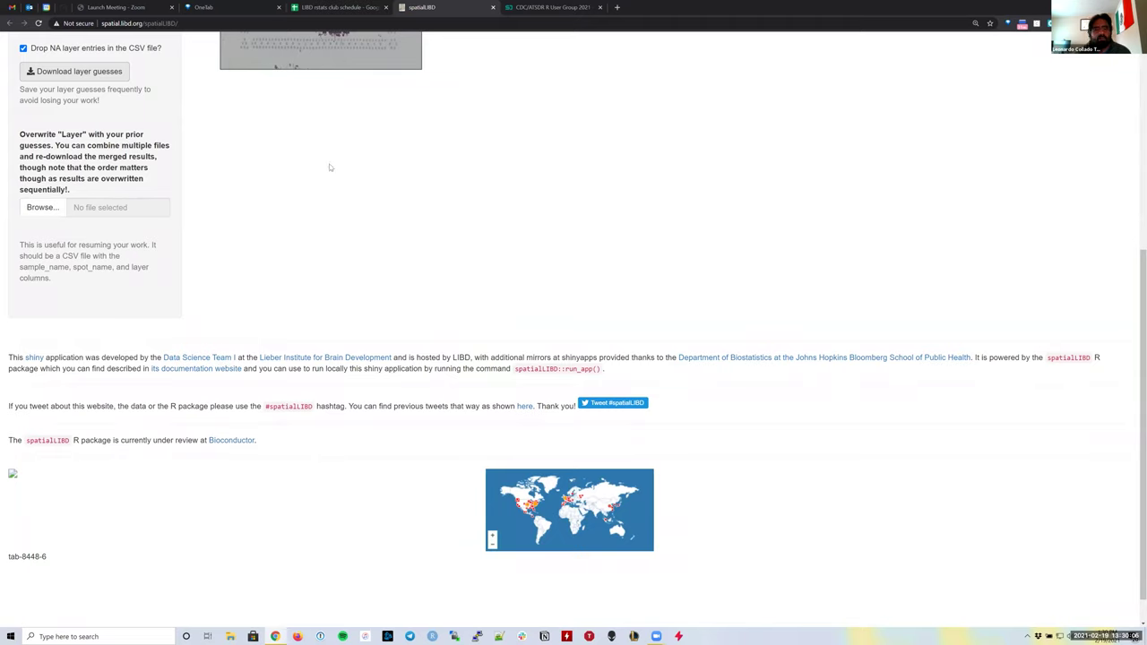
scroll(330, 168, up, 5)
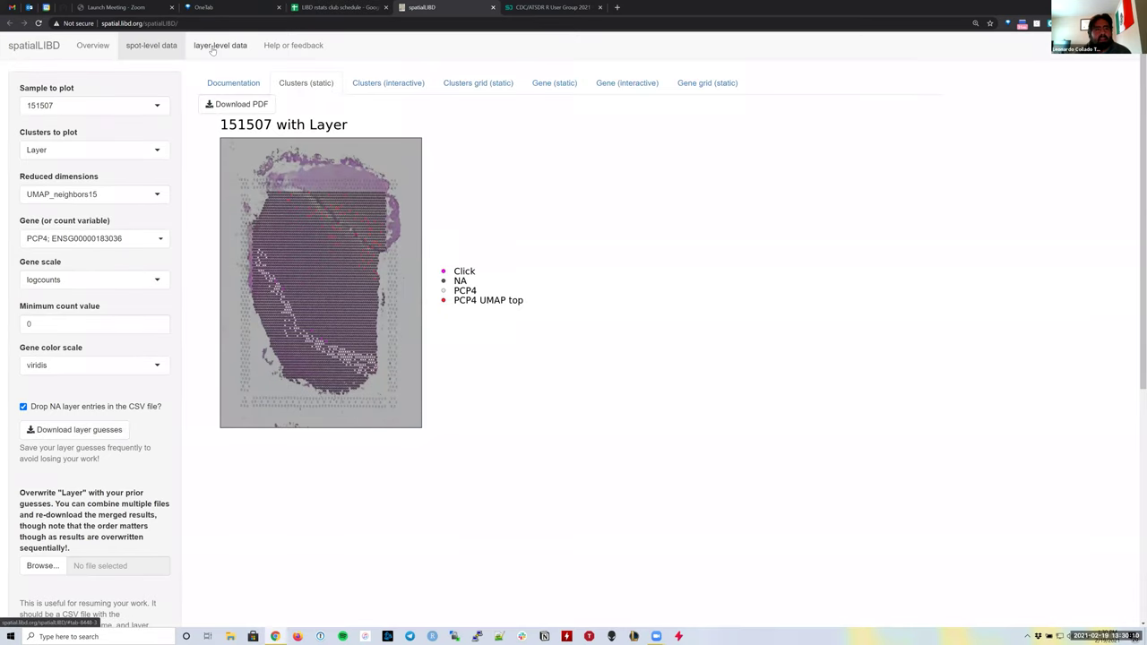
Show the layer-level data's reduced dimension plot and view the available reduced dimensions, keeping PCA.
click(212, 50)
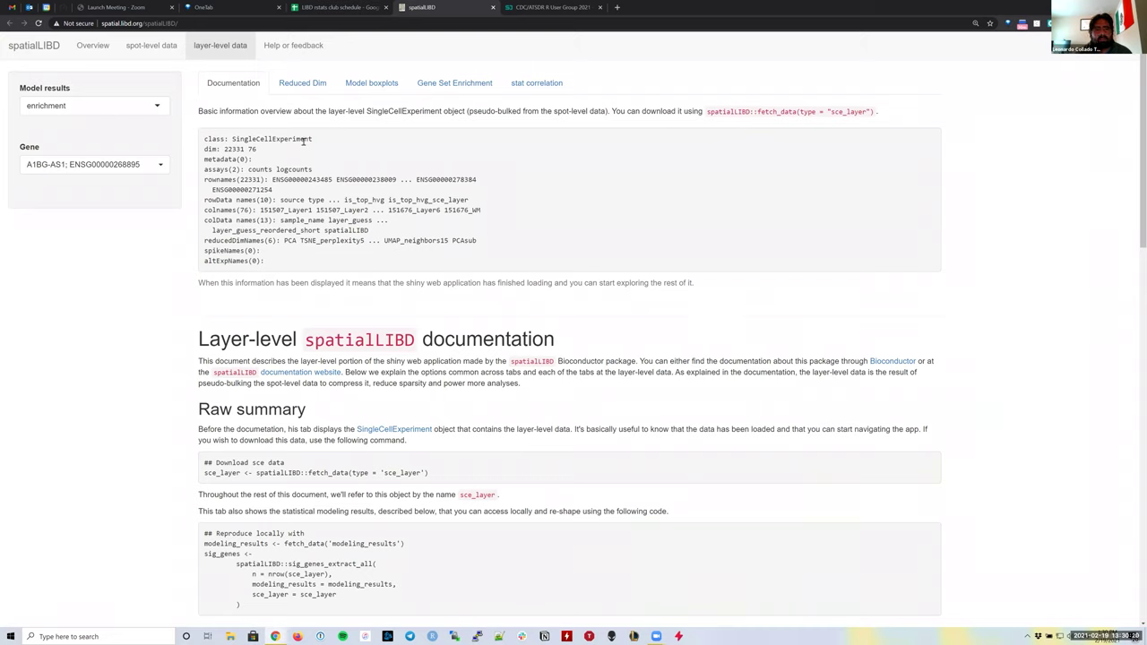
click(310, 90)
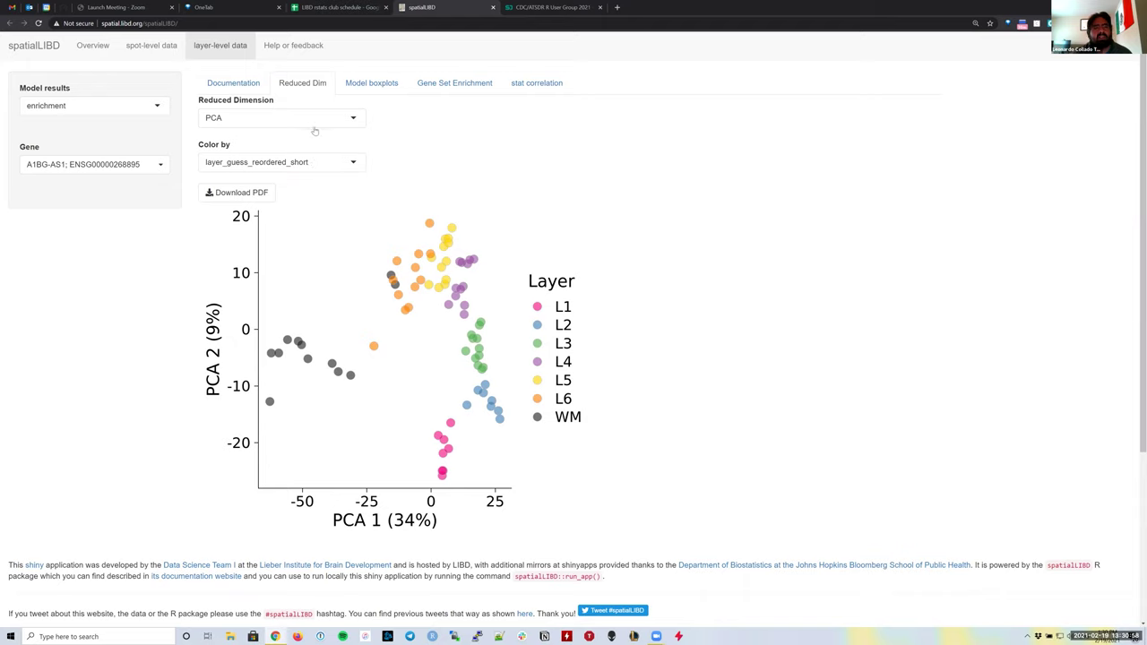
click(316, 120)
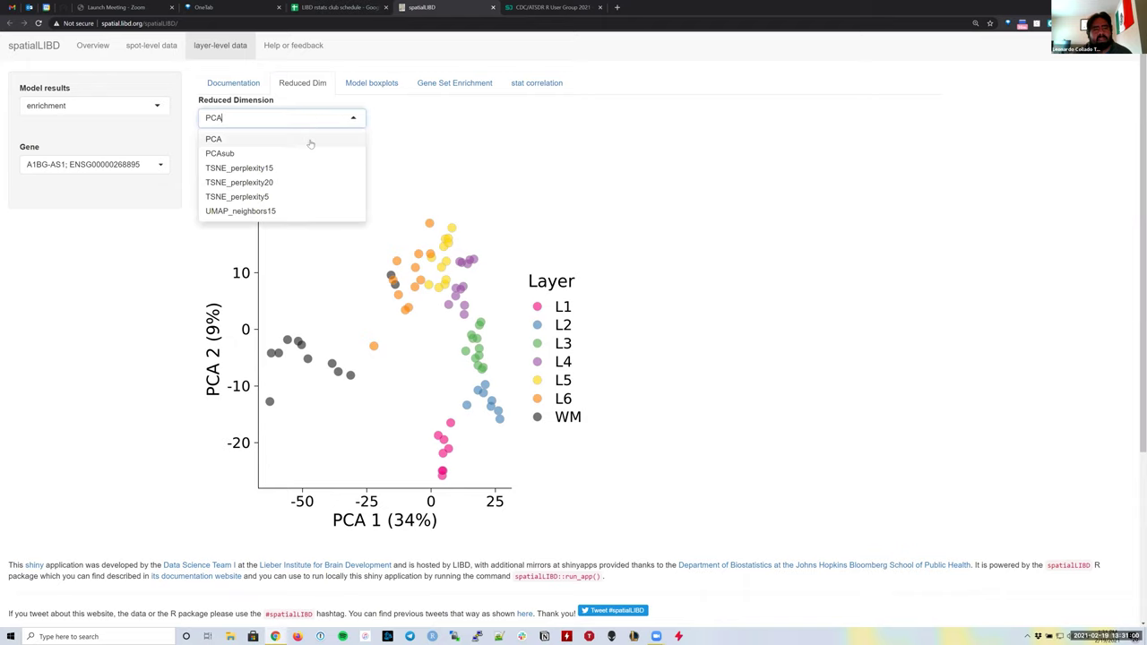
click(461, 149)
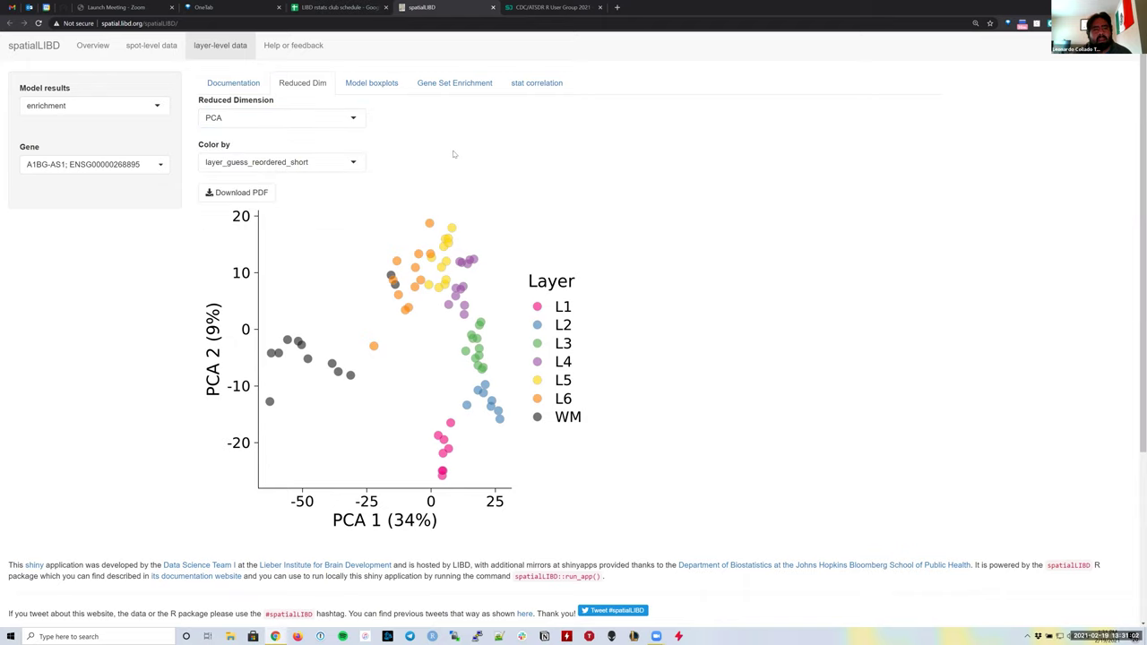
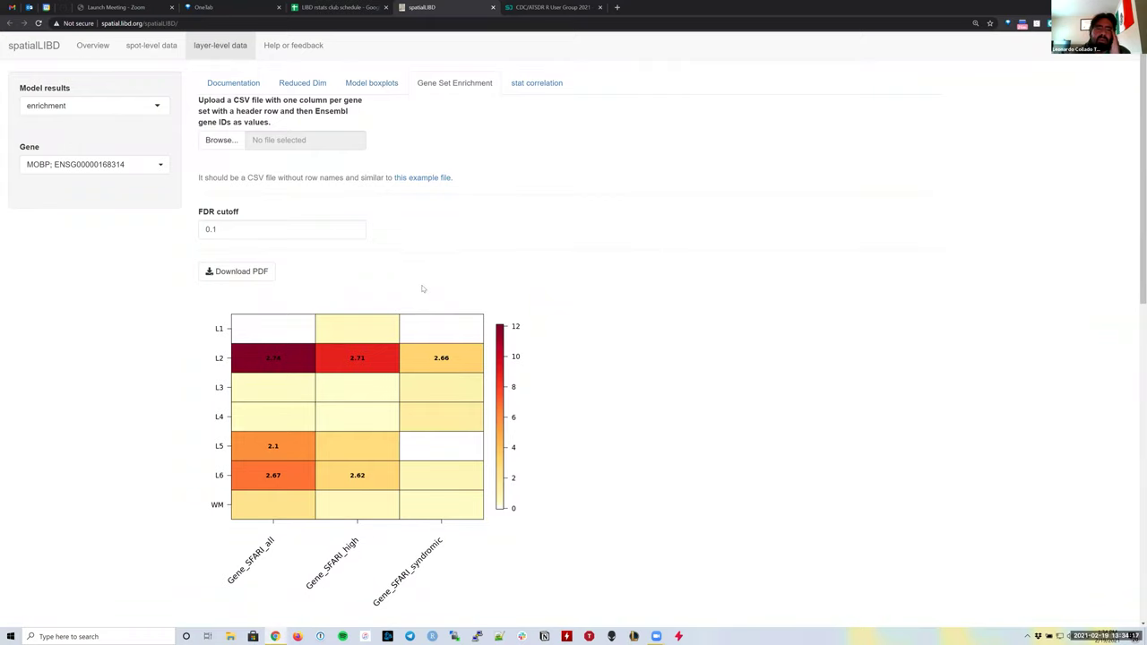
Open the example gene set CSV file in a separate browser tab and enlarge it for reading.
right_click(424, 179)
click(457, 184)
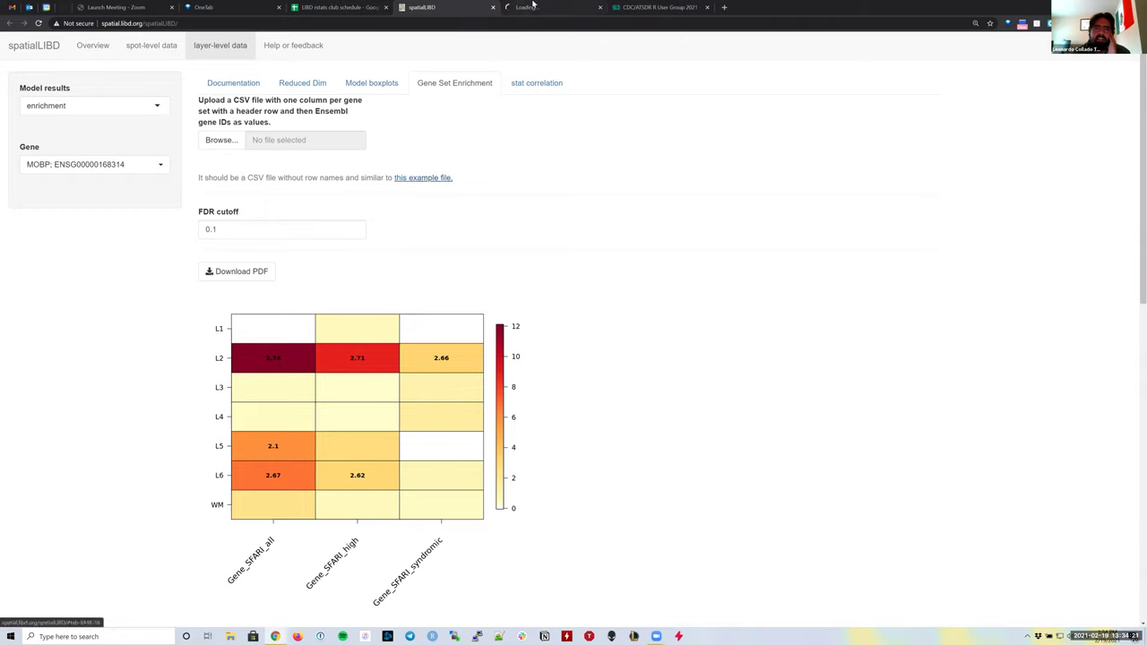
click(551, 7)
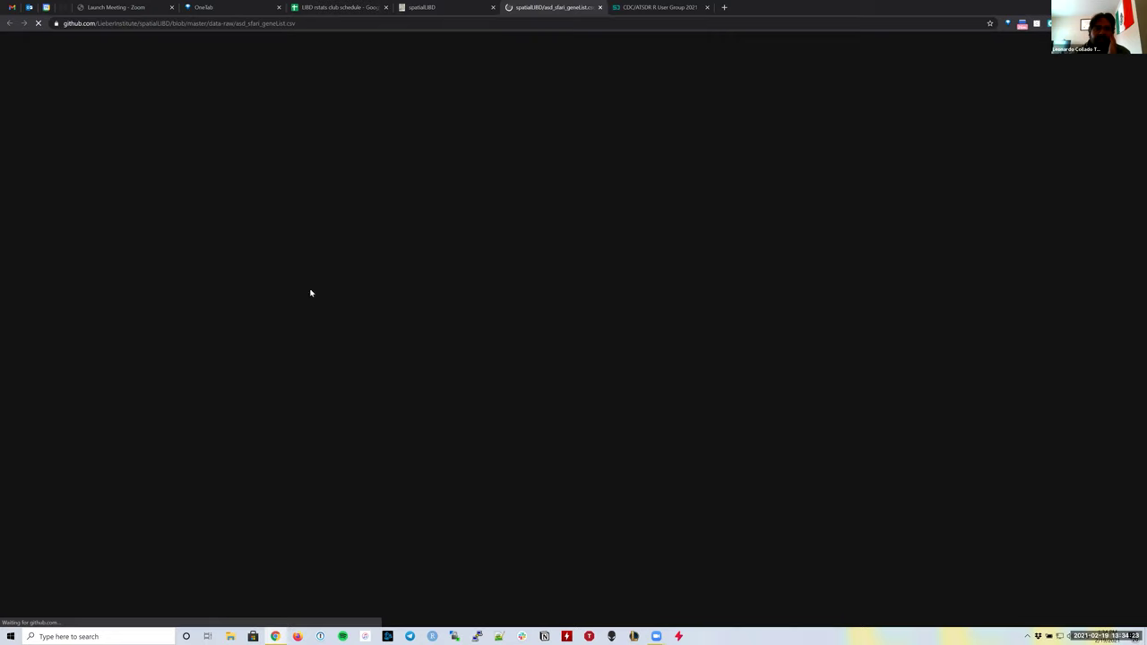
scroll(257, 363, down, 2)
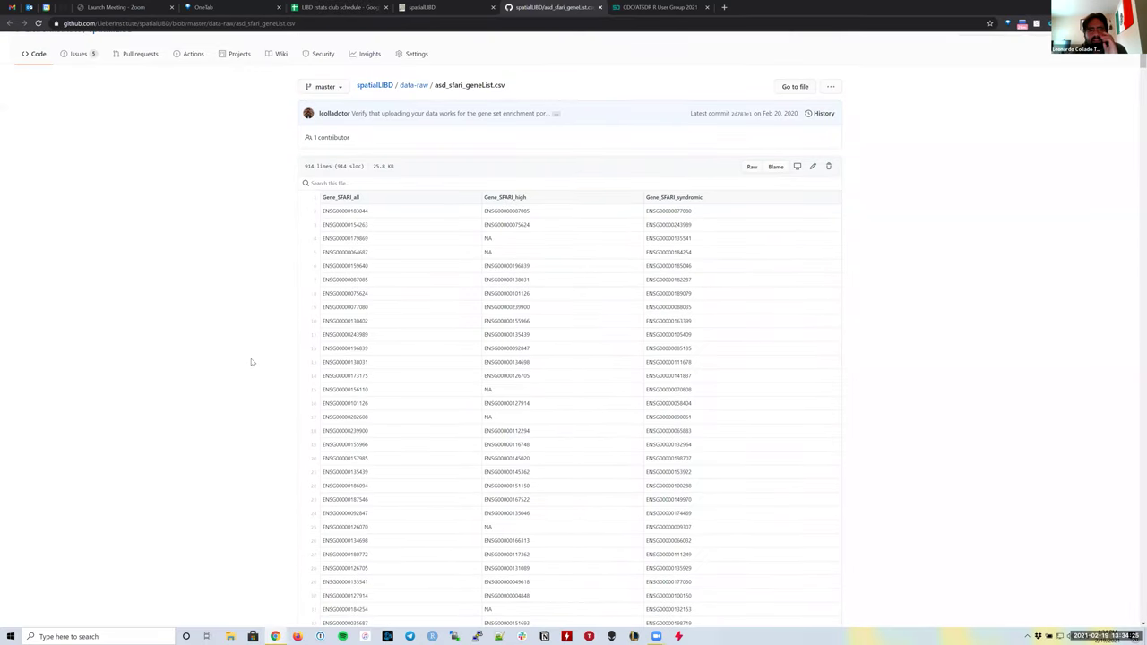
key(ctrl+plus)
key(ctrl+plus)
key(ctrl+plus)
key(ctrl+plus)
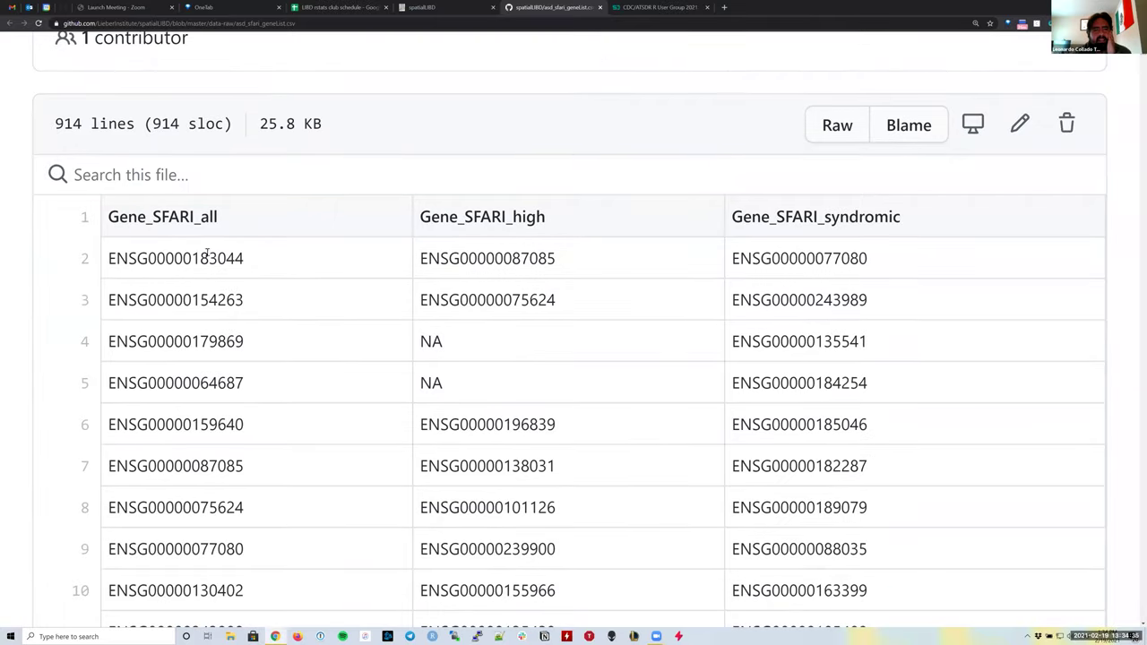
Examine the Gene_SFARI_all and Gene_SFARI_high column headers and the Ensembl gene IDs in the example file.
drag(247, 259, 180, 252)
drag(221, 218, 118, 216)
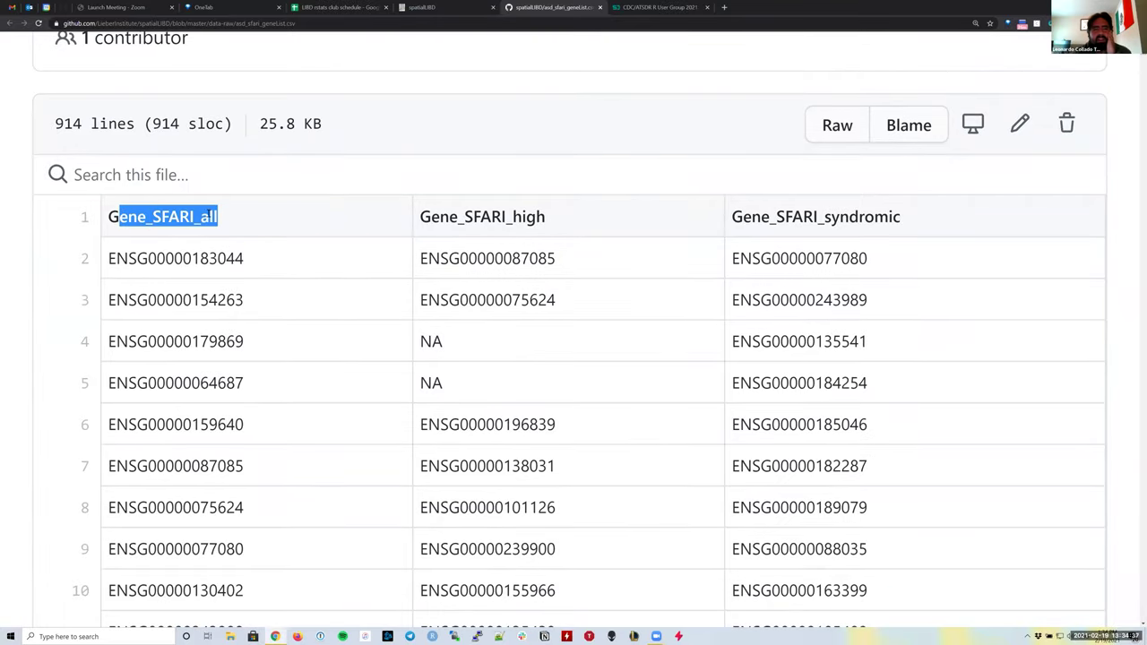
drag(493, 217, 565, 218)
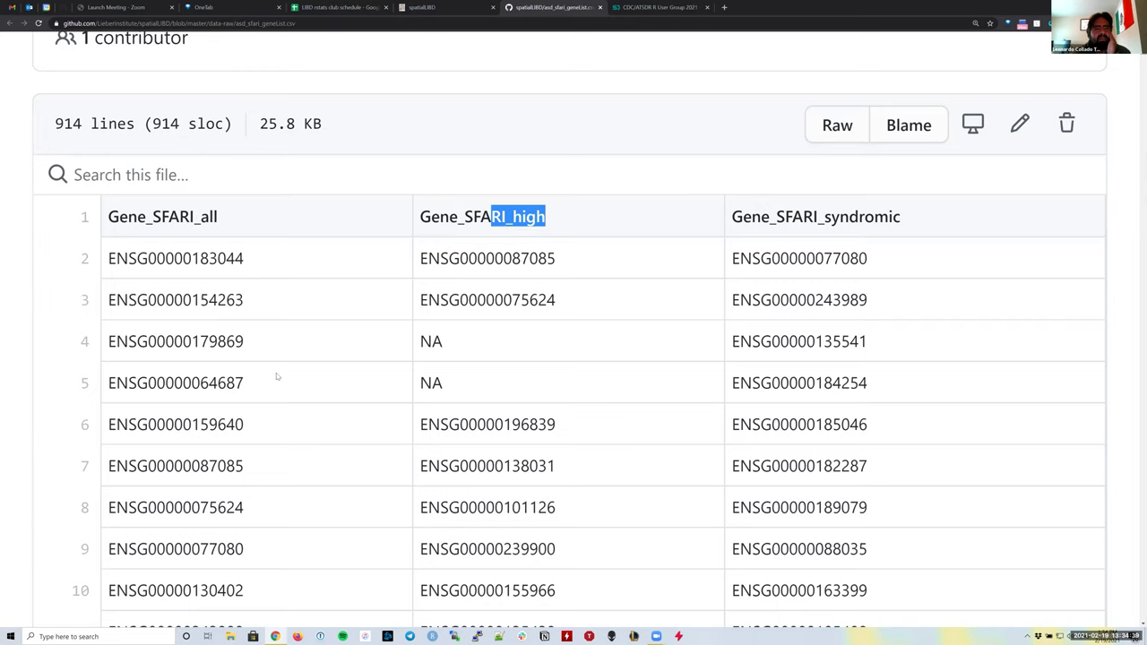
scroll(280, 350, down, 3)
scroll(279, 351, down, 3)
scroll(389, 92, up, 8)
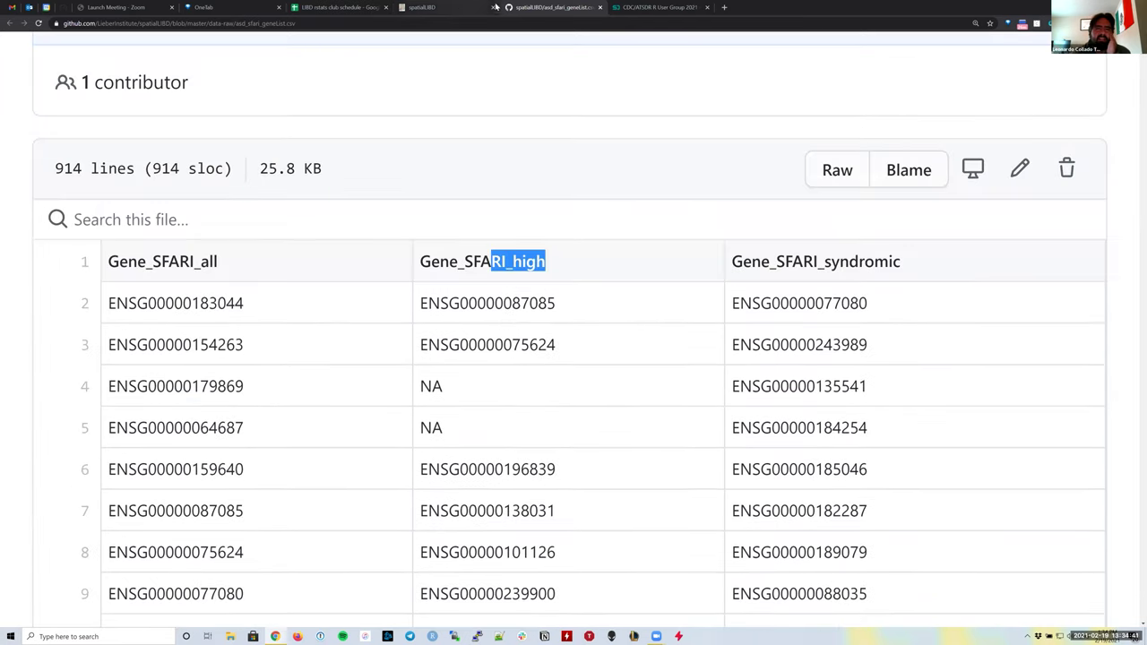
Return to the spatialLIBD gene set enrichment page and examine the layer enrichment heatmap of the SFARI gene sets.
click(445, 11)
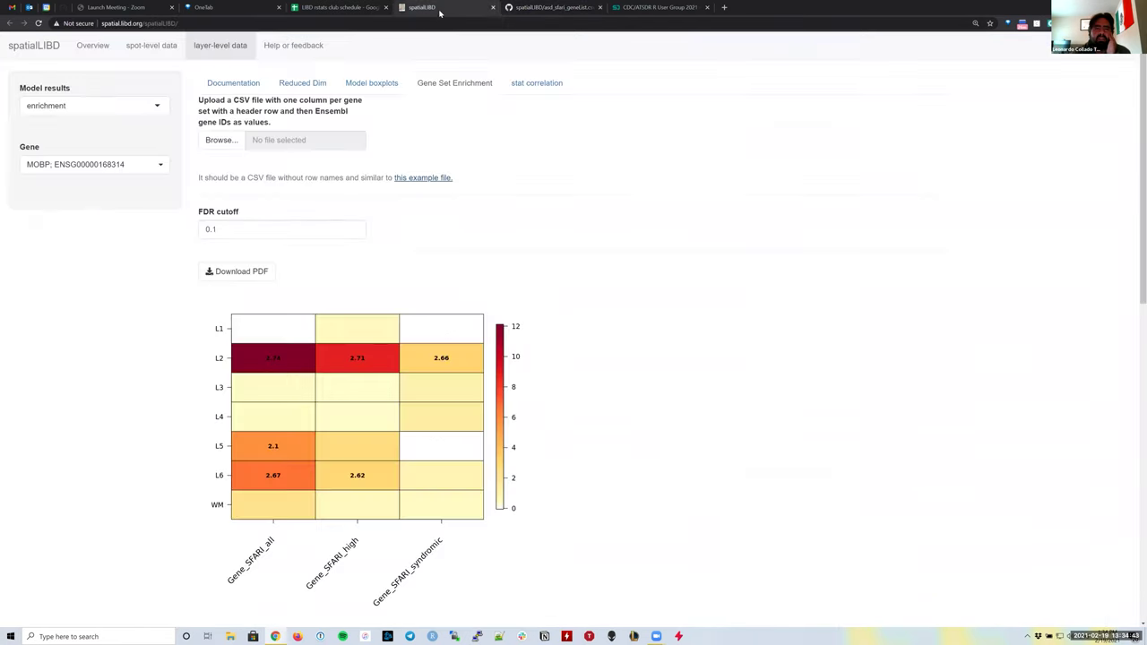
triple_click(322, 195)
click(340, 193)
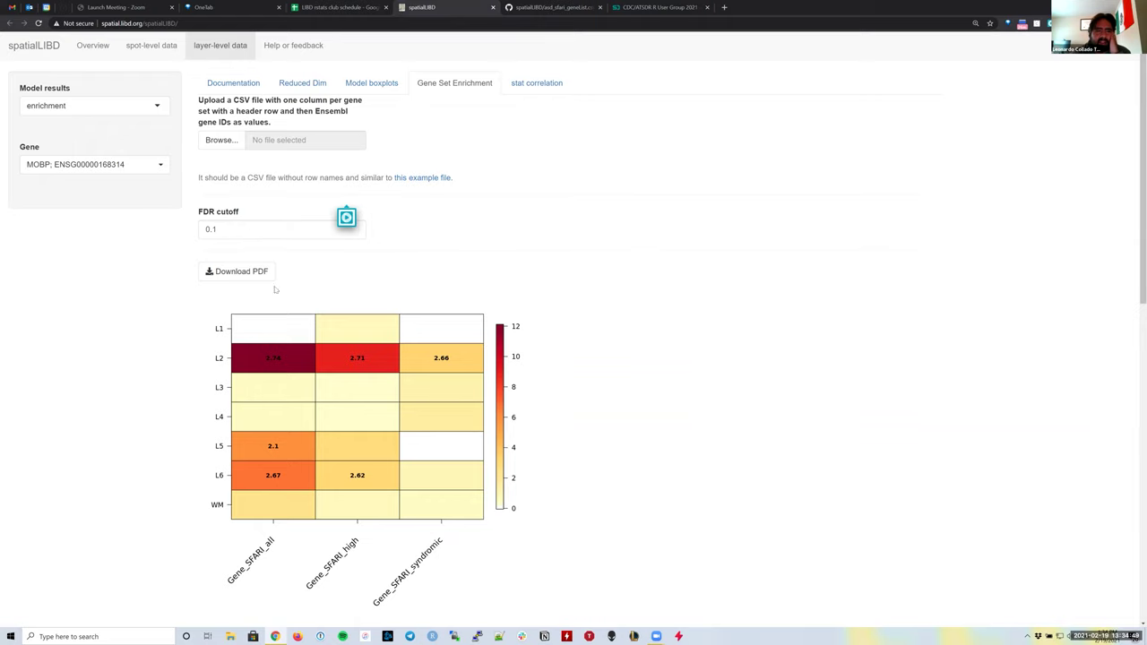
scroll(341, 439, down, 1)
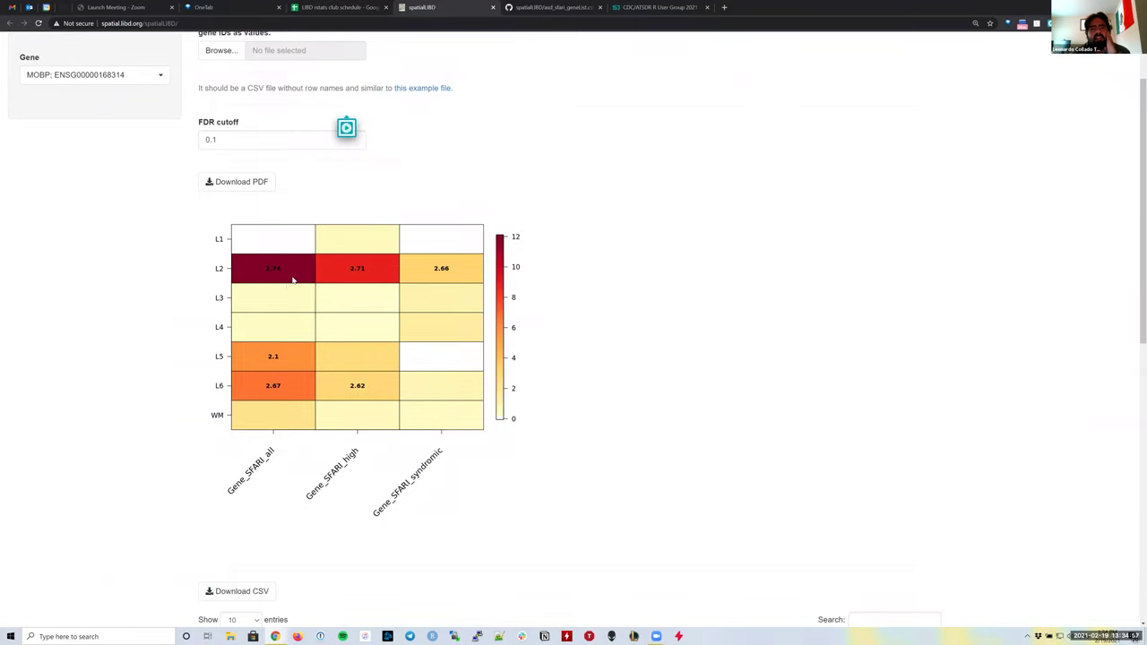
scroll(164, 430, up, 1)
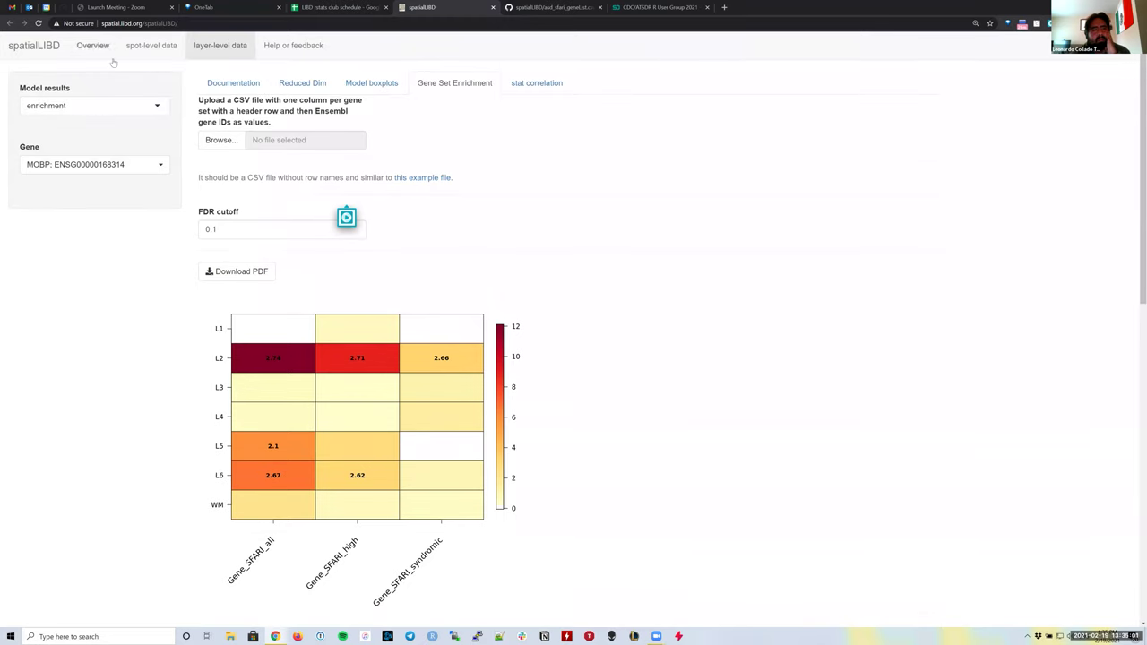
Compare the SFARI gene set enrichment heatmap under pairwise model results, restore enrichment, and examine the layer-level heatmap.
click(98, 106)
click(91, 143)
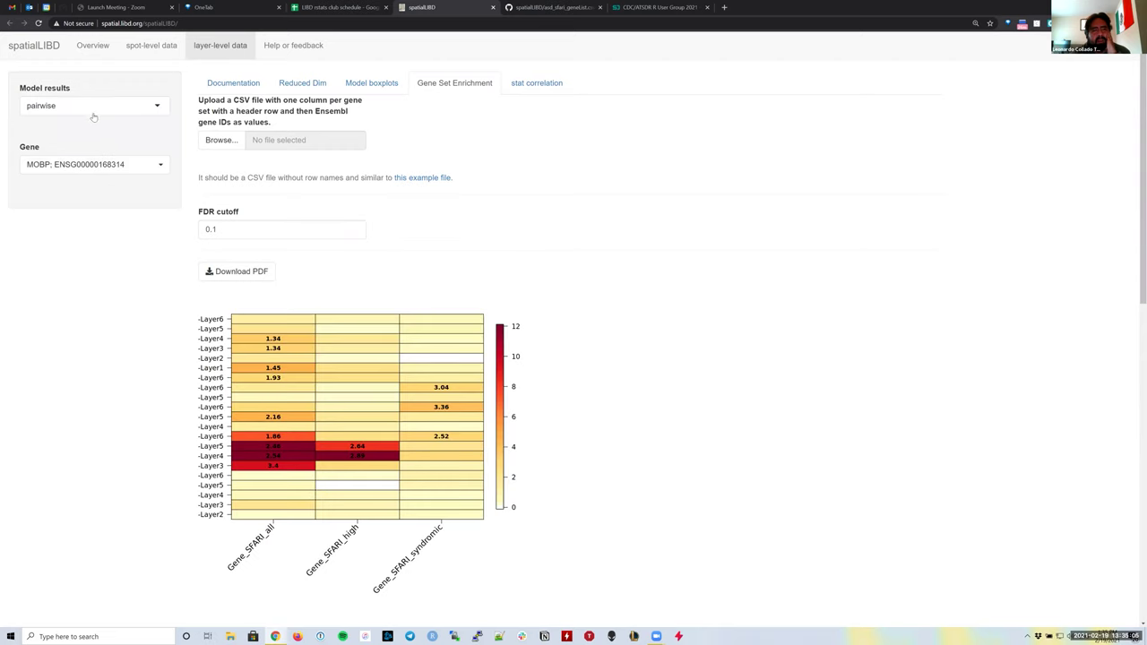
click(97, 106)
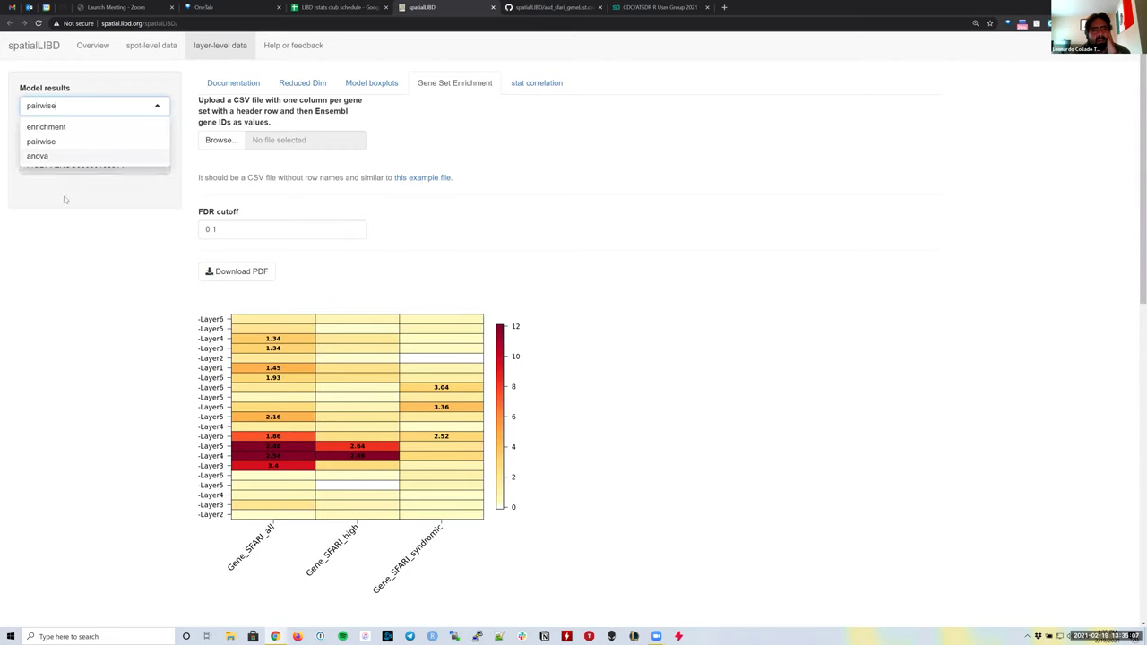
click(90, 126)
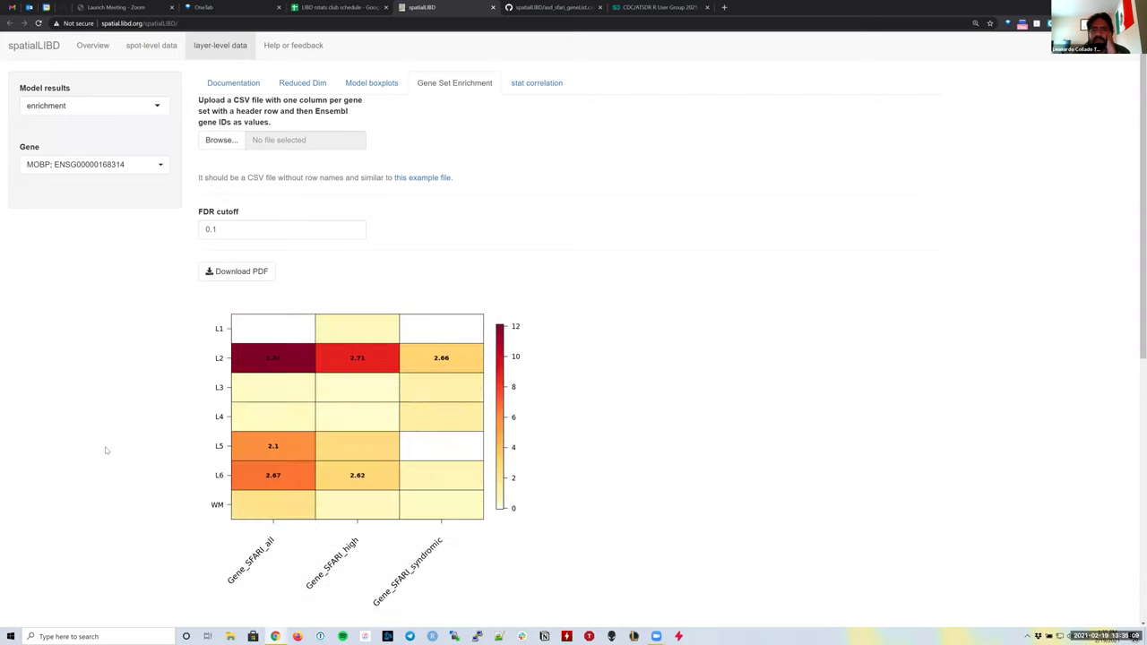
scroll(323, 504, down, 1)
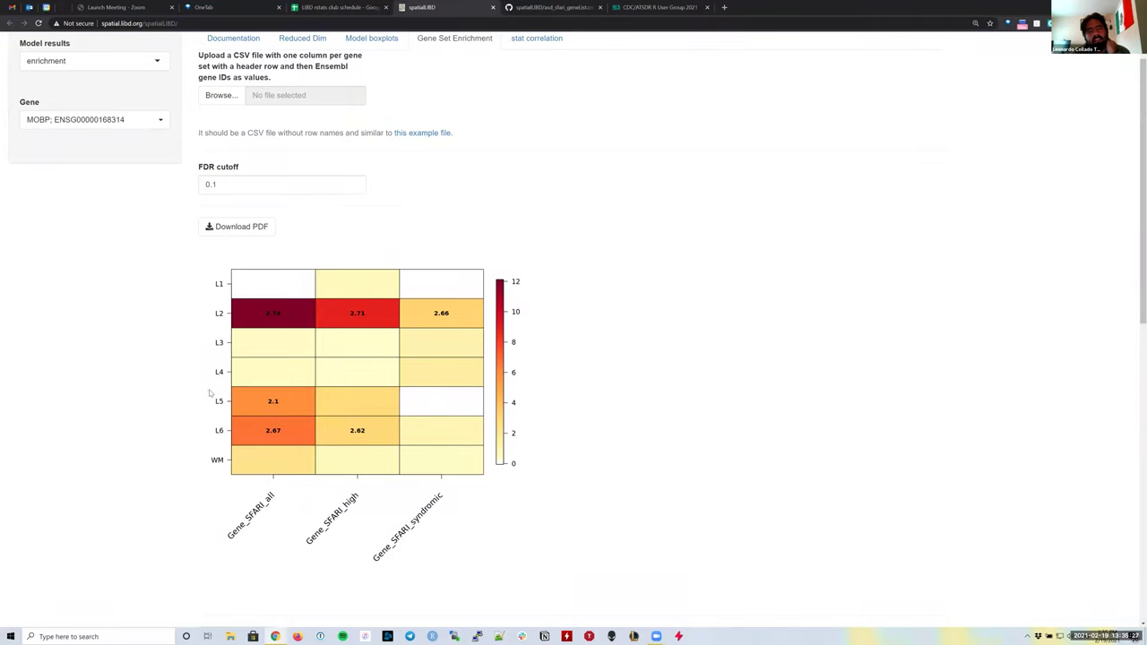
scroll(238, 316, up, 1)
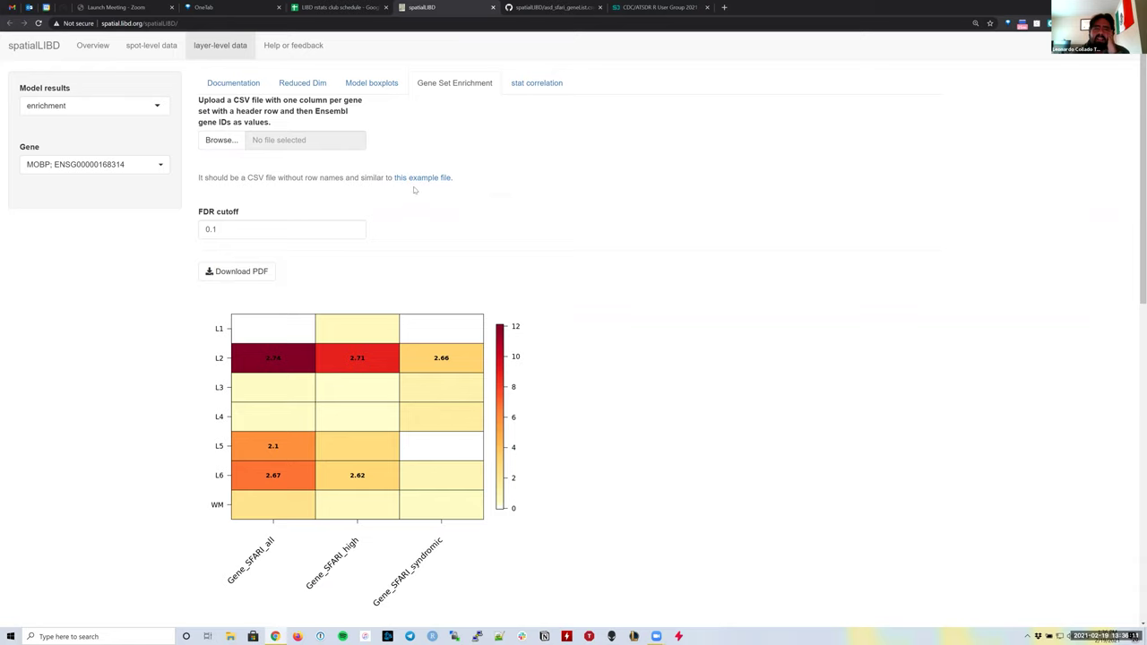
Show the layer-level stat correlation results and examine the heatmap of cortical layers against cell clusters.
click(535, 86)
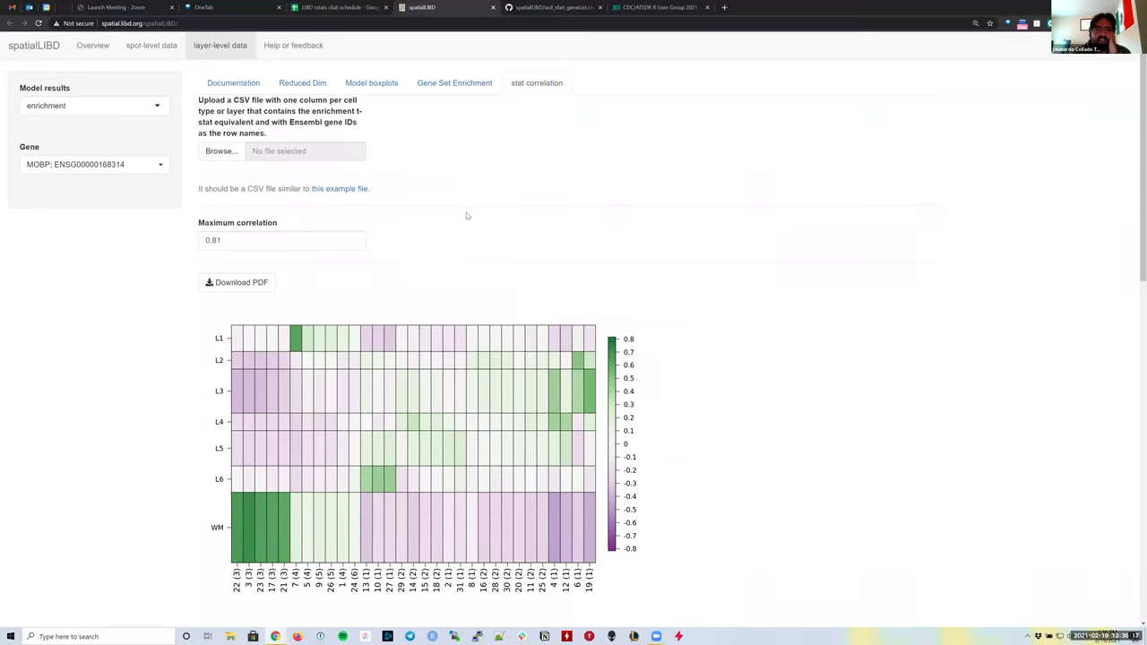
scroll(475, 206, down, 2)
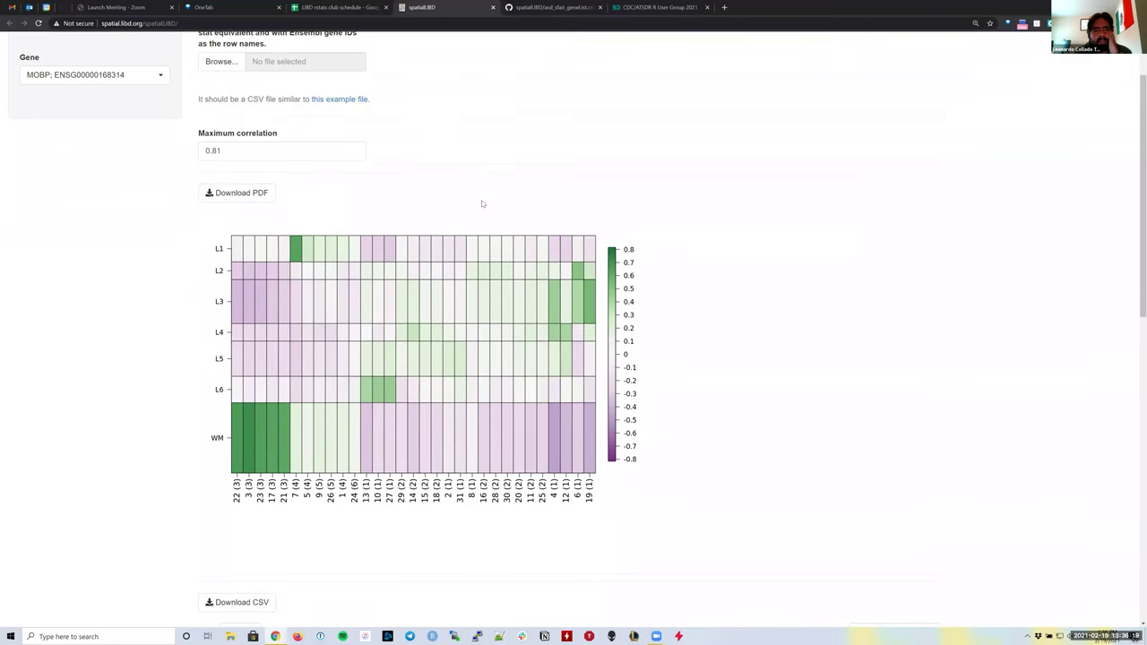
scroll(160, 146, up, 2)
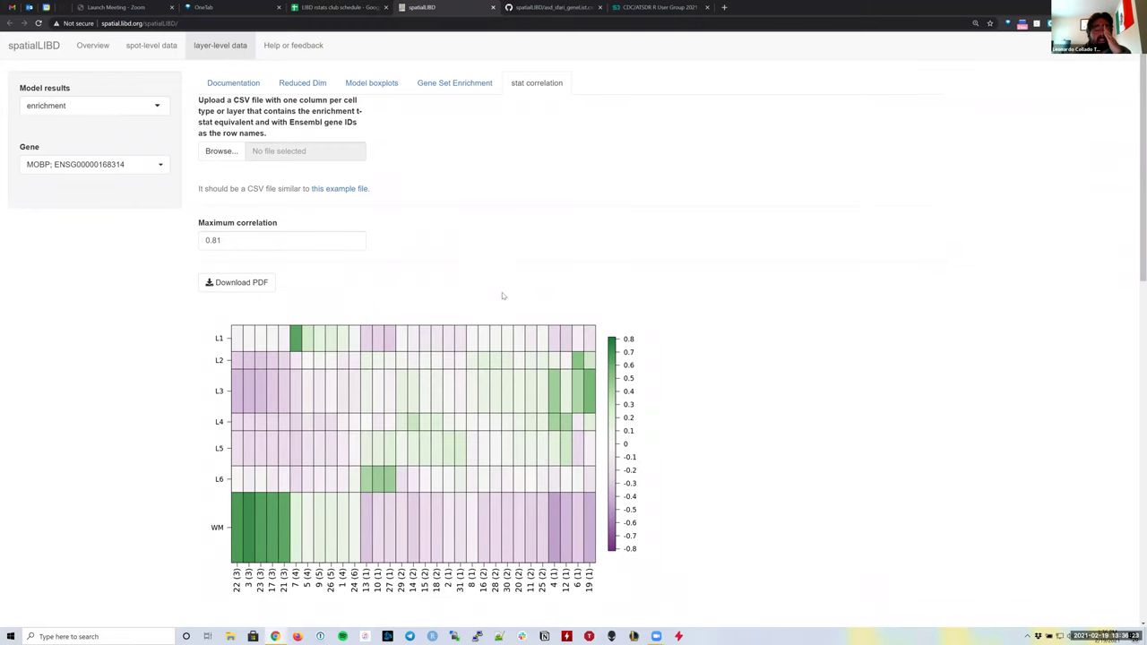
scroll(500, 305, down, 2)
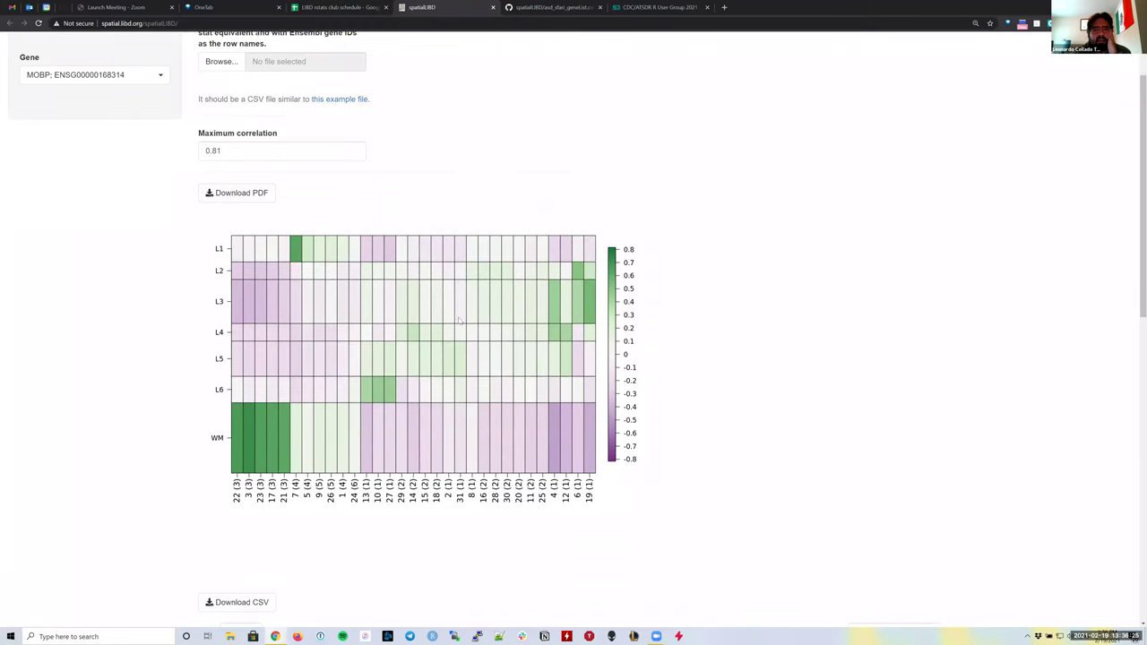
scroll(459, 320, up, 2)
scroll(459, 320, down, 3)
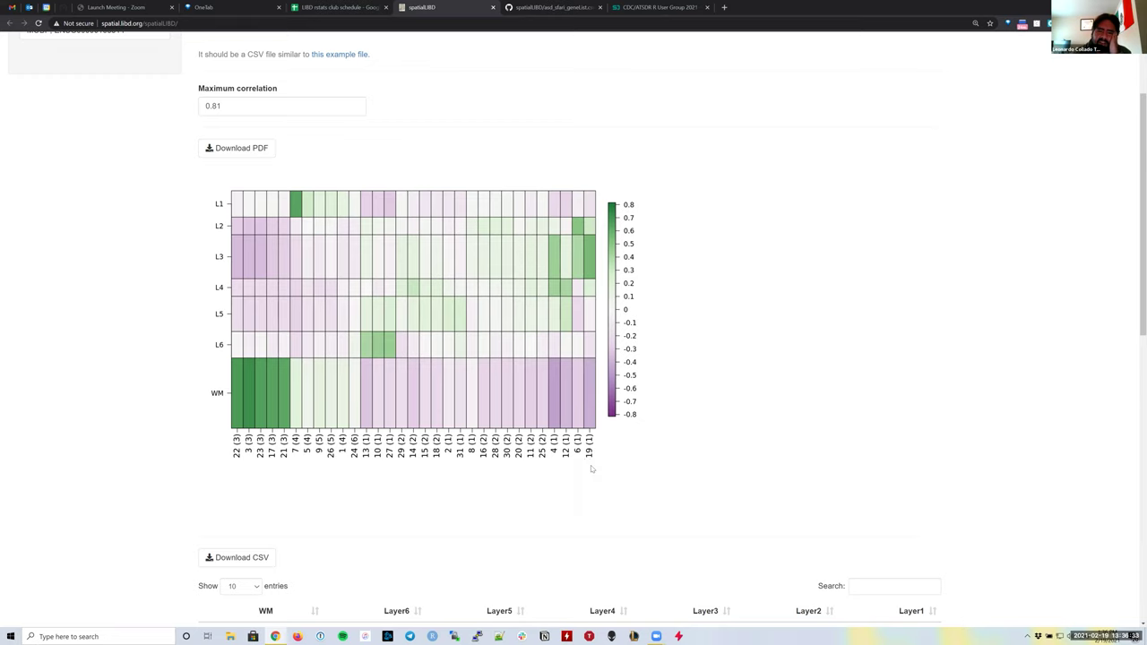
scroll(592, 464, up, 1)
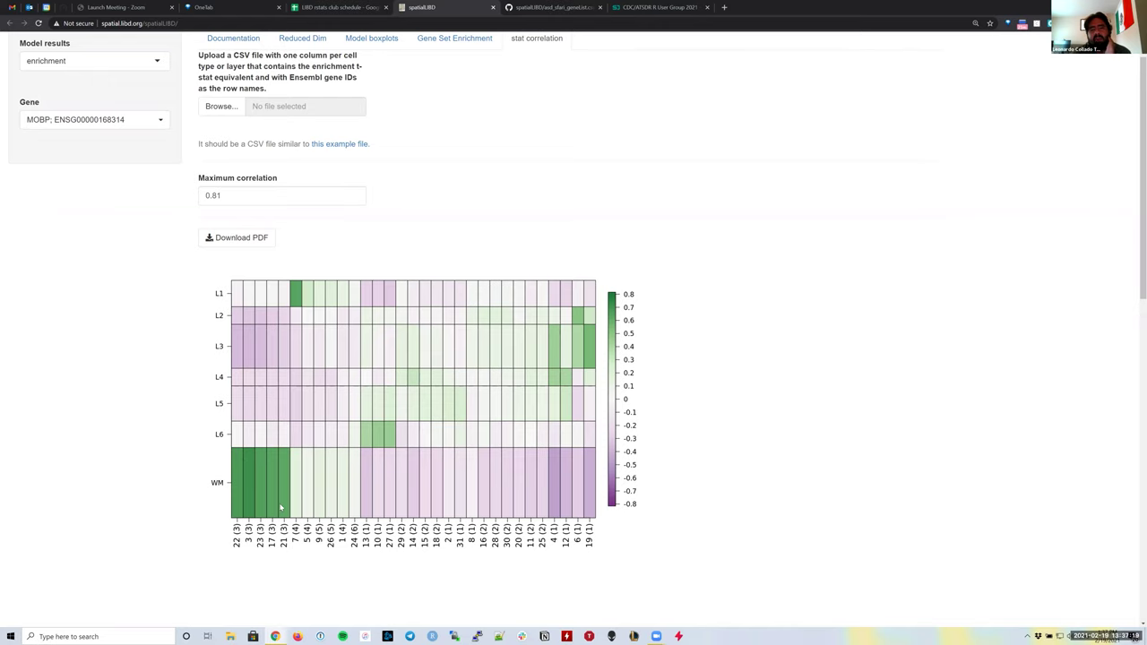
View the table of correlation values beneath the stat correlation heatmap and return to the heatmap's layer and cluster pattern.
scroll(256, 424, down, 3)
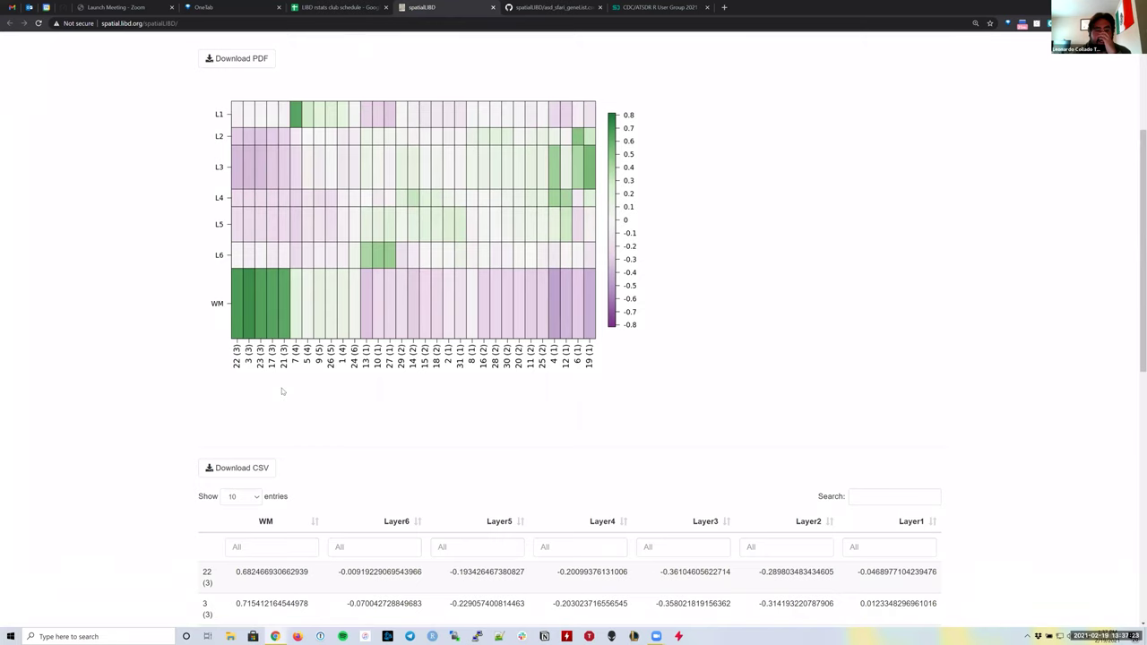
scroll(282, 392, up, 2)
scroll(276, 404, up, 2)
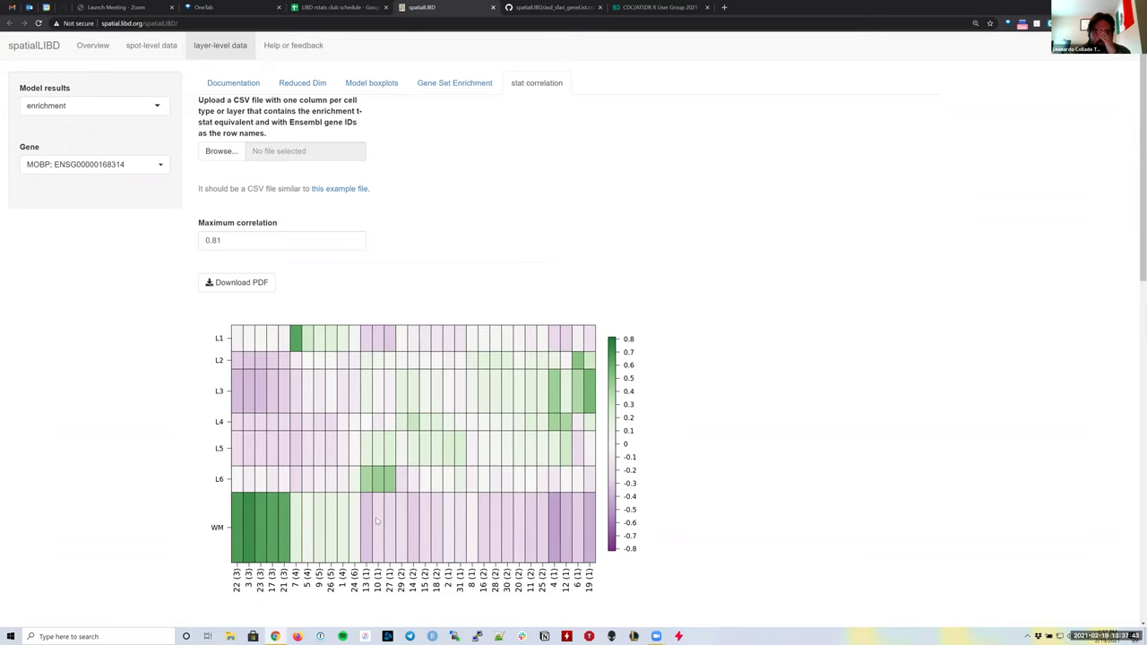
scroll(372, 510, down, 1)
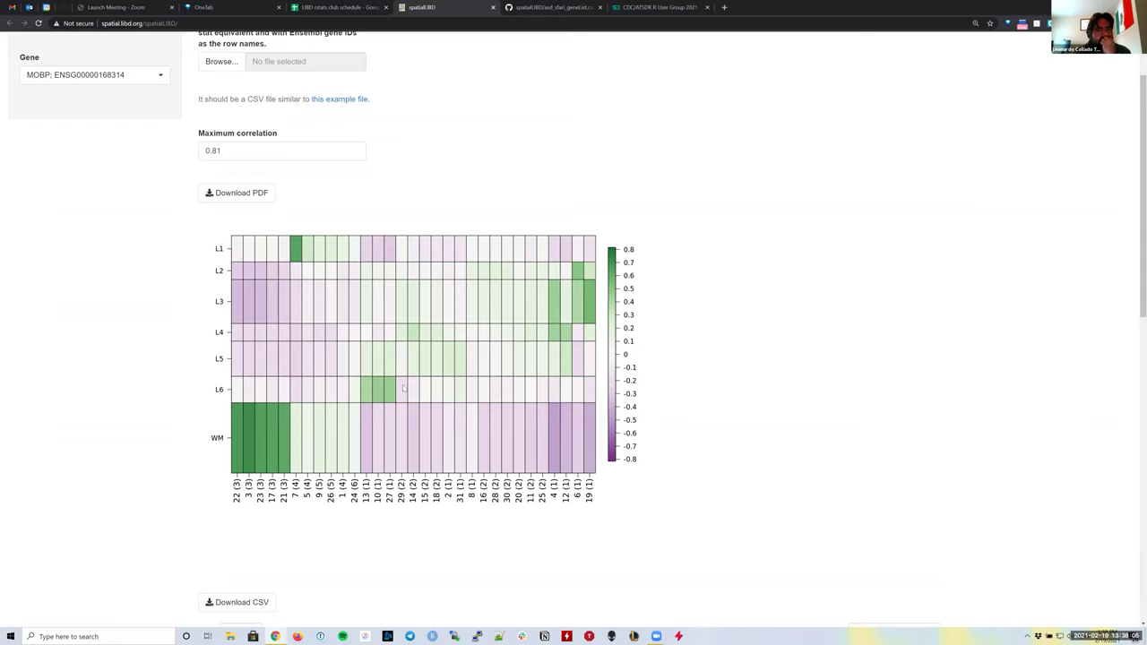
scroll(526, 93, up, 1)
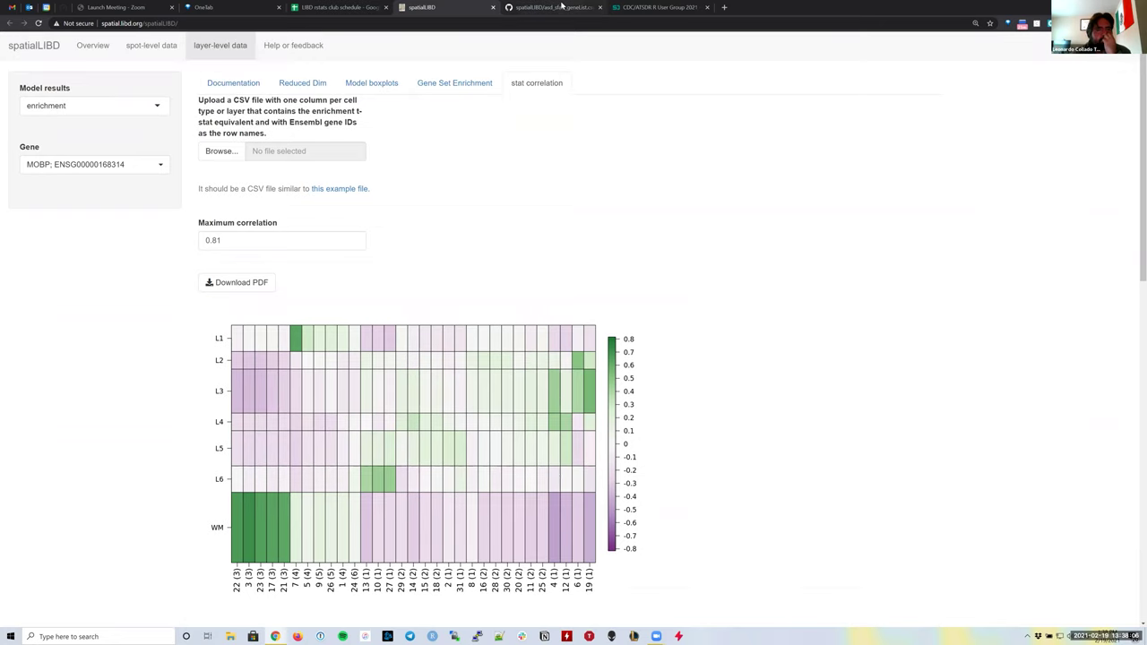
Switch to the CDC/ATSDR R User Group 2021 deck on Speaker Deck and advance to slide 20 on spatial registration of sc/snRNA-seq data.
click(631, 9)
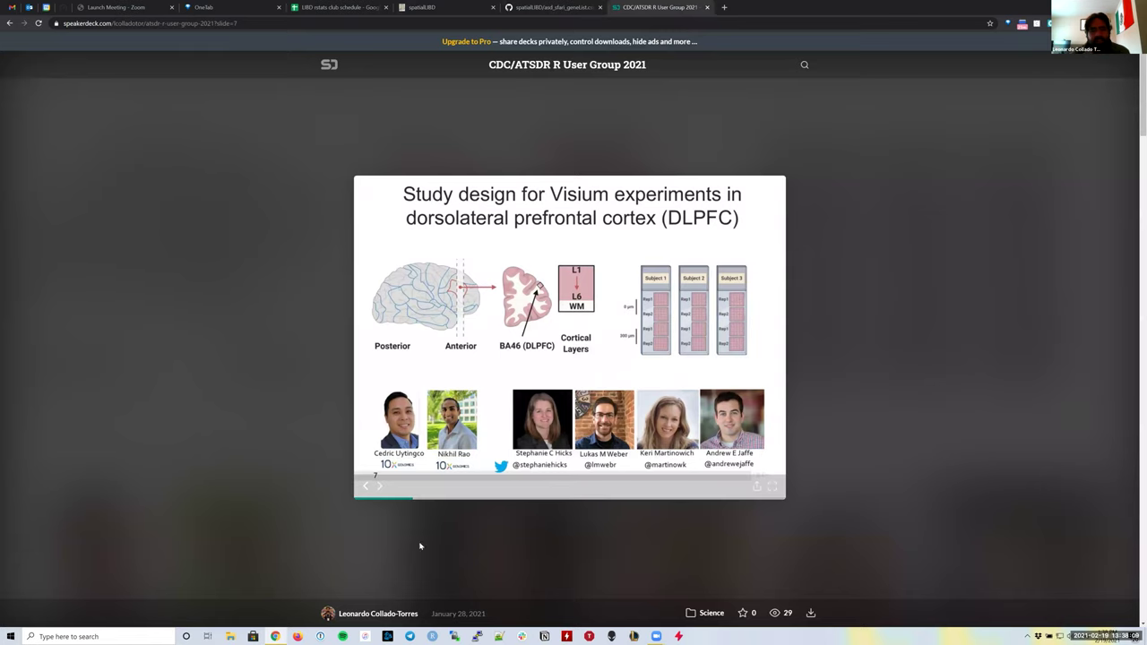
click(378, 486)
click(378, 486)
click(378, 486)
click(379, 486)
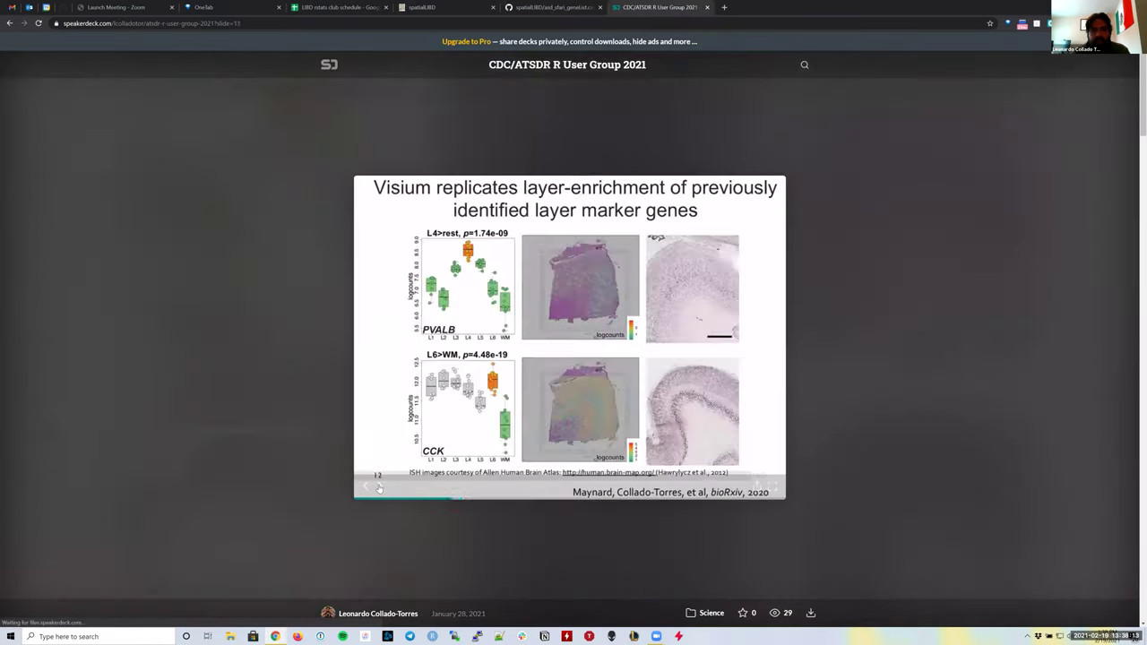
click(378, 486)
click(378, 486)
click(377, 486)
click(378, 485)
click(377, 486)
click(377, 486)
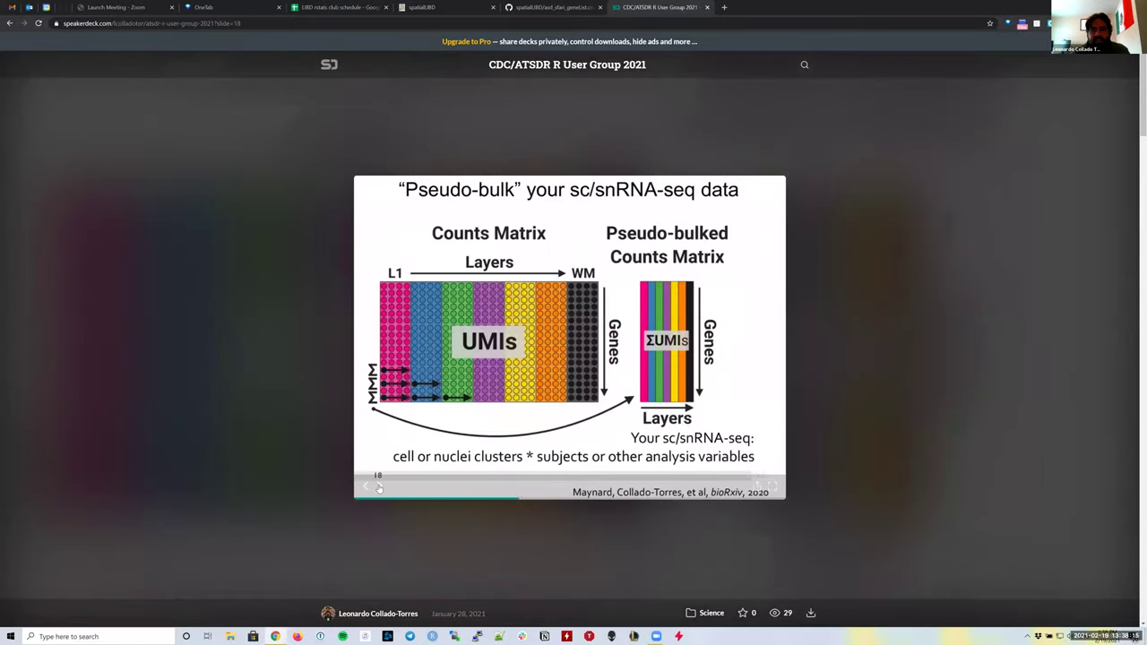
click(379, 485)
click(379, 485)
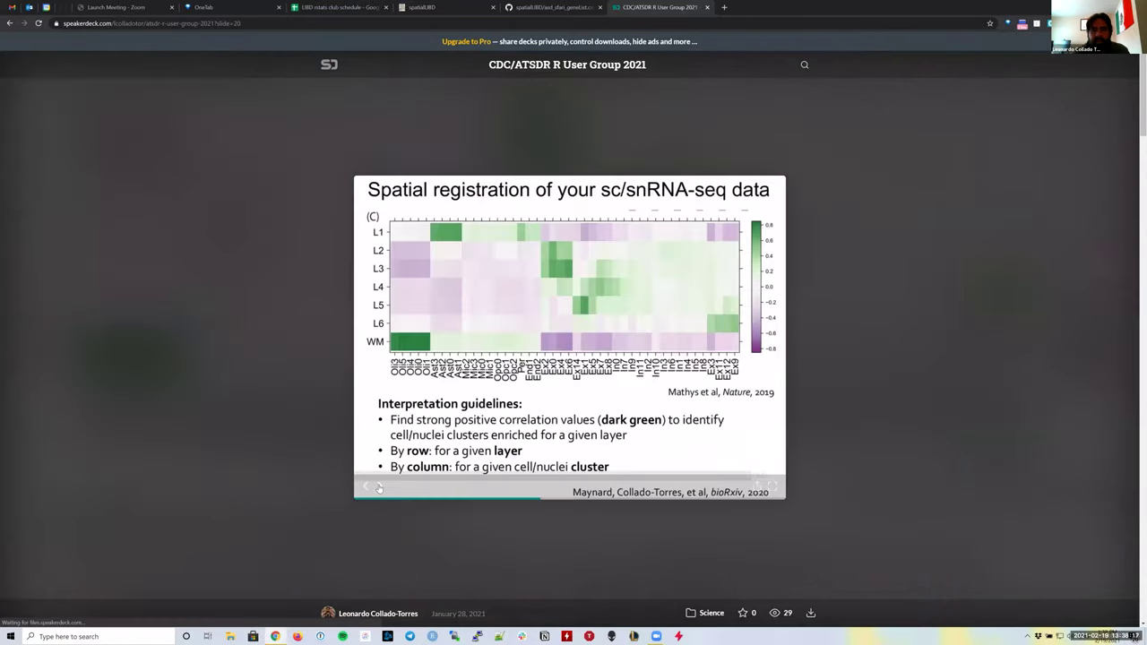
Preview slides 21 and 22, then return to slide 20 with the Mathys et al. heatmap and show it full screen.
click(379, 487)
click(379, 487)
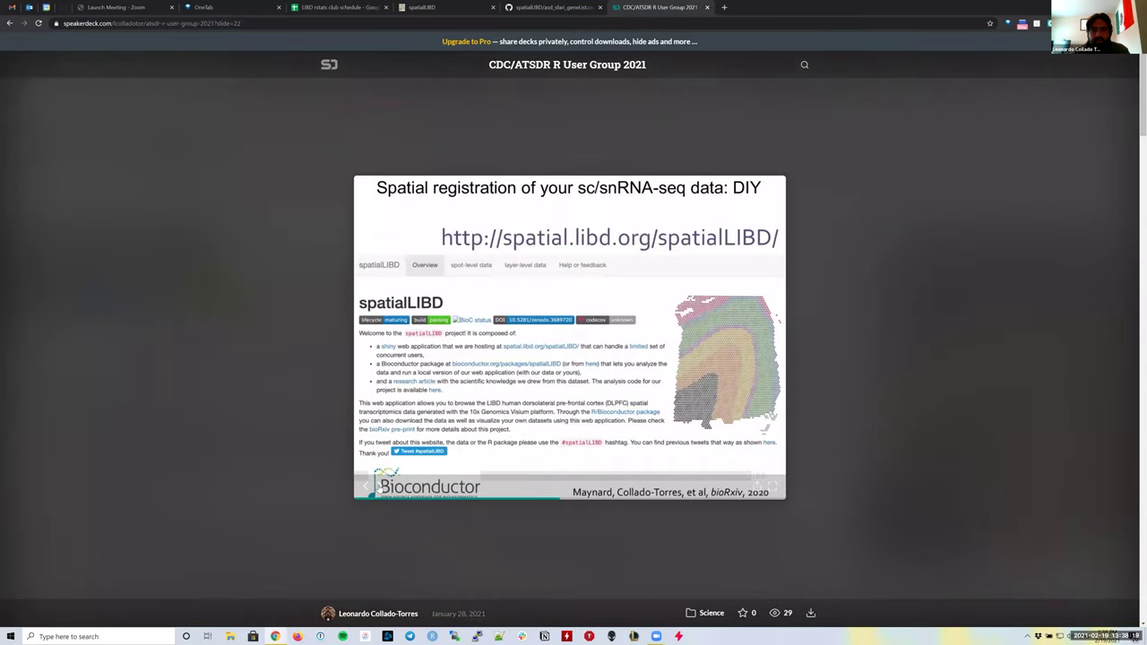
click(367, 490)
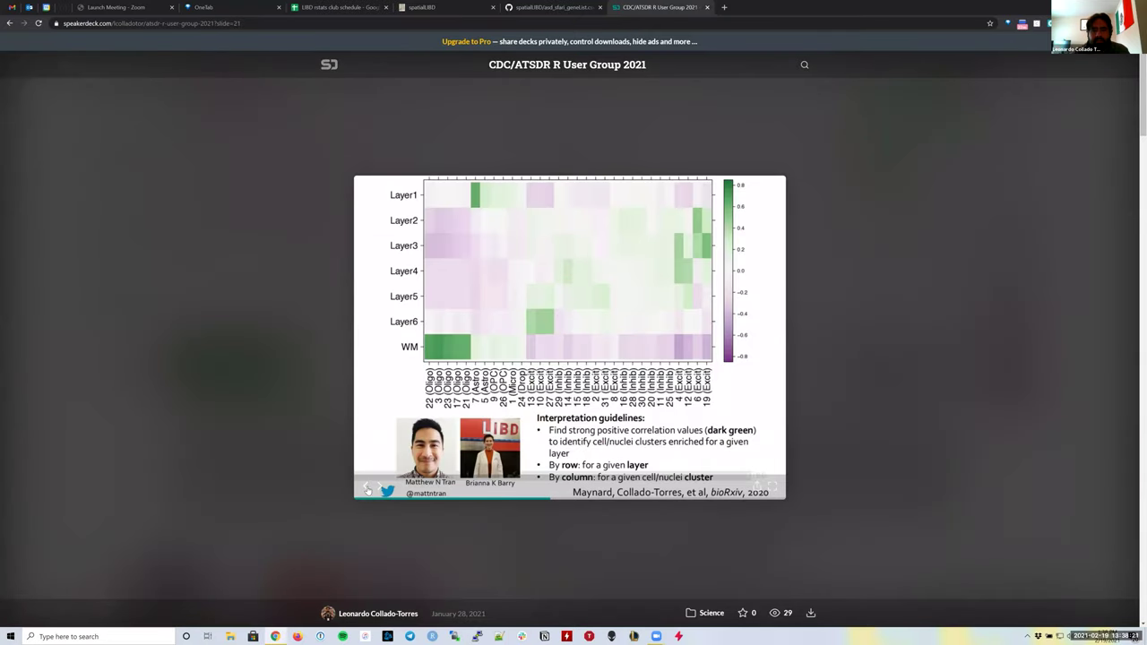
click(367, 489)
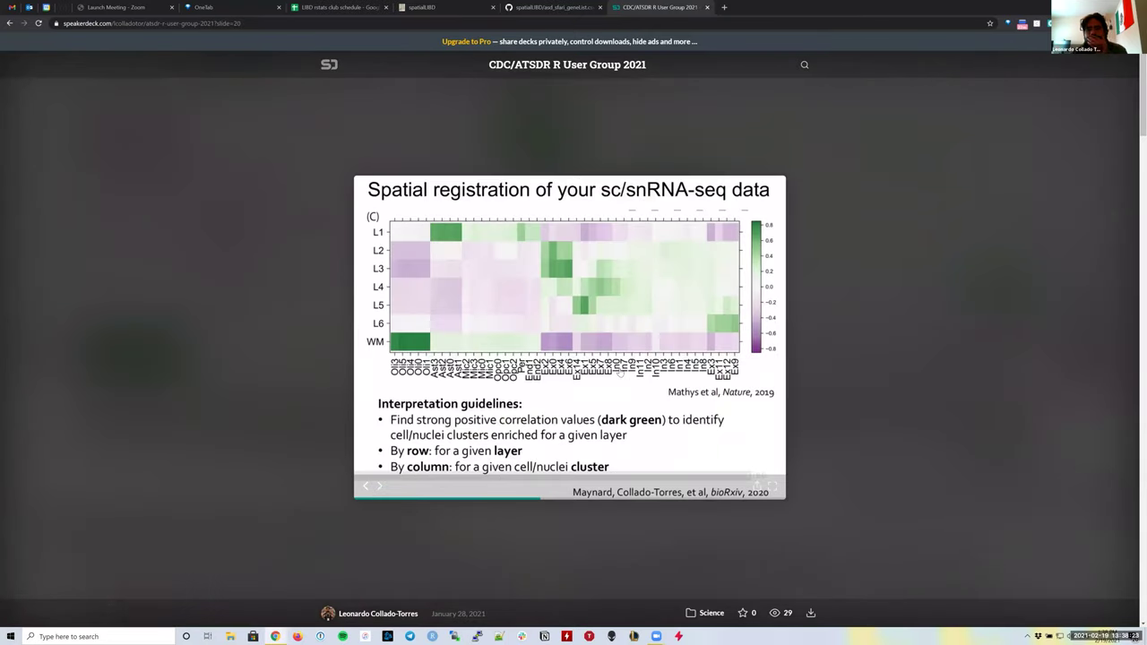
click(773, 487)
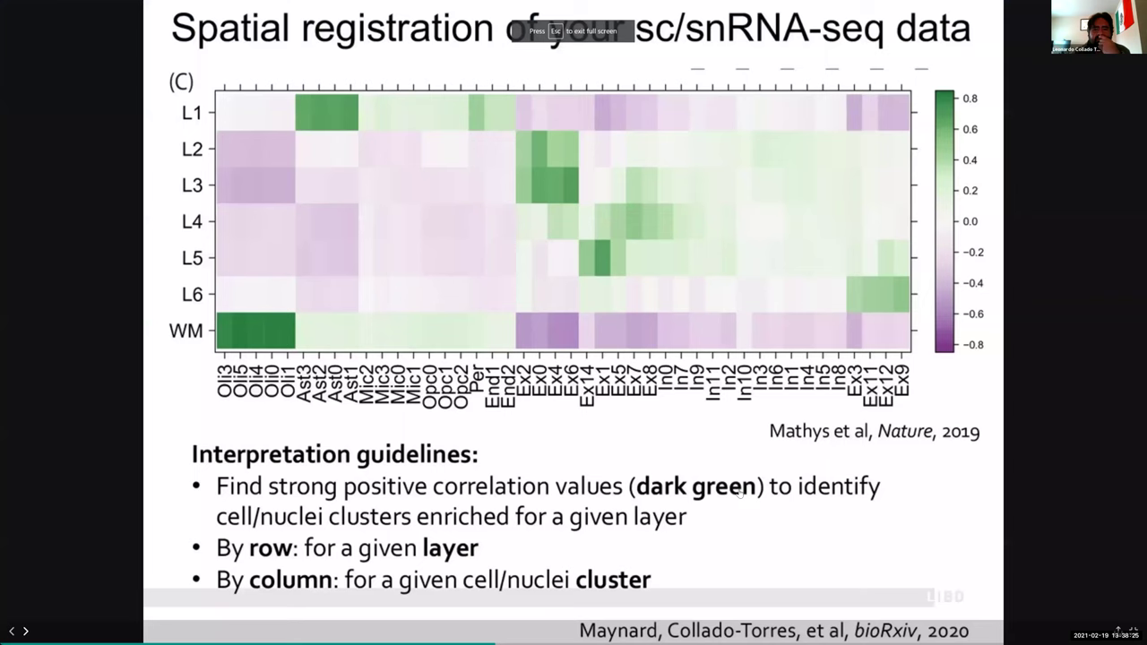